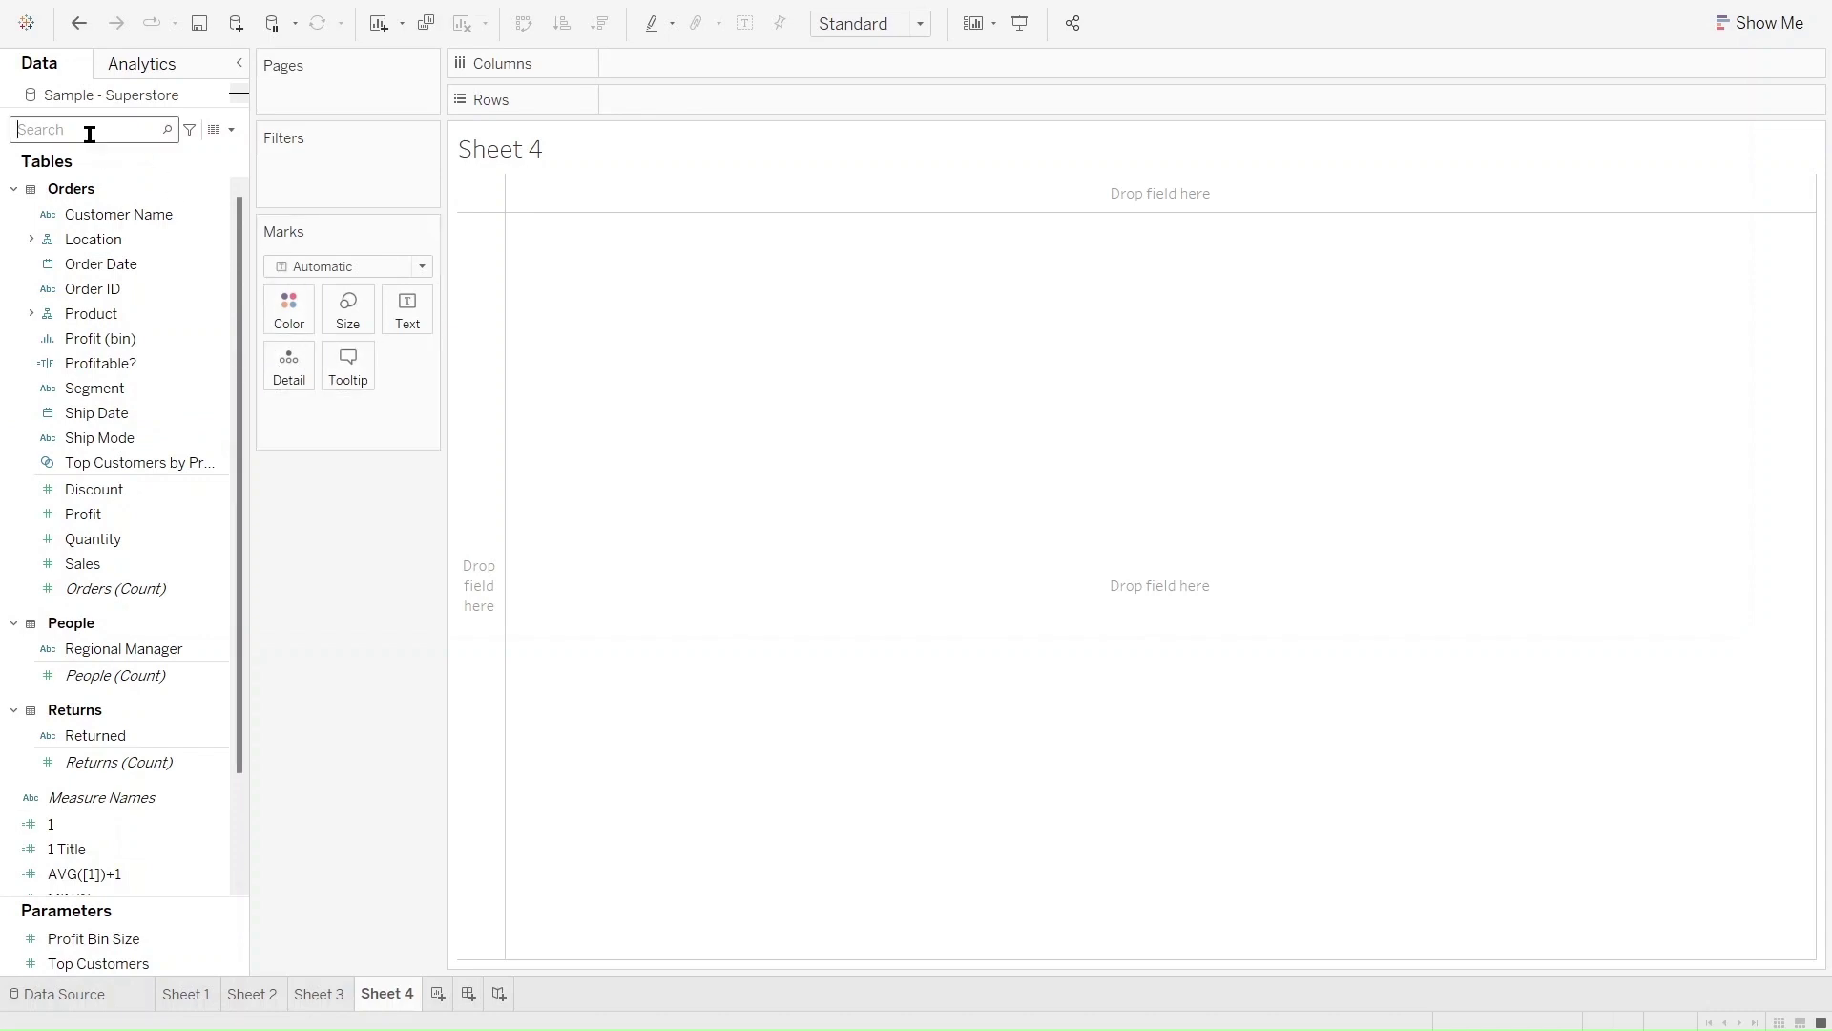
Step: Search the fields for "sub" and place Sub-Category on Rows
text(sub)
drag(146, 244, 806, 111)
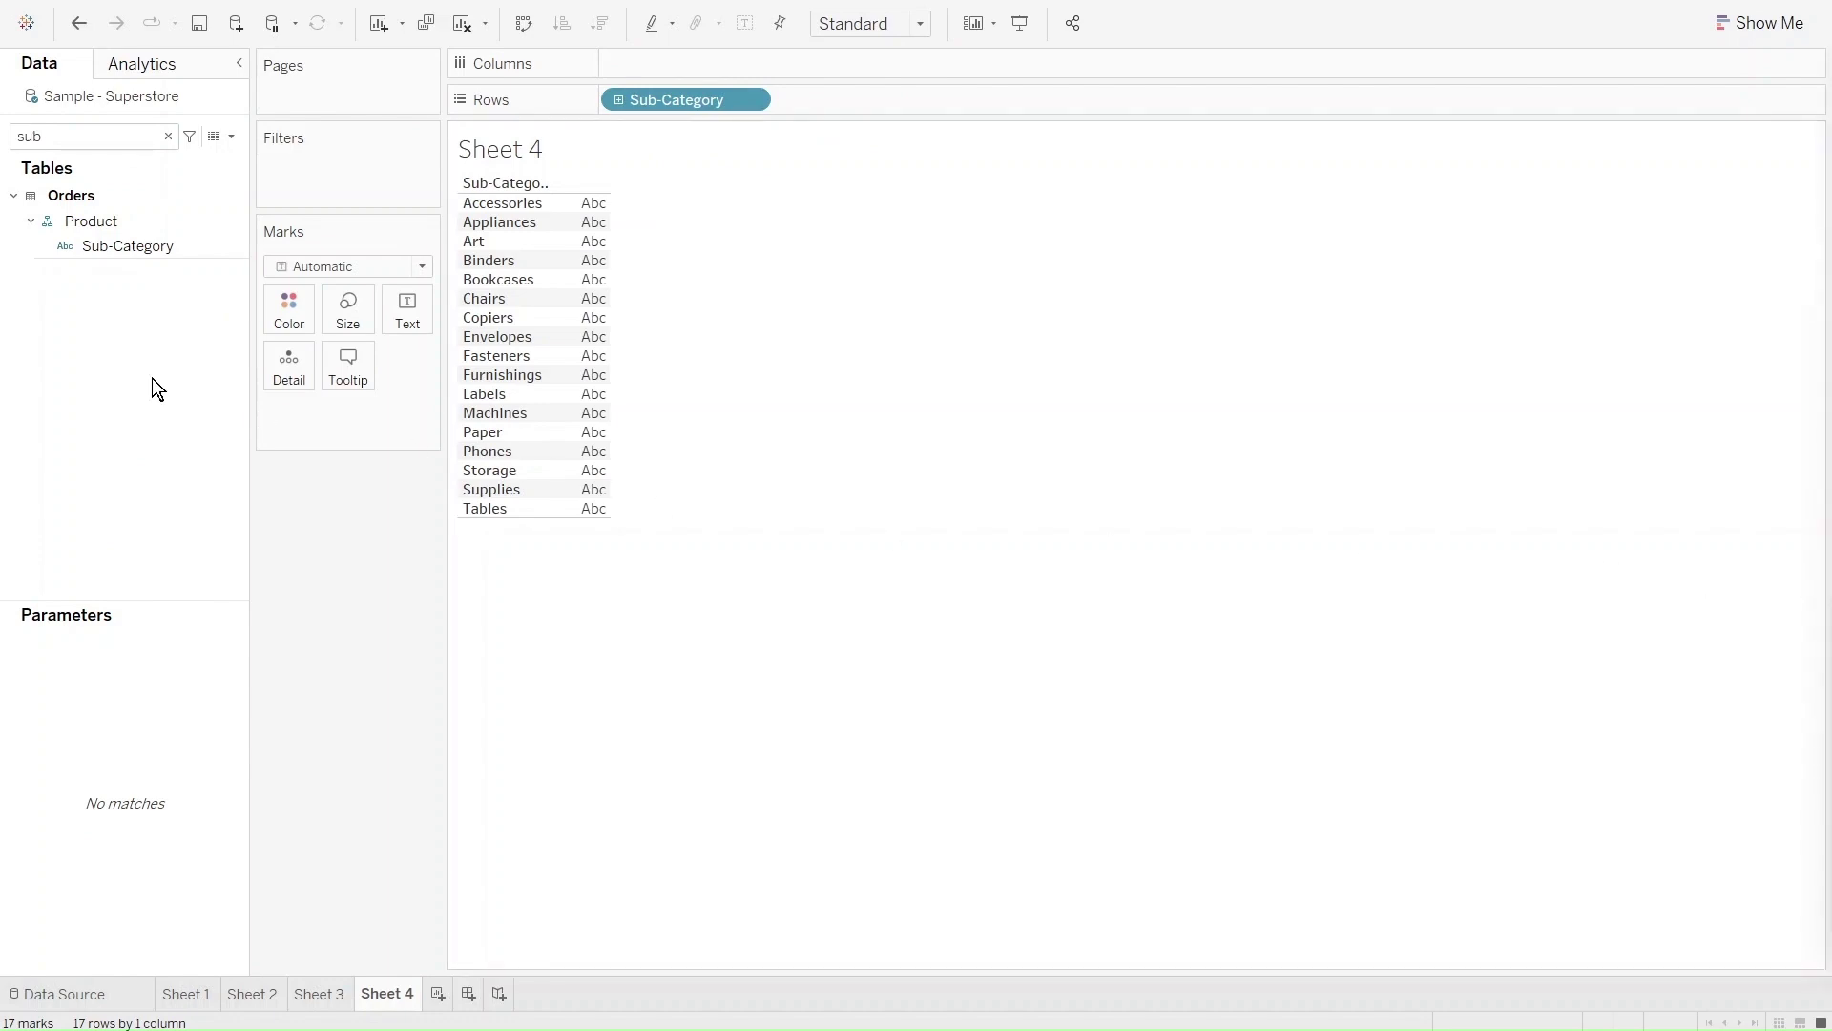
Step: Create a calculated field named 1 with the formula 1
click(231, 136)
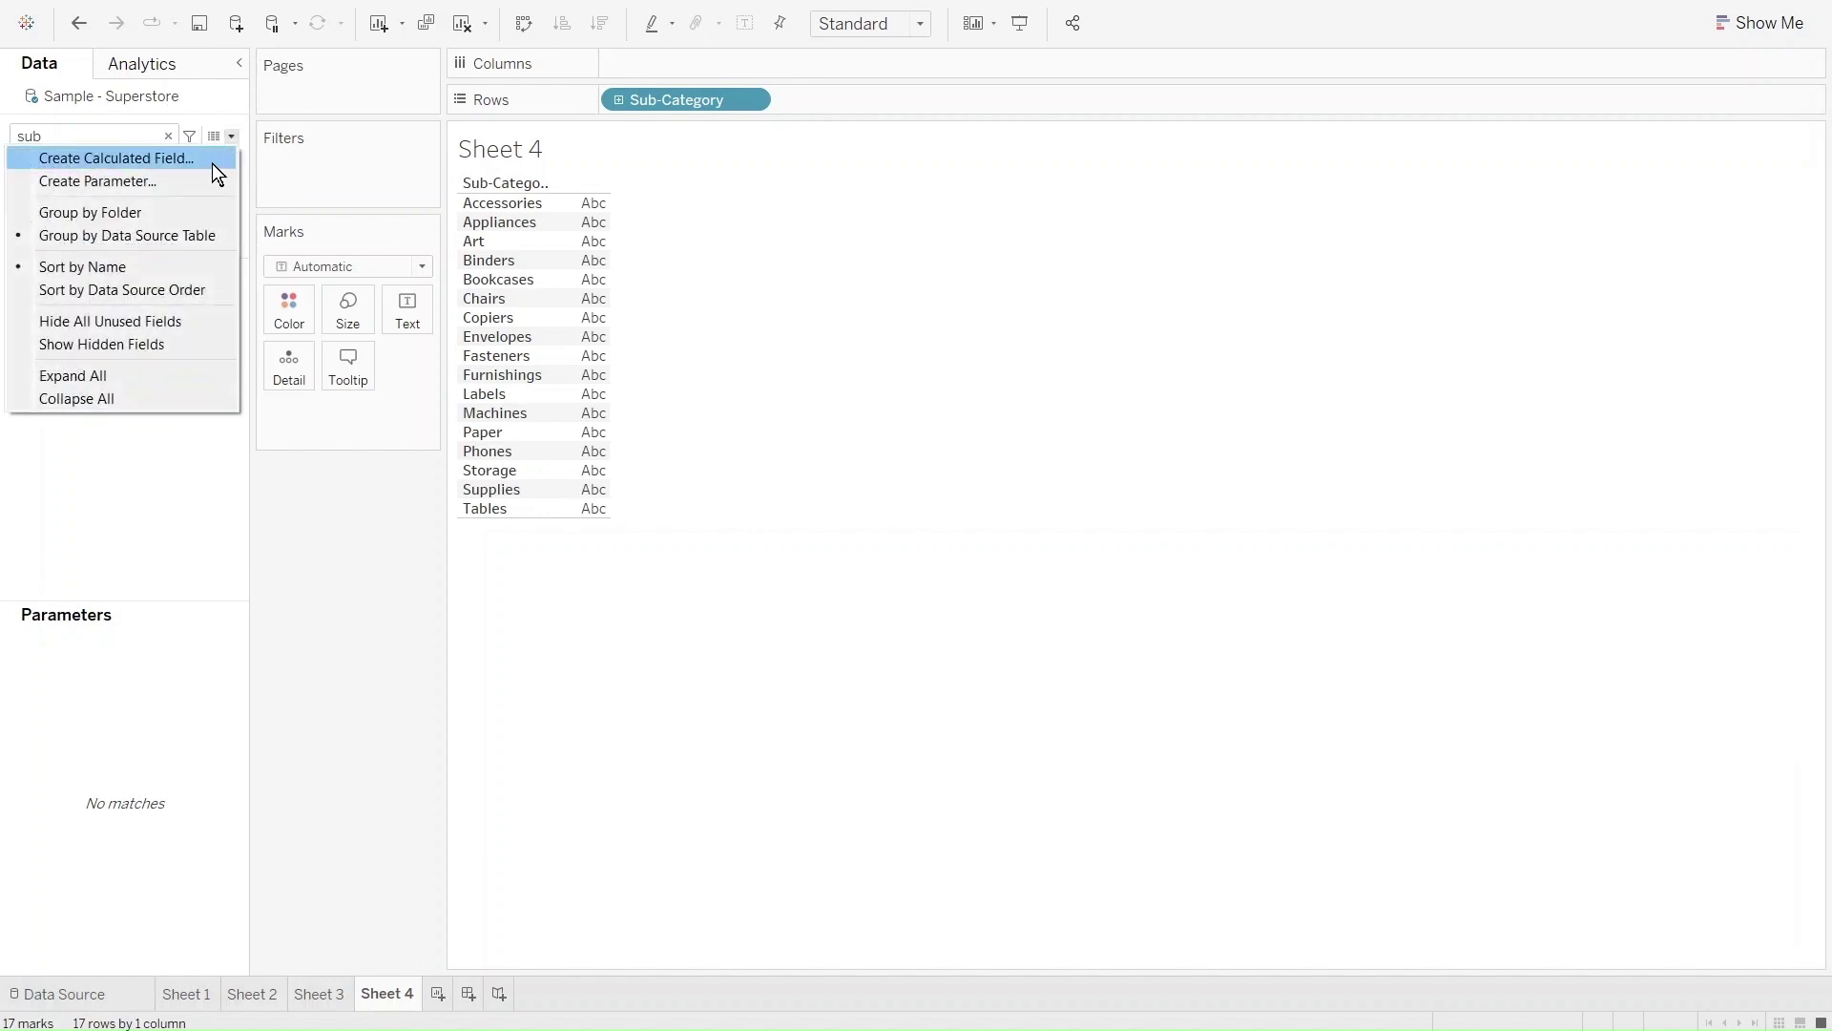
click(212, 164)
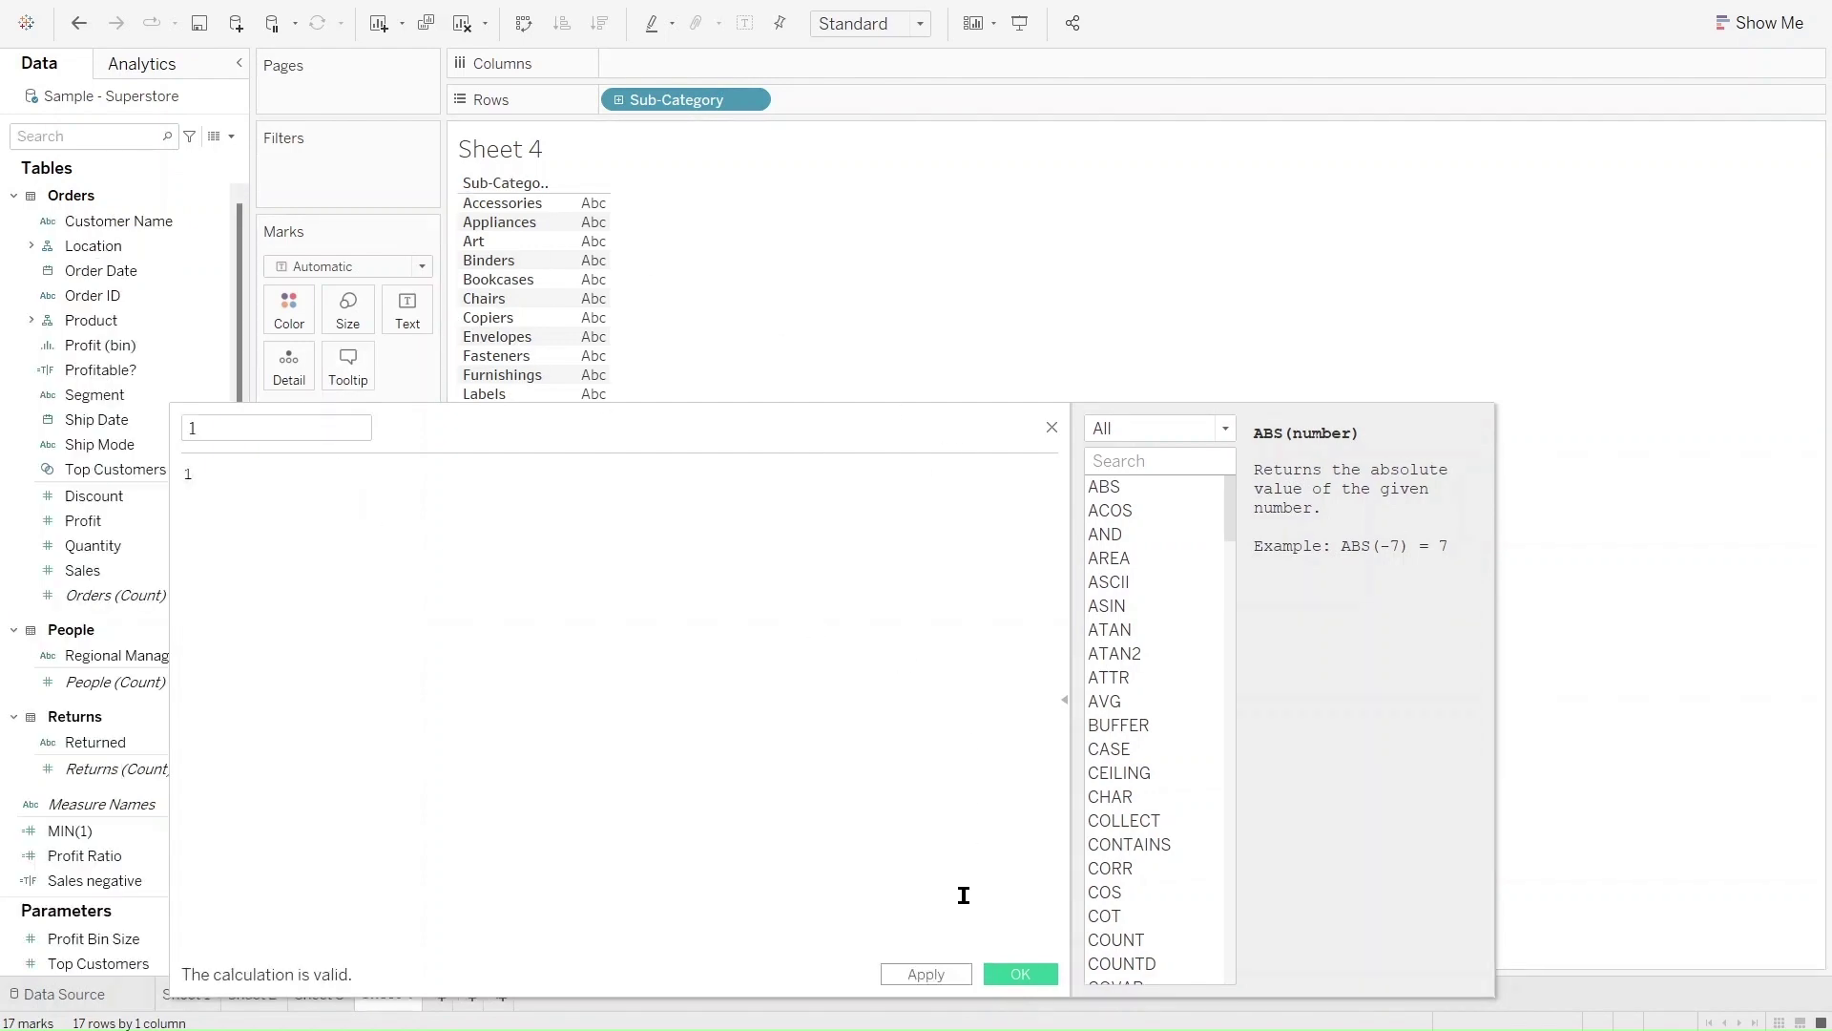
click(1019, 973)
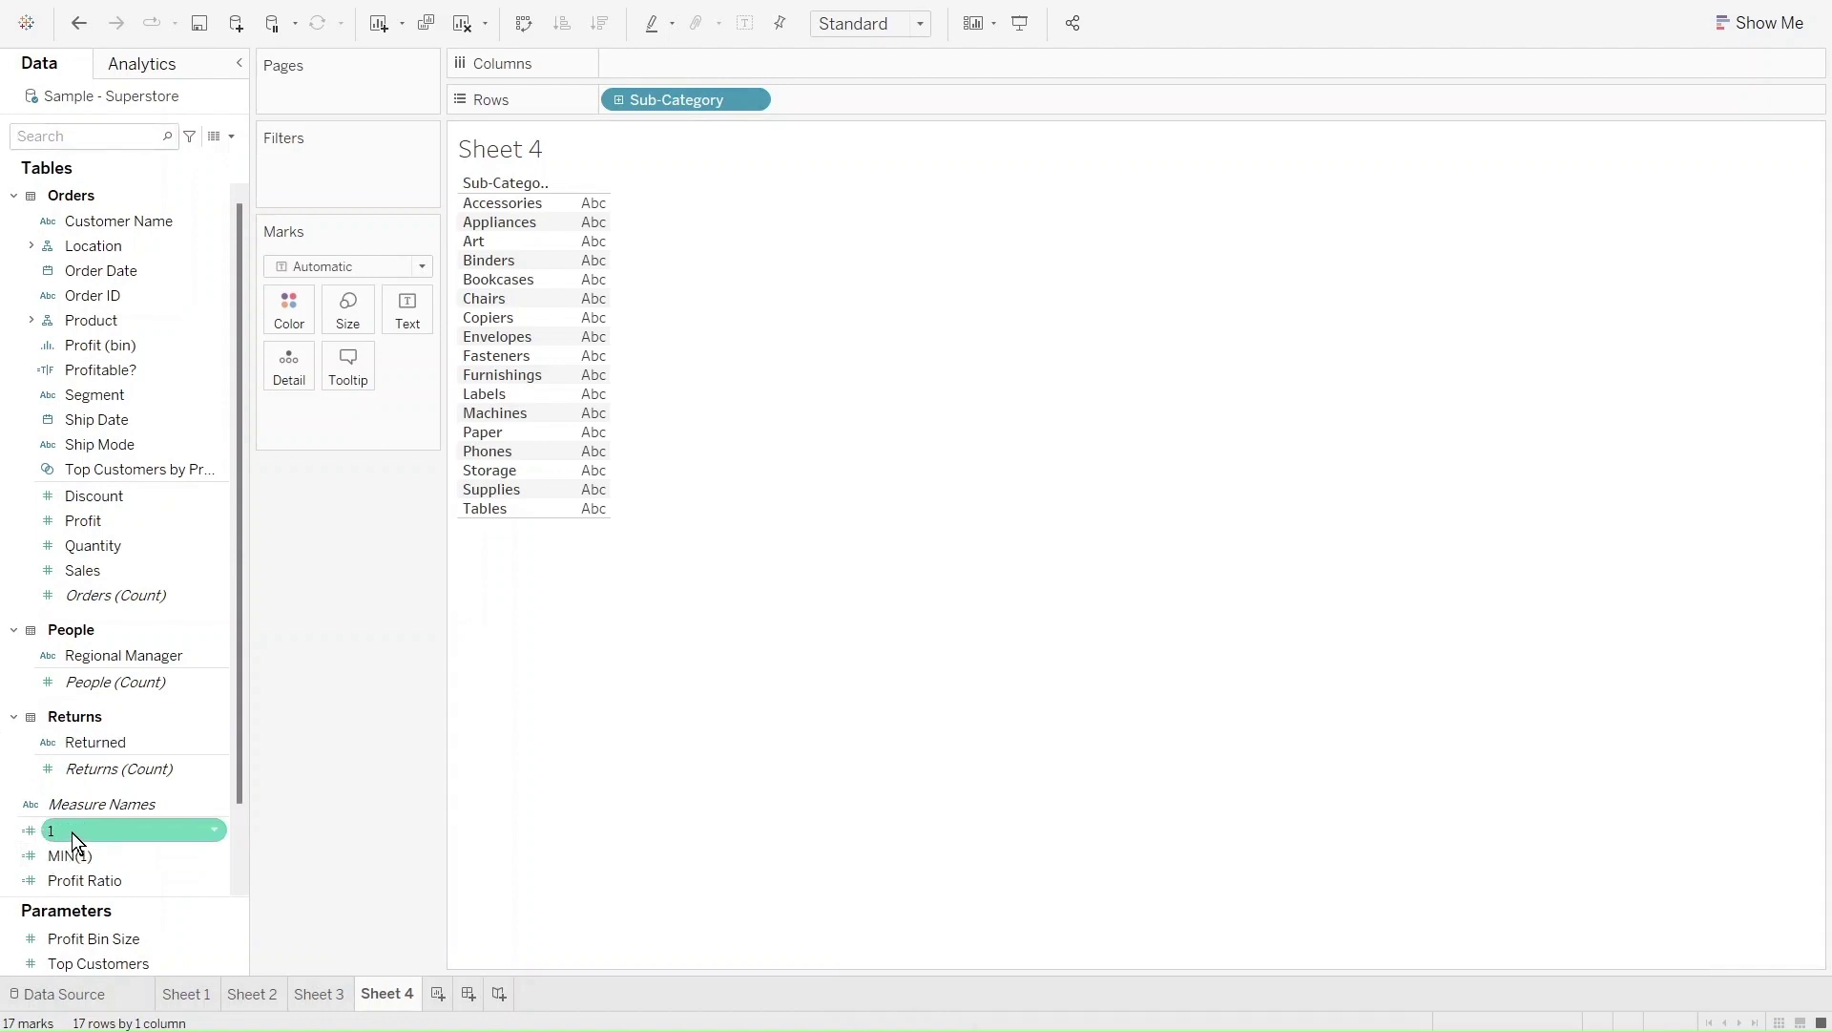
Step: Add the calculated field 1 to Columns twice, both times aggregated as AVG(1)
drag(71, 833, 737, 57)
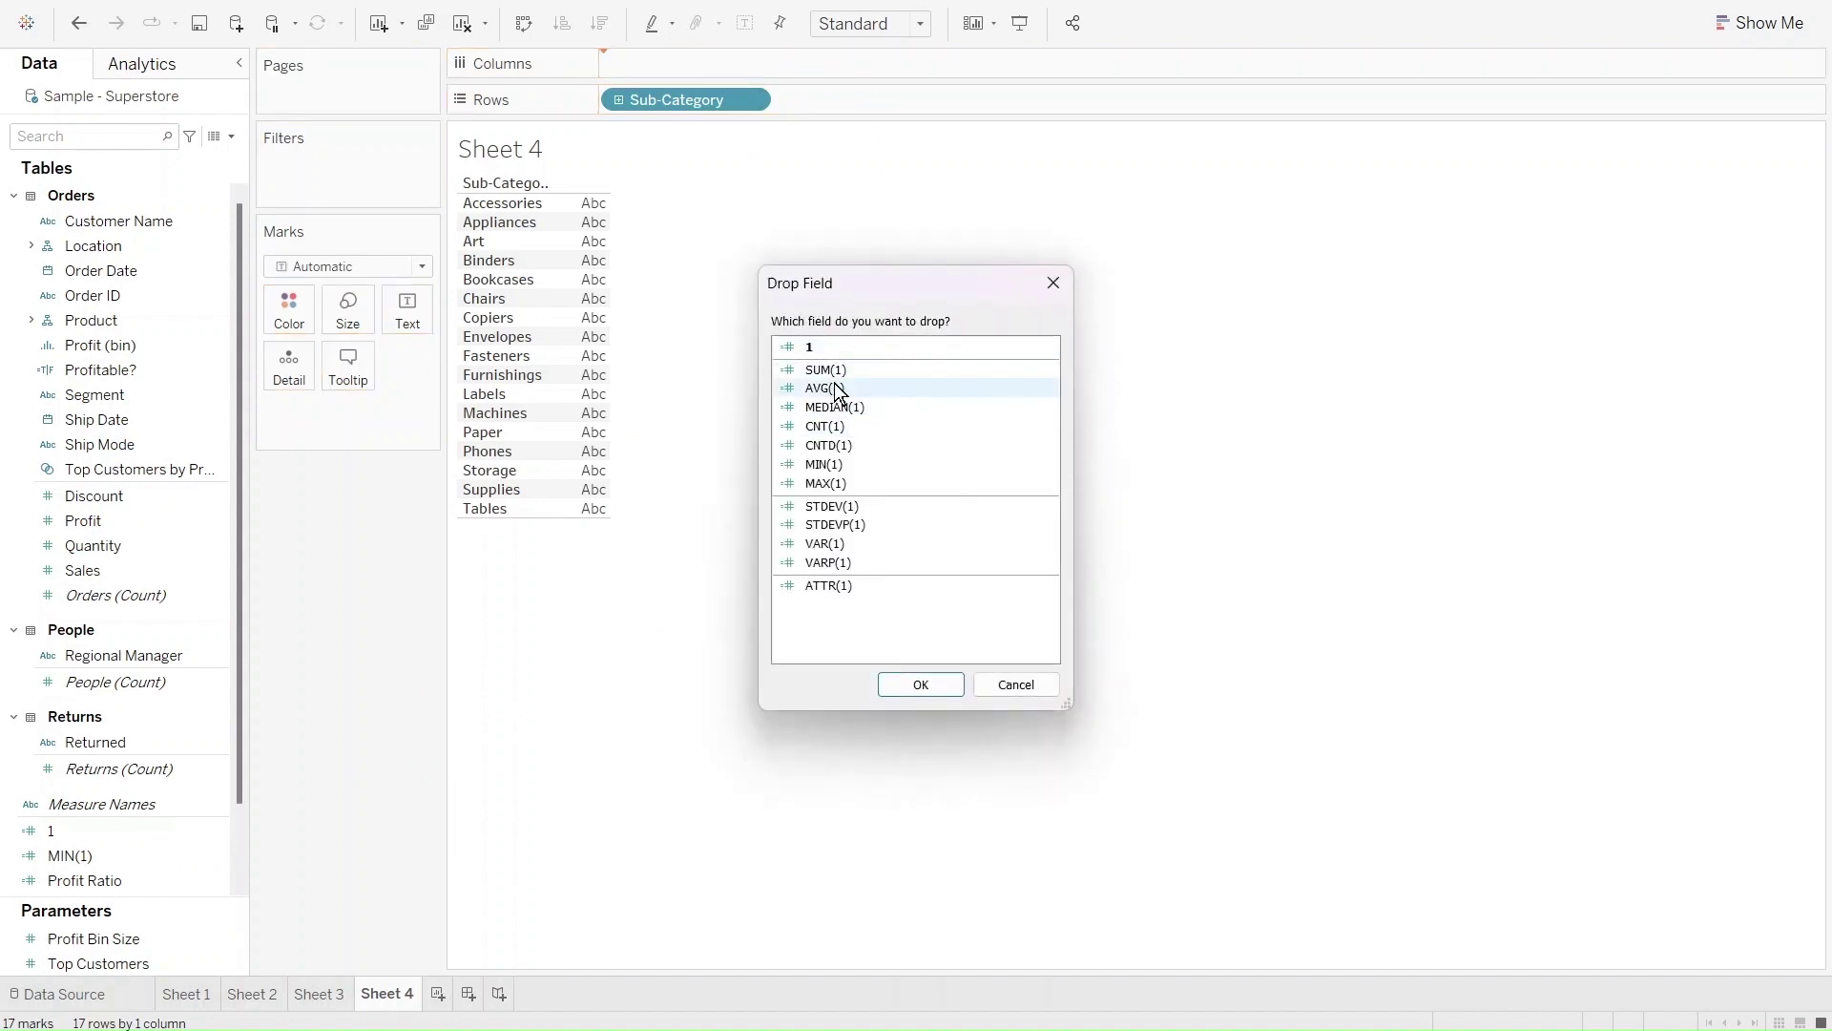
click(834, 387)
click(921, 685)
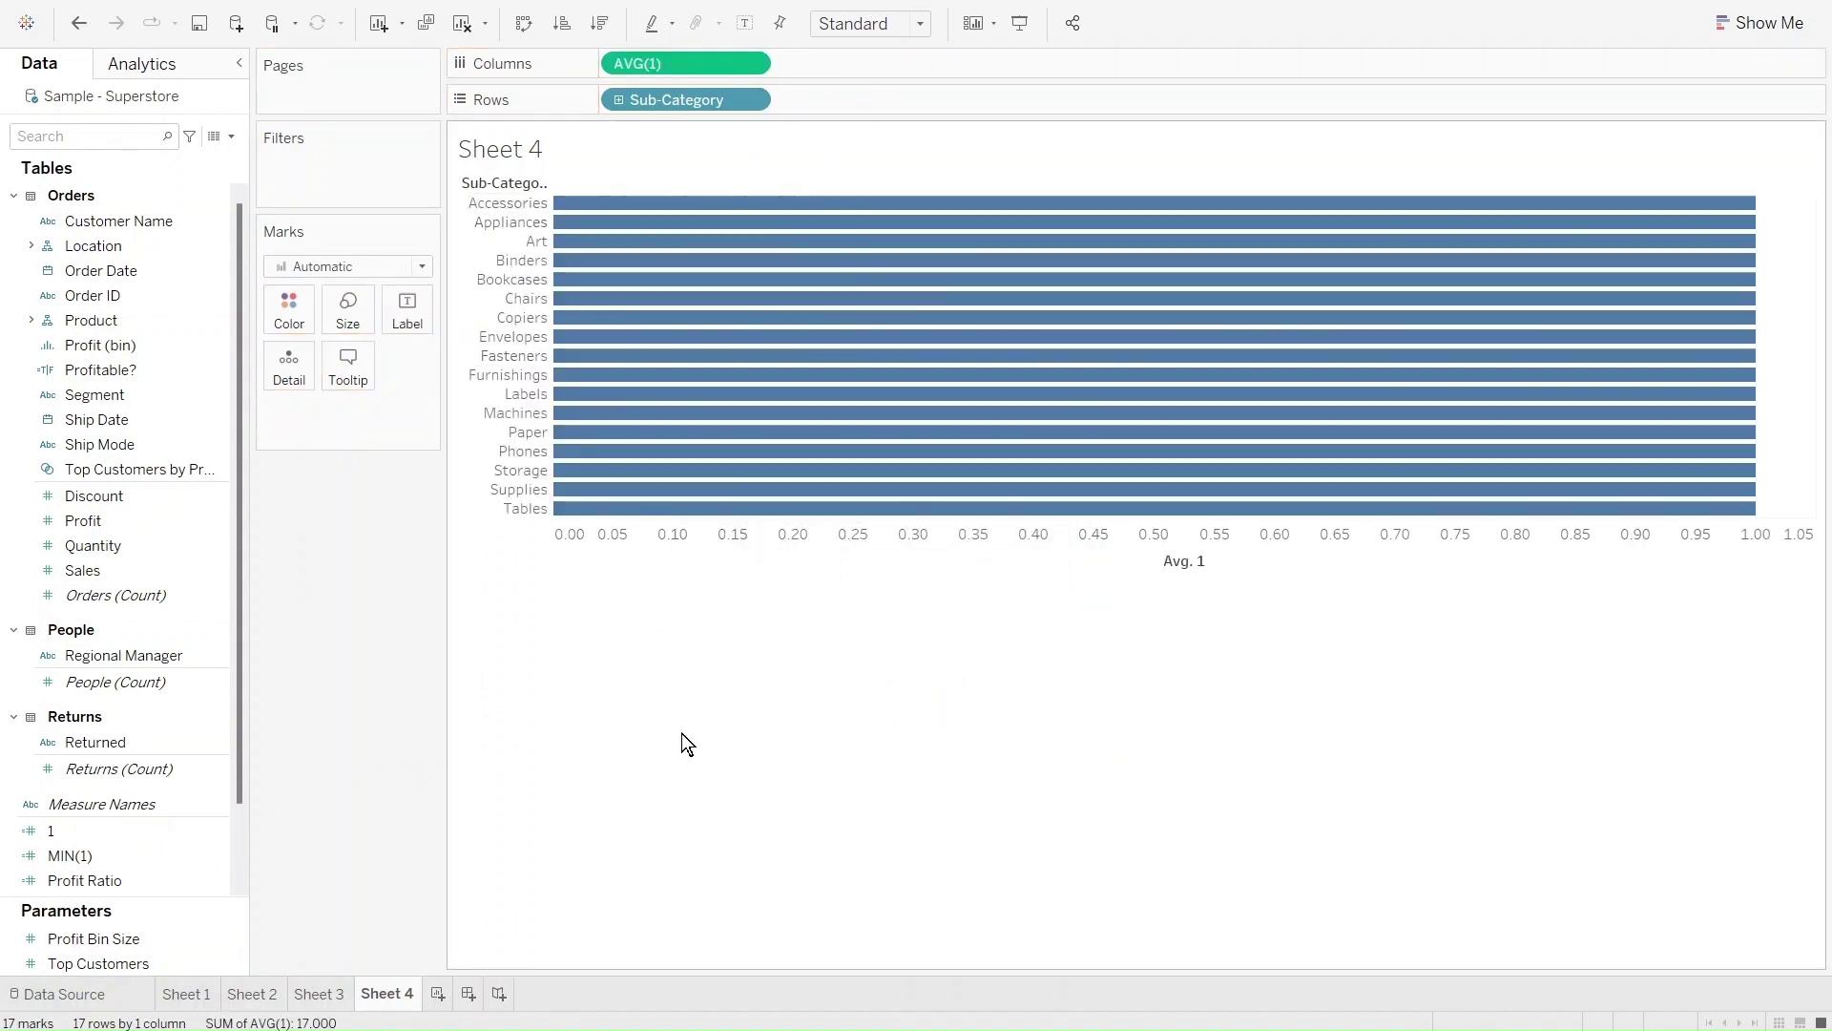
drag(92, 839, 971, 63)
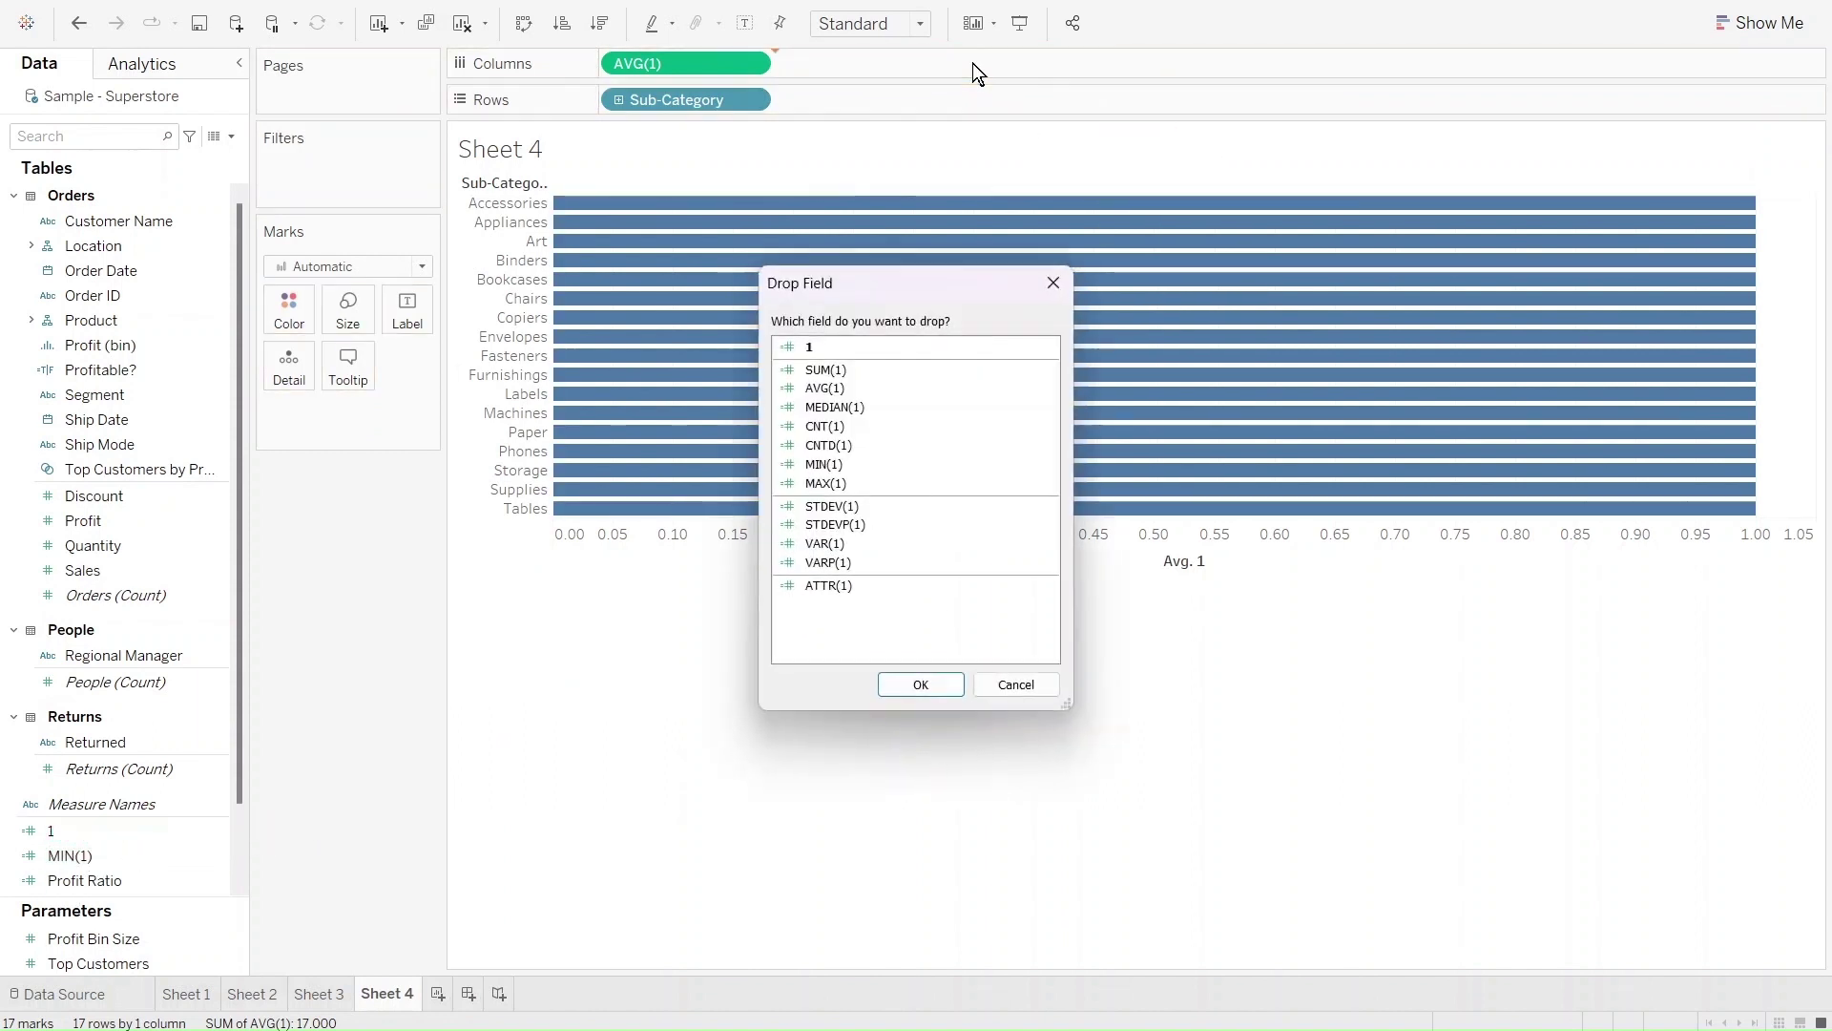
click(852, 388)
click(918, 683)
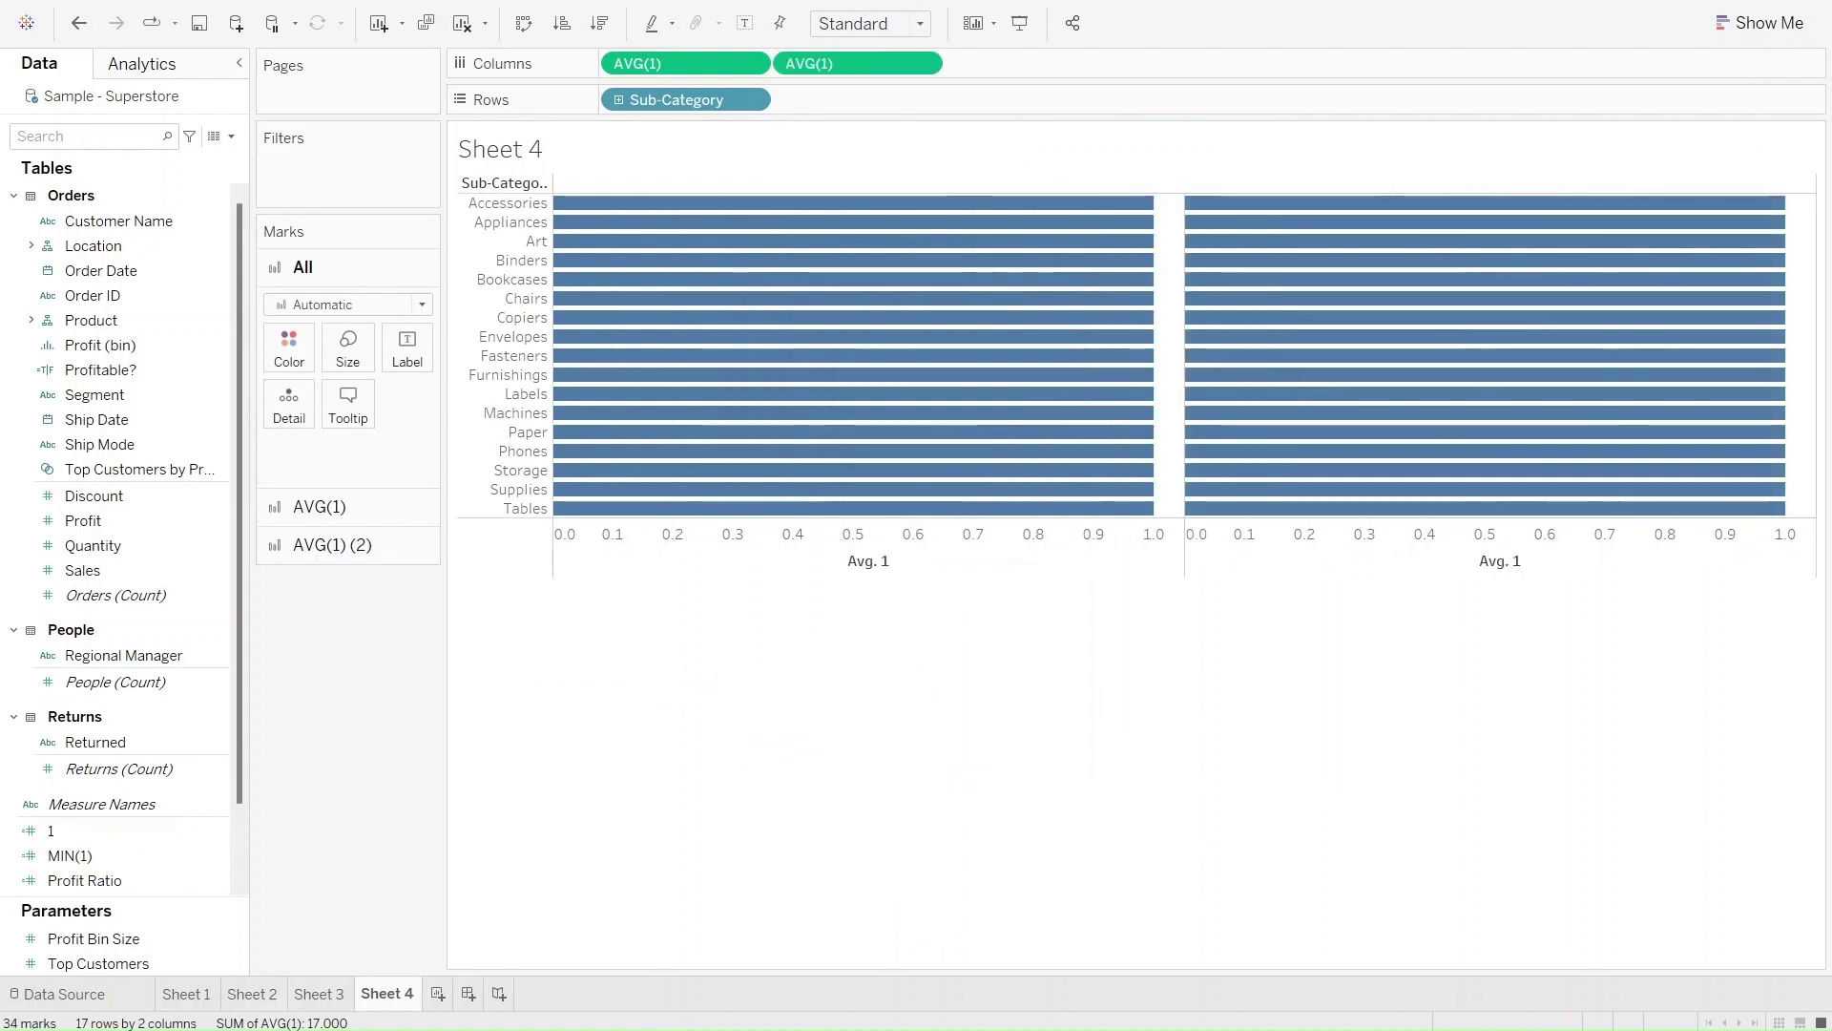
Step: Make the second AVG(1) on Columns a dual axis with the first
text(1)
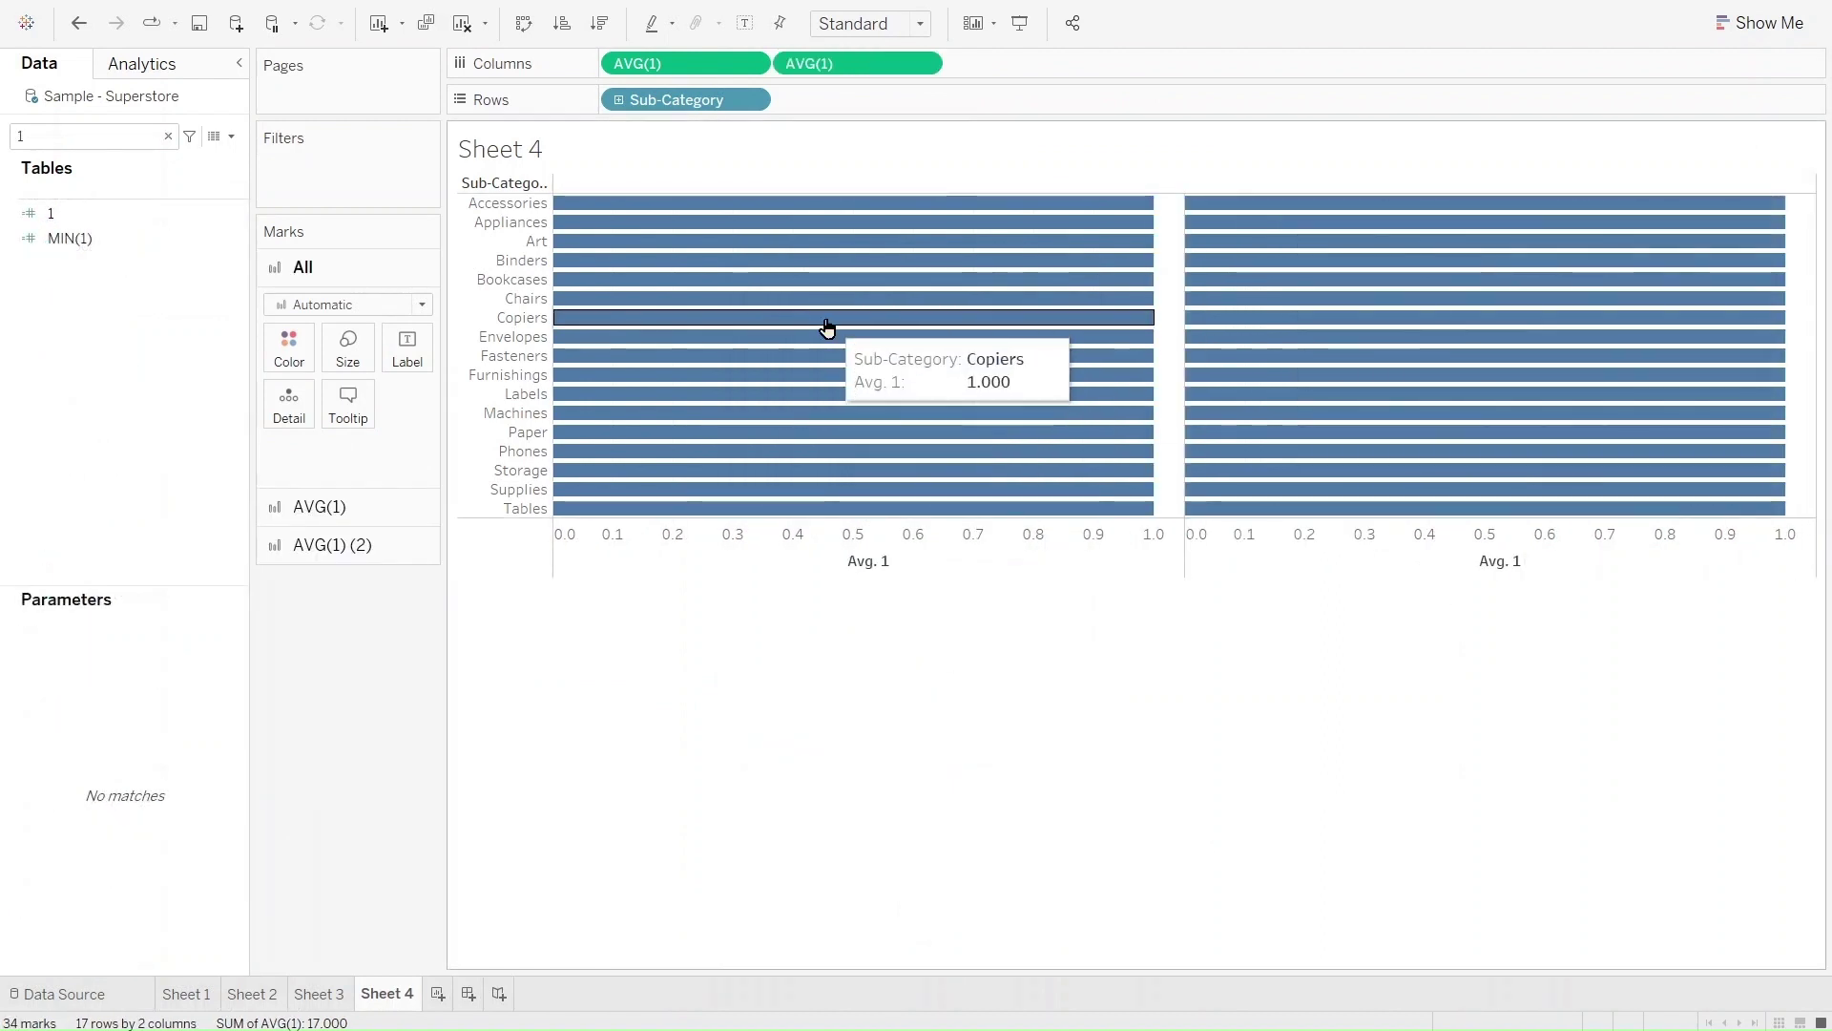
click(923, 64)
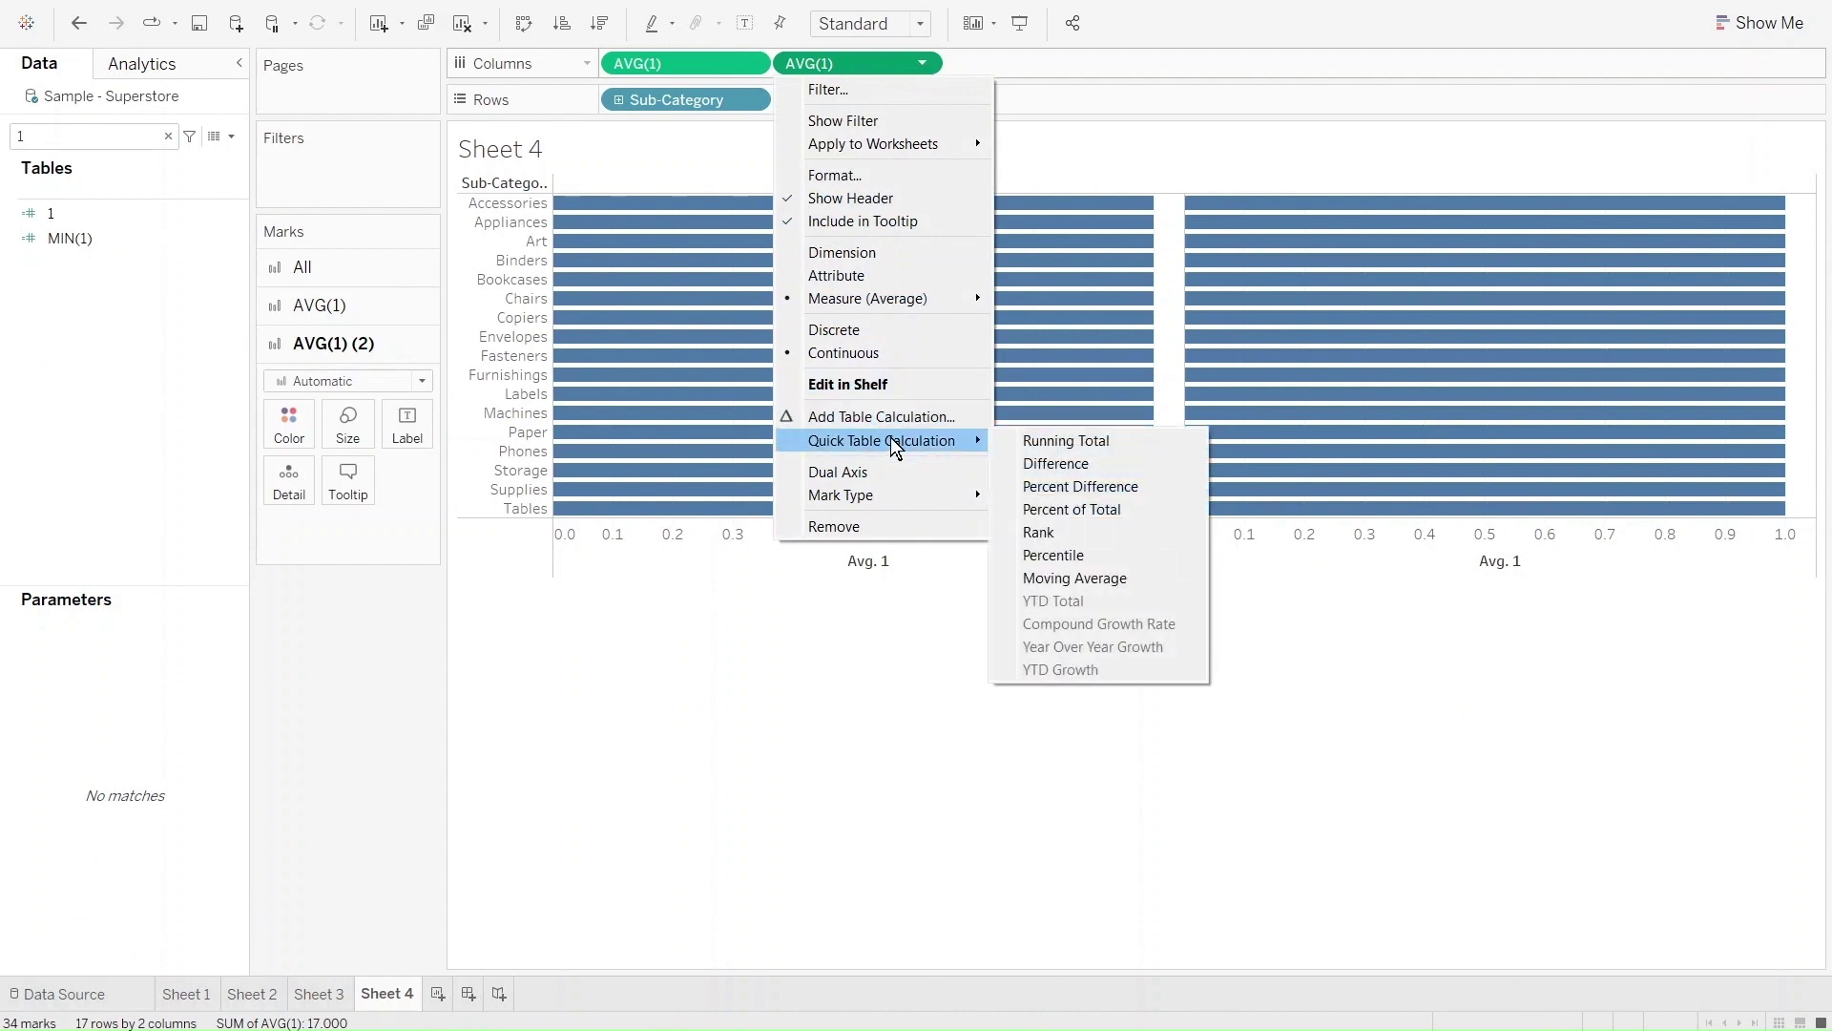
click(892, 468)
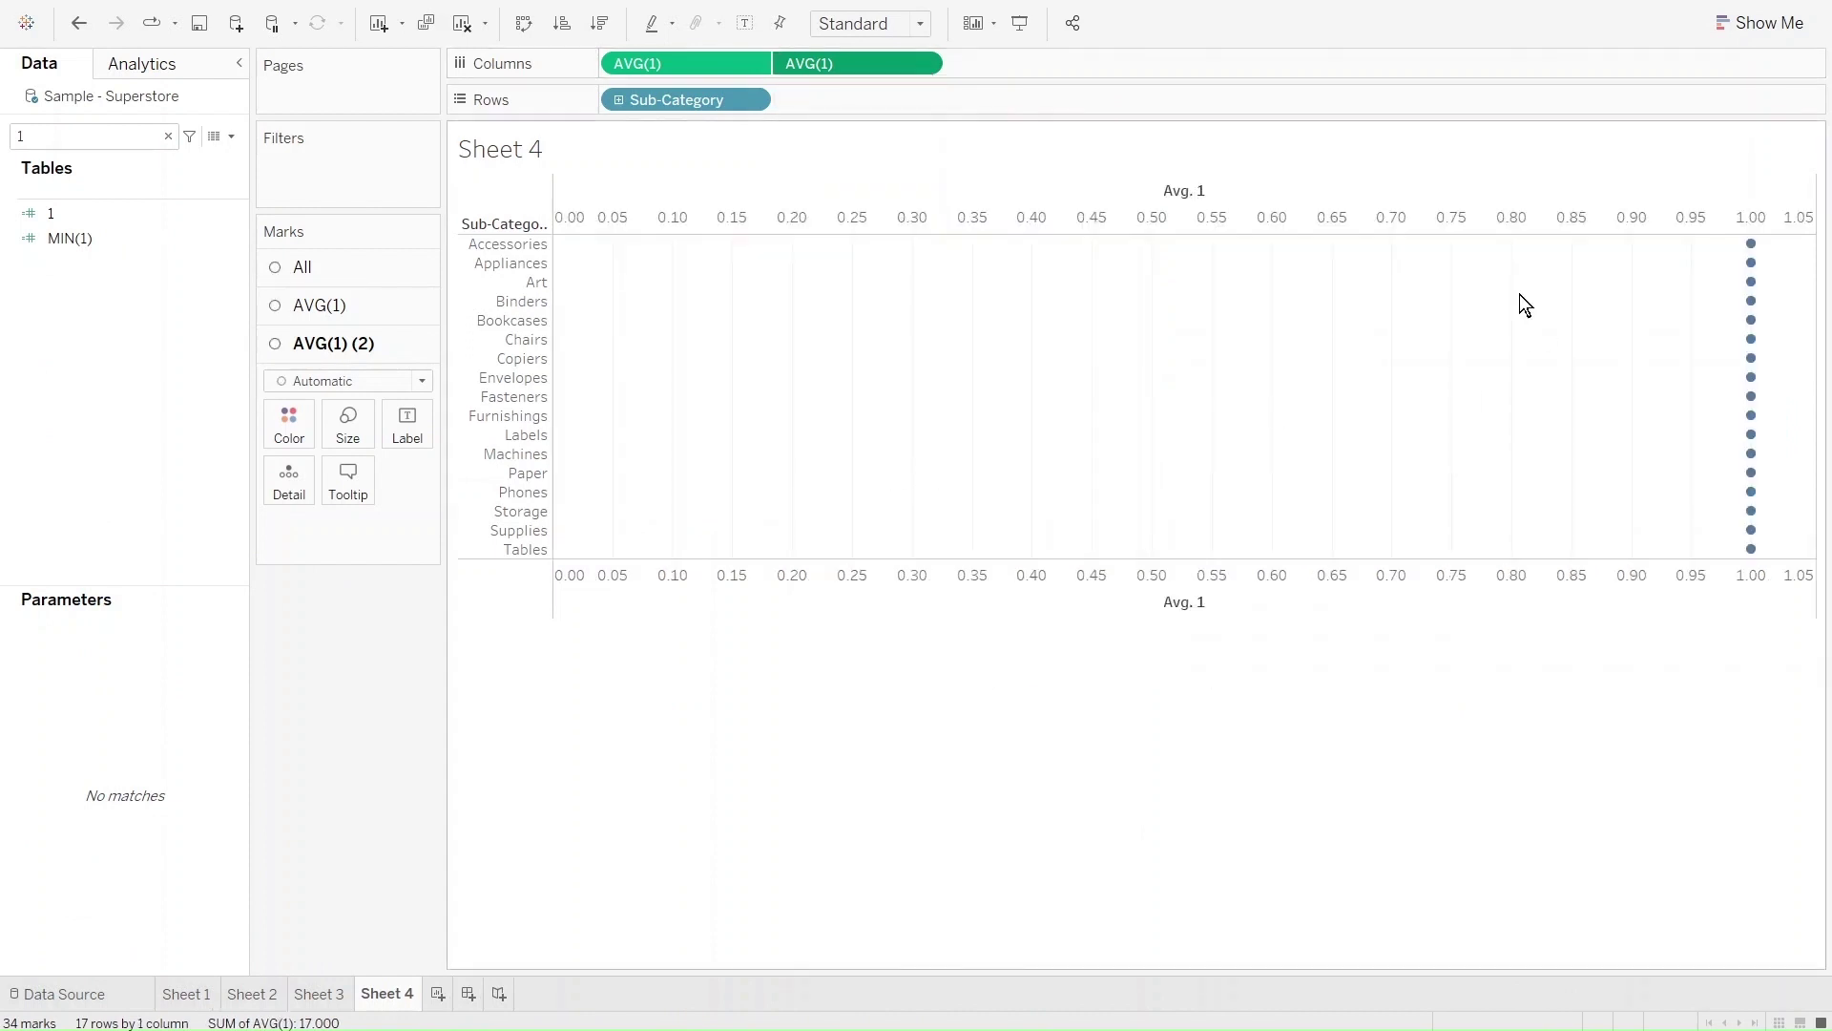
Step: Set the upper Avg. 1 axis title to Profit and synchronize the dual axes
right_click(858, 202)
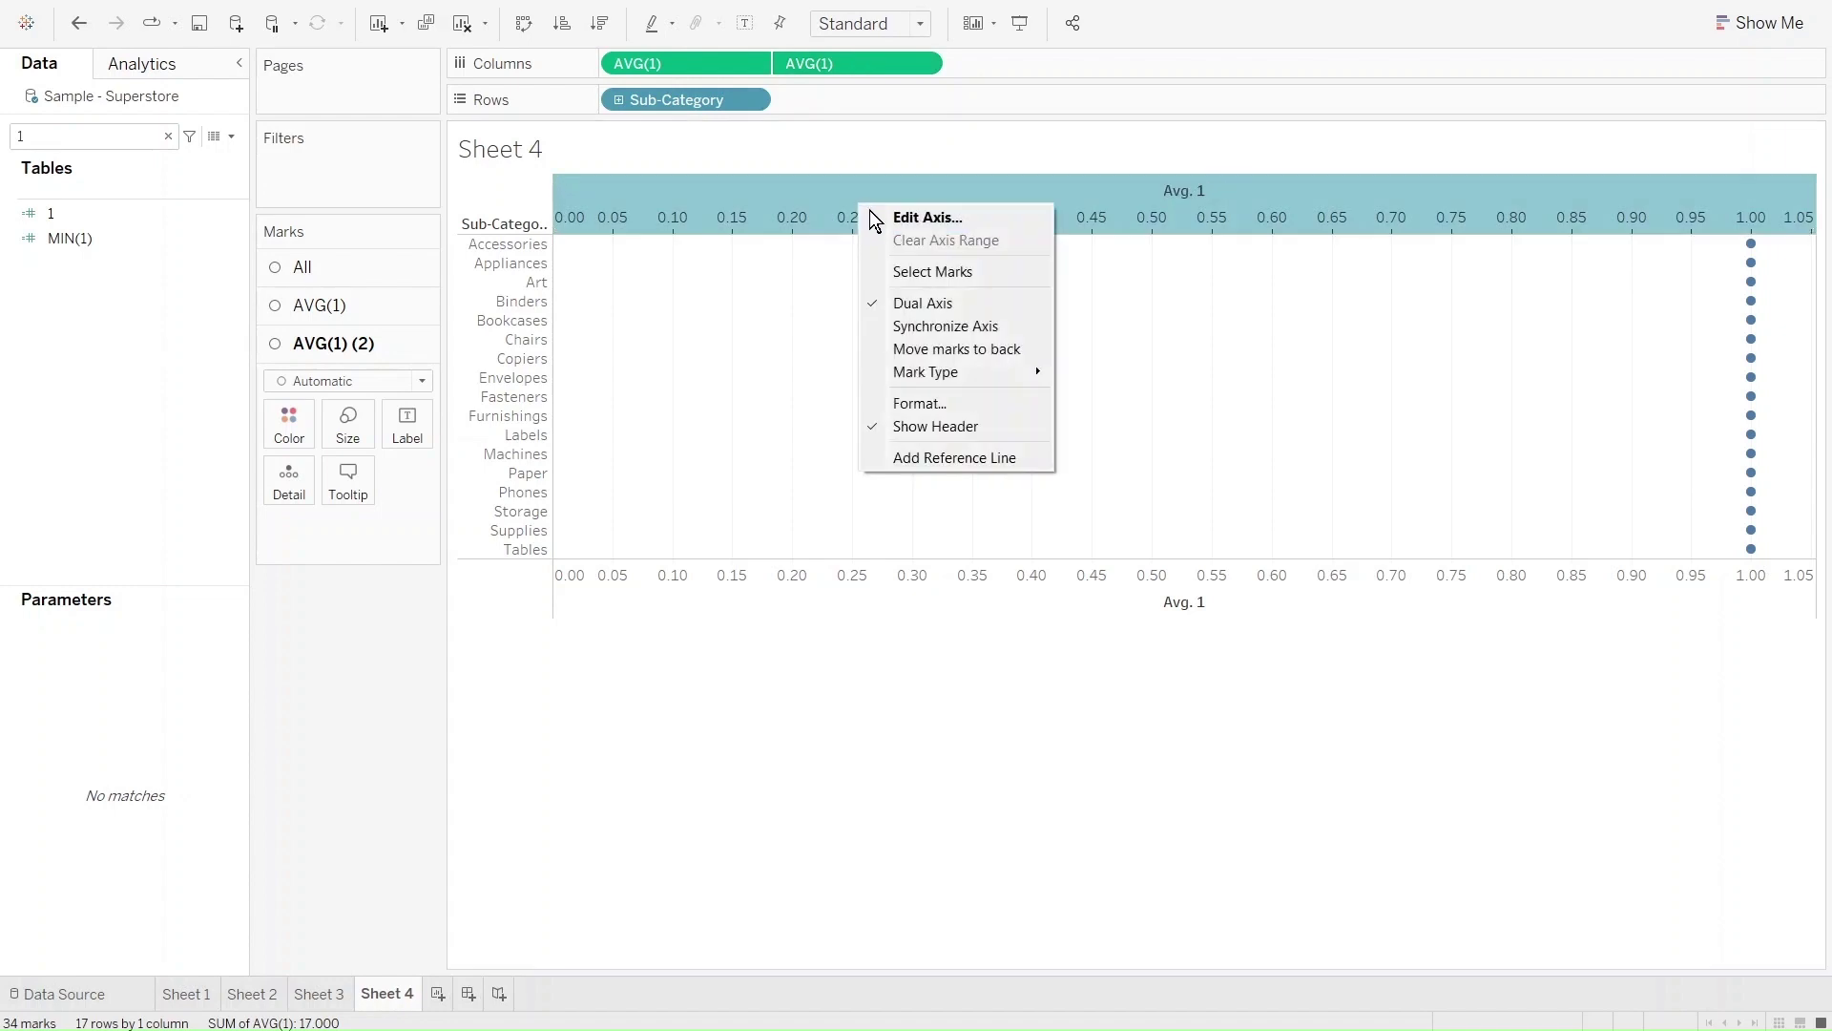
click(964, 214)
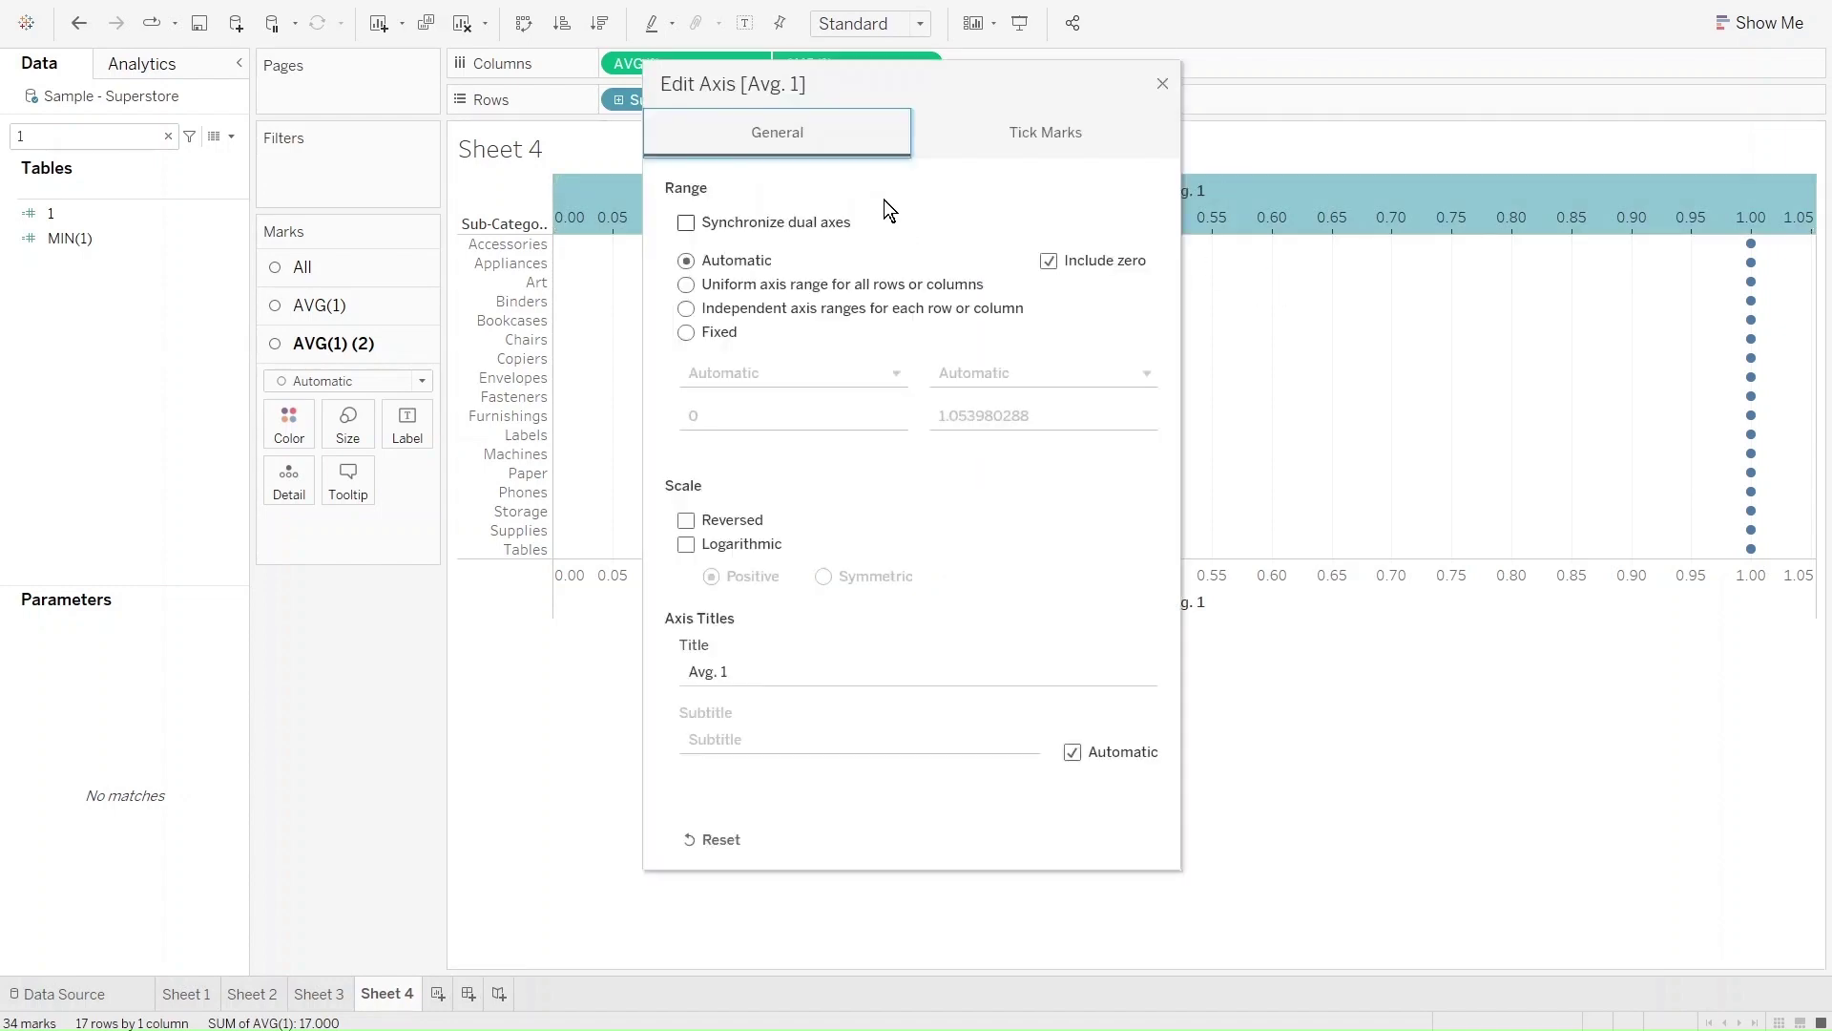
click(764, 679)
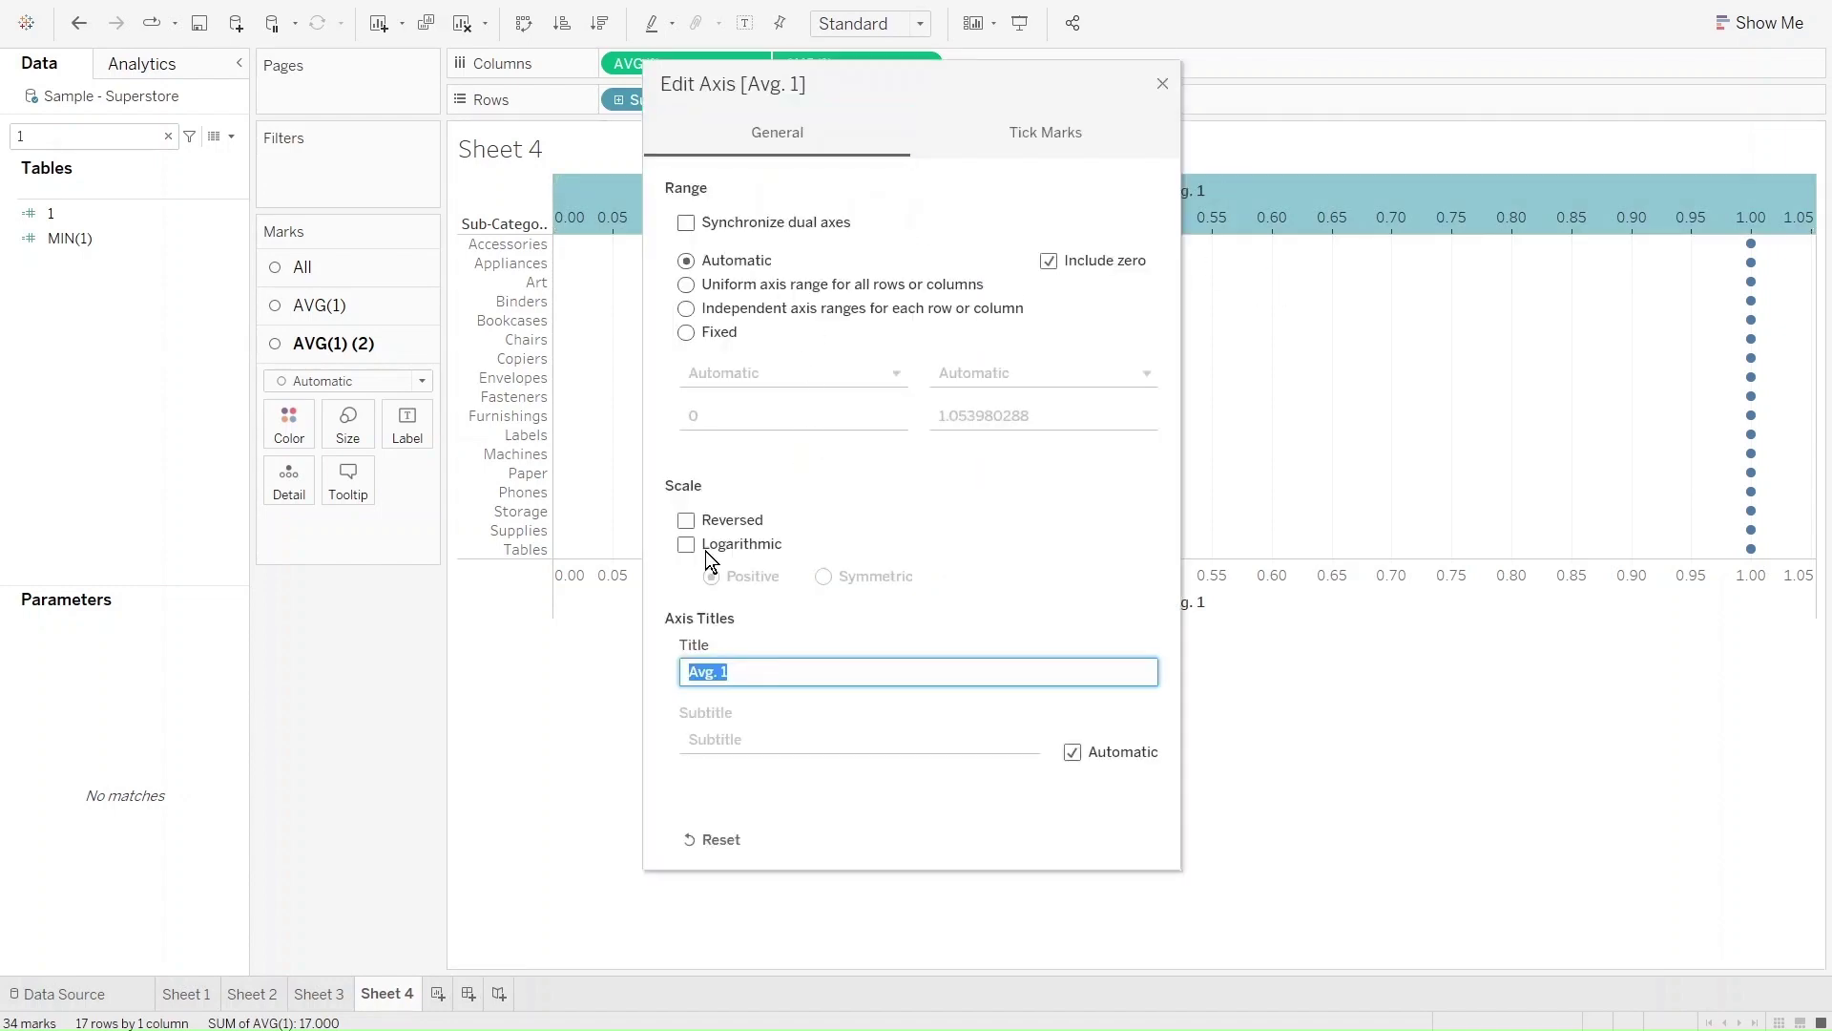
key(BackSpace)
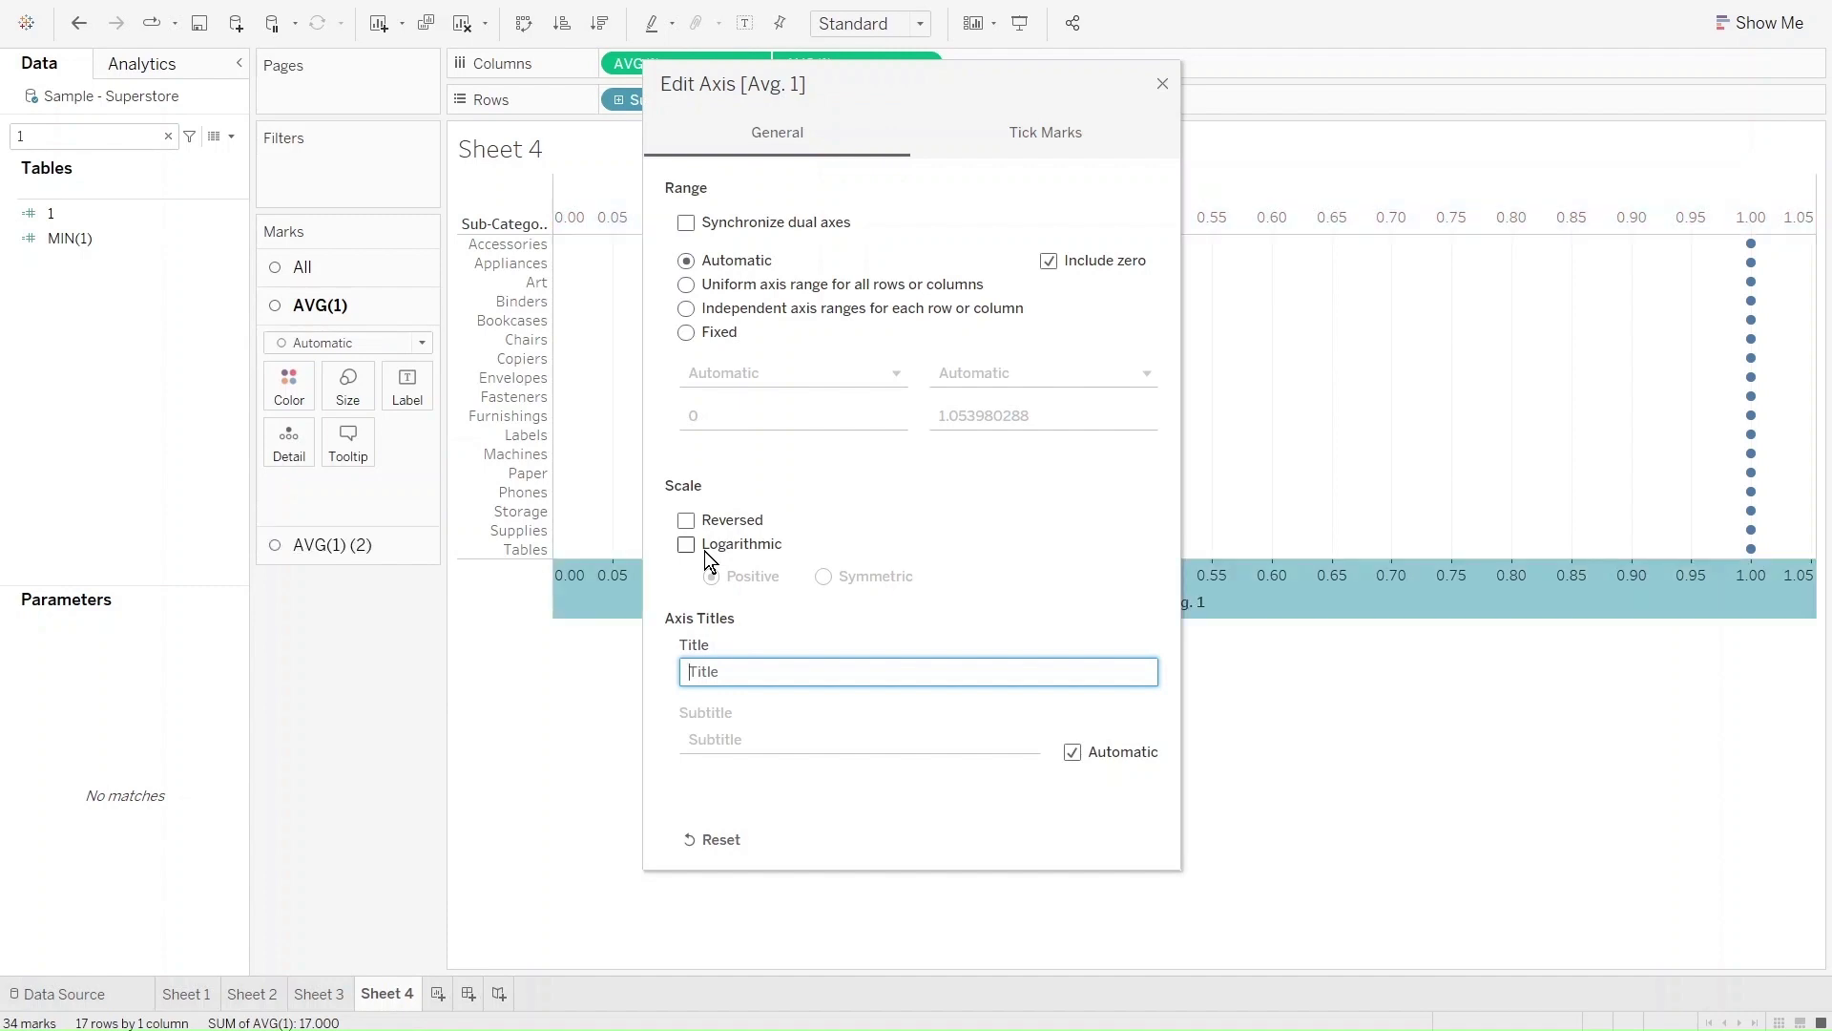
text(Profit)
click(687, 223)
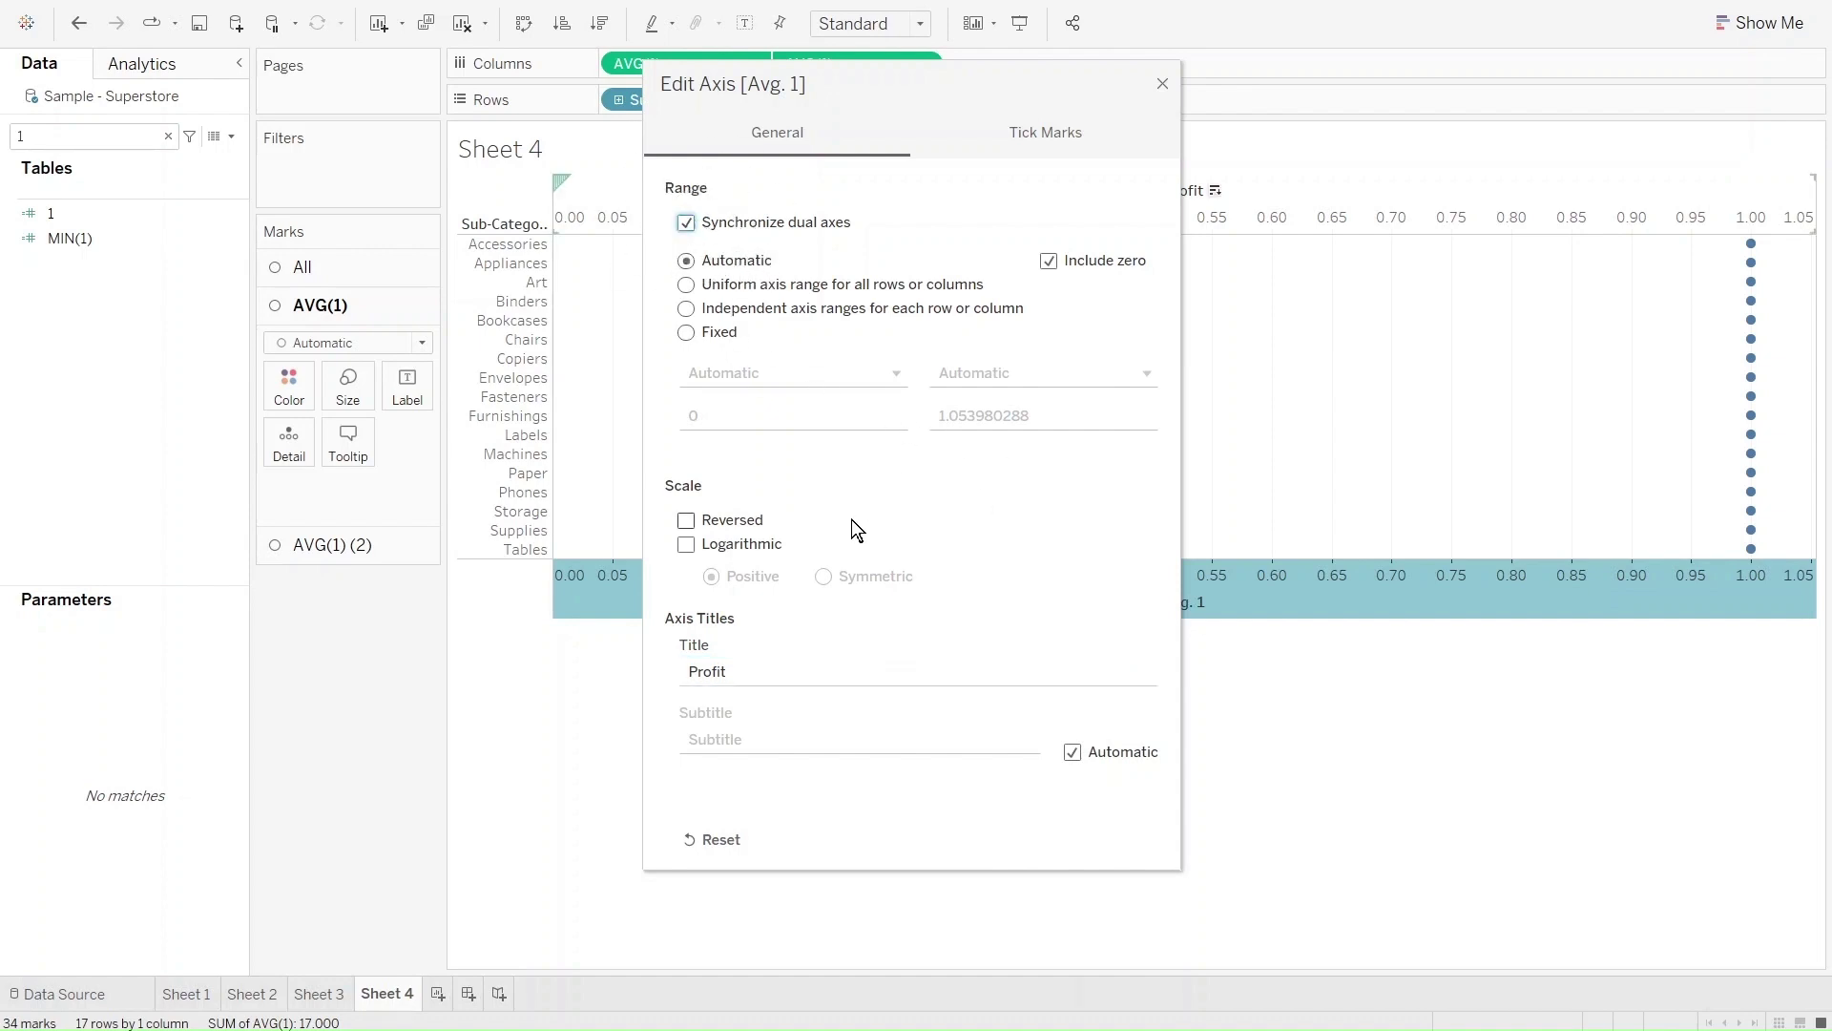
Step: Set both the major and minor tick marks of the upper Profit axis to None
click(1050, 134)
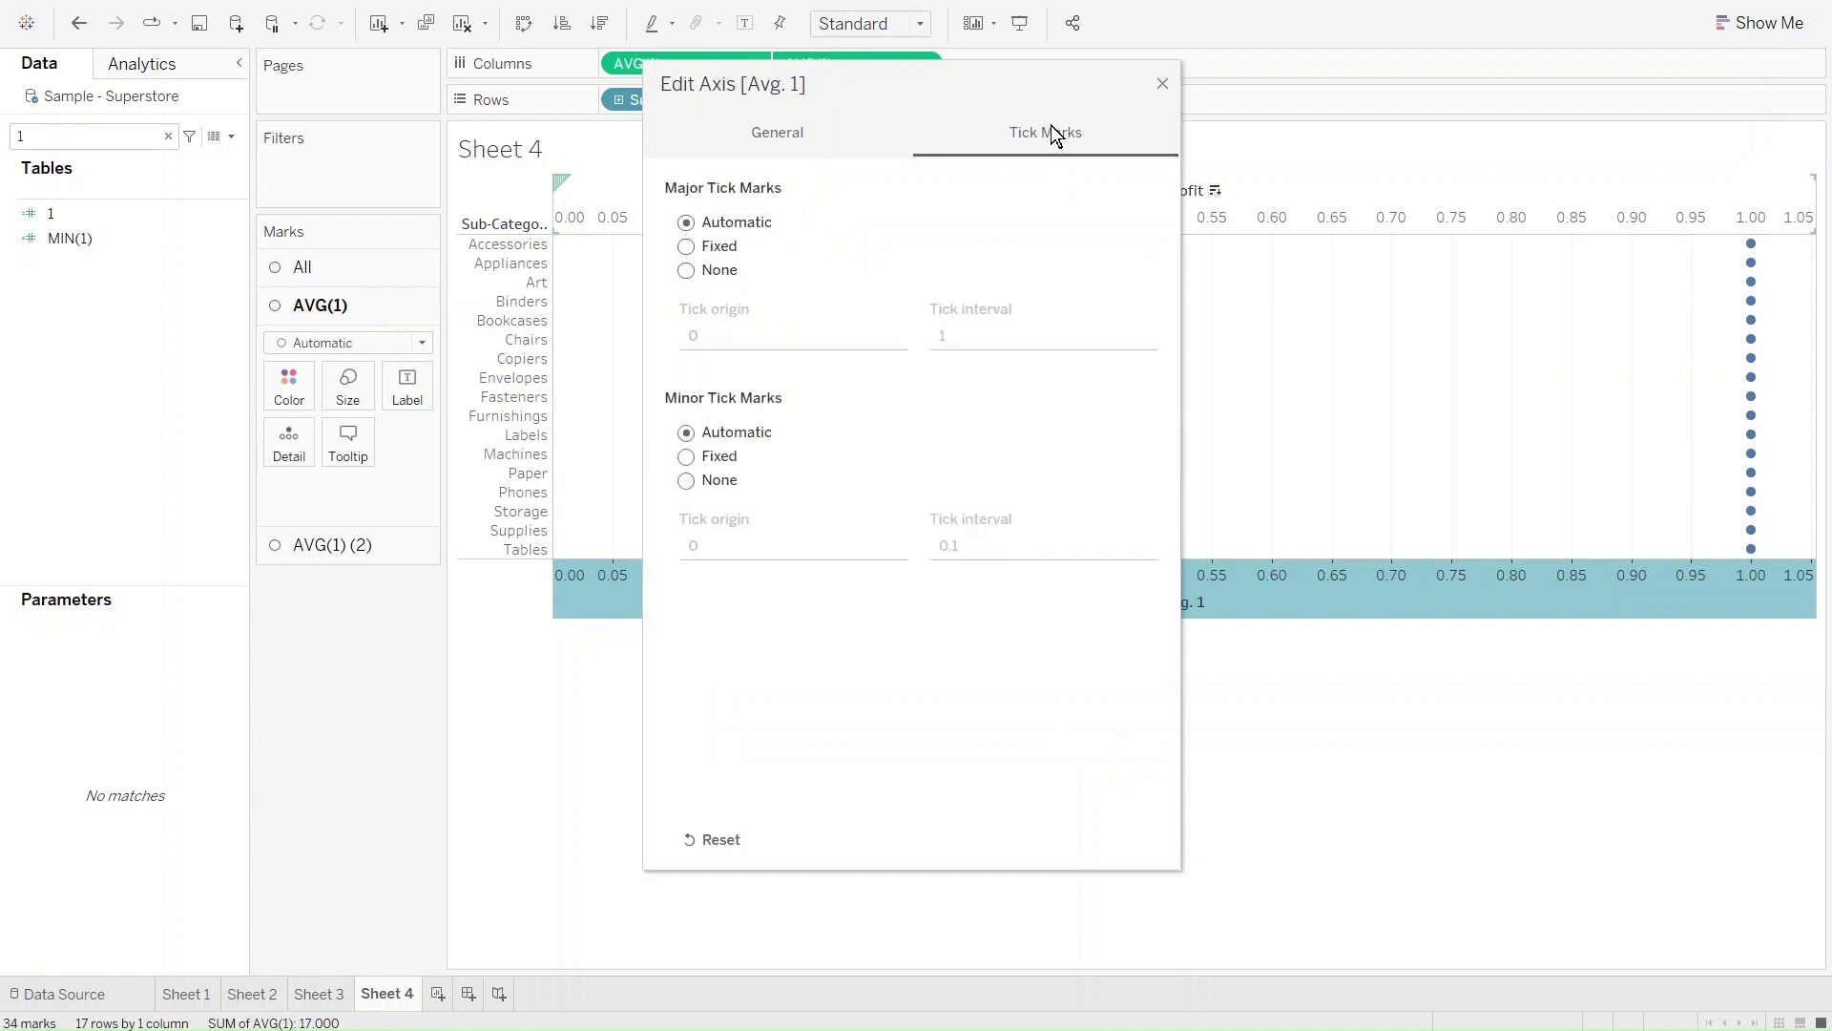
click(686, 270)
click(688, 480)
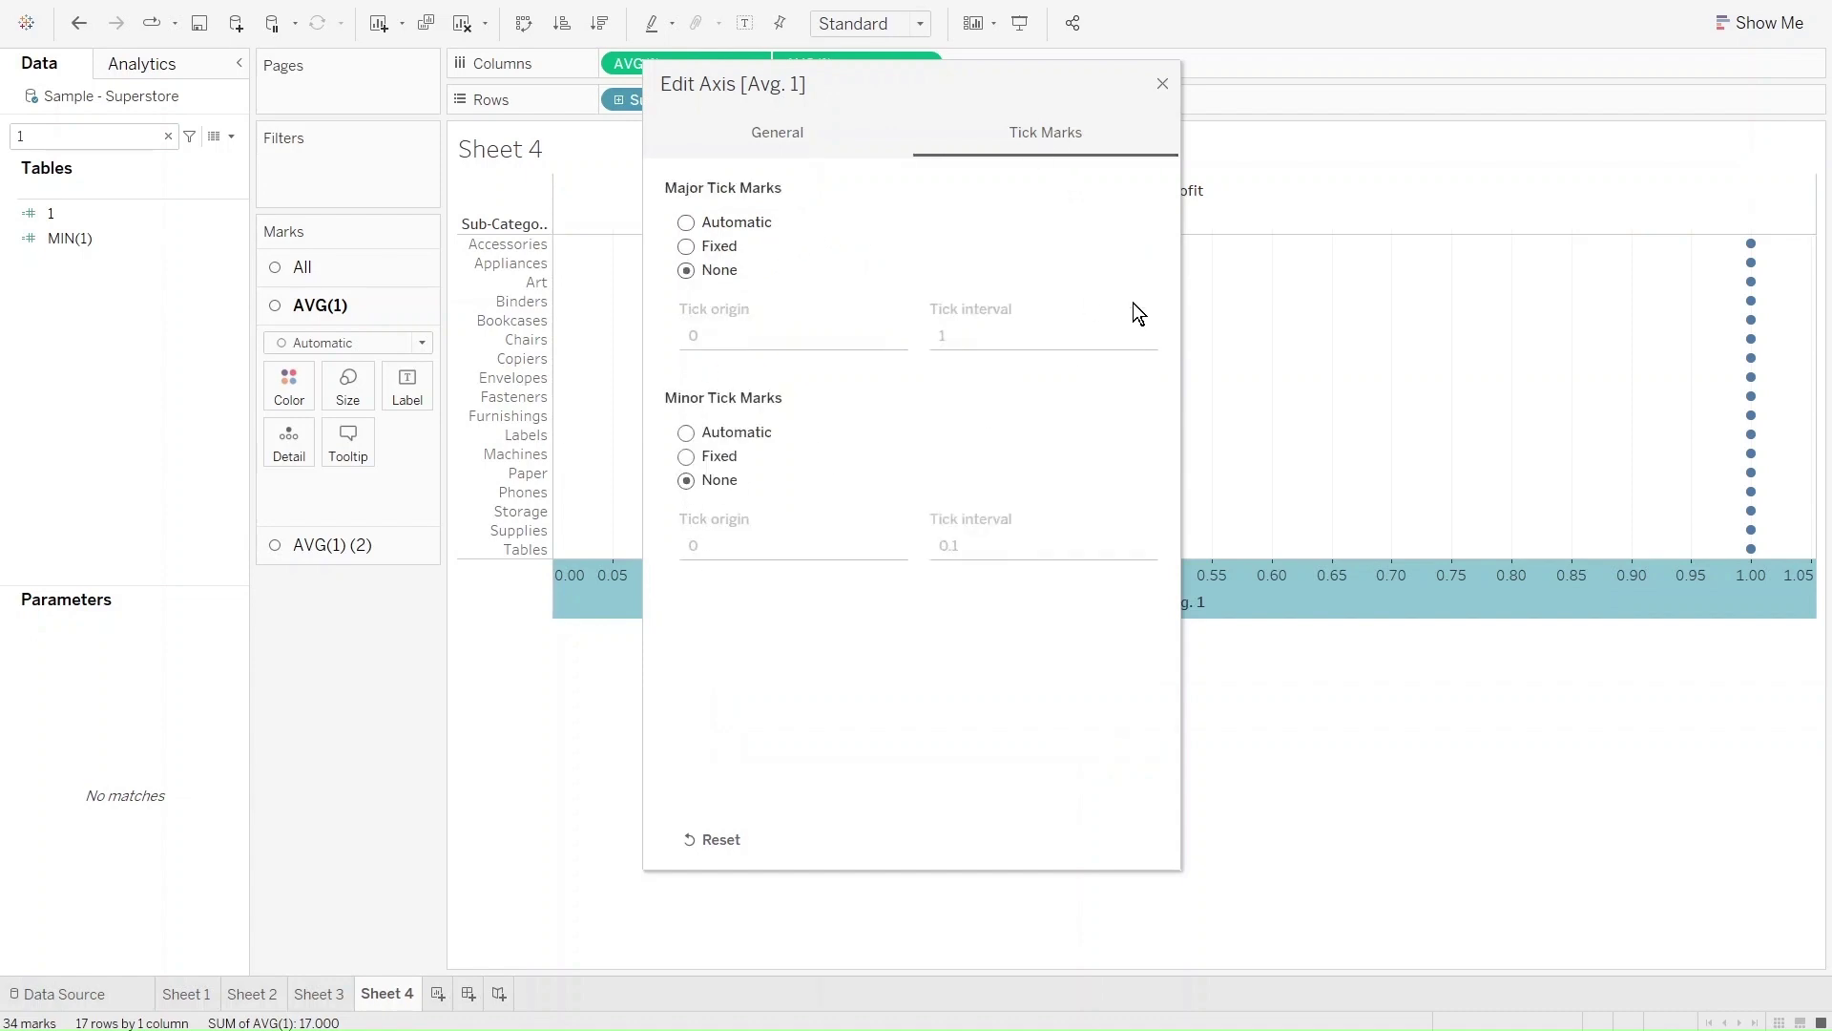
click(1164, 86)
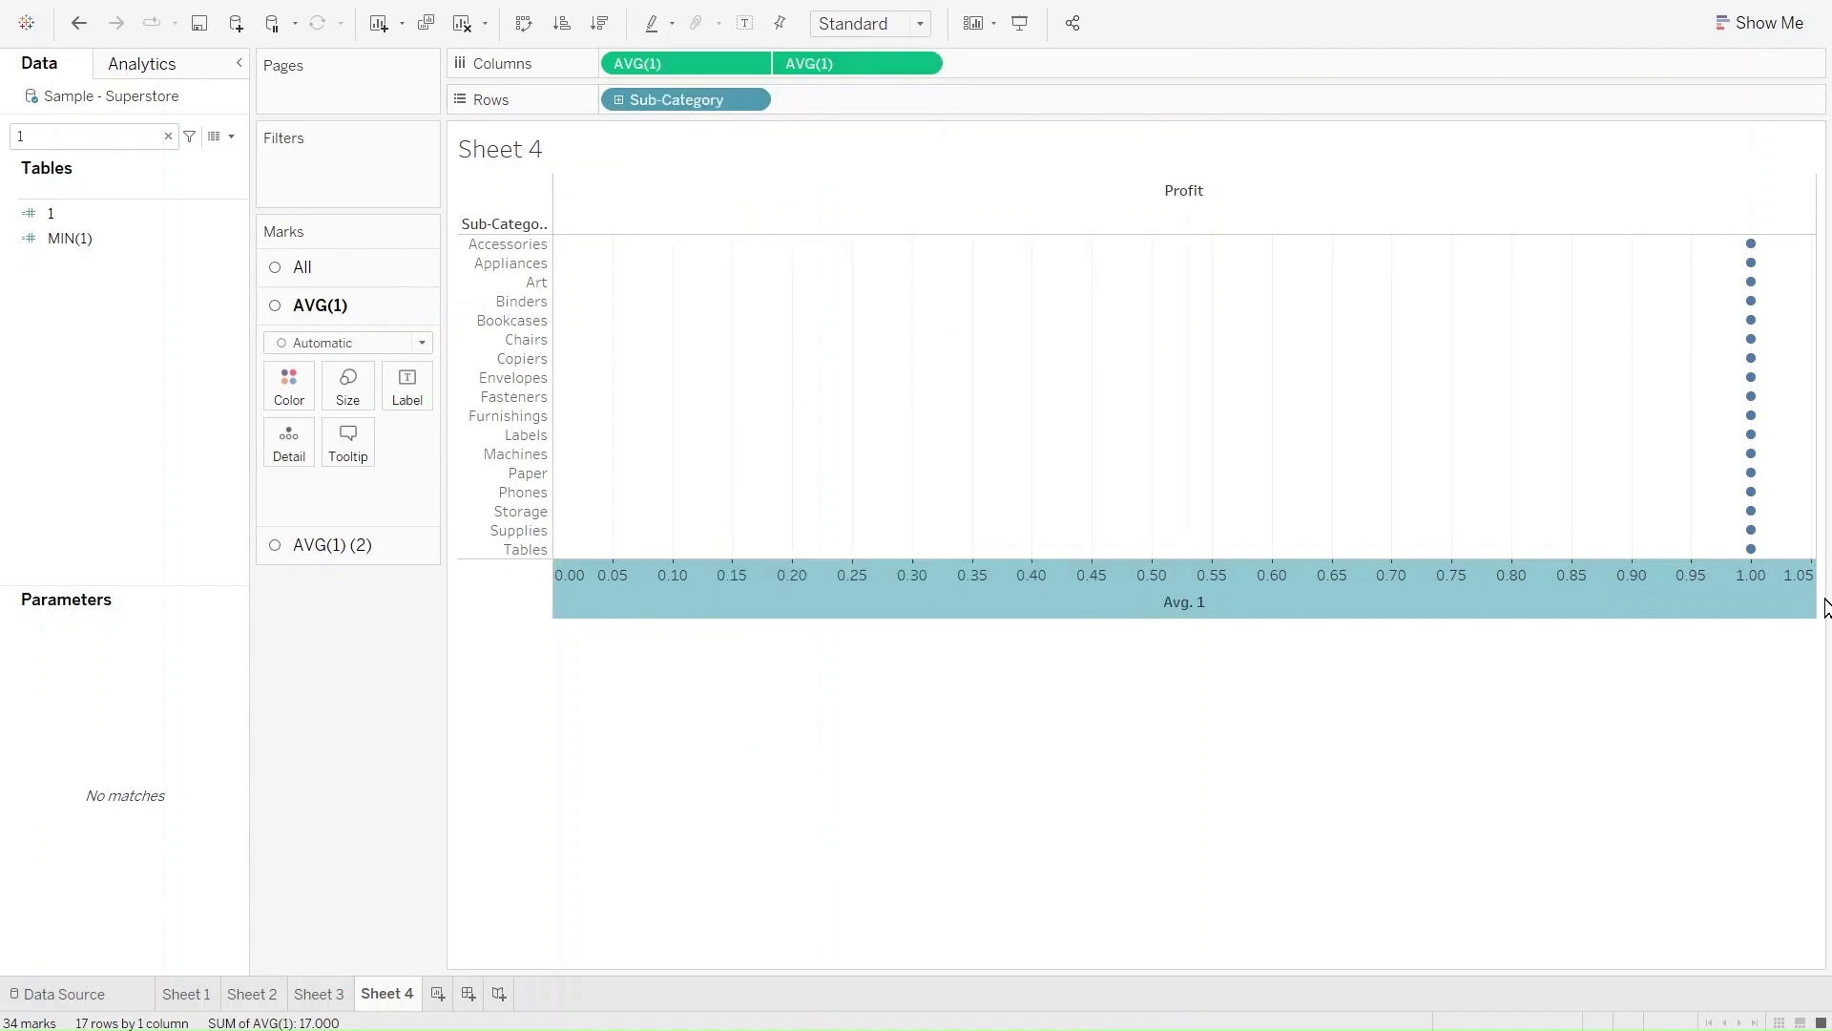
Step: Clear the title of the lower Avg. 1 axis and set its major and minor tick marks to None
mouse_move(800, 588)
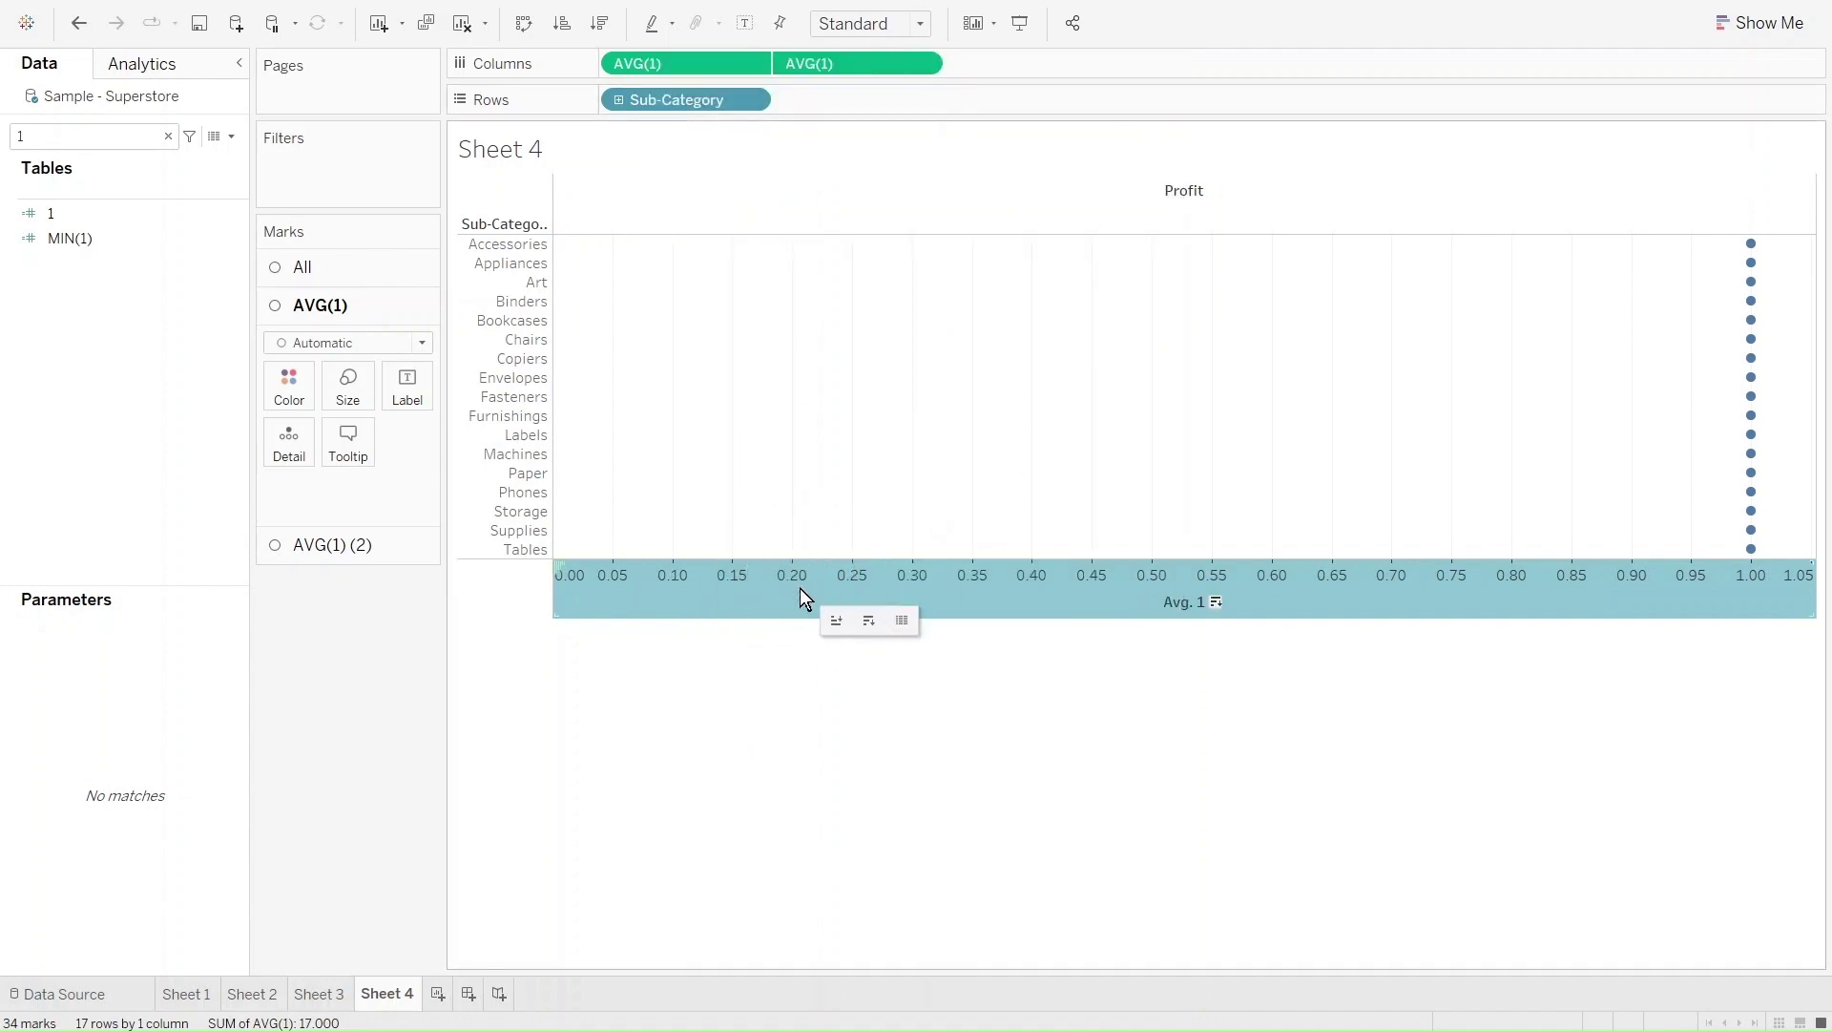
right_click(991, 587)
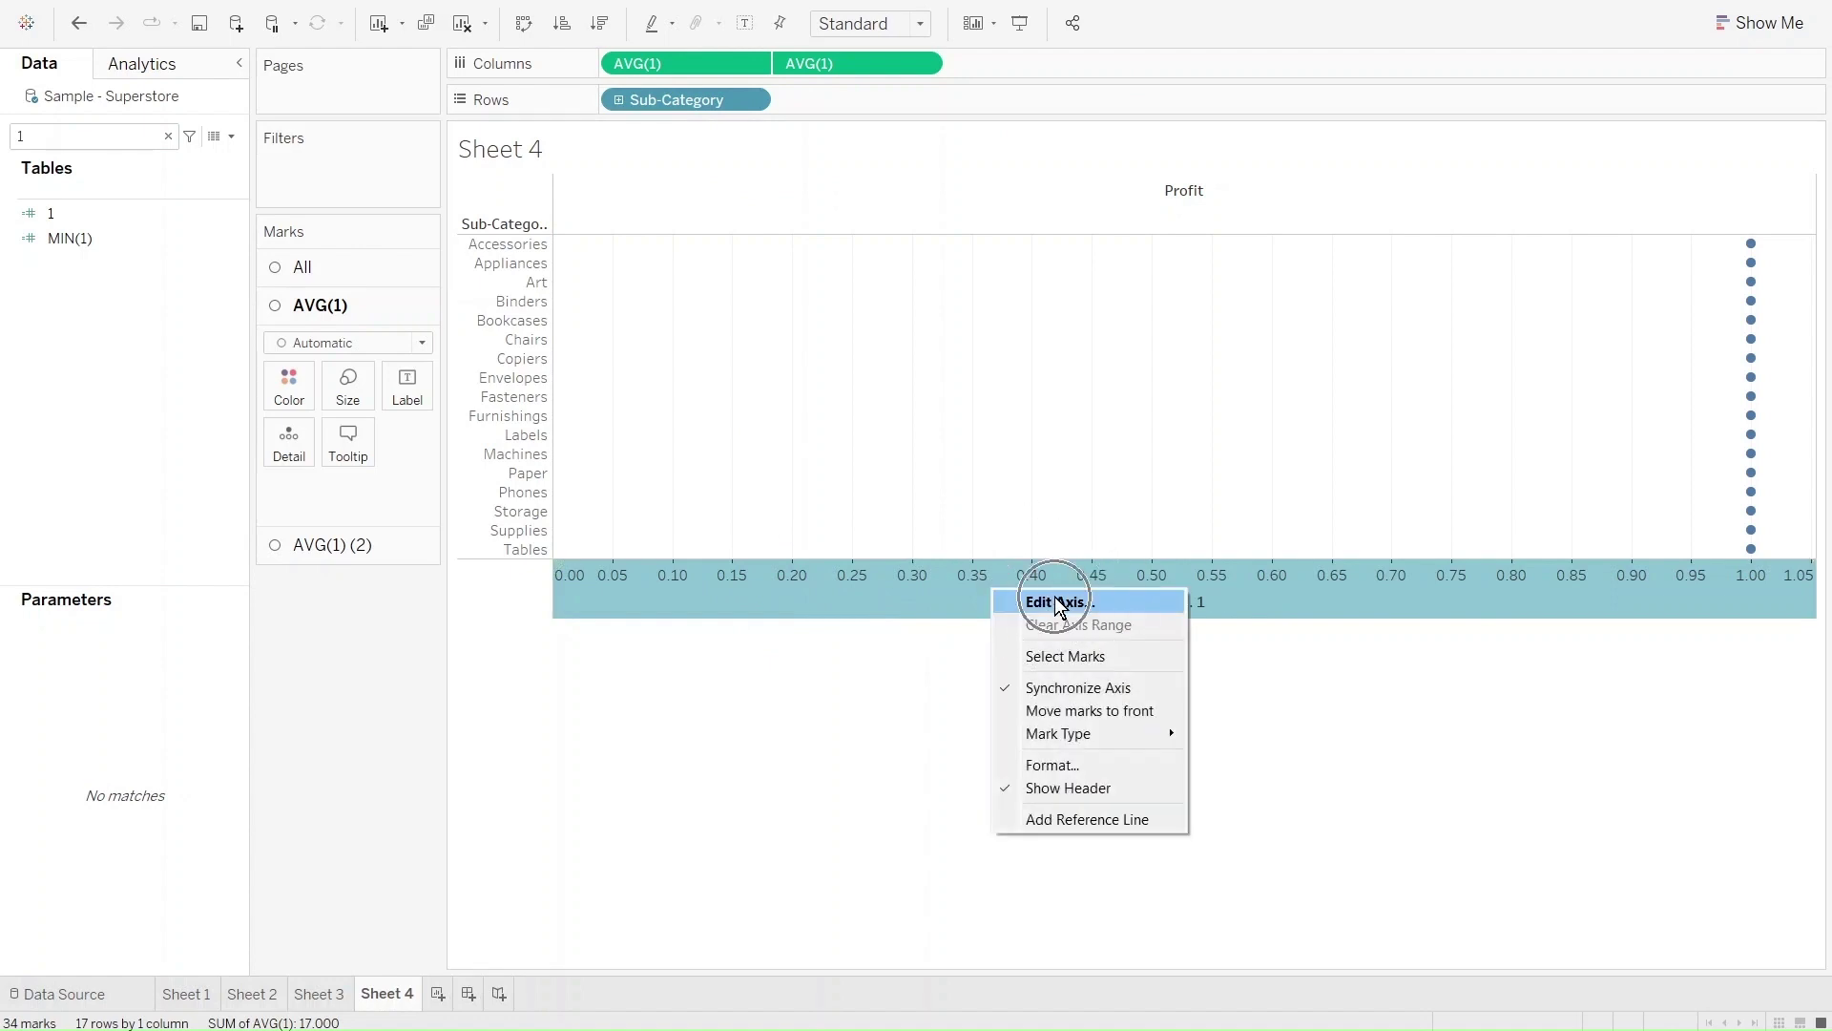
click(1055, 600)
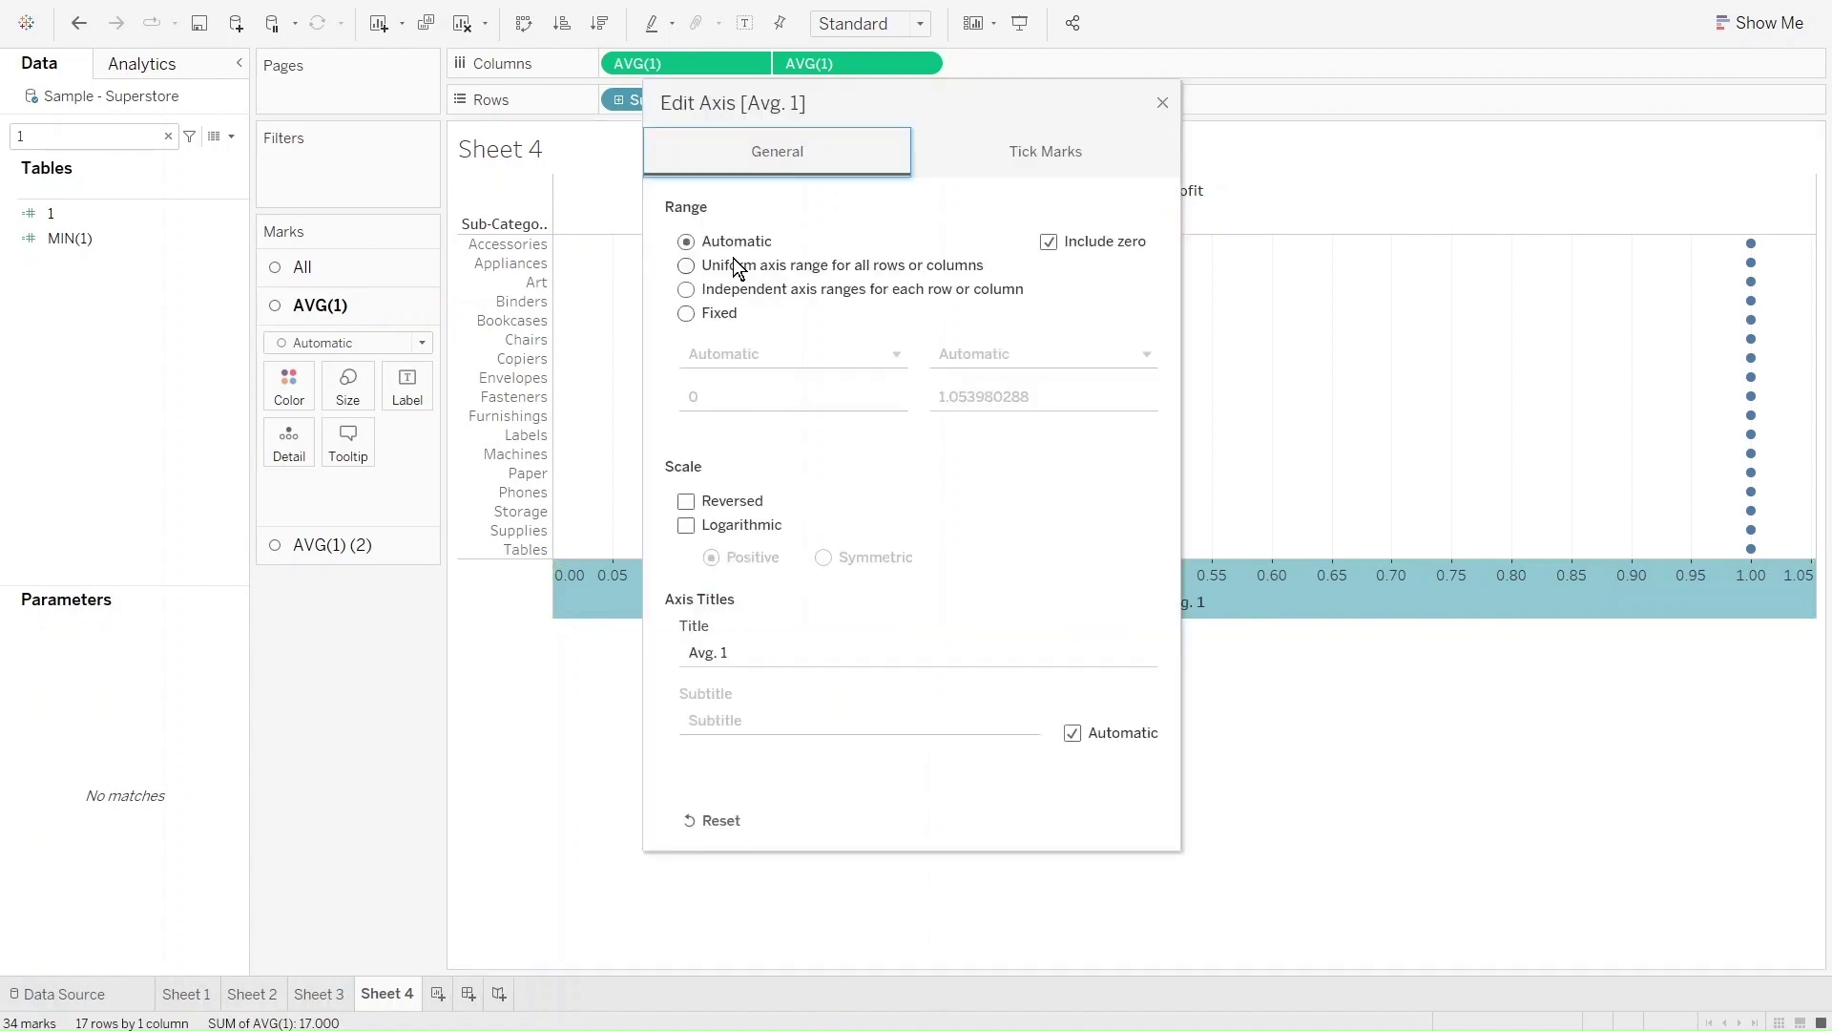
click(781, 652)
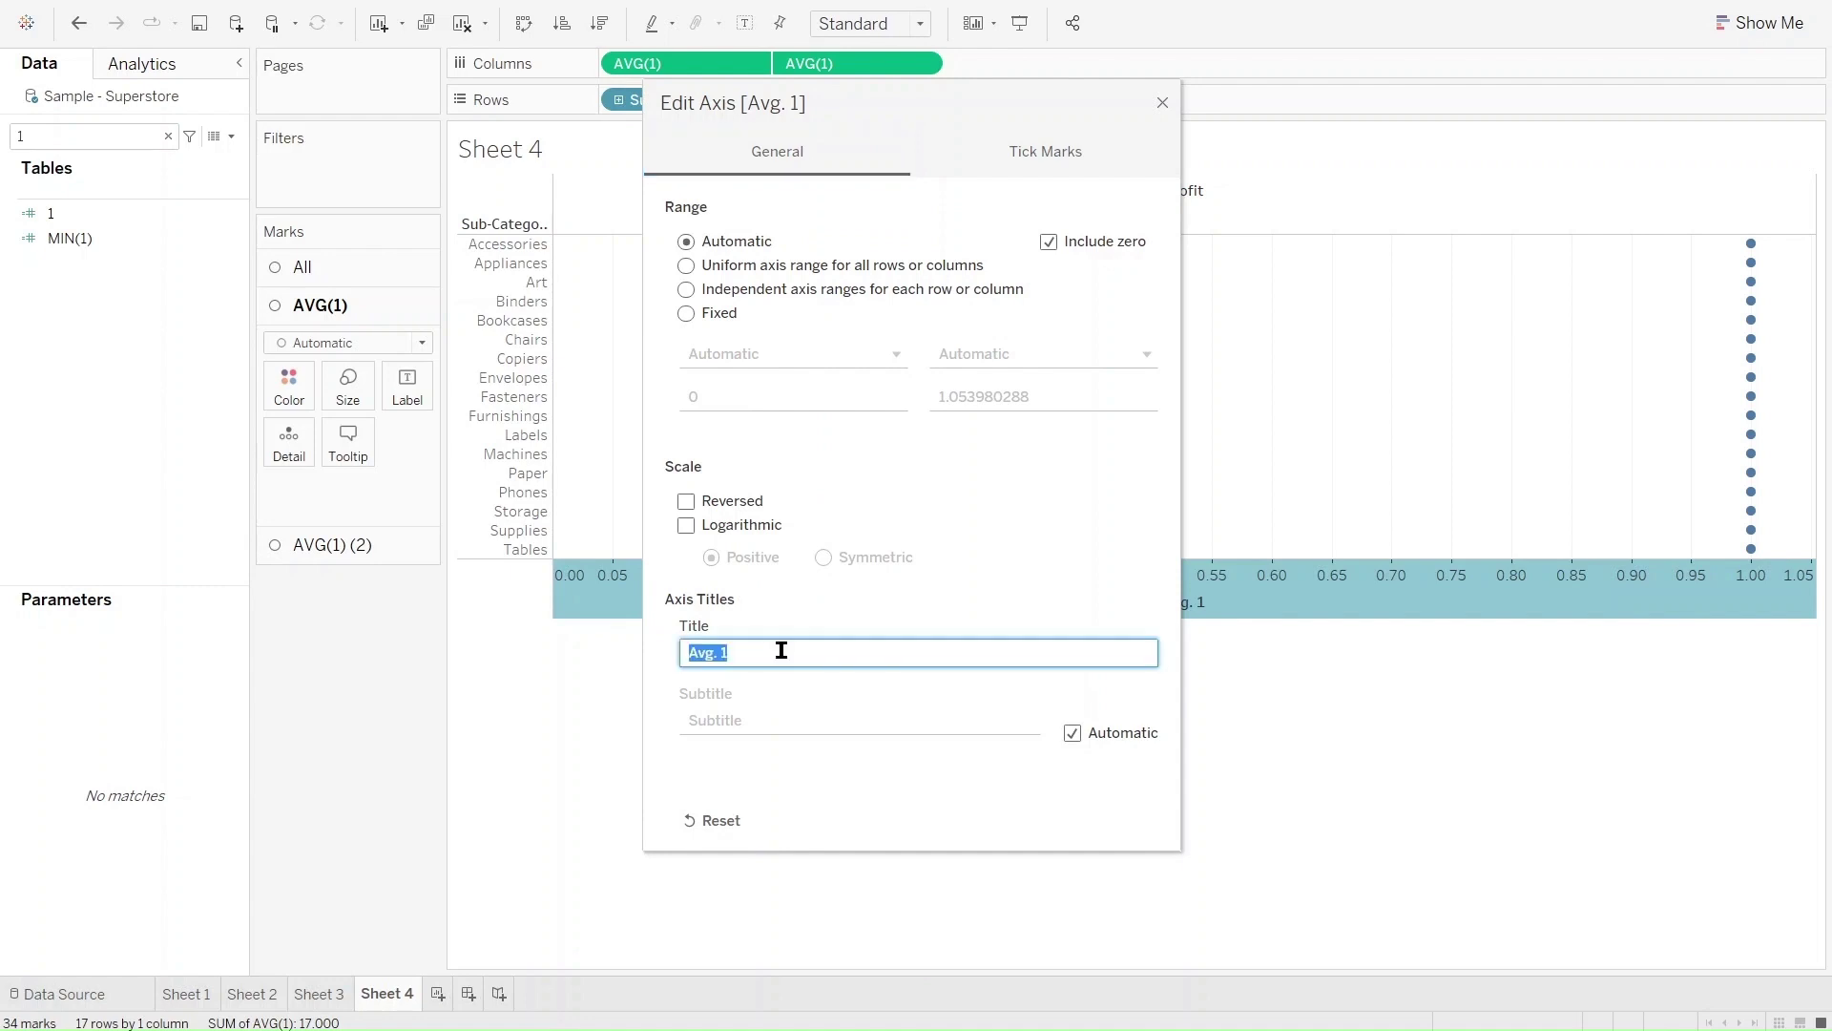
key(BackSpace)
click(1050, 151)
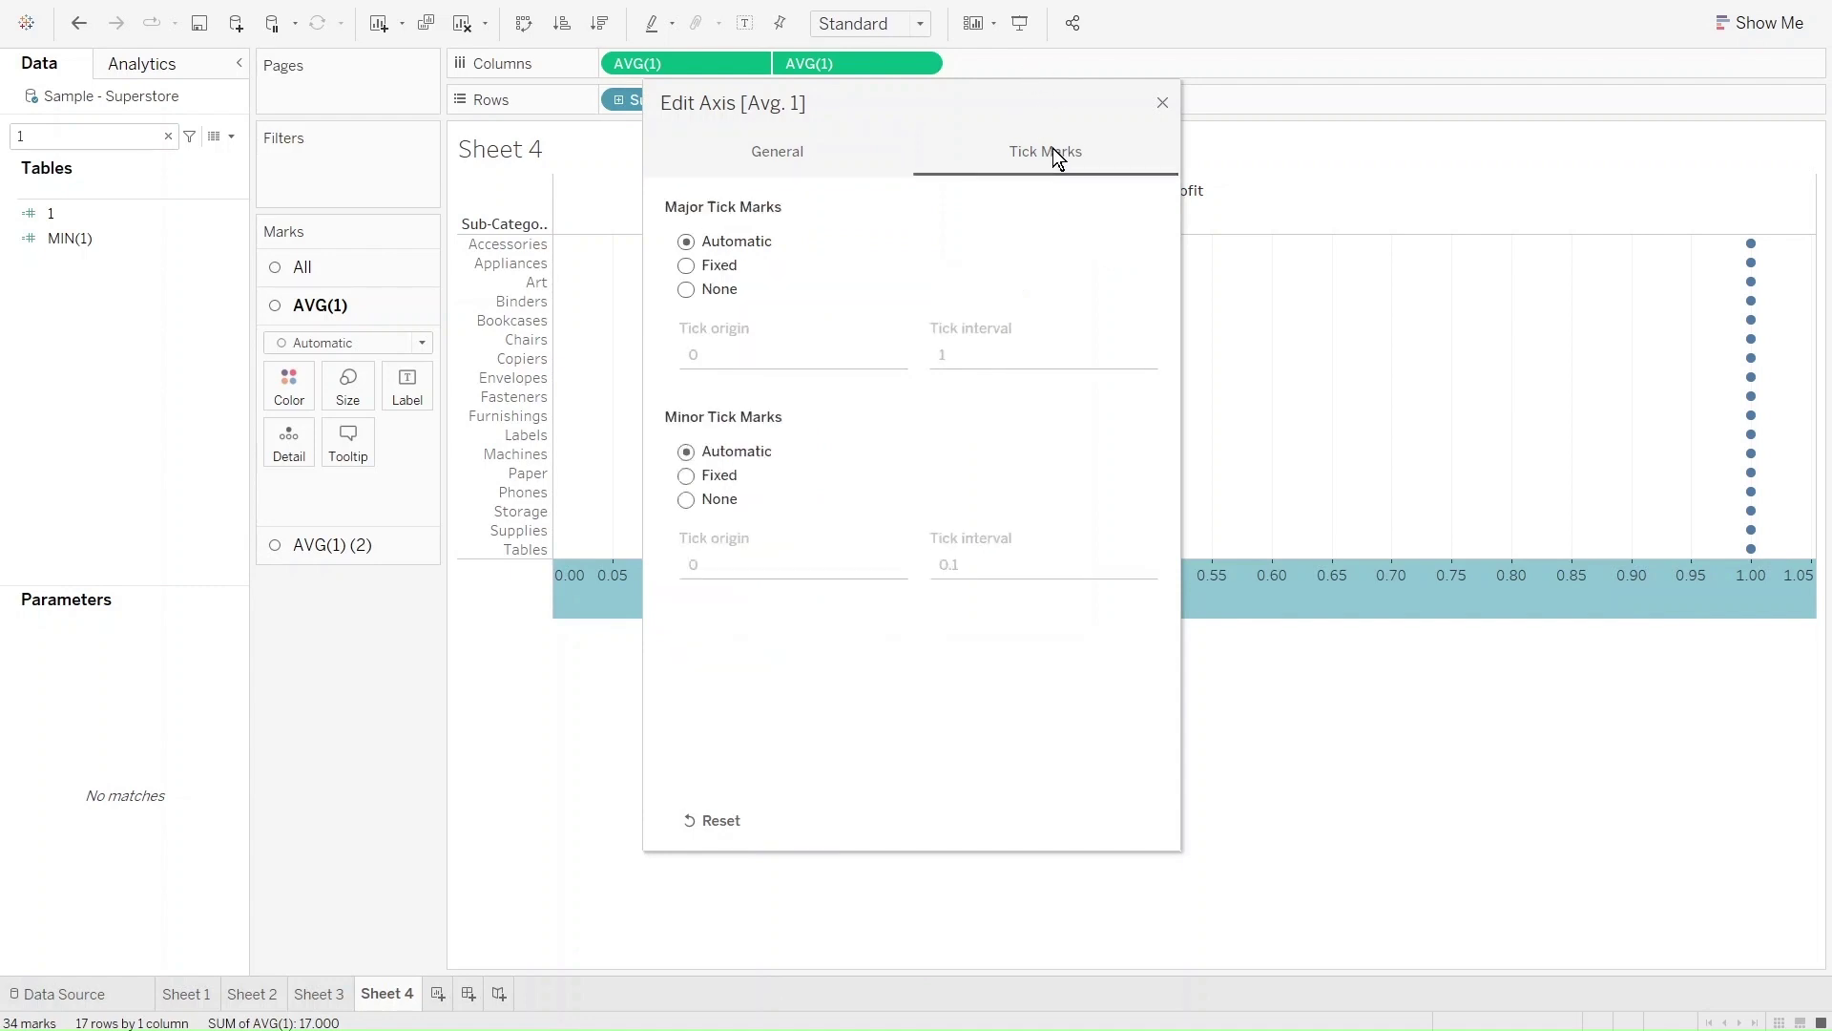
click(686, 290)
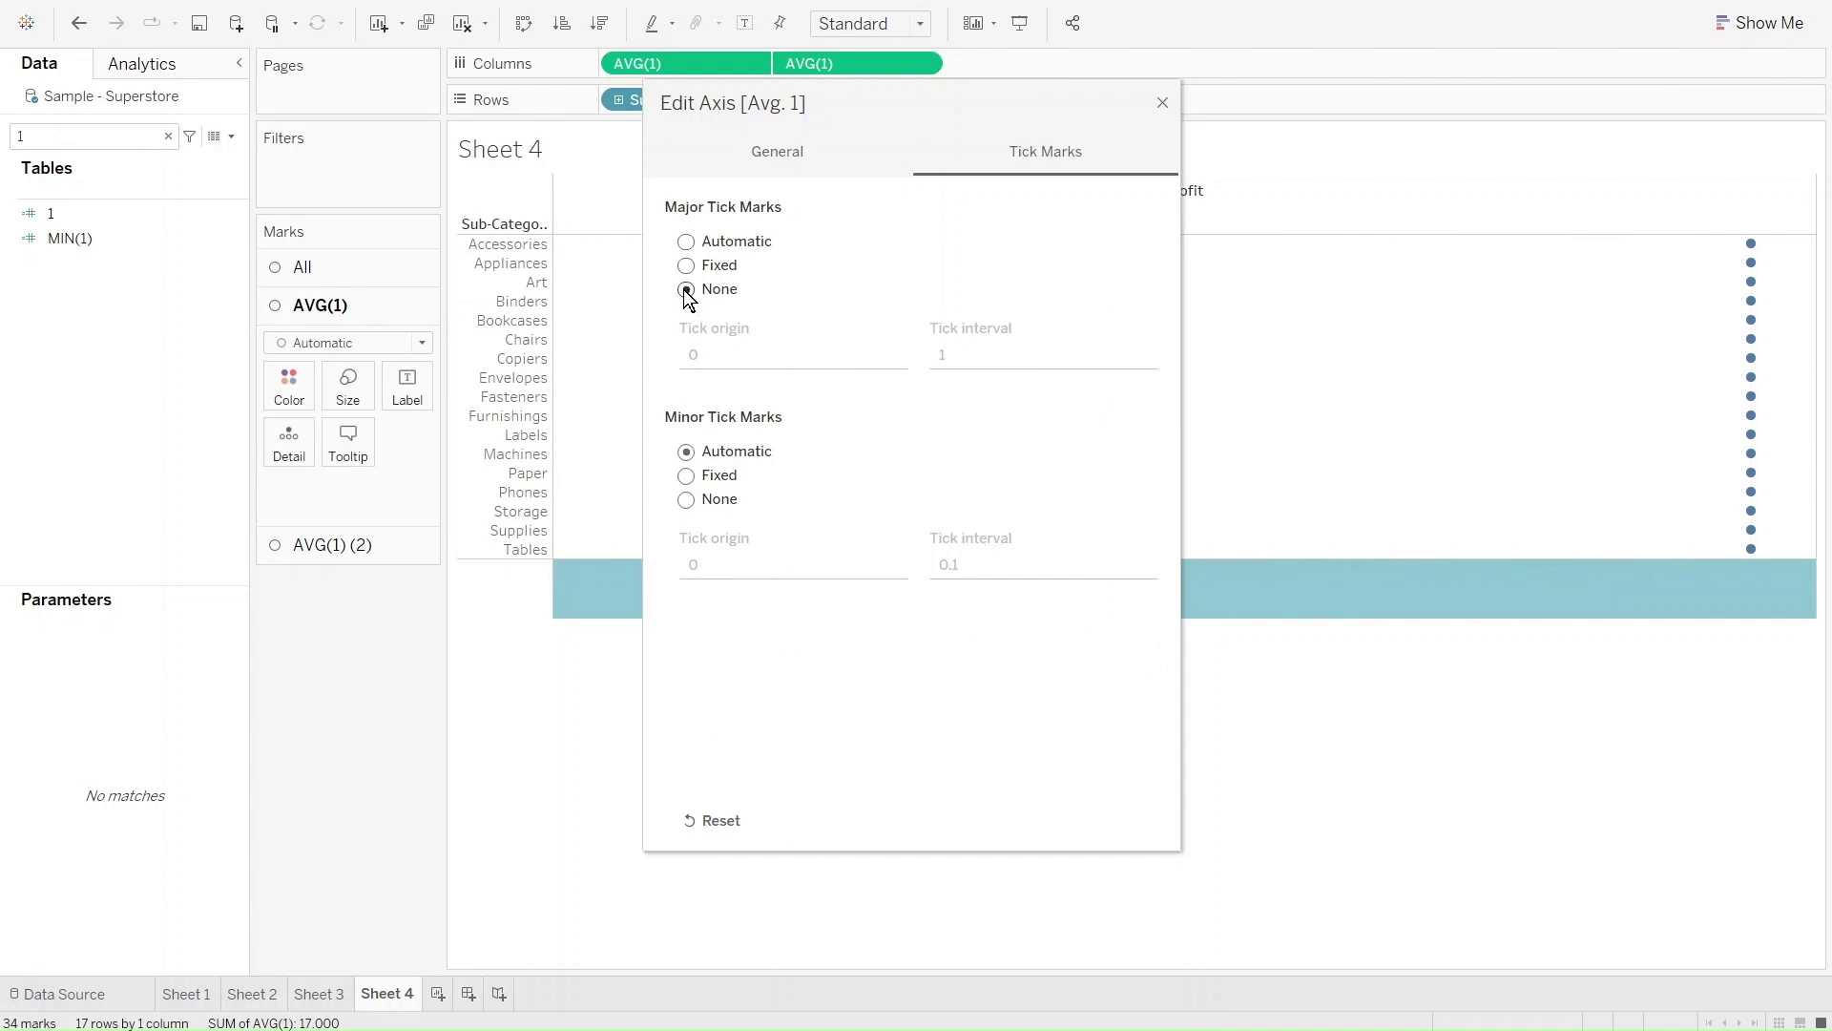
click(687, 499)
click(1163, 102)
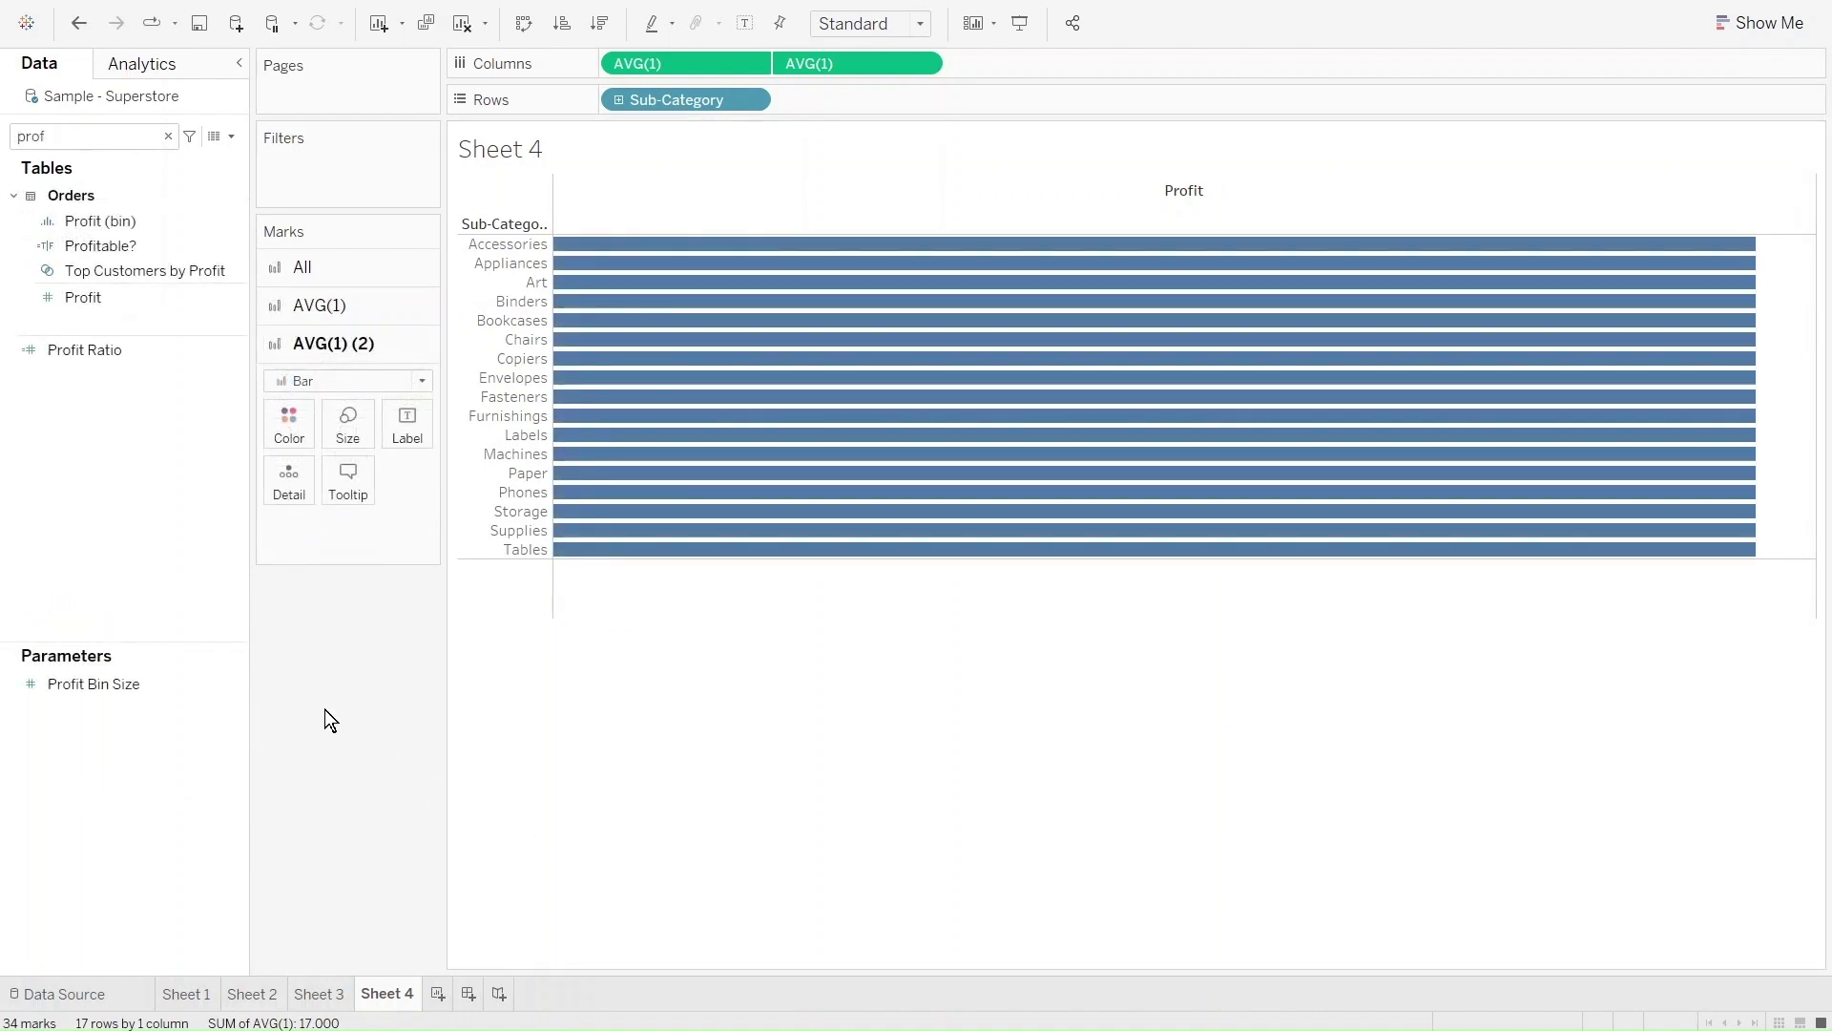
Step: Color the second AVG(1) bars by Profit and add Profit as their label
drag(74, 294, 286, 434)
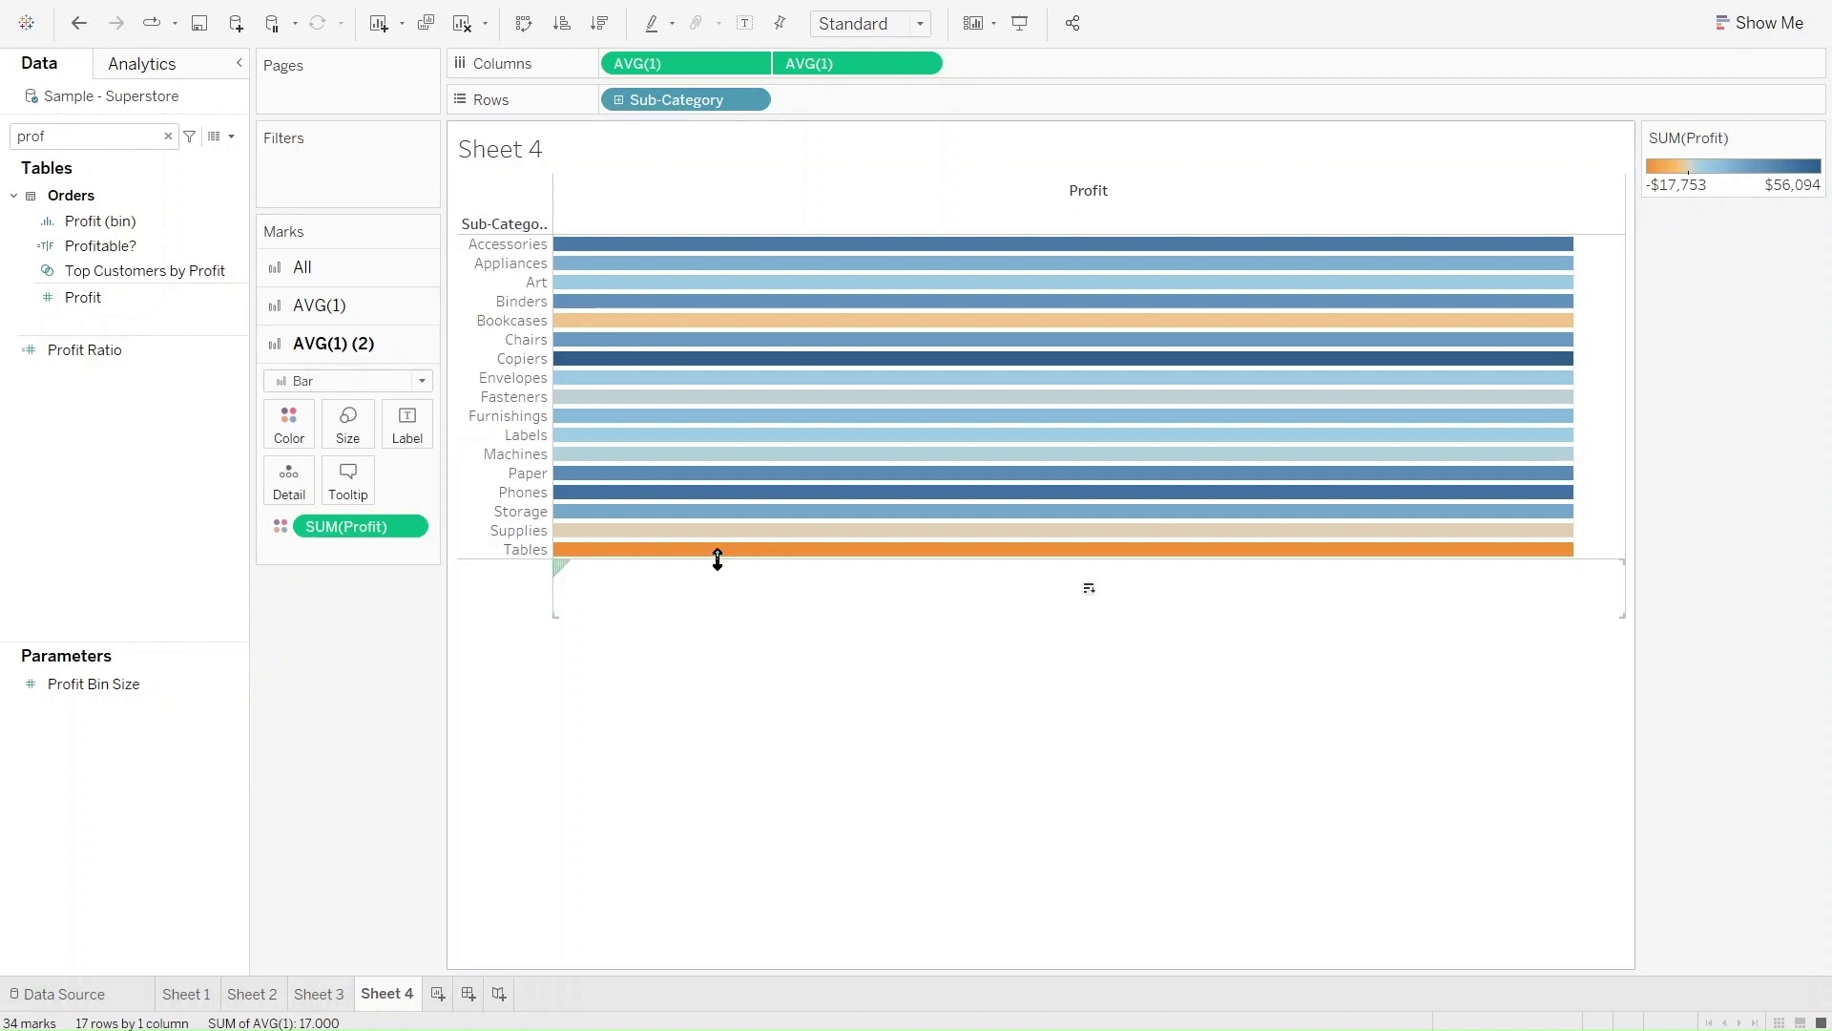
mouse_move(700, 553)
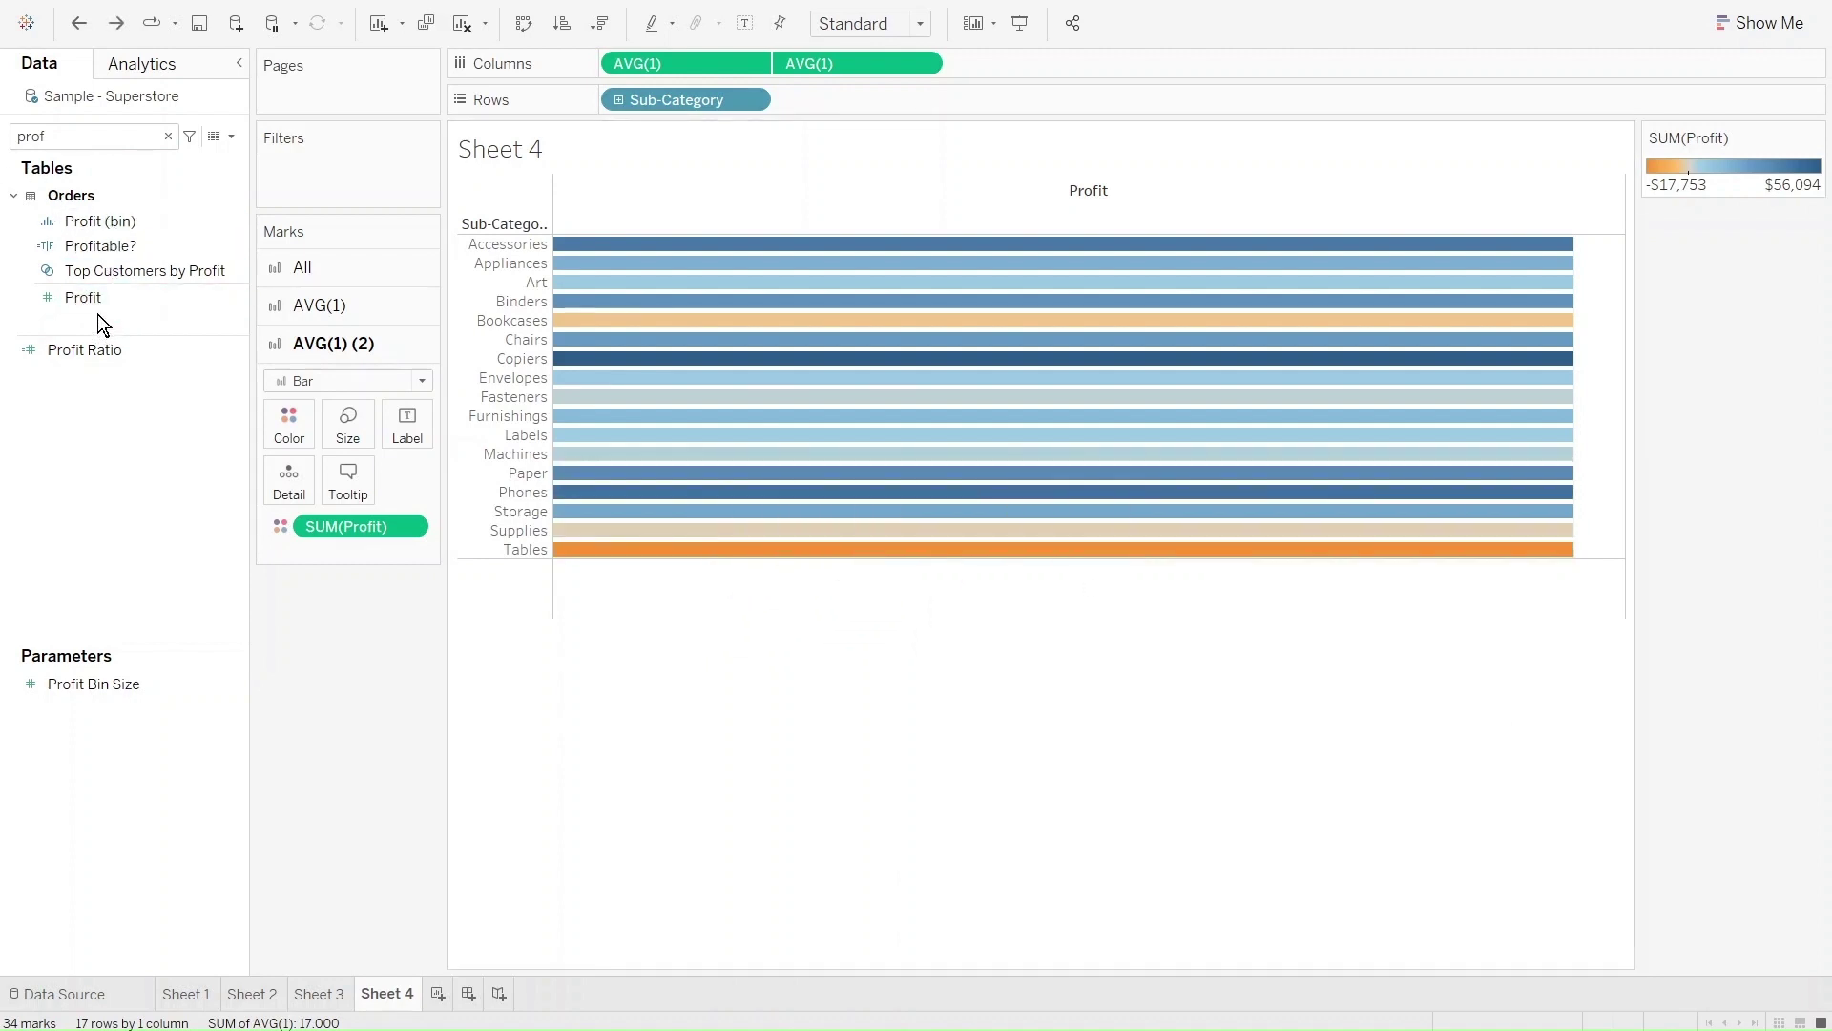
drag(98, 307, 404, 439)
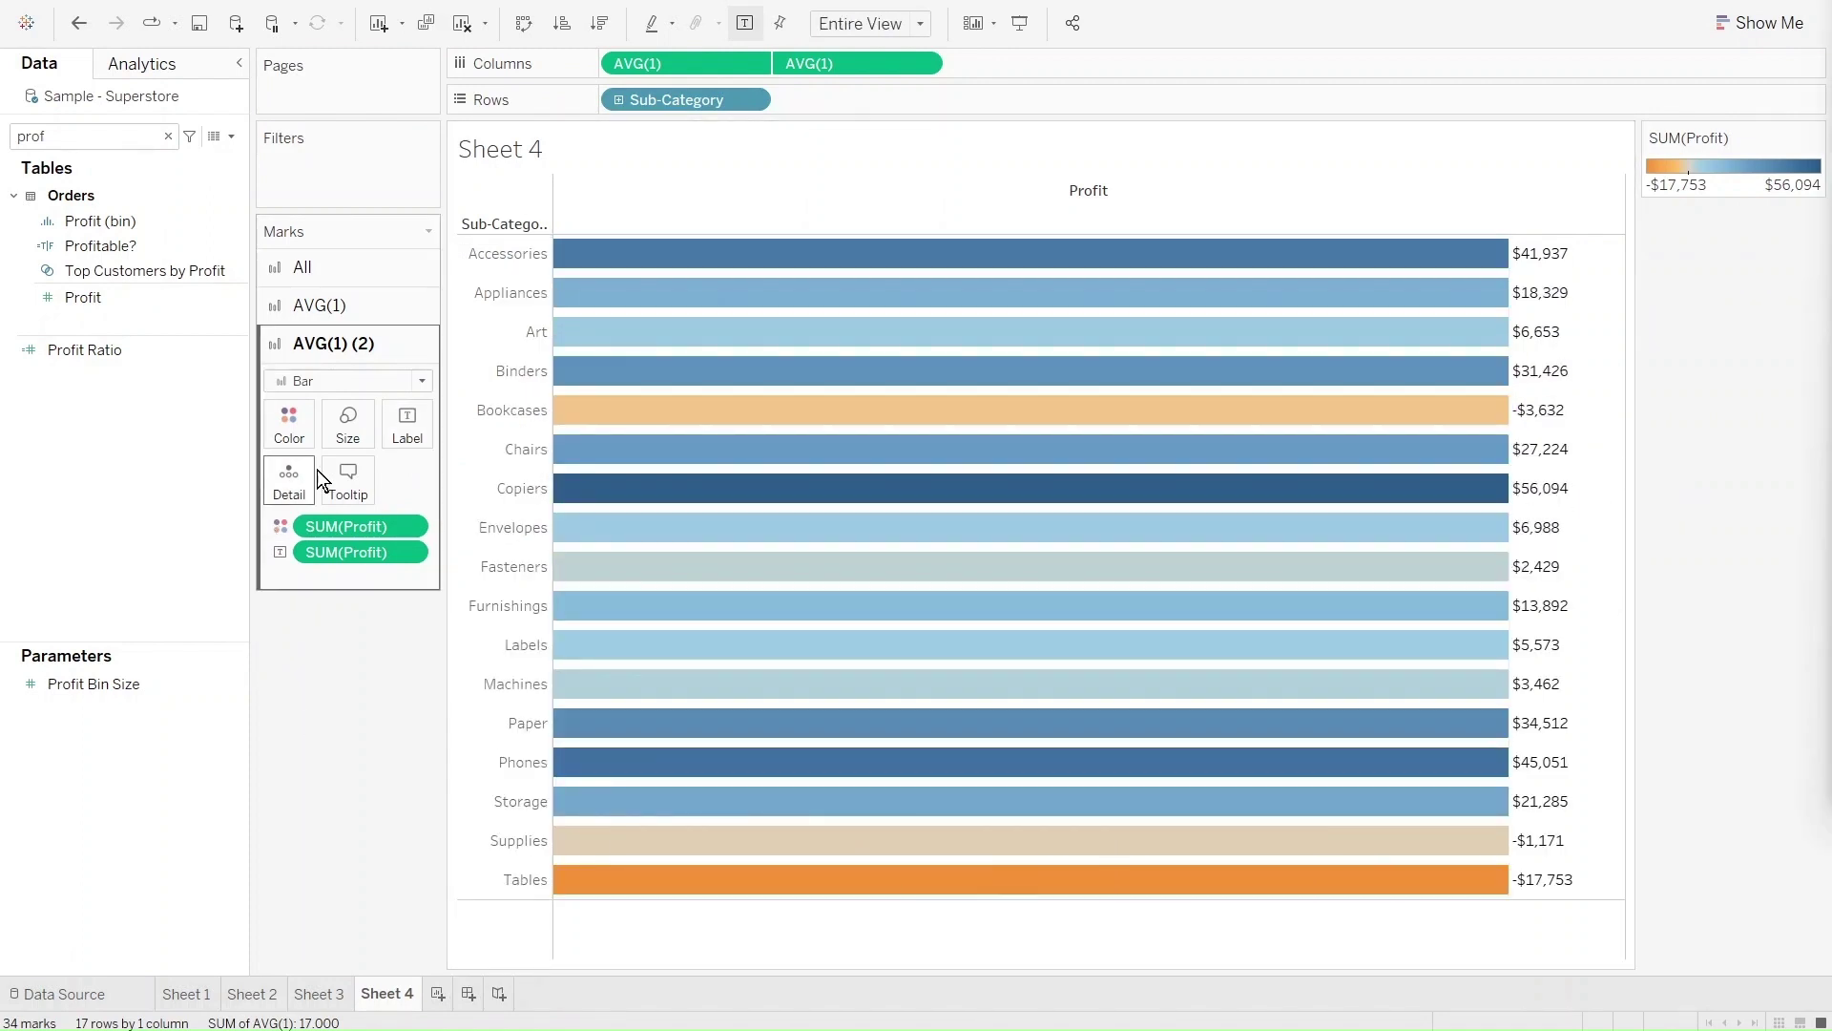
Step: Set the horizontal alignment of the Profit labels on the bars to center
click(412, 427)
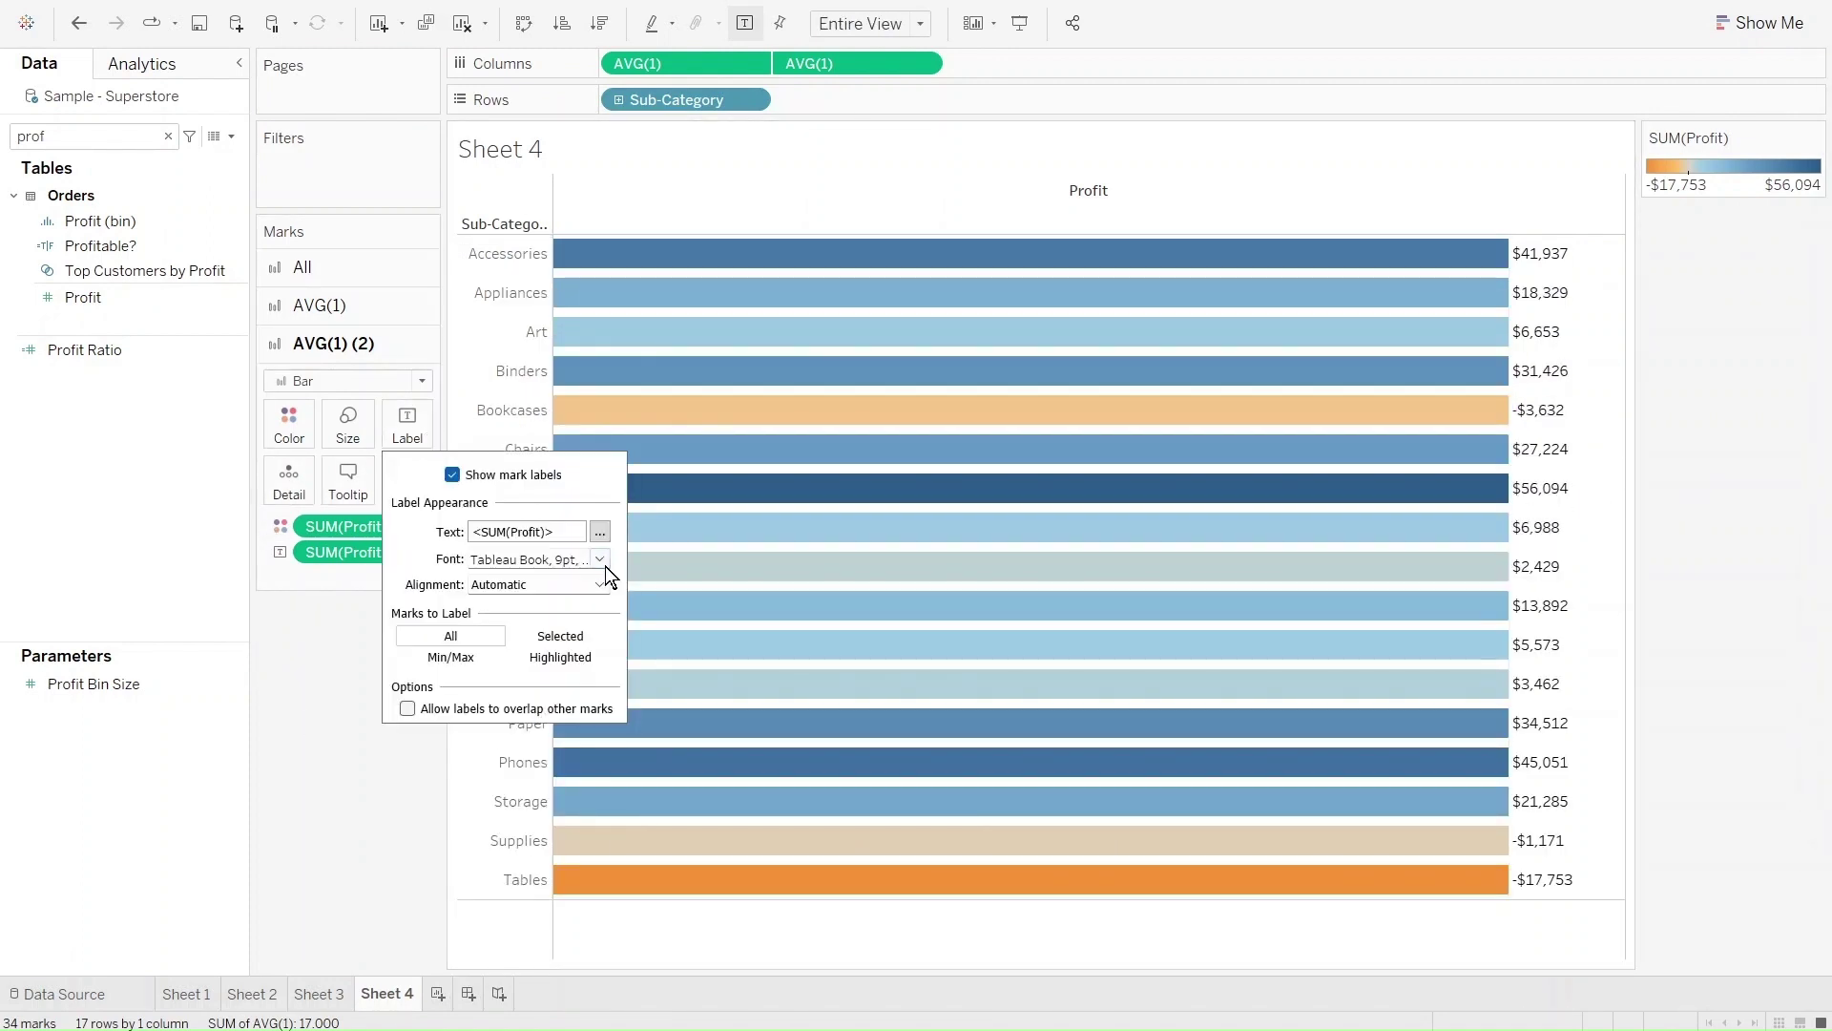
click(558, 584)
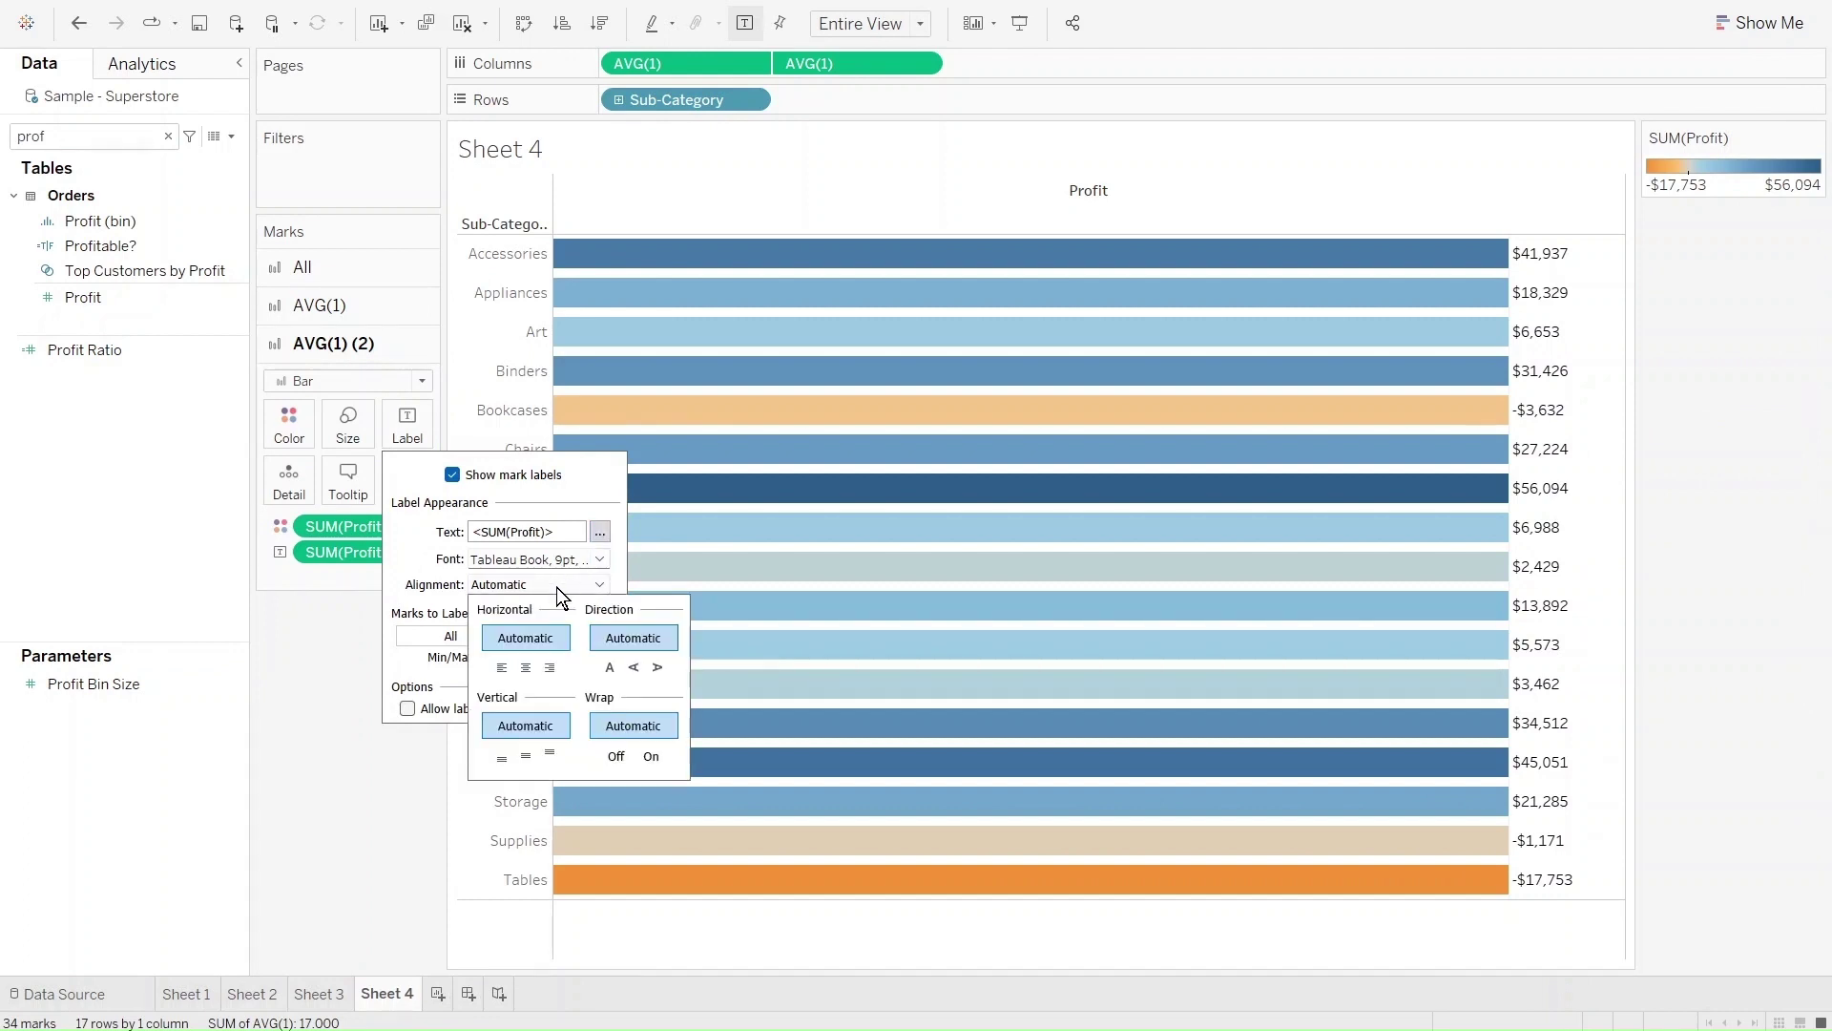
click(525, 668)
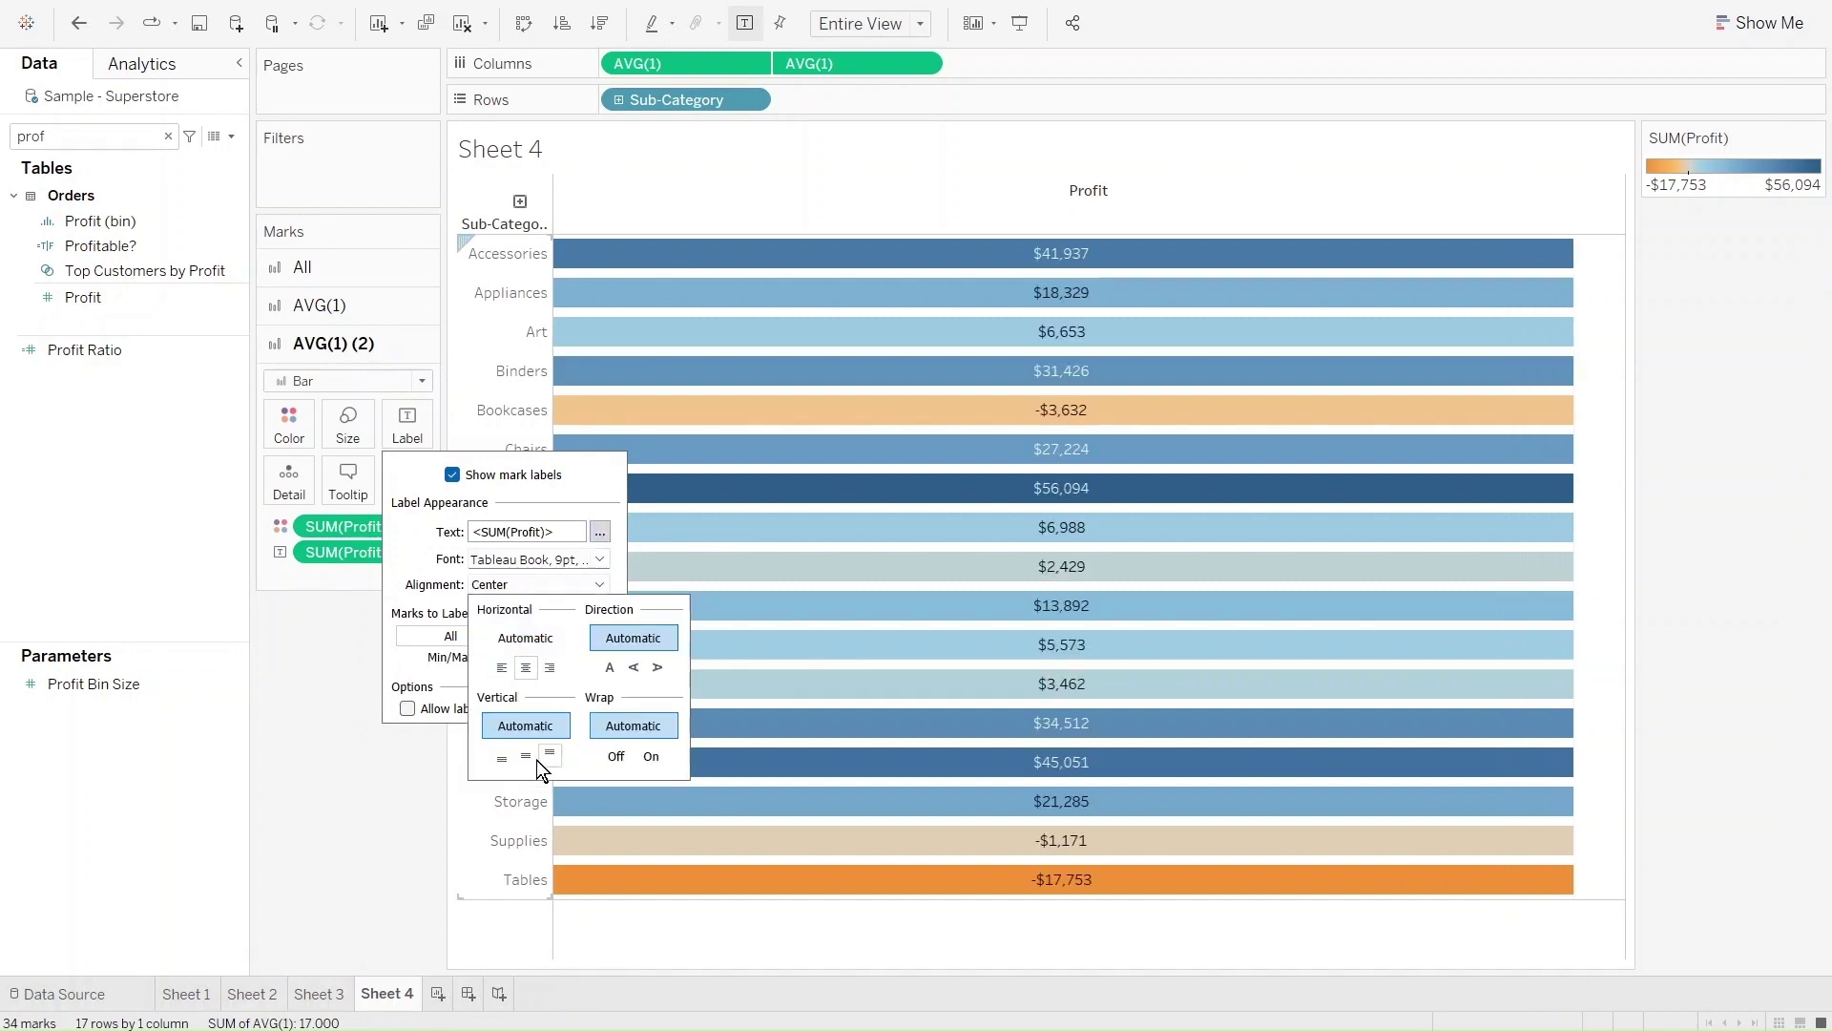
click(370, 860)
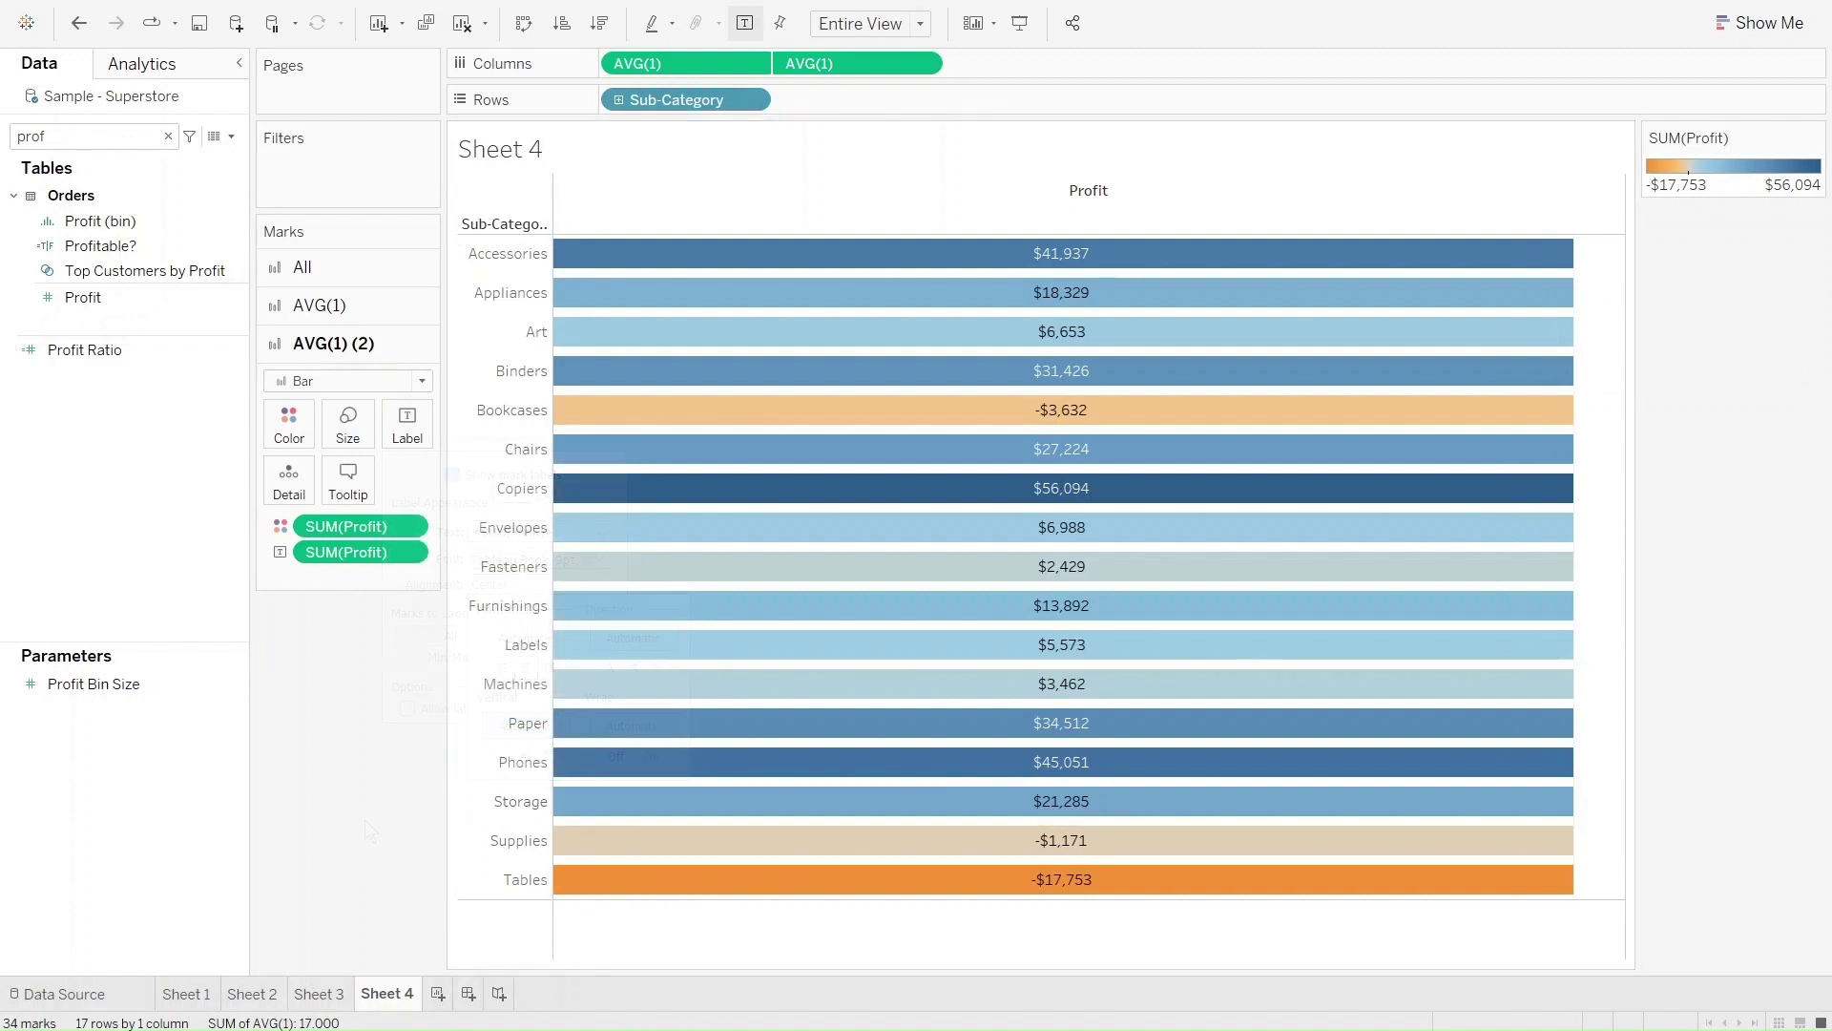
Step: Give the Profit colors of the second AVG(1) bars a Custom Diverging palette from #d57f7f to #6dabd5
click(292, 416)
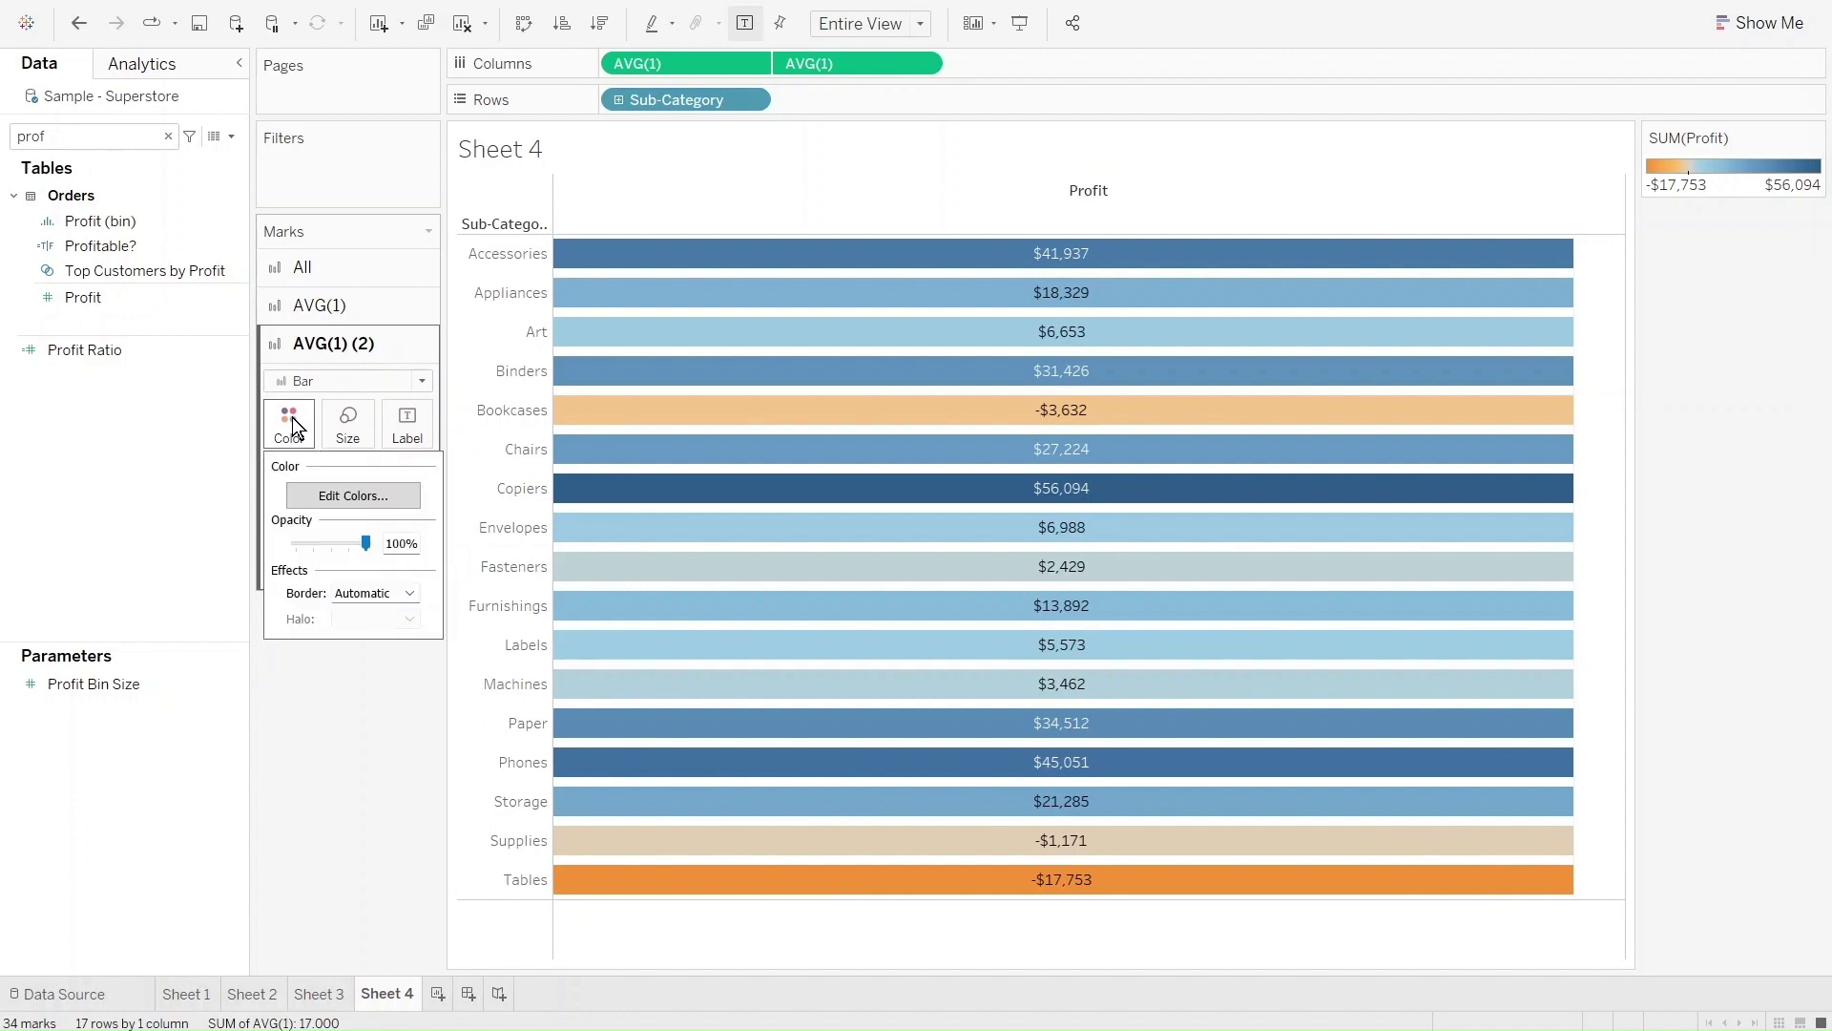
click(325, 492)
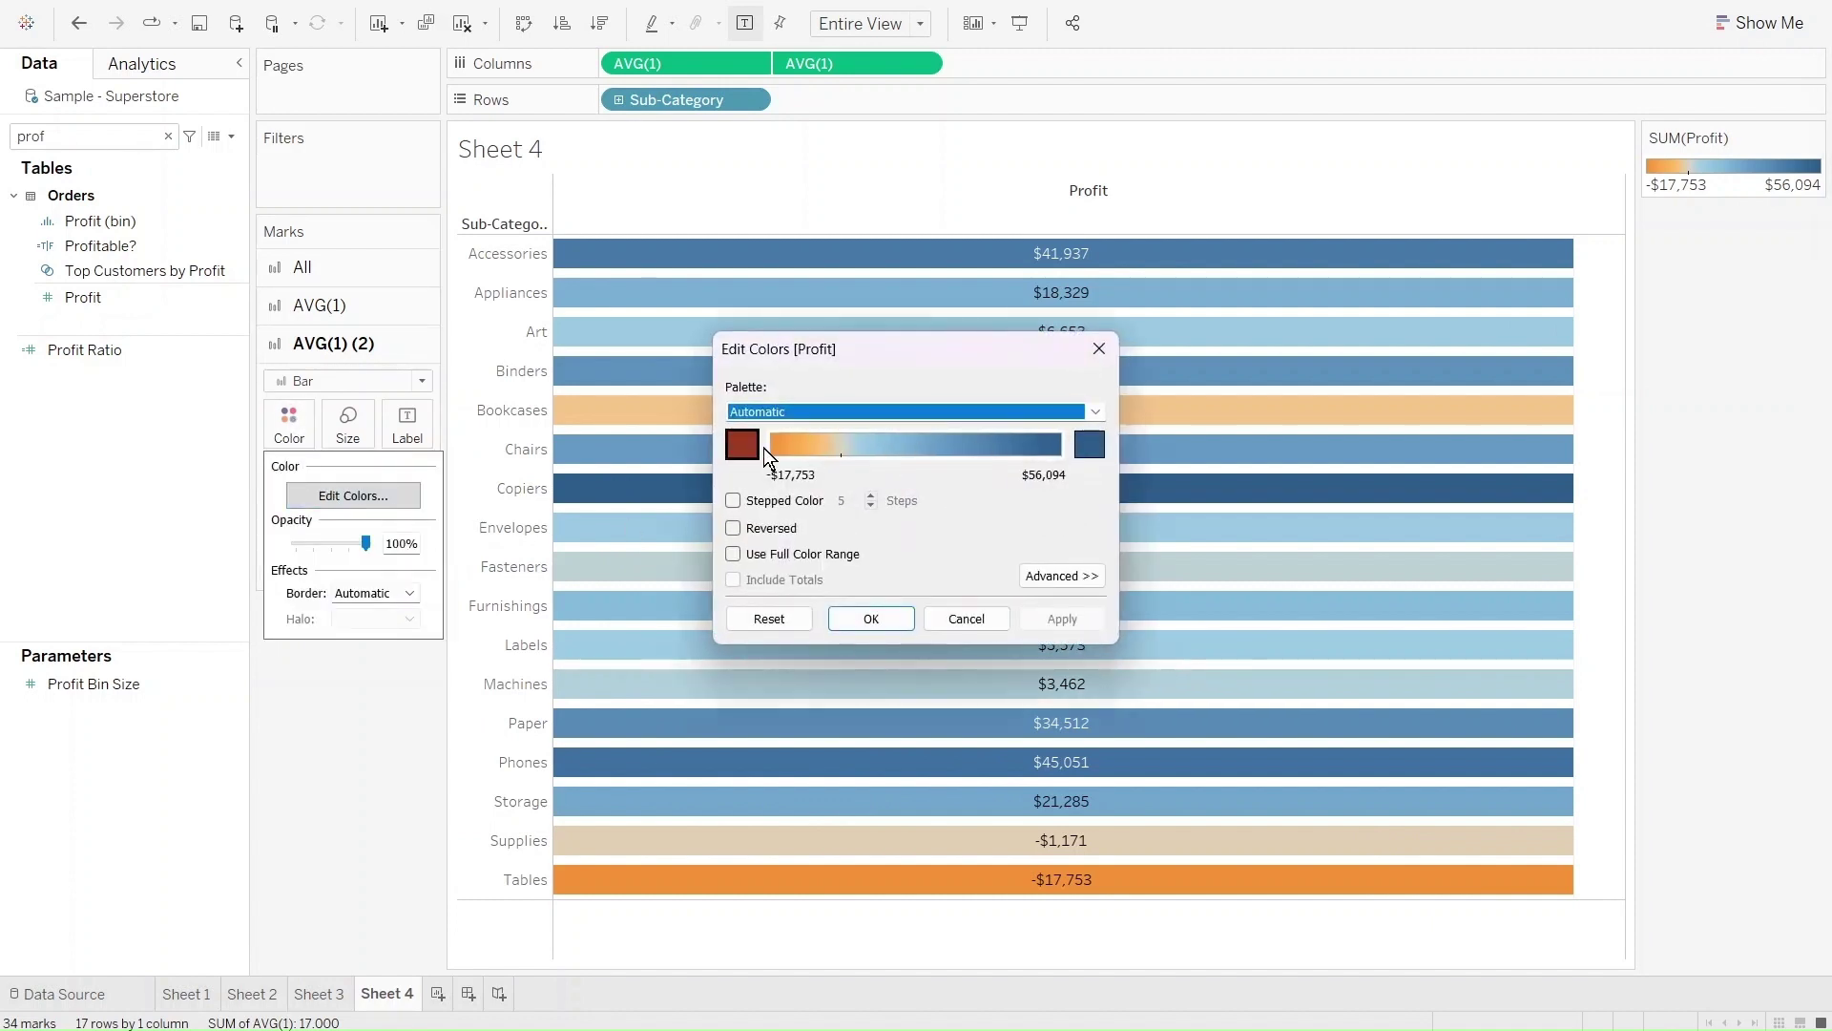
click(988, 408)
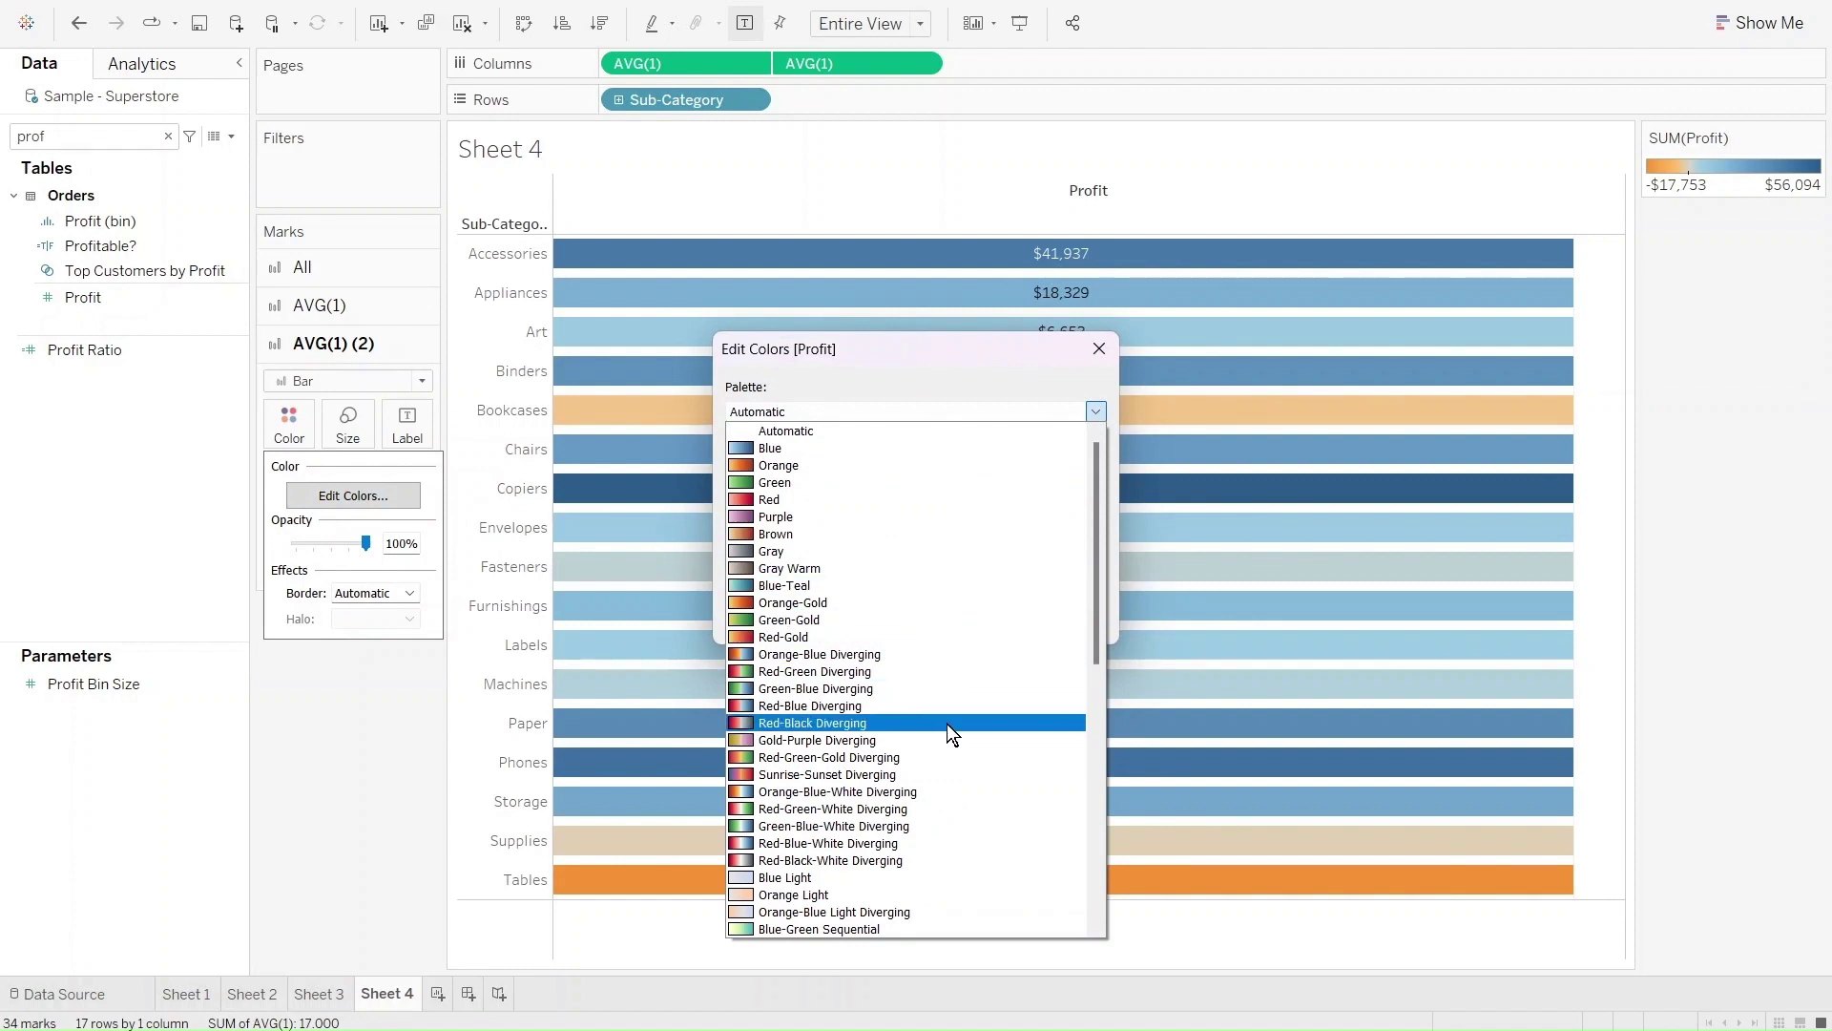
scroll(935, 716, down, 2)
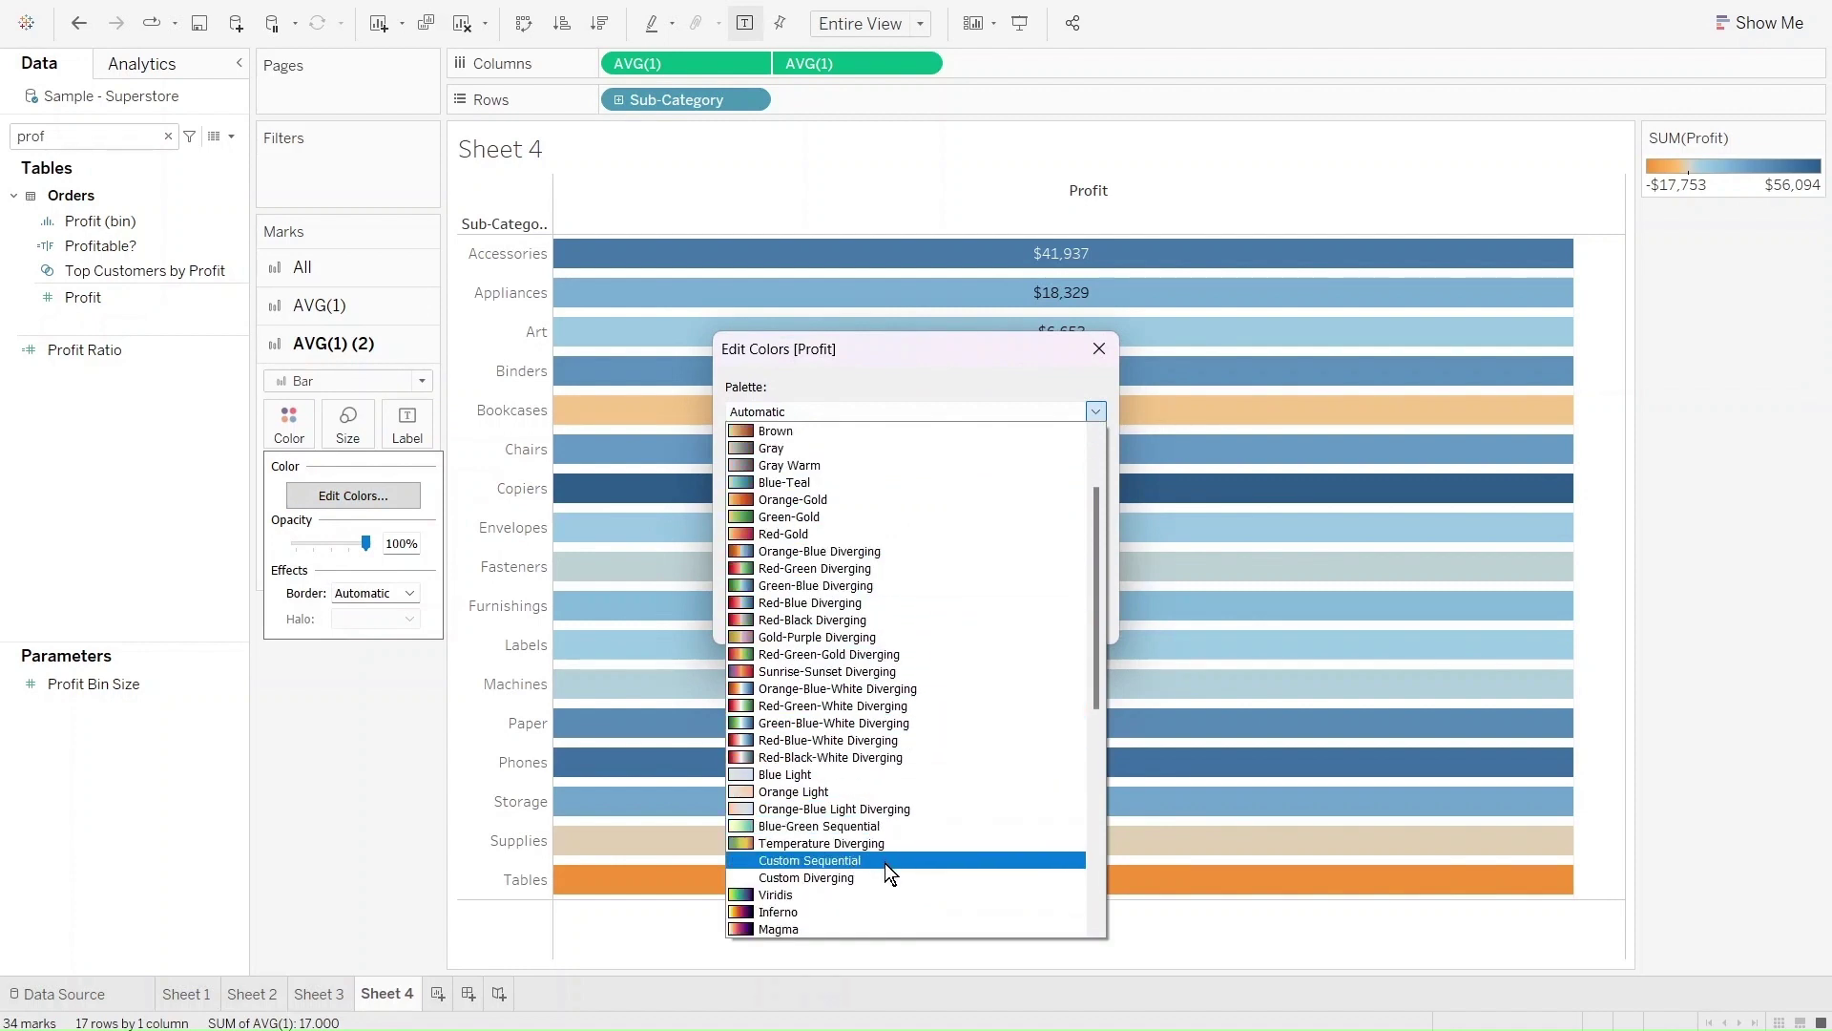
click(830, 875)
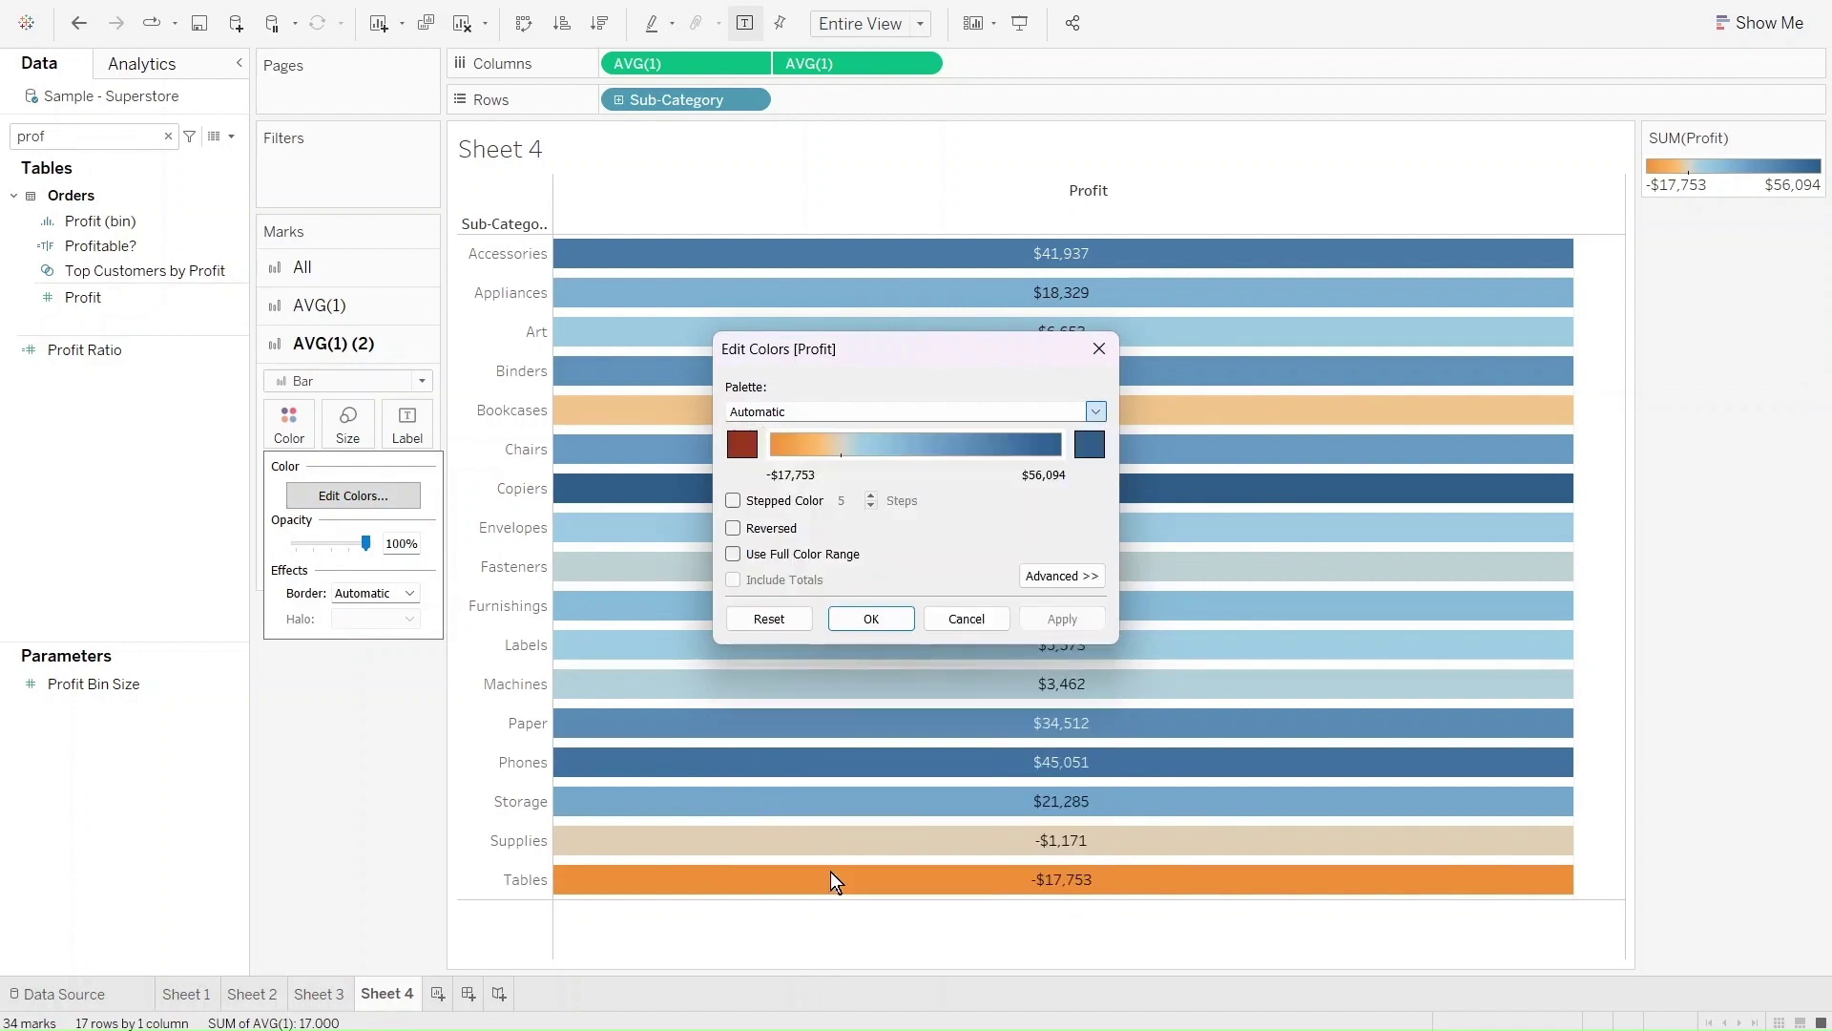
click(744, 449)
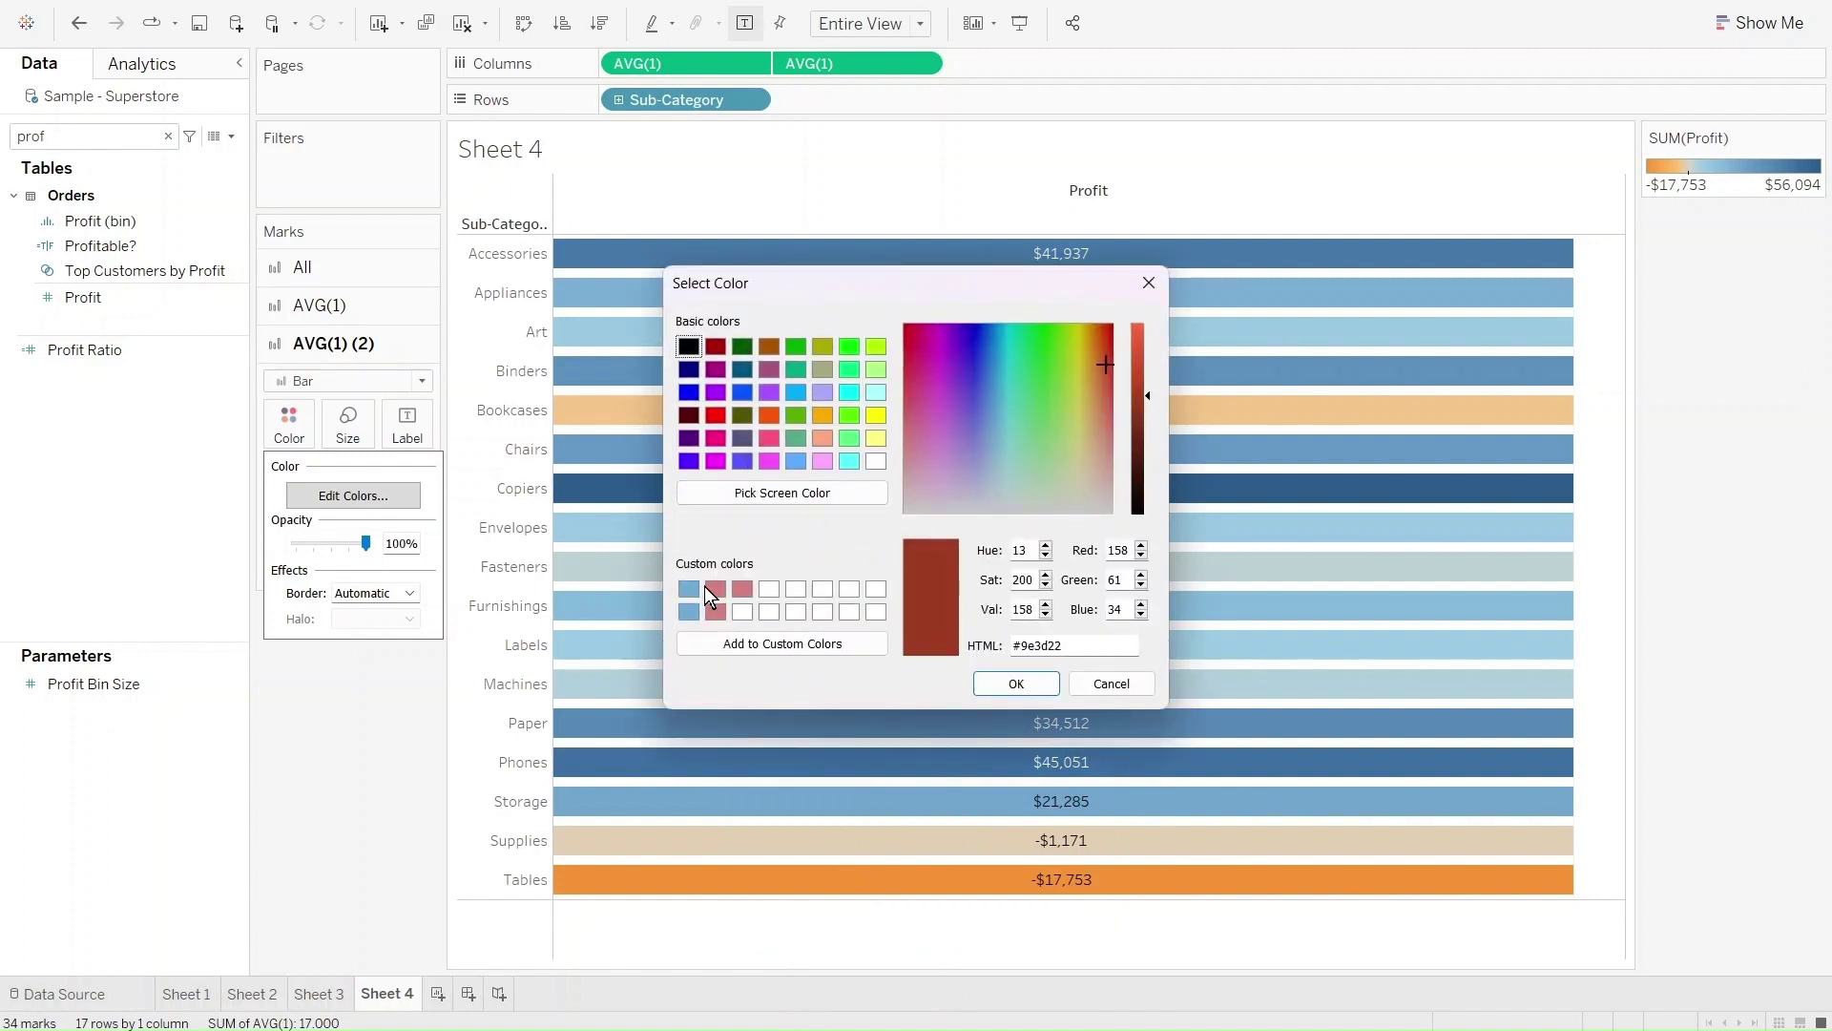
click(716, 589)
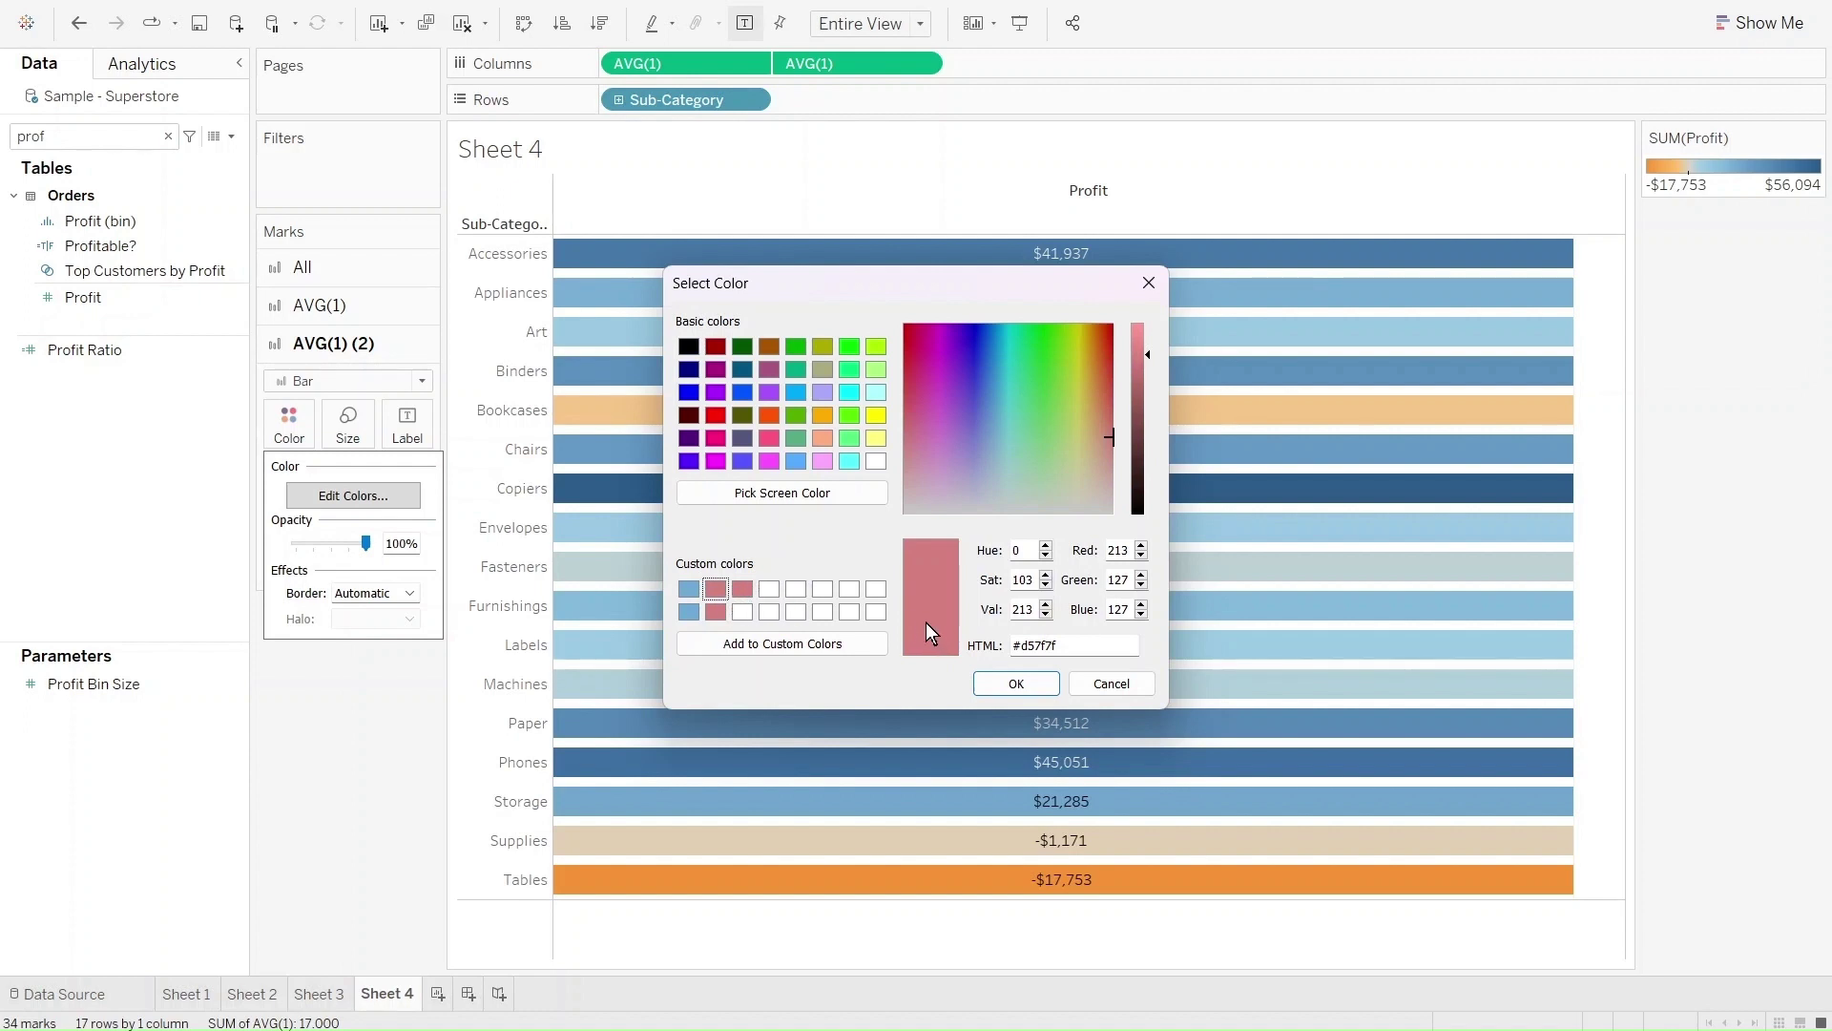
click(1015, 682)
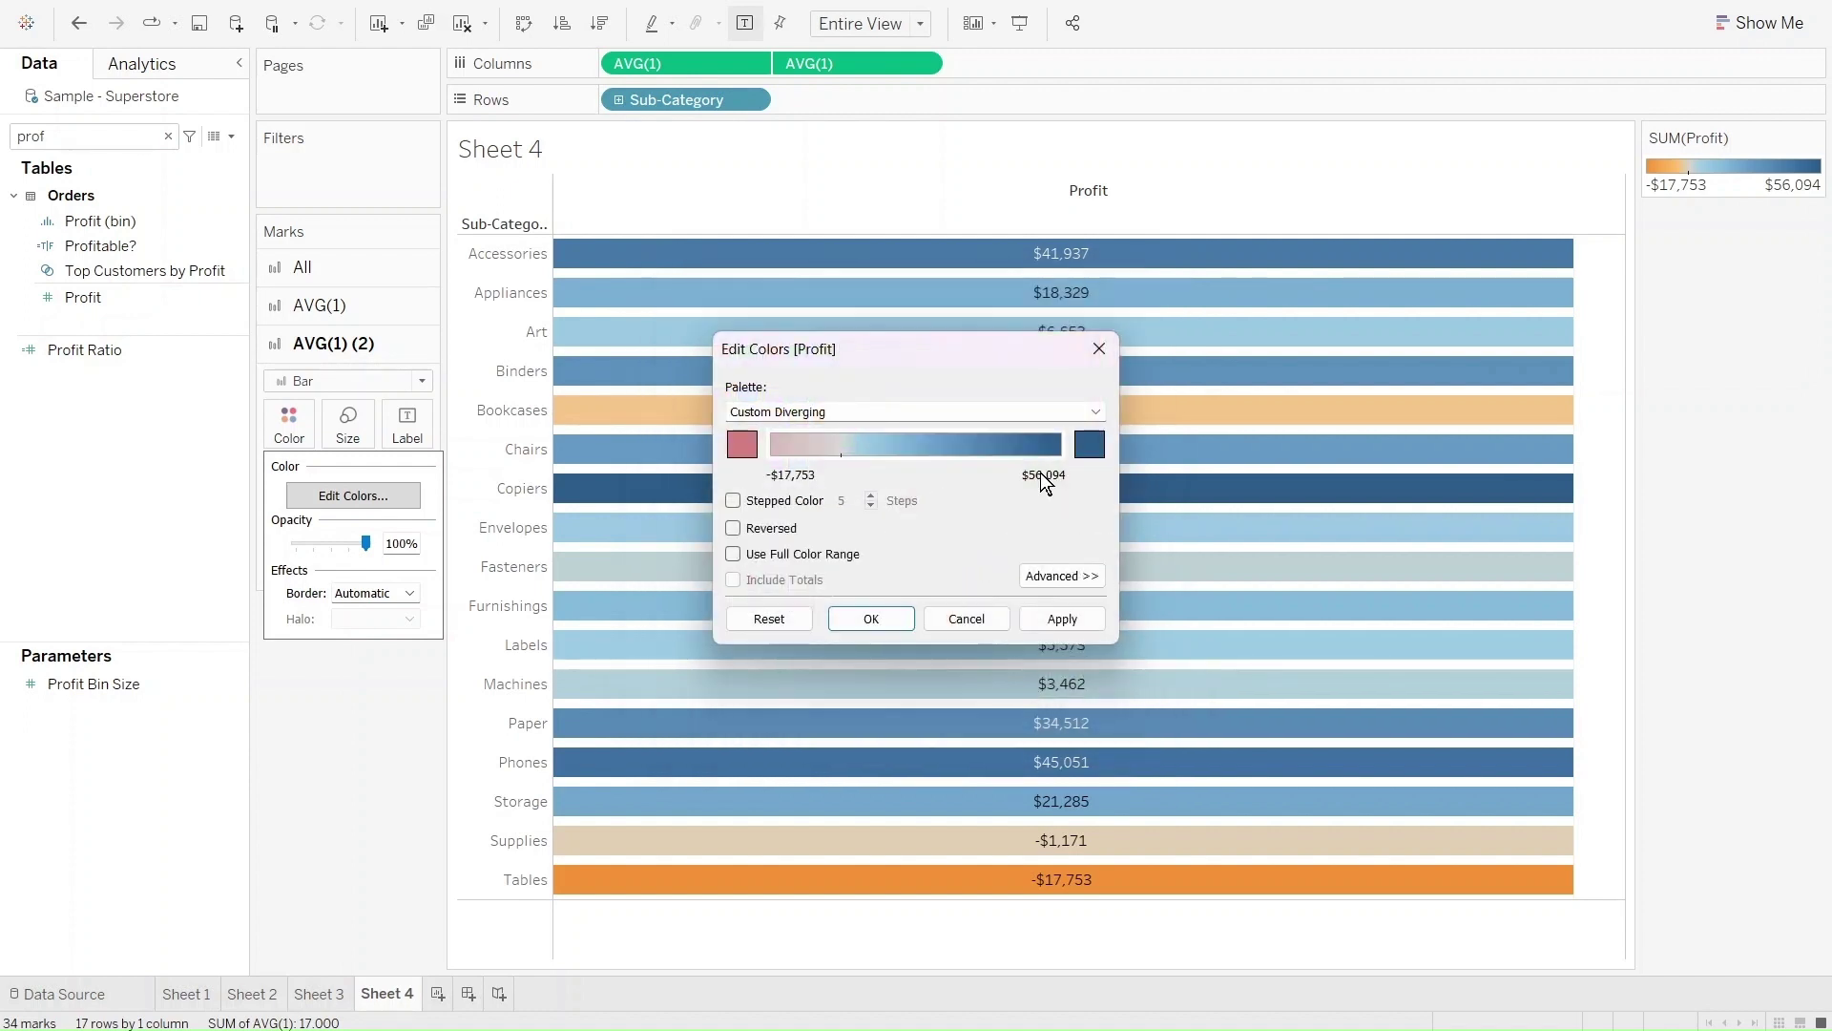
click(1090, 444)
click(689, 586)
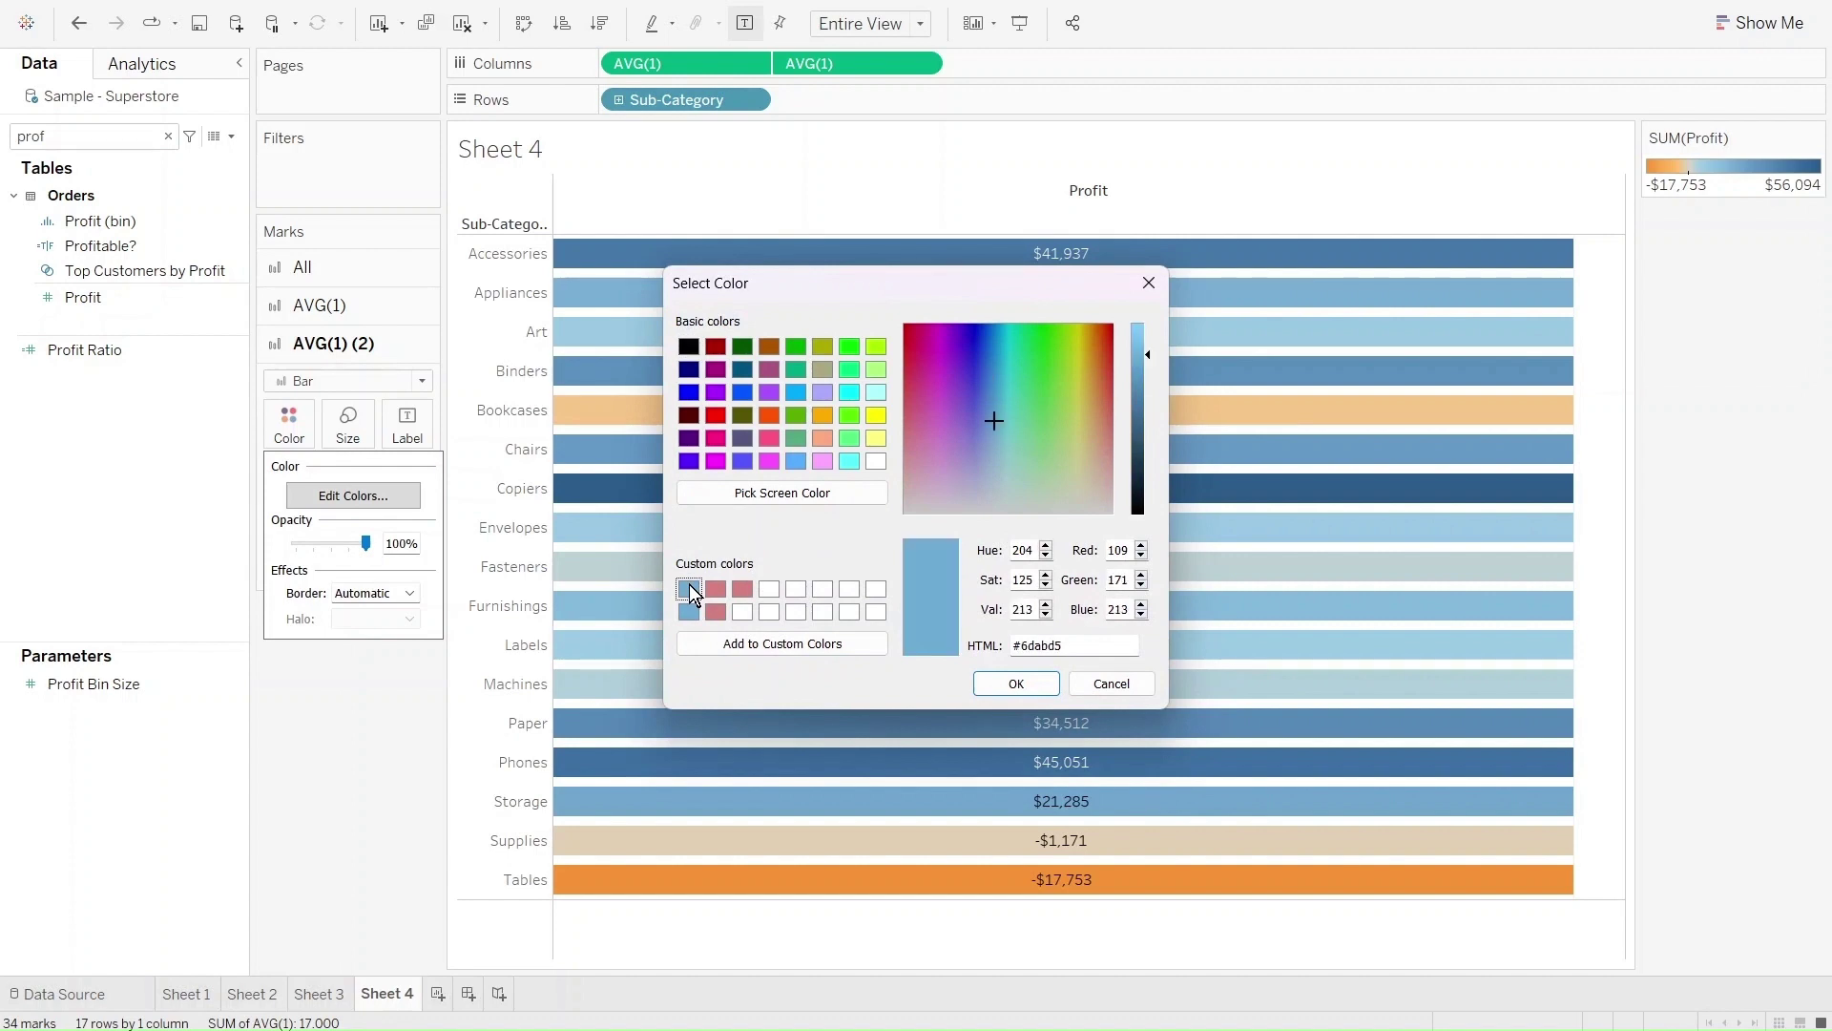
click(1011, 681)
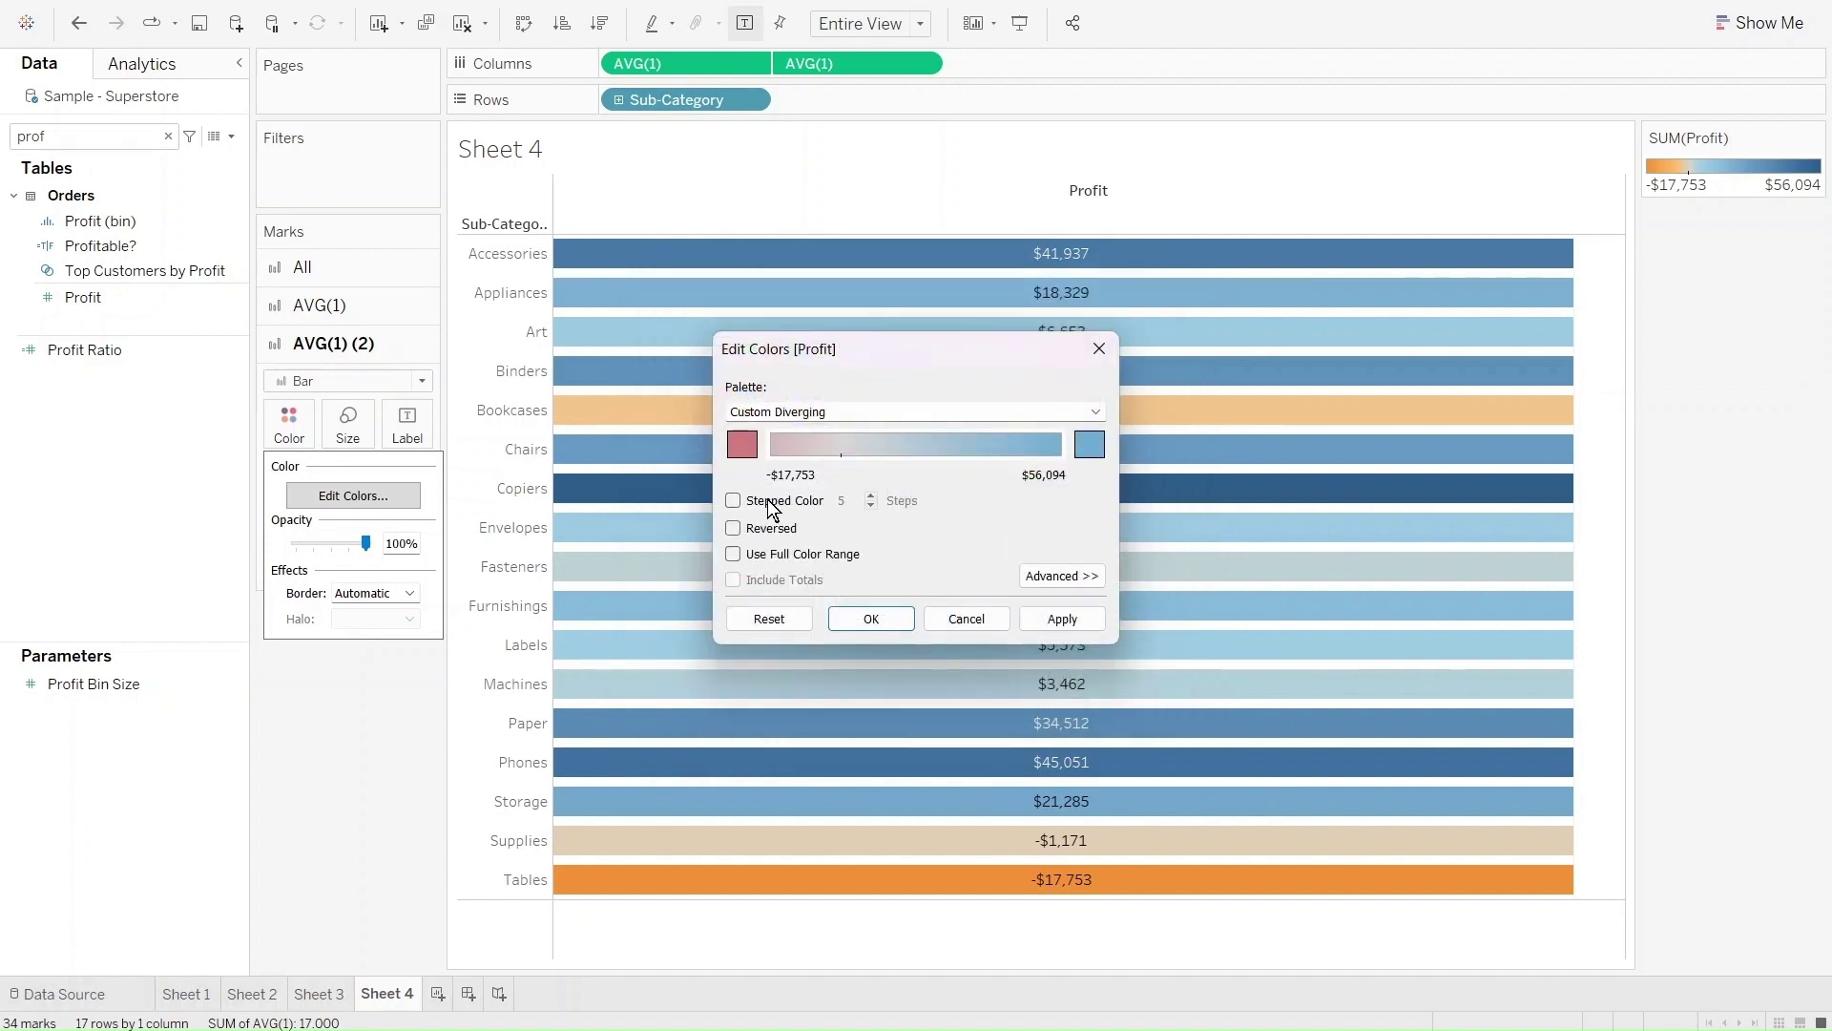
Step: Turn on stepped color with 2 steps for the Profit palette and apply it
click(733, 500)
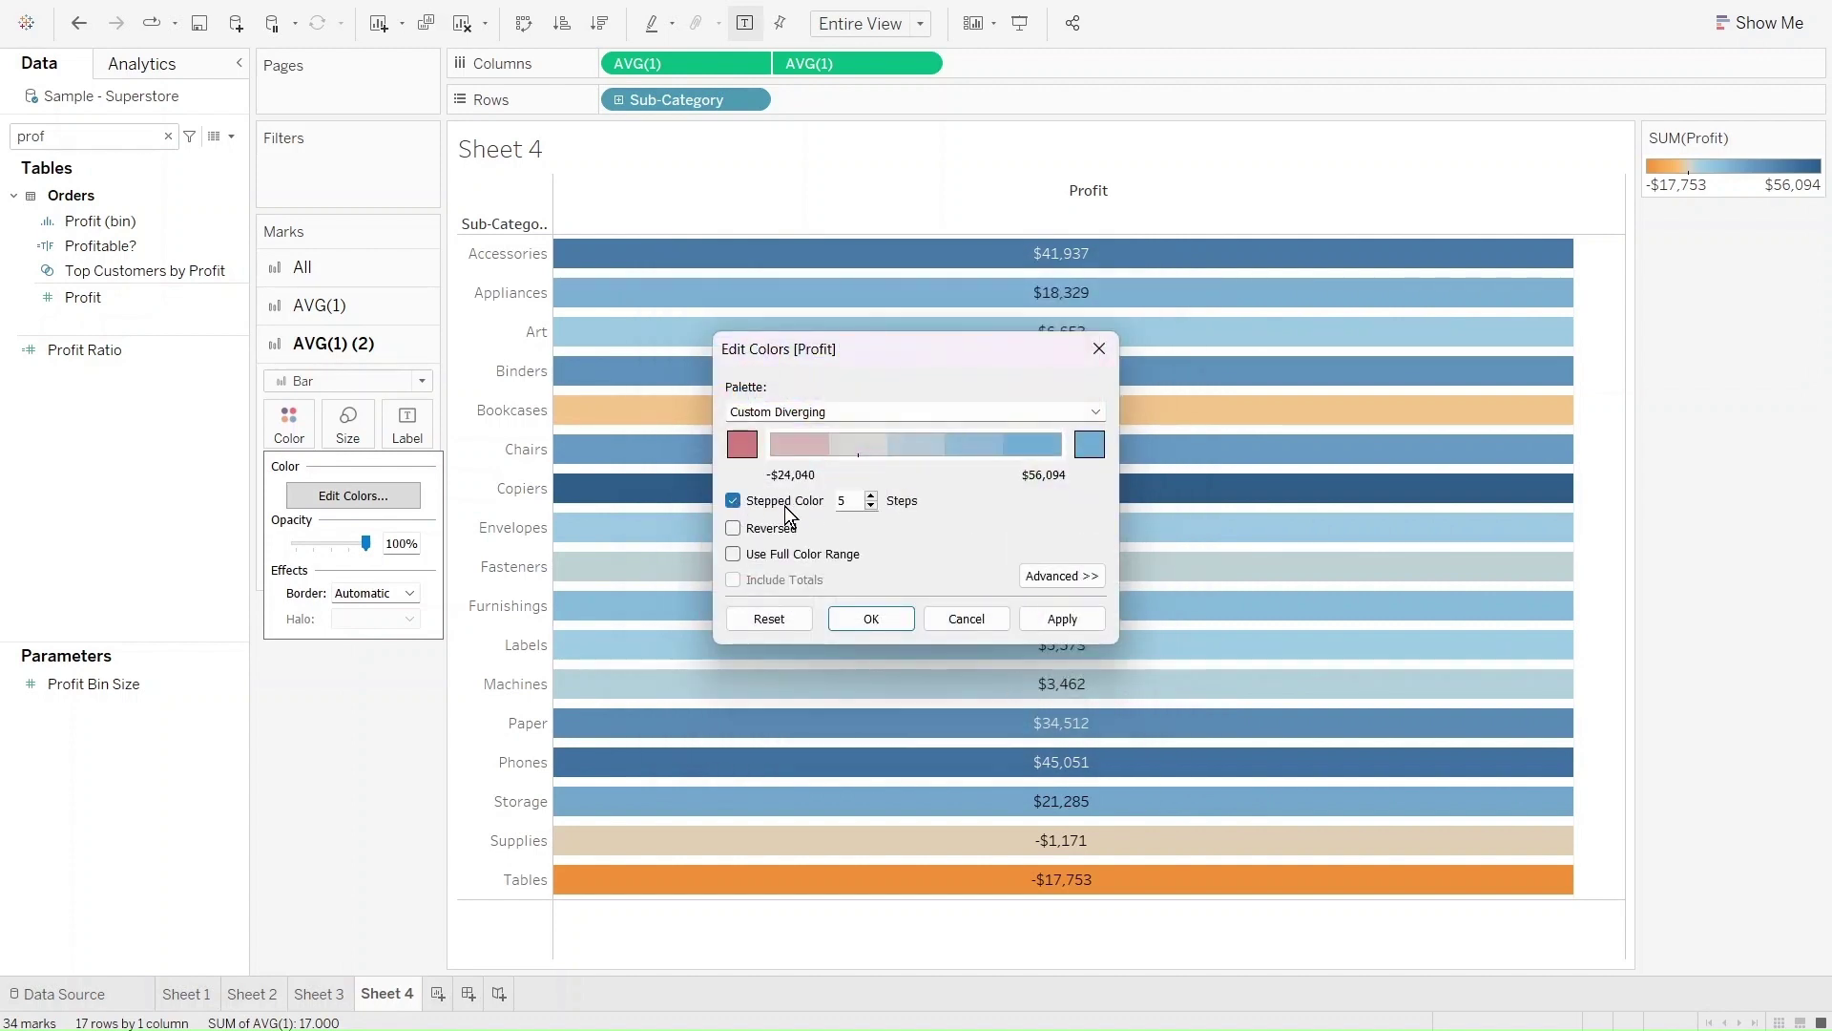
double_click(851, 497)
text(2)
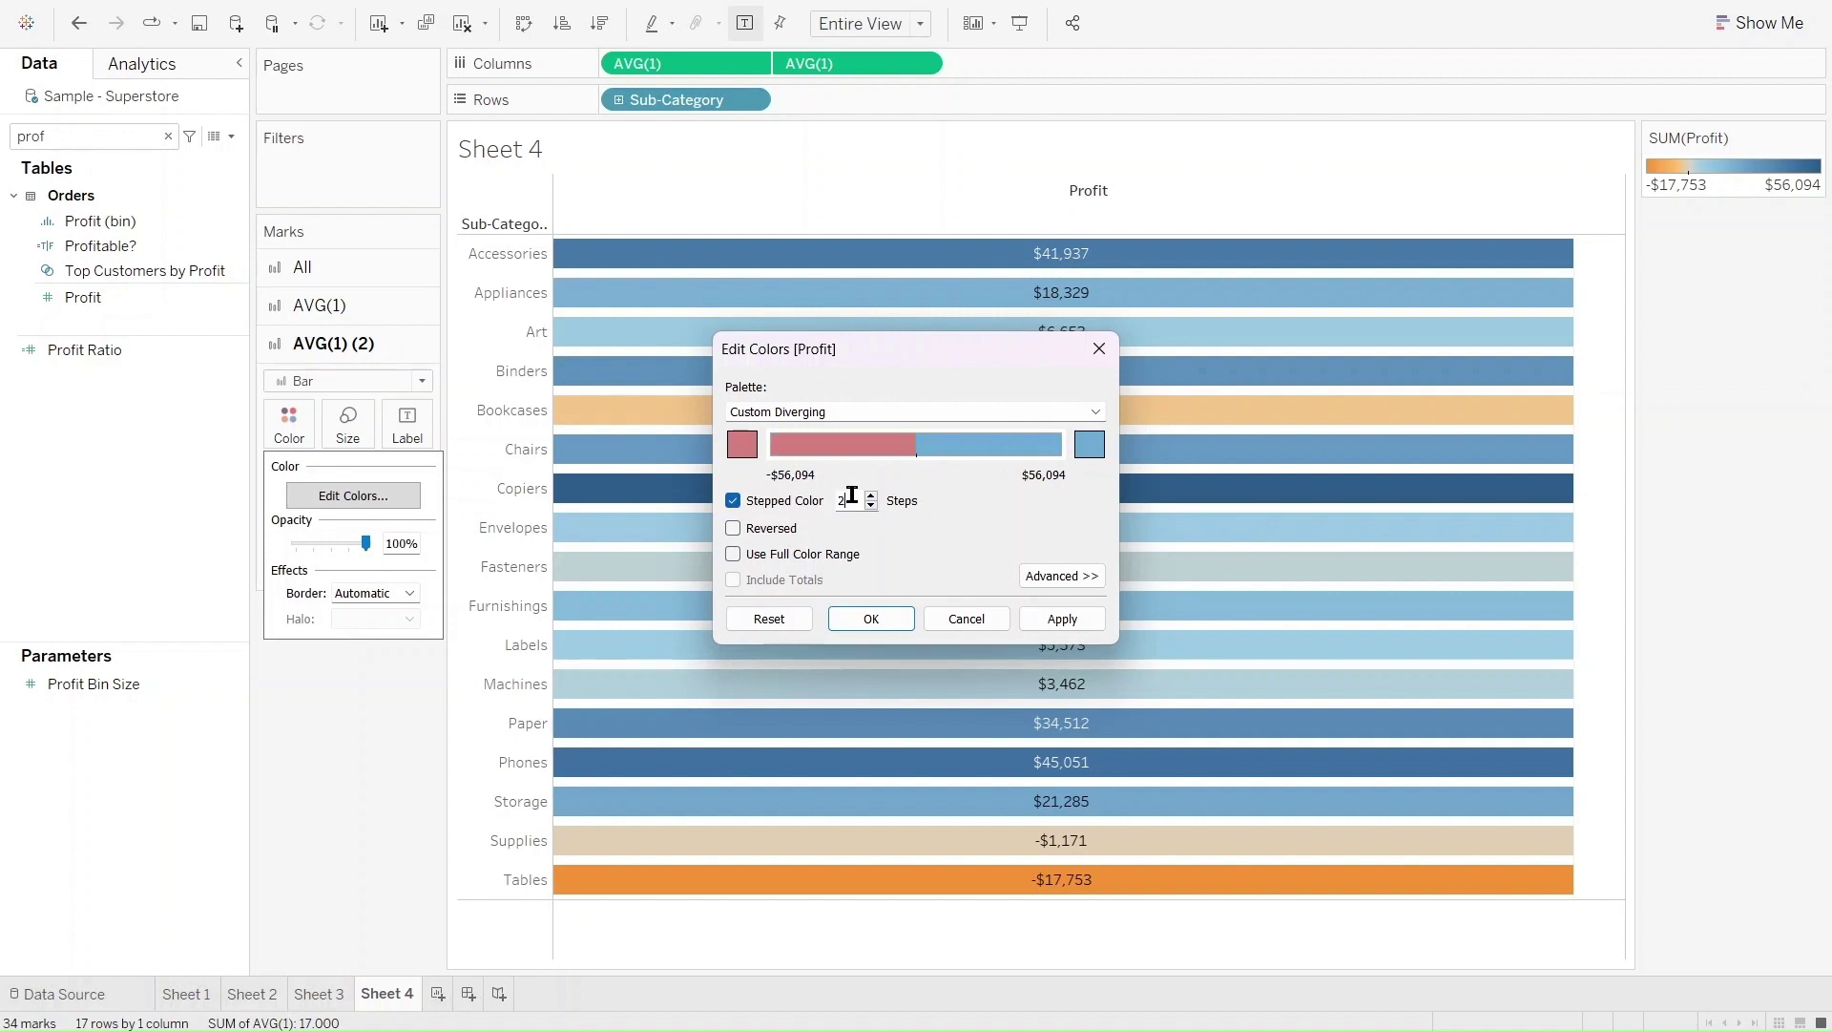
click(1074, 620)
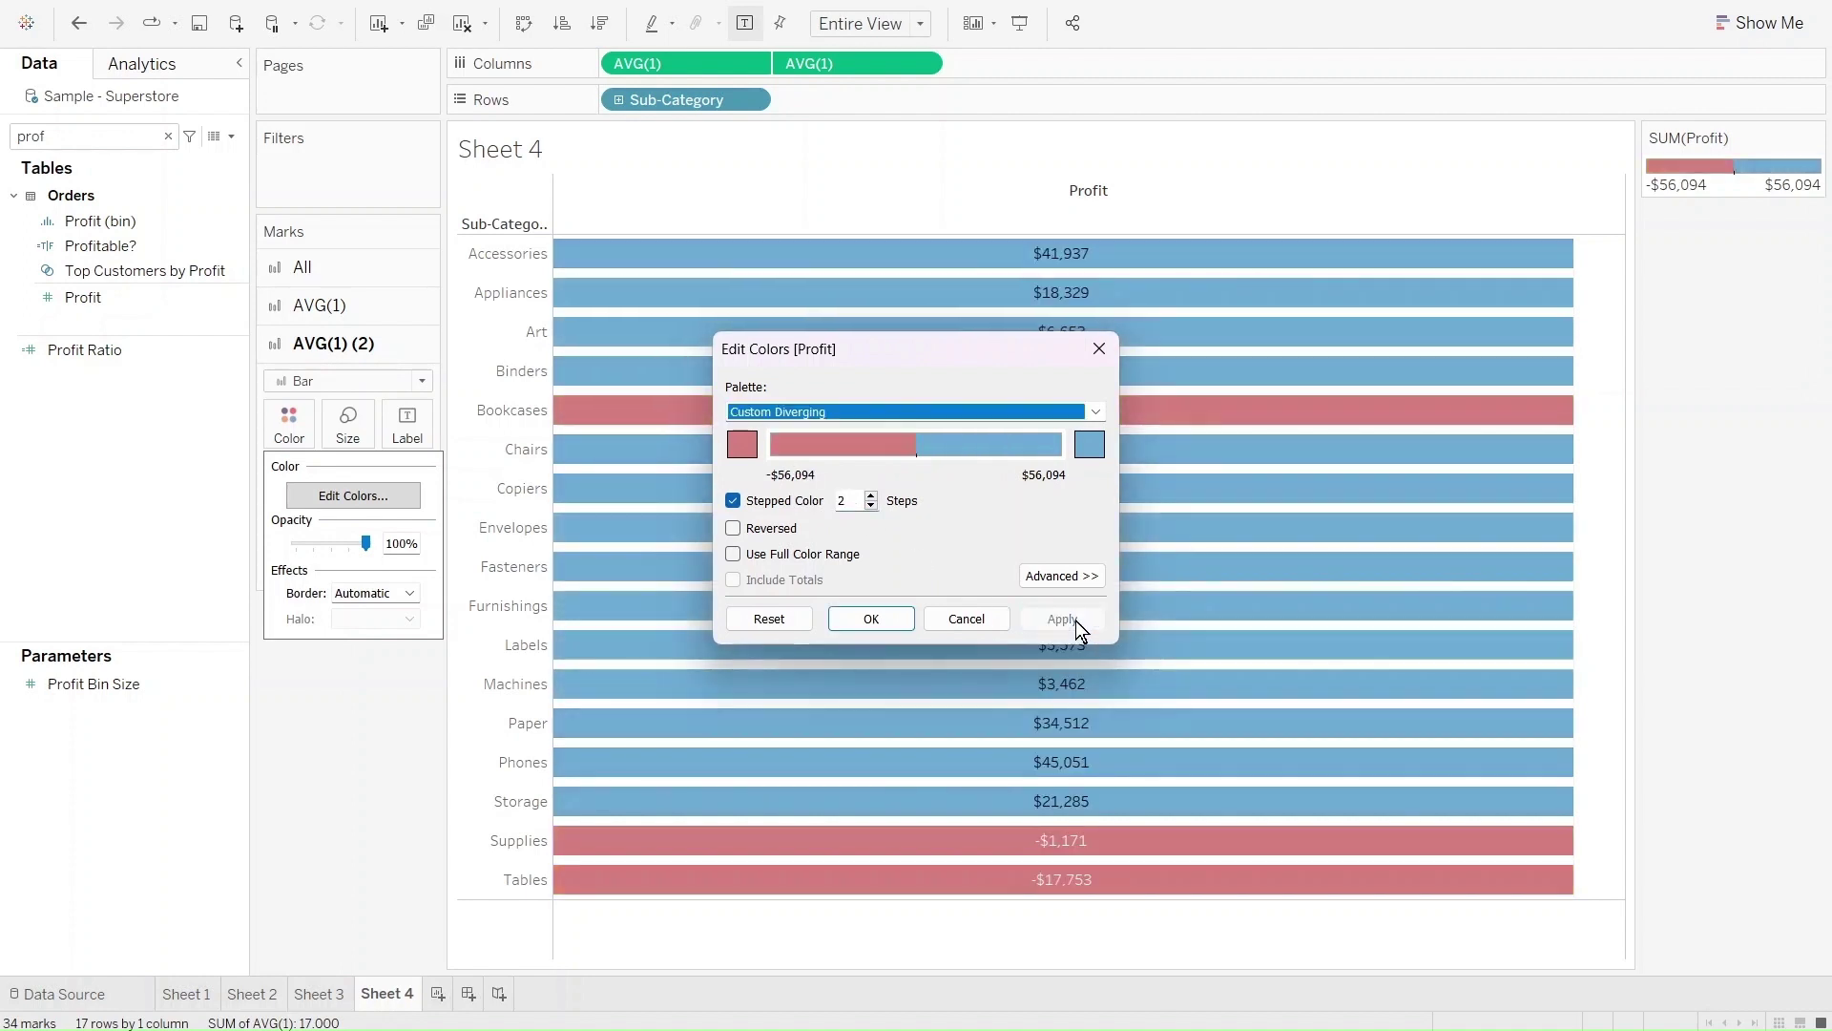
click(892, 616)
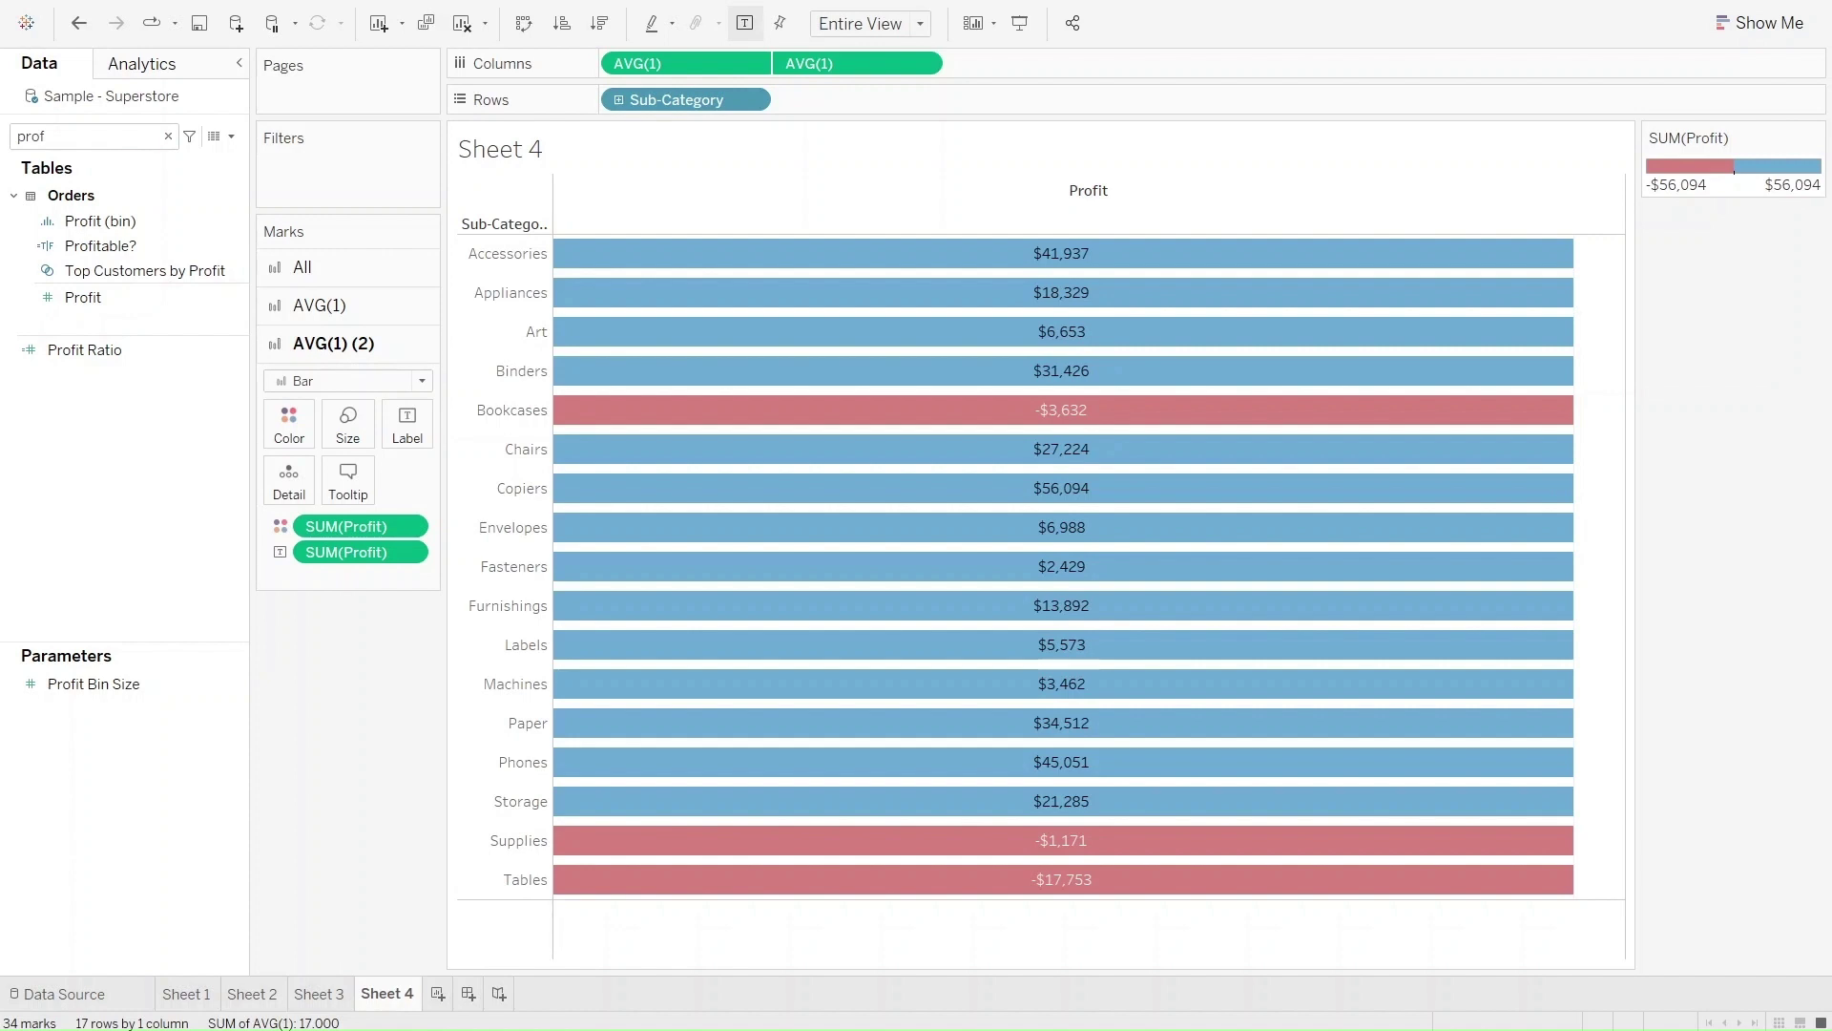
Step: Clear the field search and add field 1 to Columns as a third AVG(1)
key(Escape)
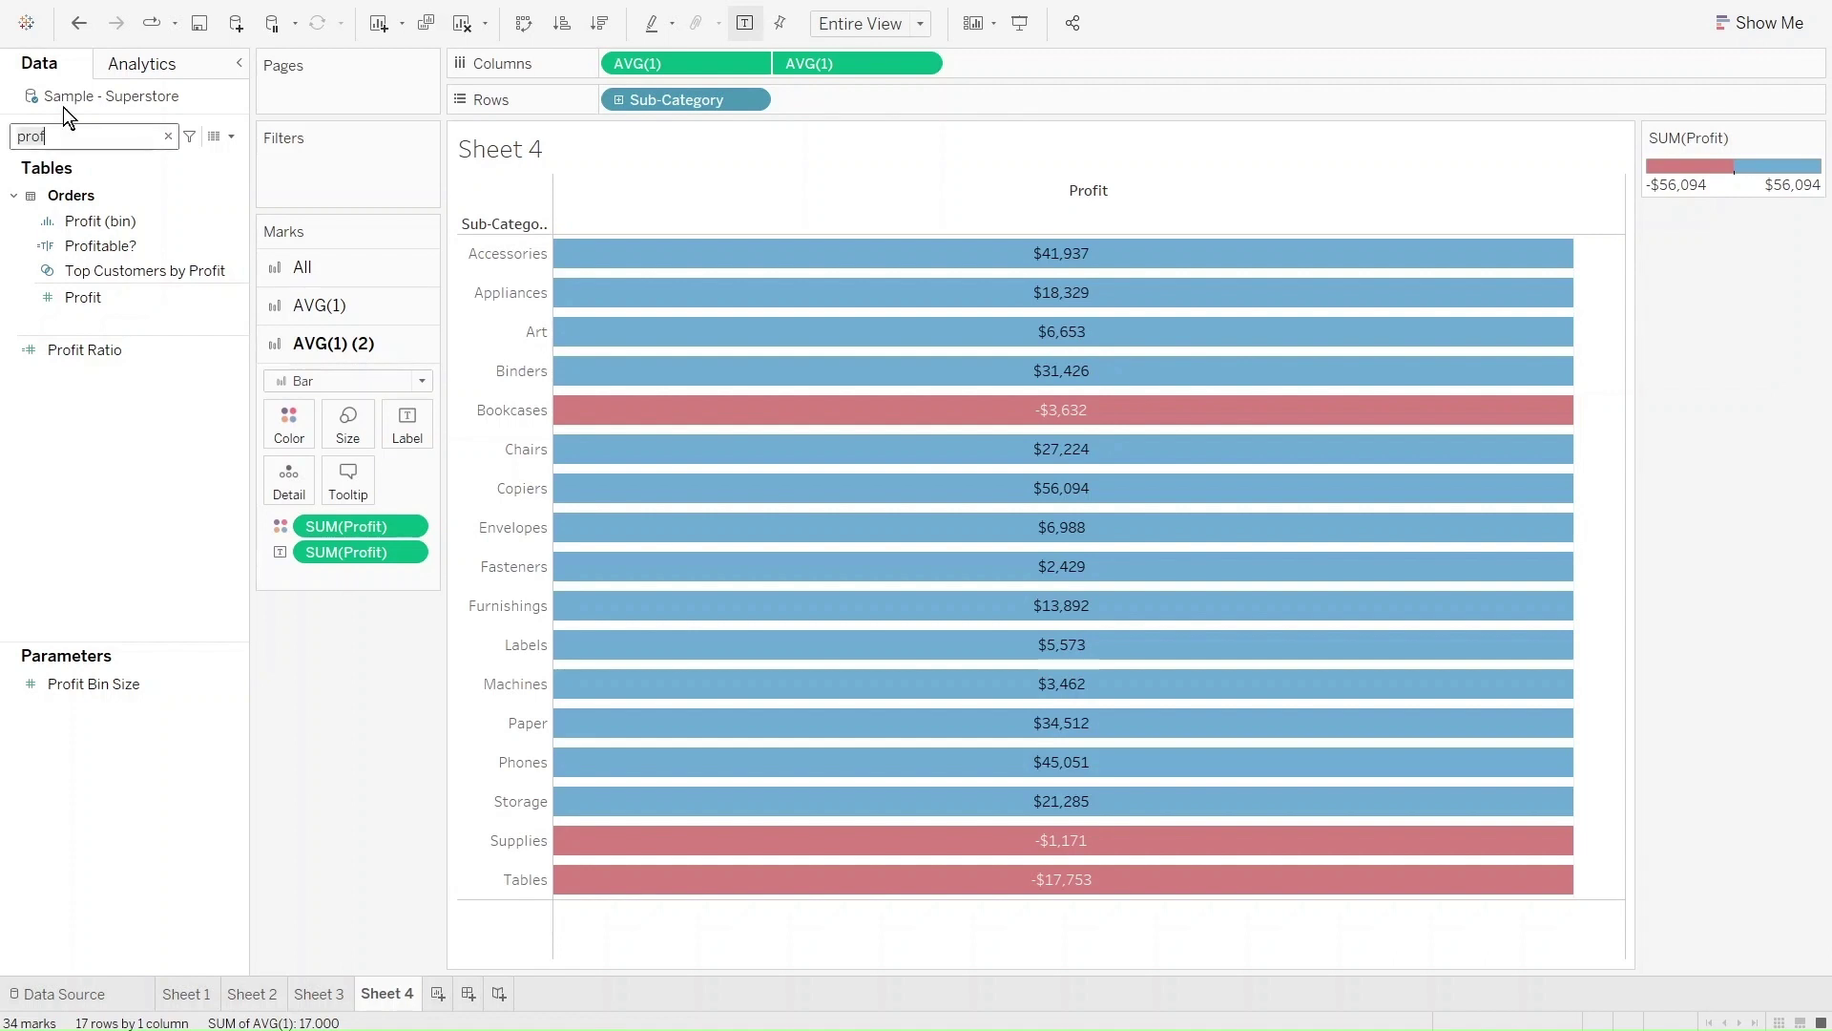
drag(97, 836, 1128, 67)
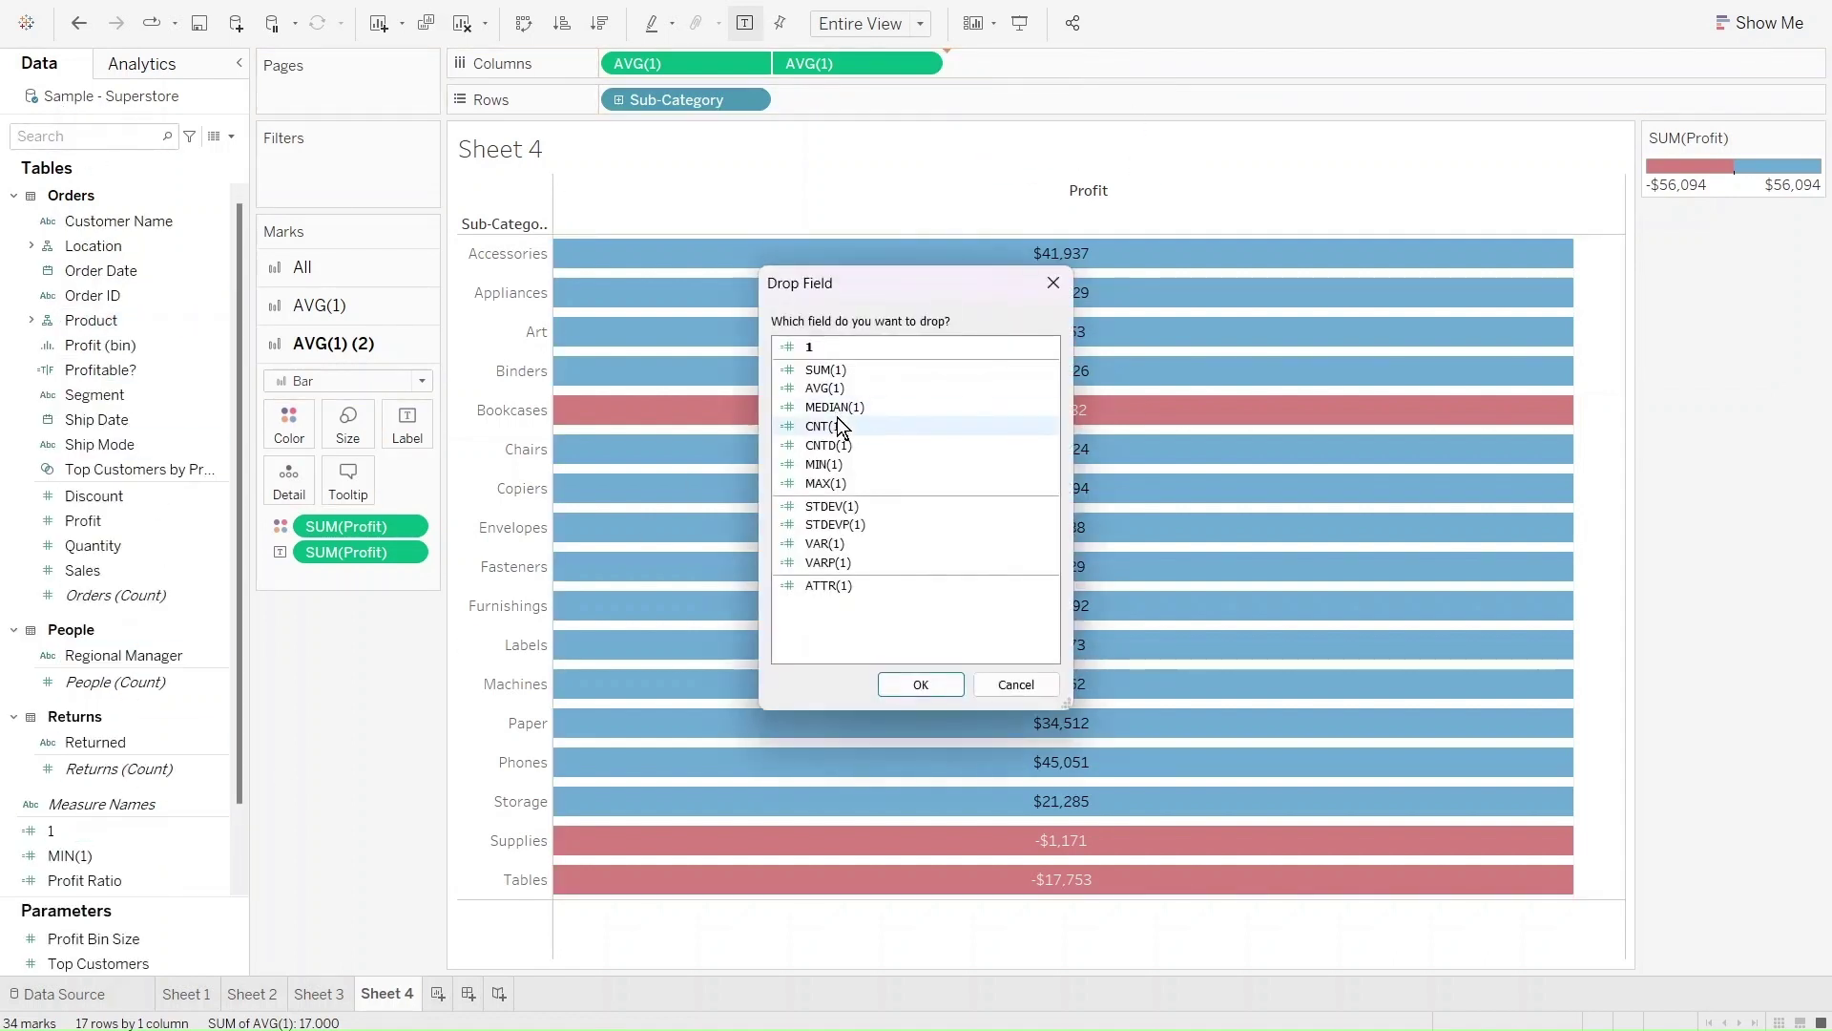
click(844, 387)
click(922, 686)
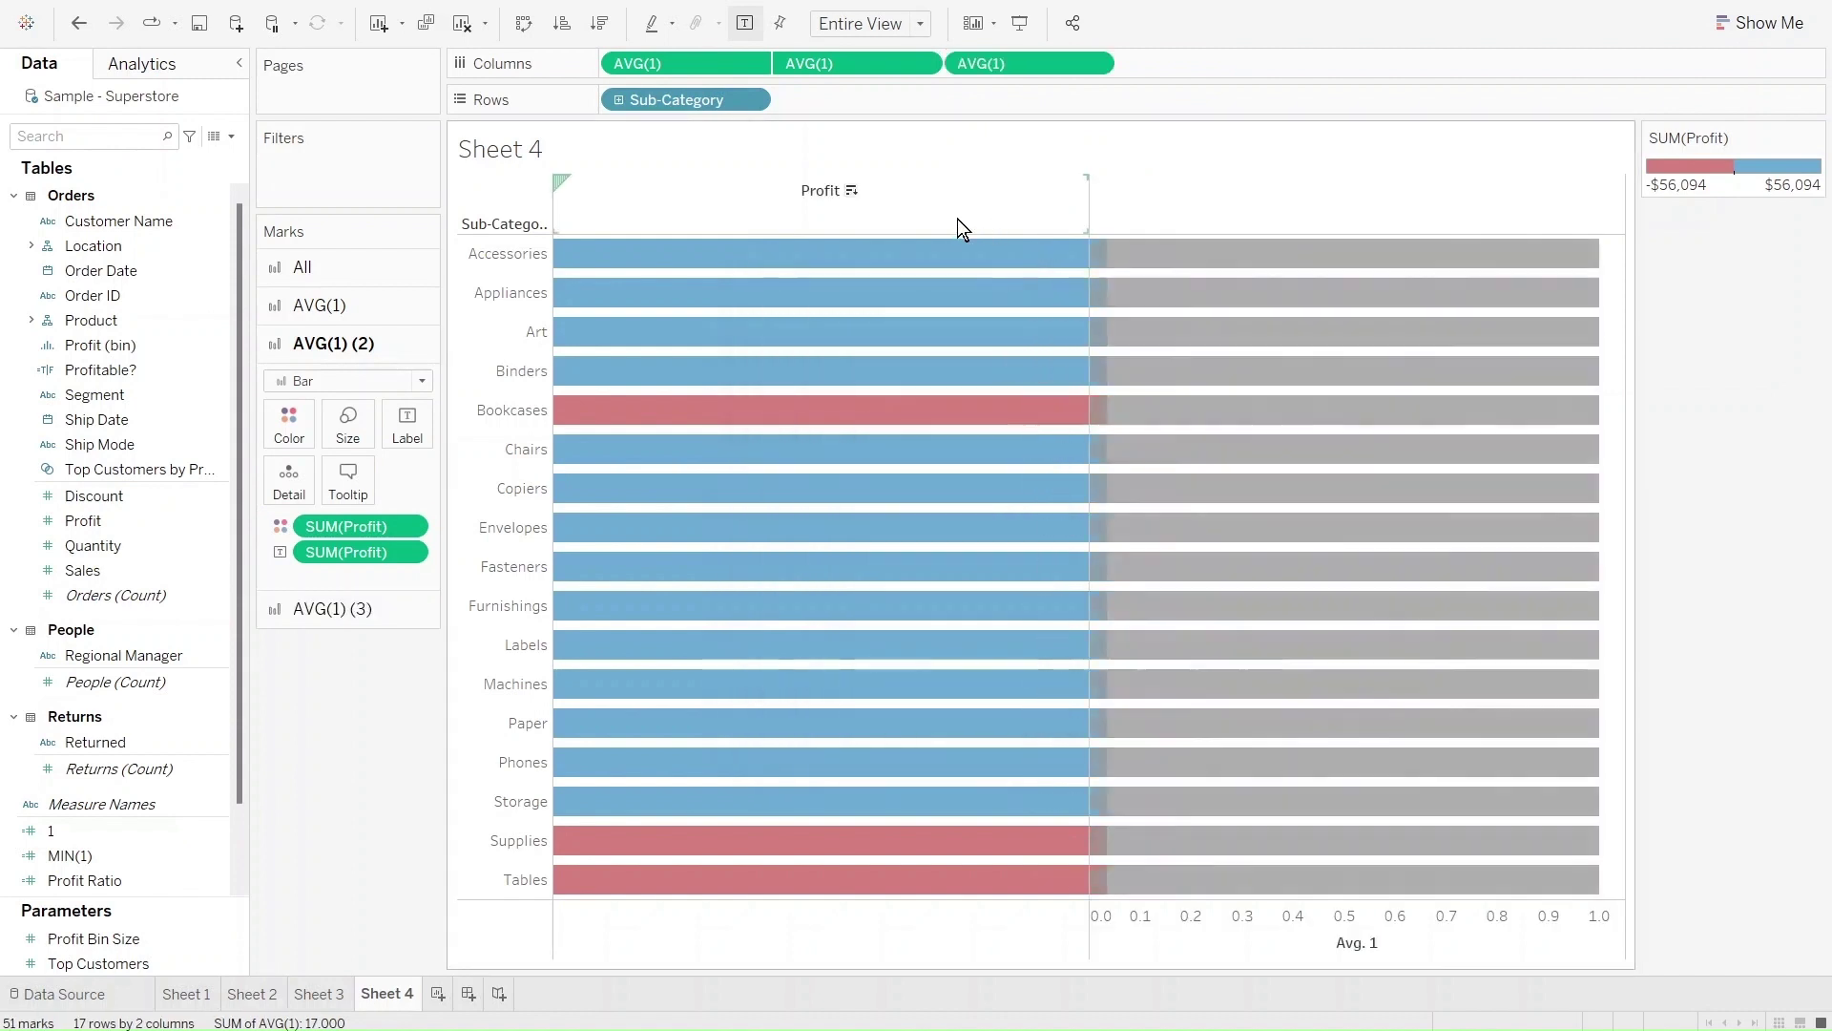
Step: Add field 1 to Columns as a fourth AVG(1) and make it a dual axis with the third one
drag(118, 826, 1299, 52)
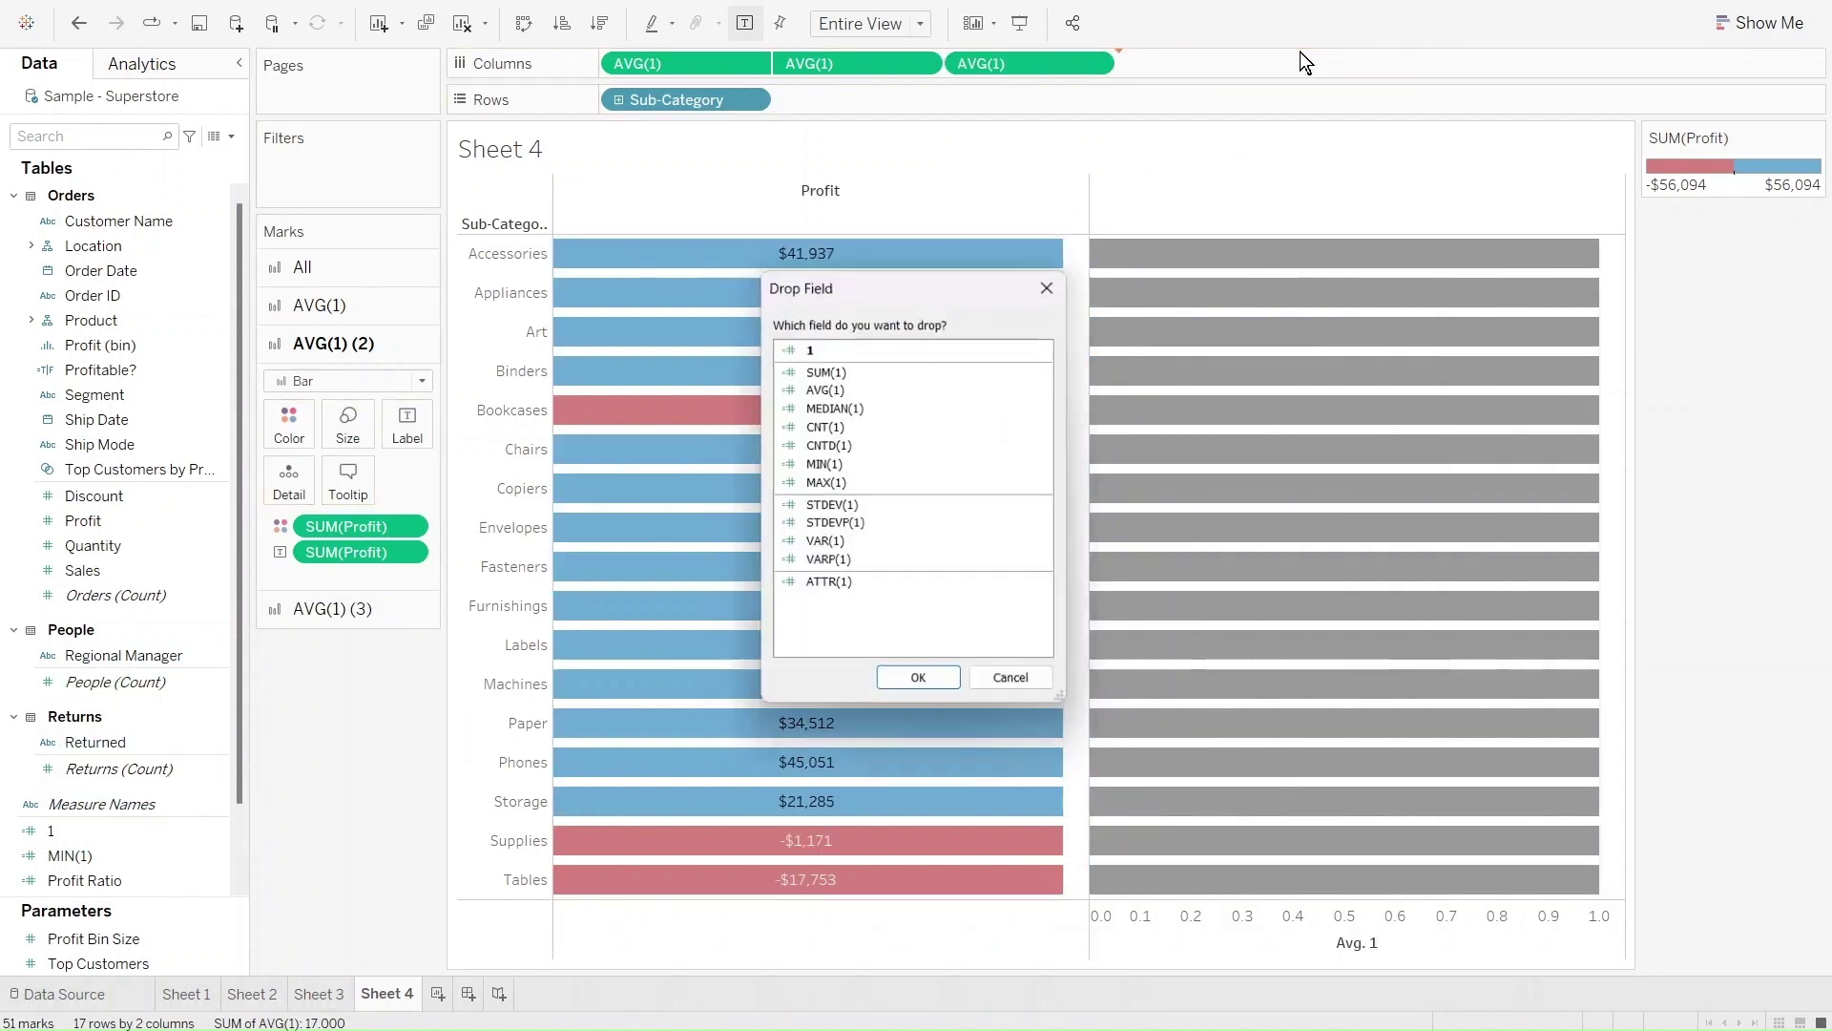
click(841, 388)
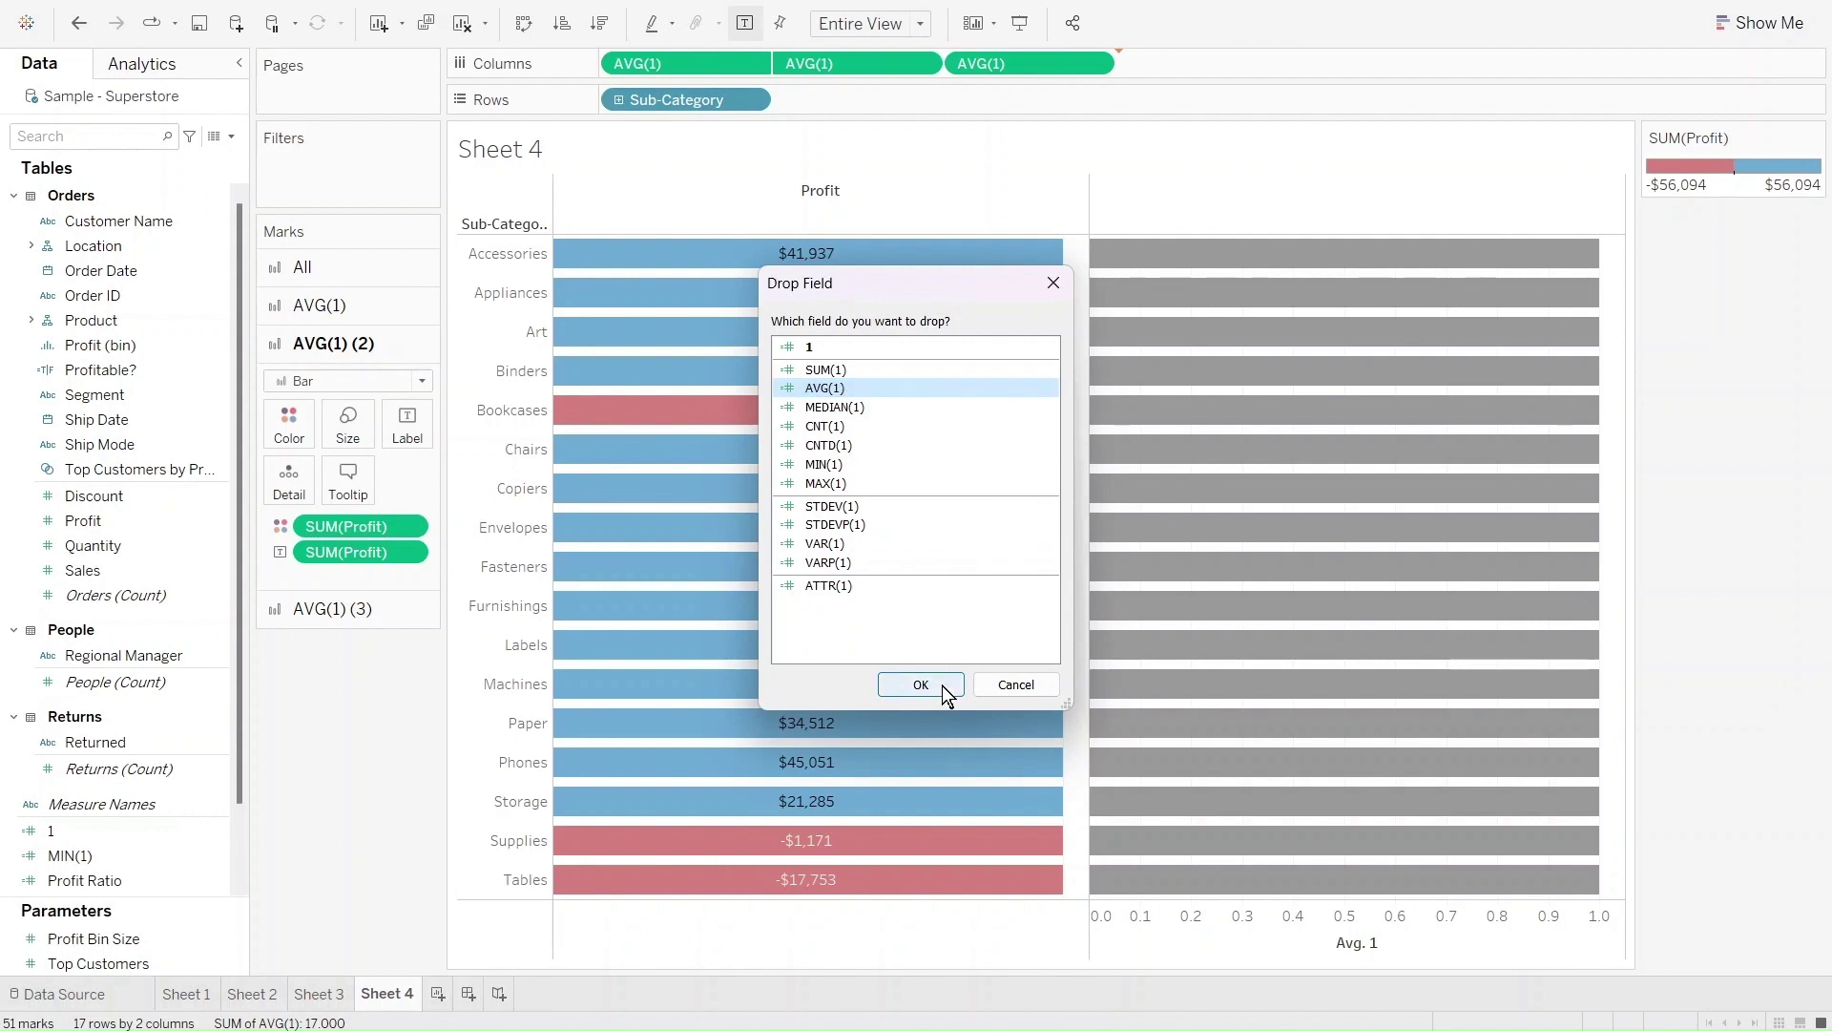
click(921, 684)
click(1265, 63)
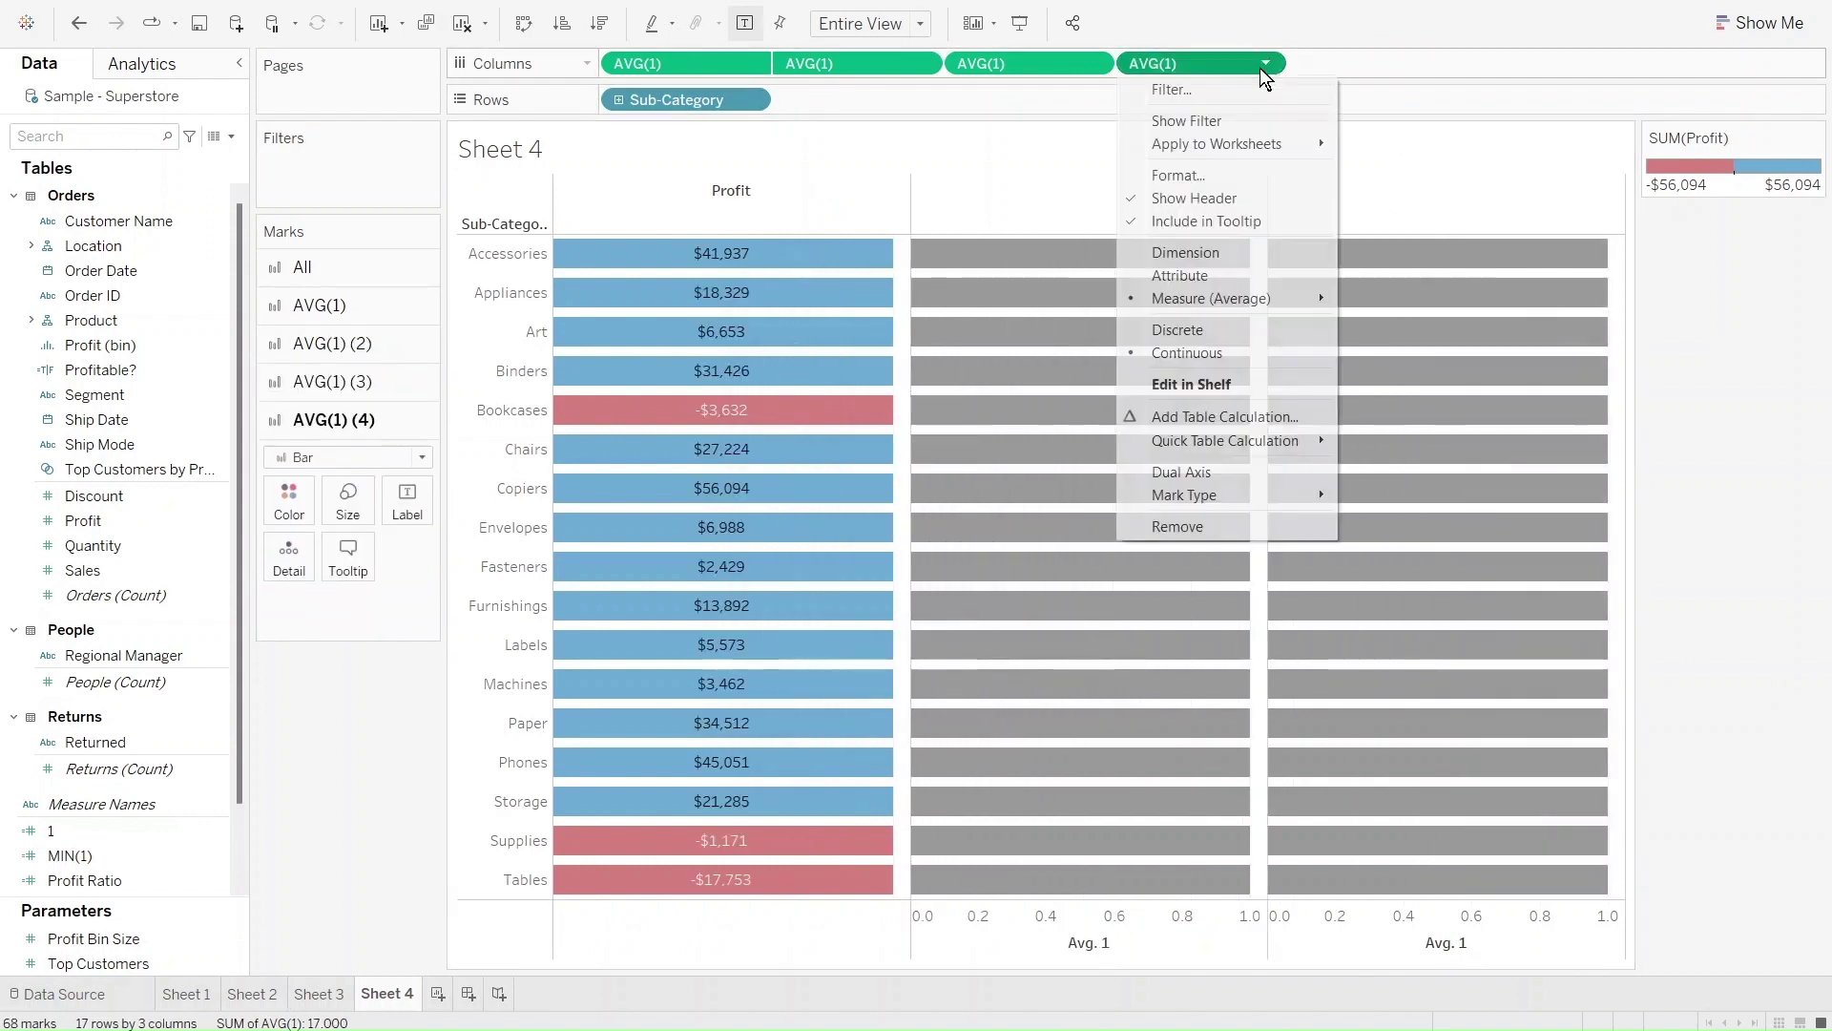
click(1227, 469)
Step: Title the upper axis of the new AVG(1) pair Sales and set its major and minor tick marks to None
right_click(1245, 212)
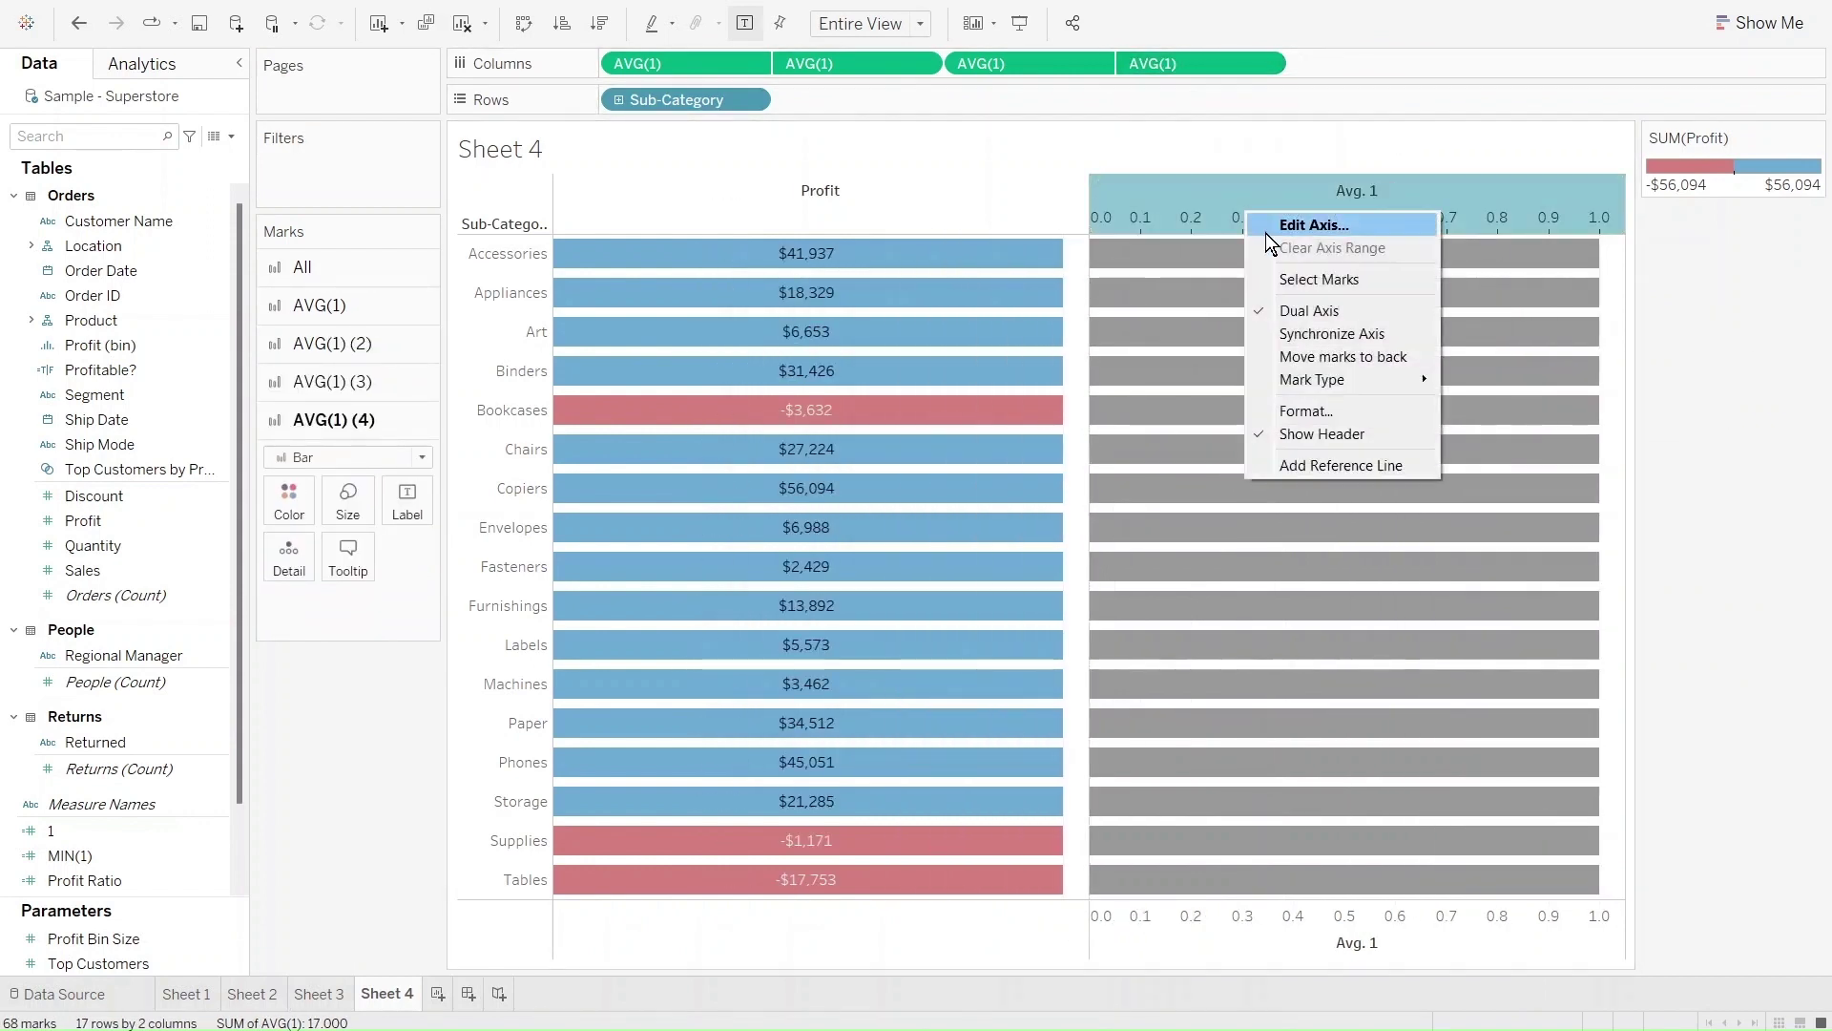
click(1273, 233)
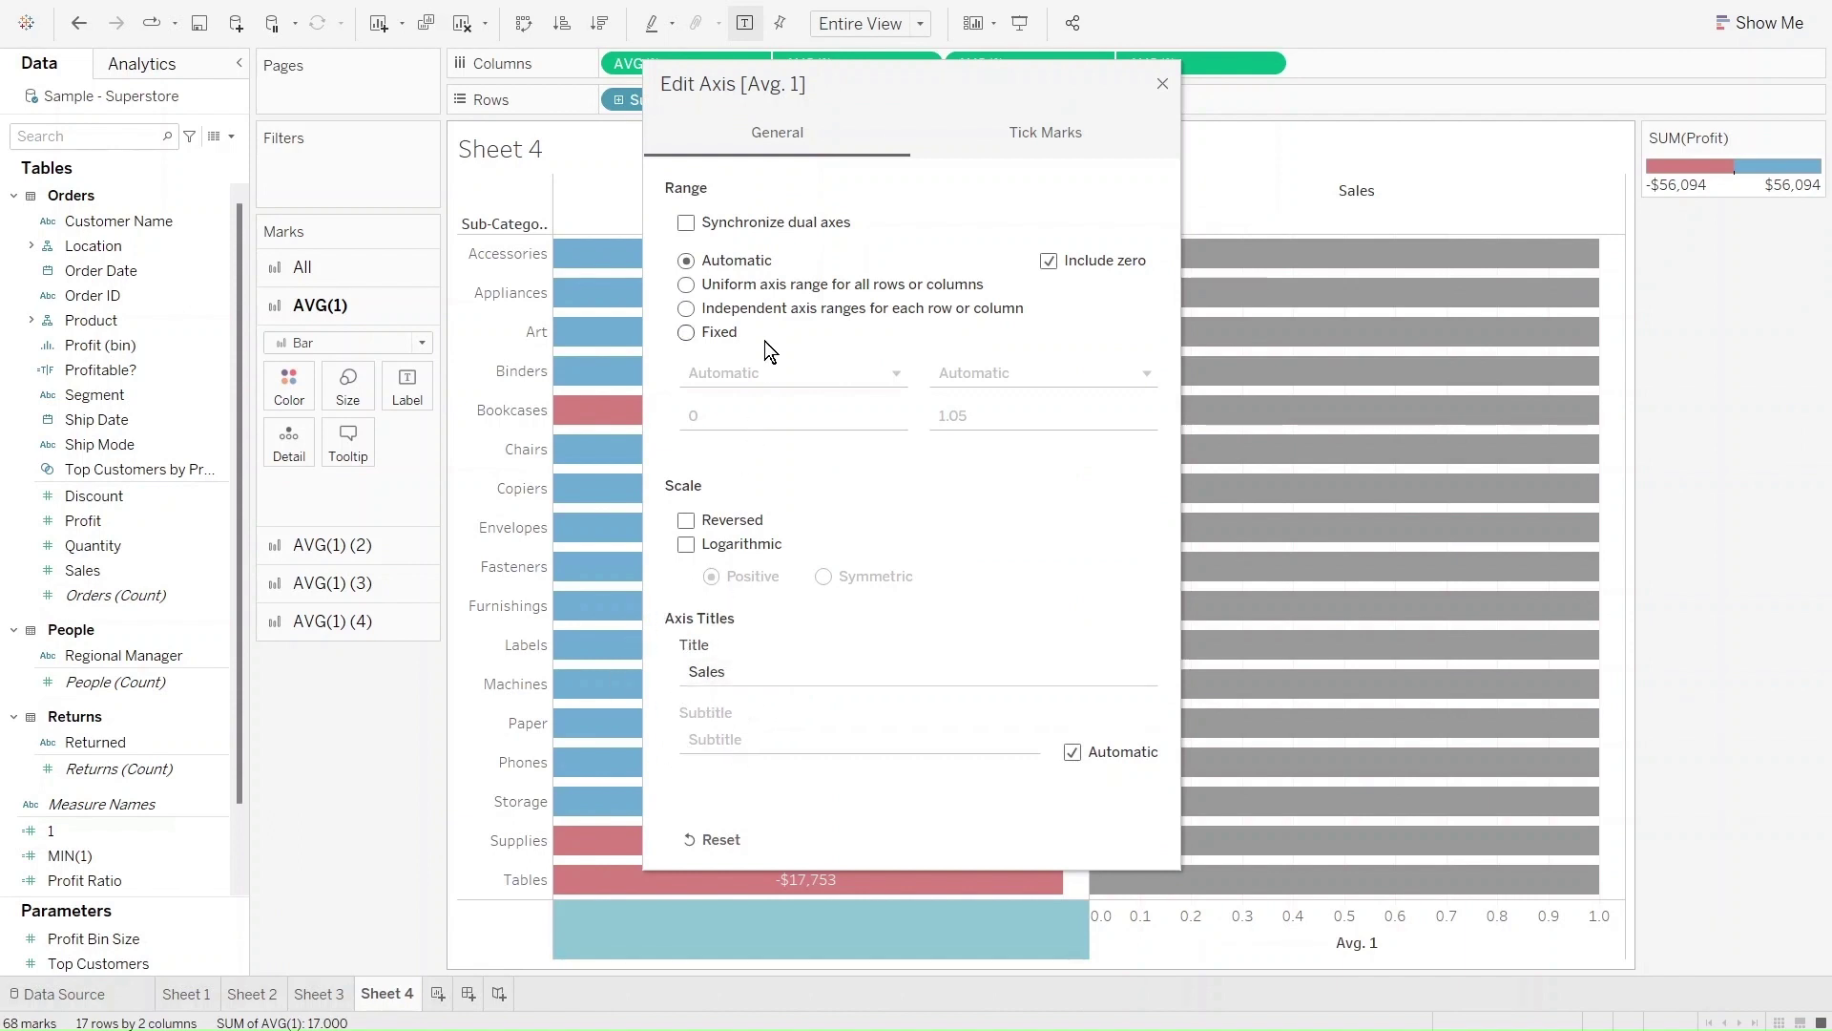
click(1049, 136)
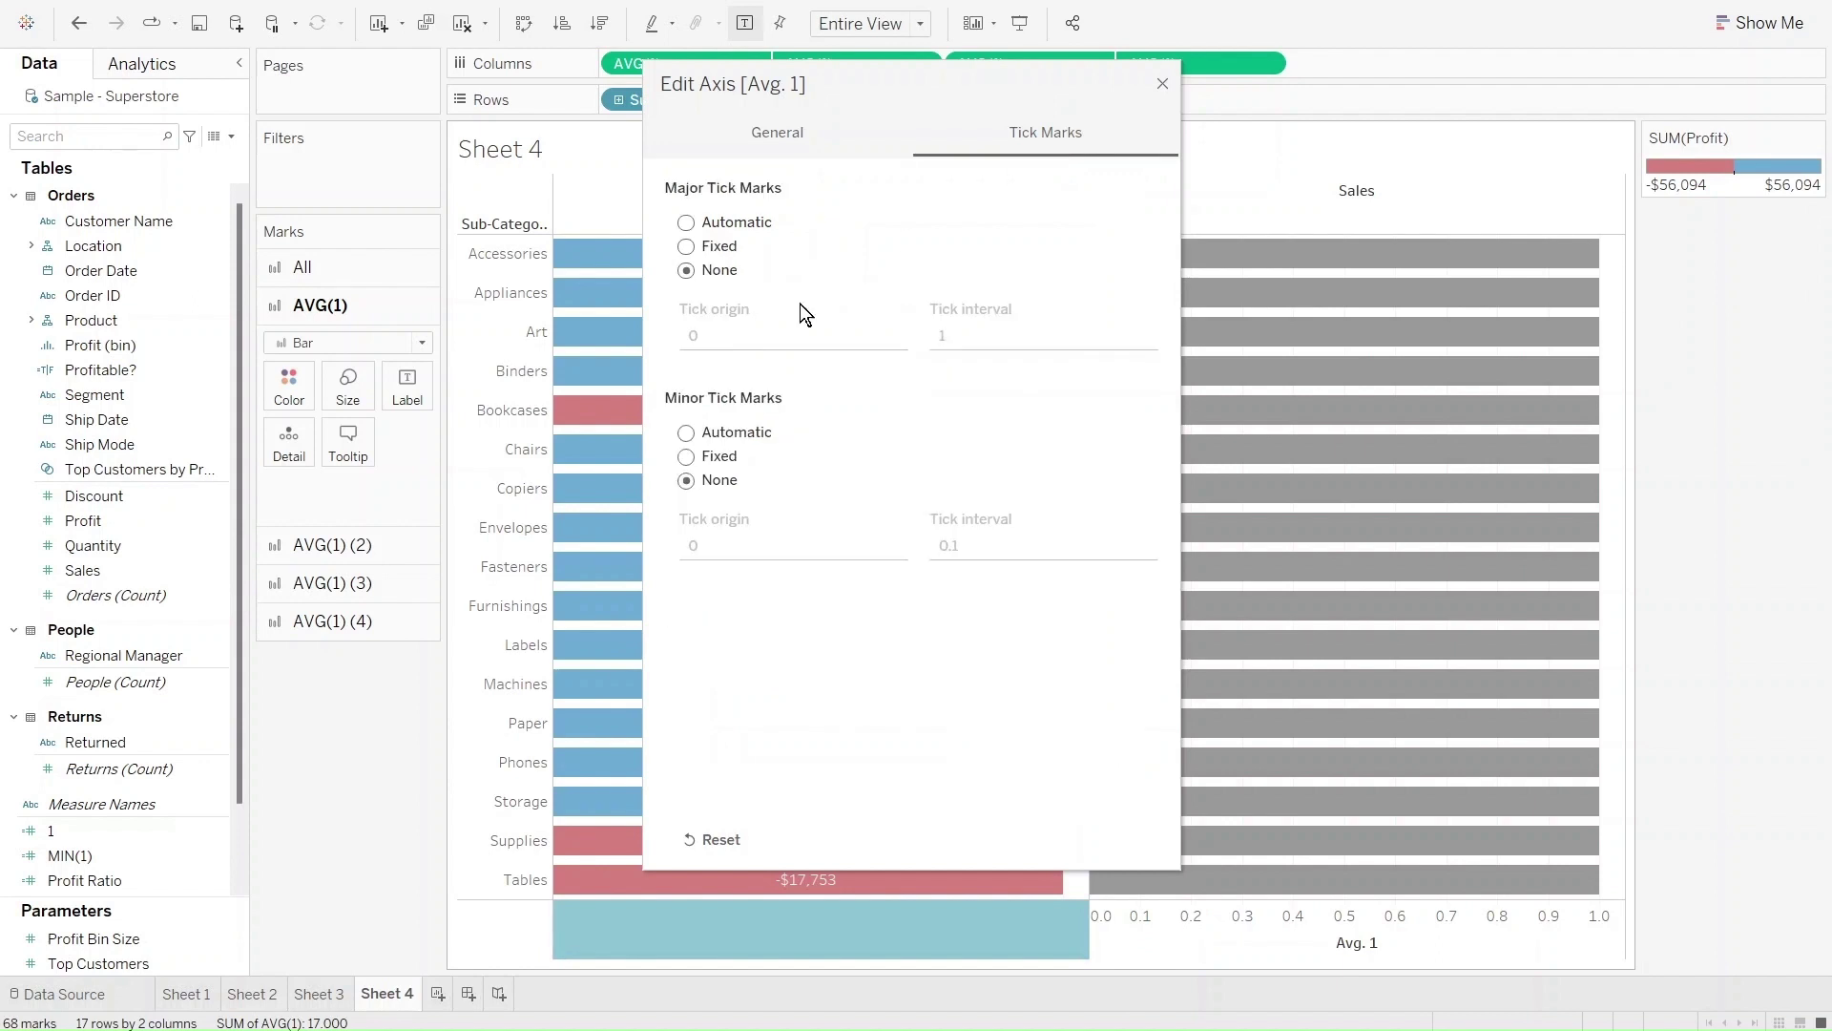
click(1162, 80)
Step: Clear the title of the lower Avg. 1 axis under Sales and set its major and minor tick marks to None
right_click(1321, 936)
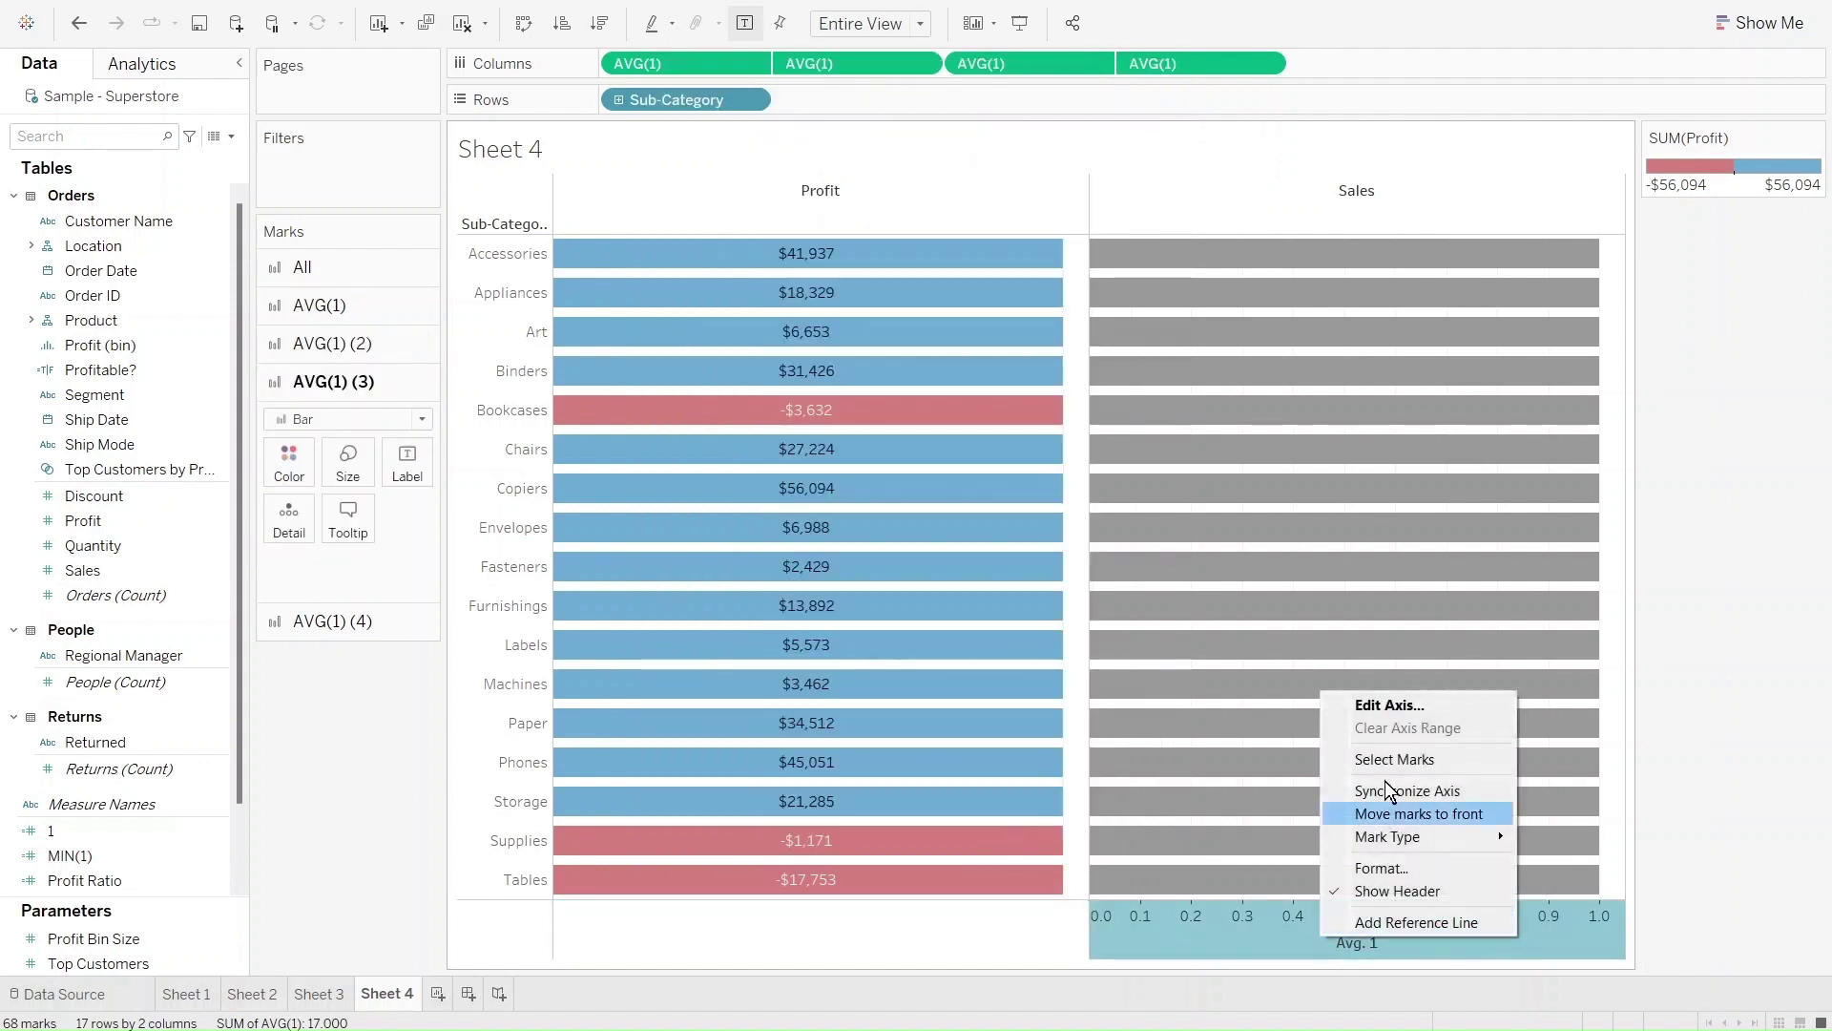
click(1393, 706)
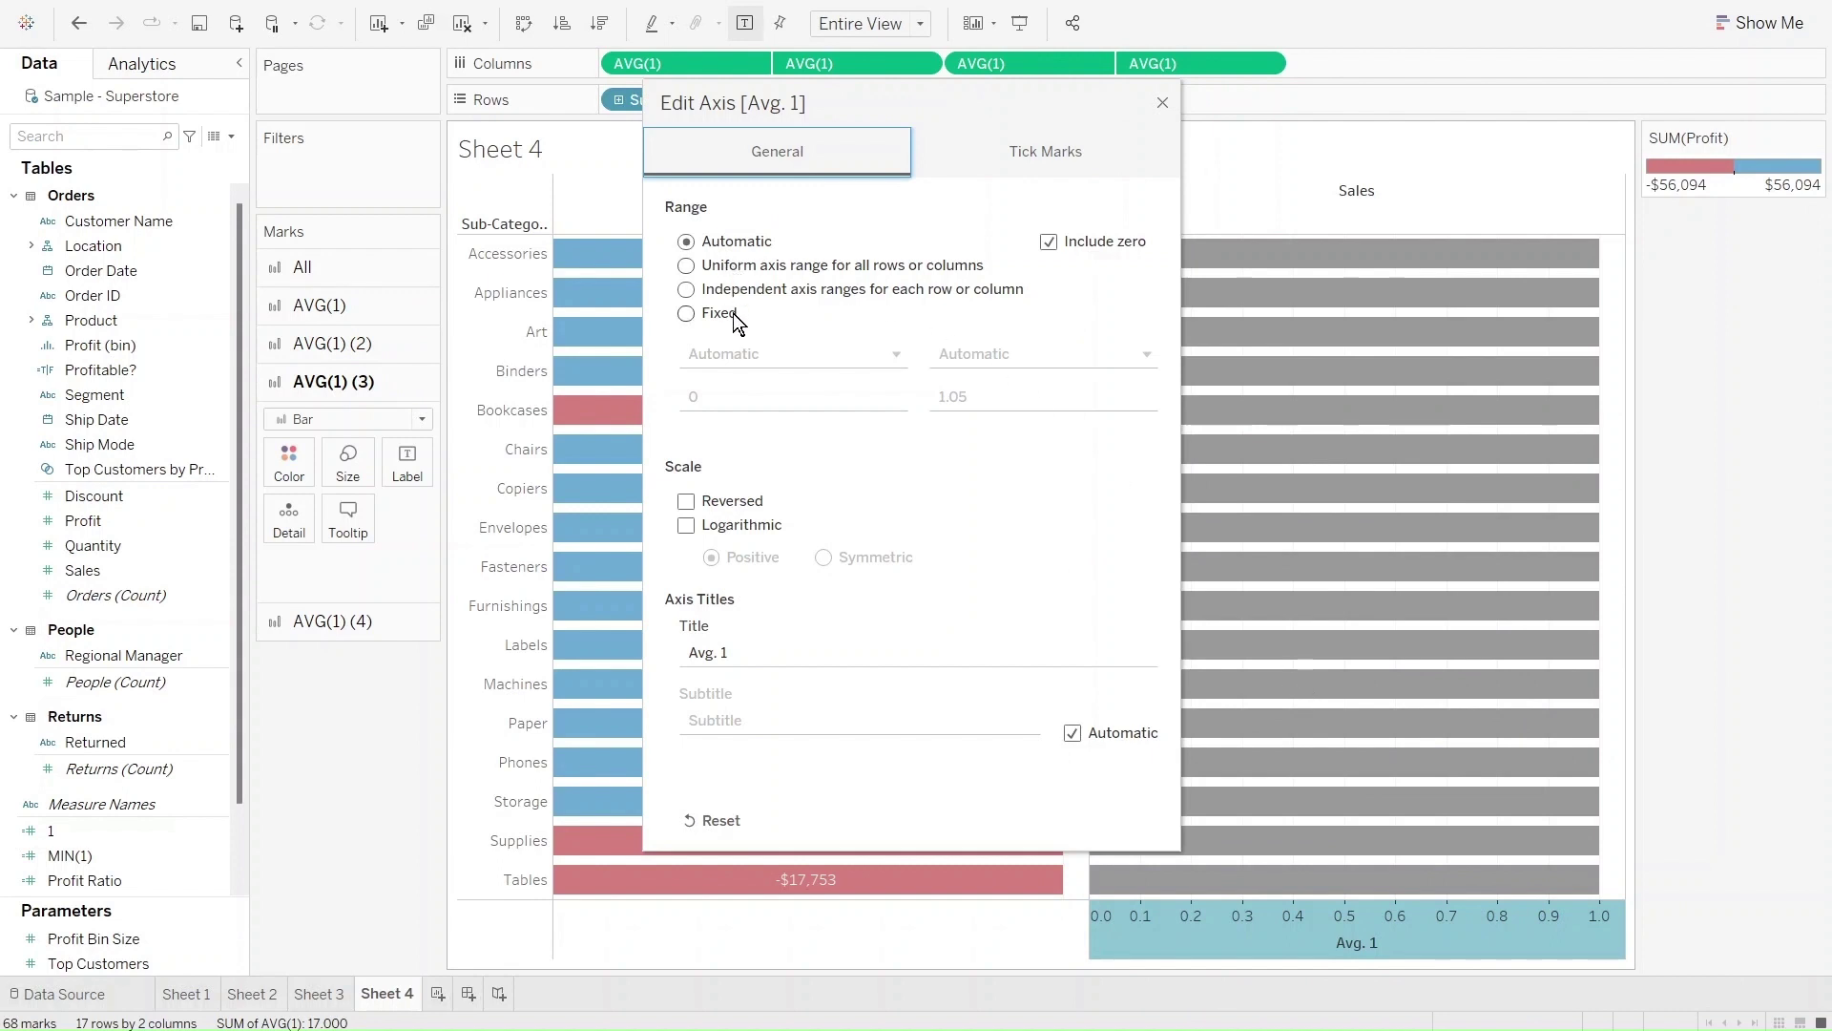
click(745, 652)
key(BackSpace)
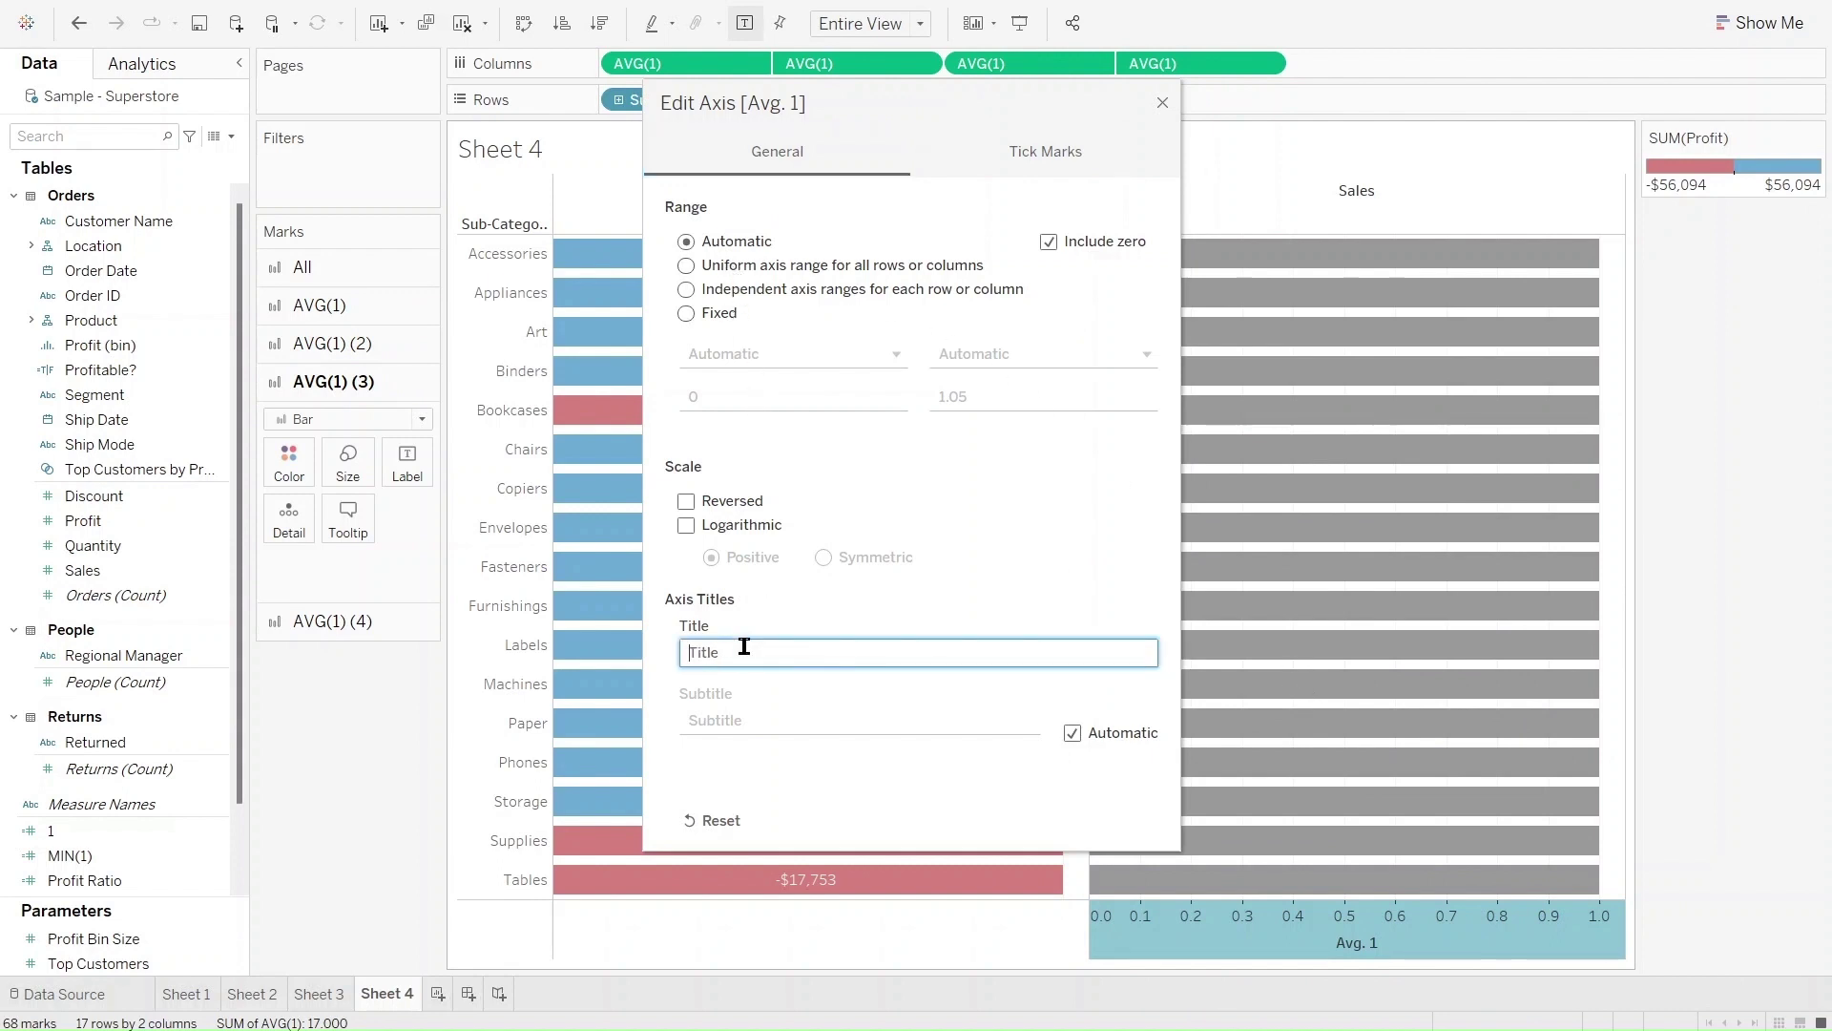
click(1040, 157)
click(703, 291)
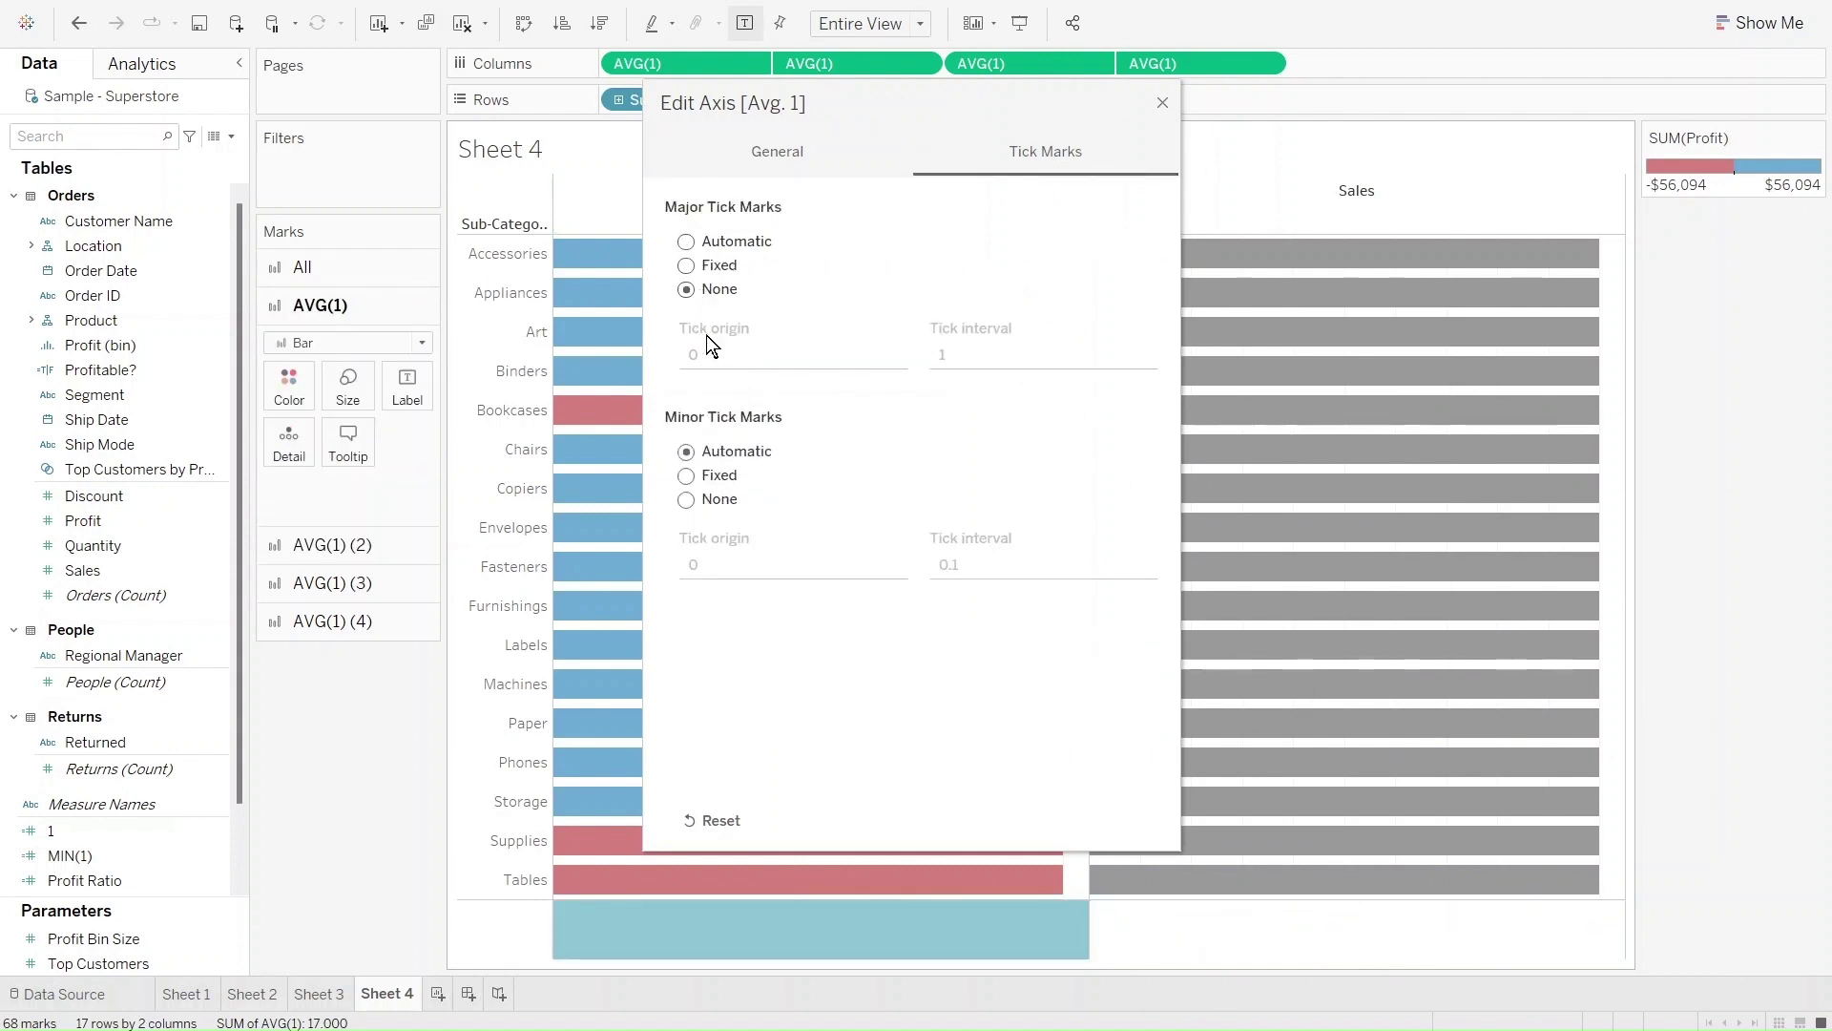
click(714, 499)
click(1162, 103)
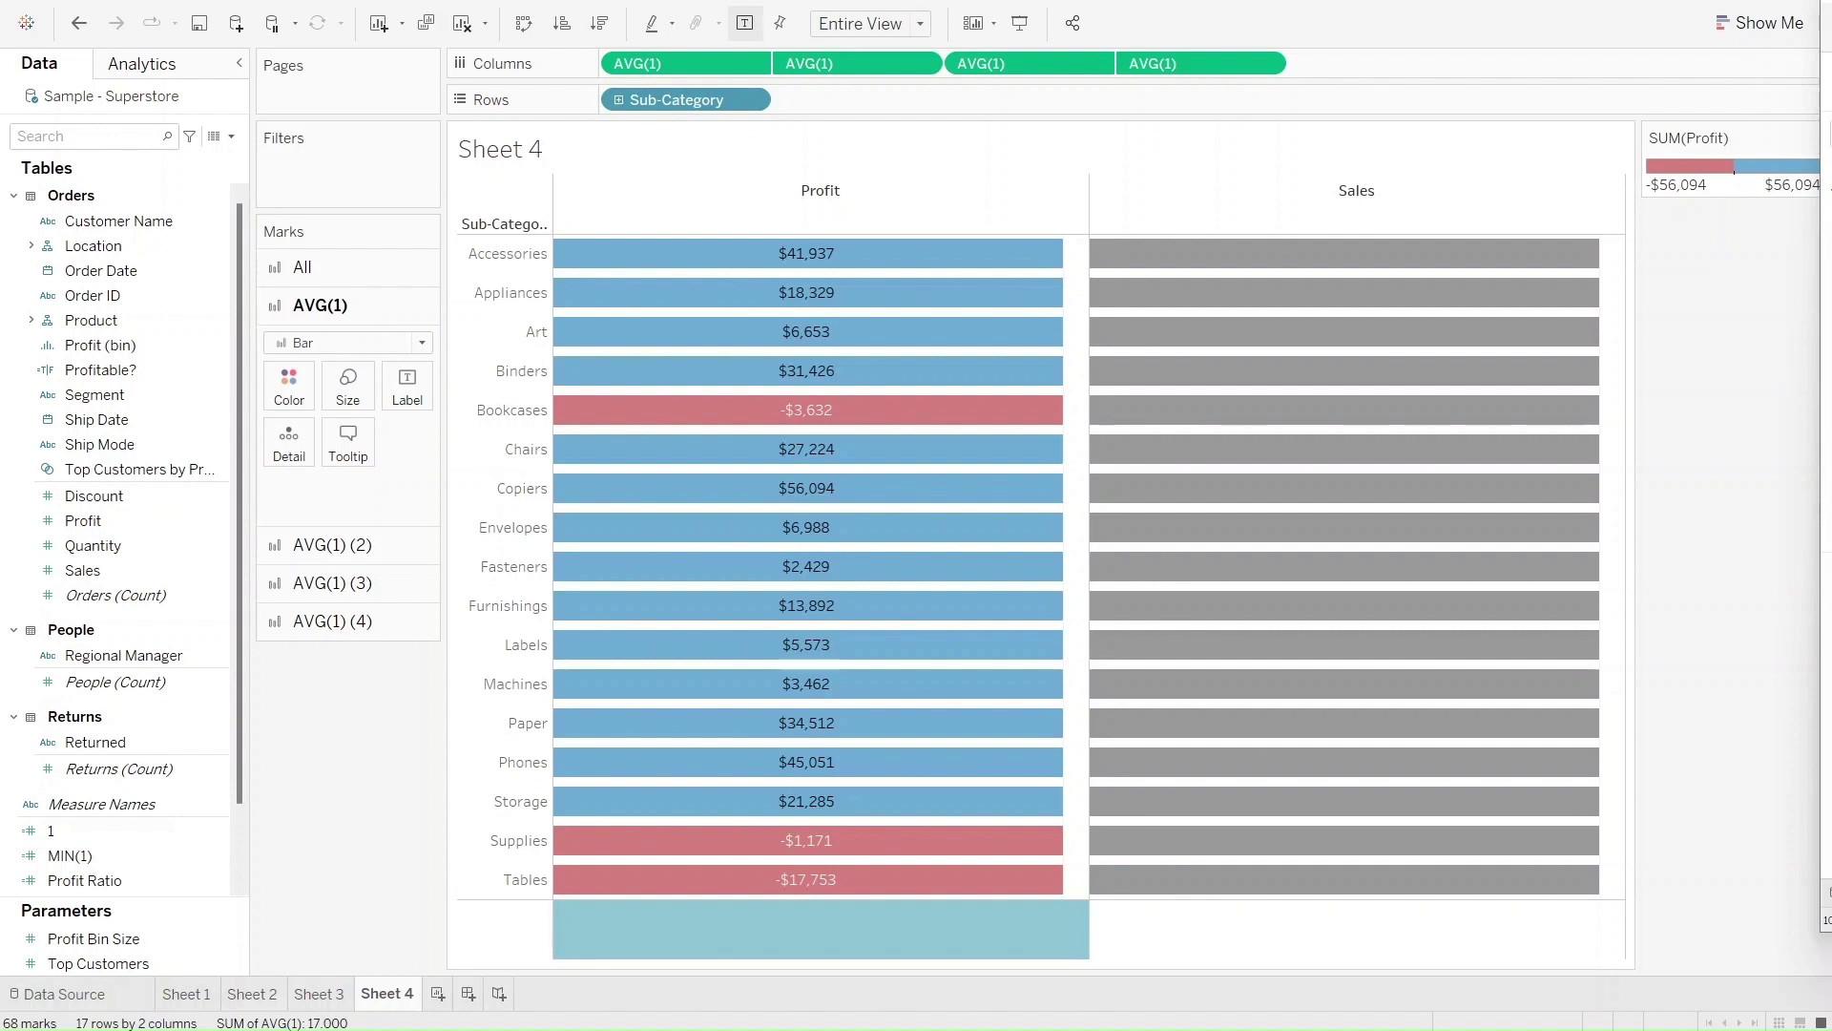
click(1189, 931)
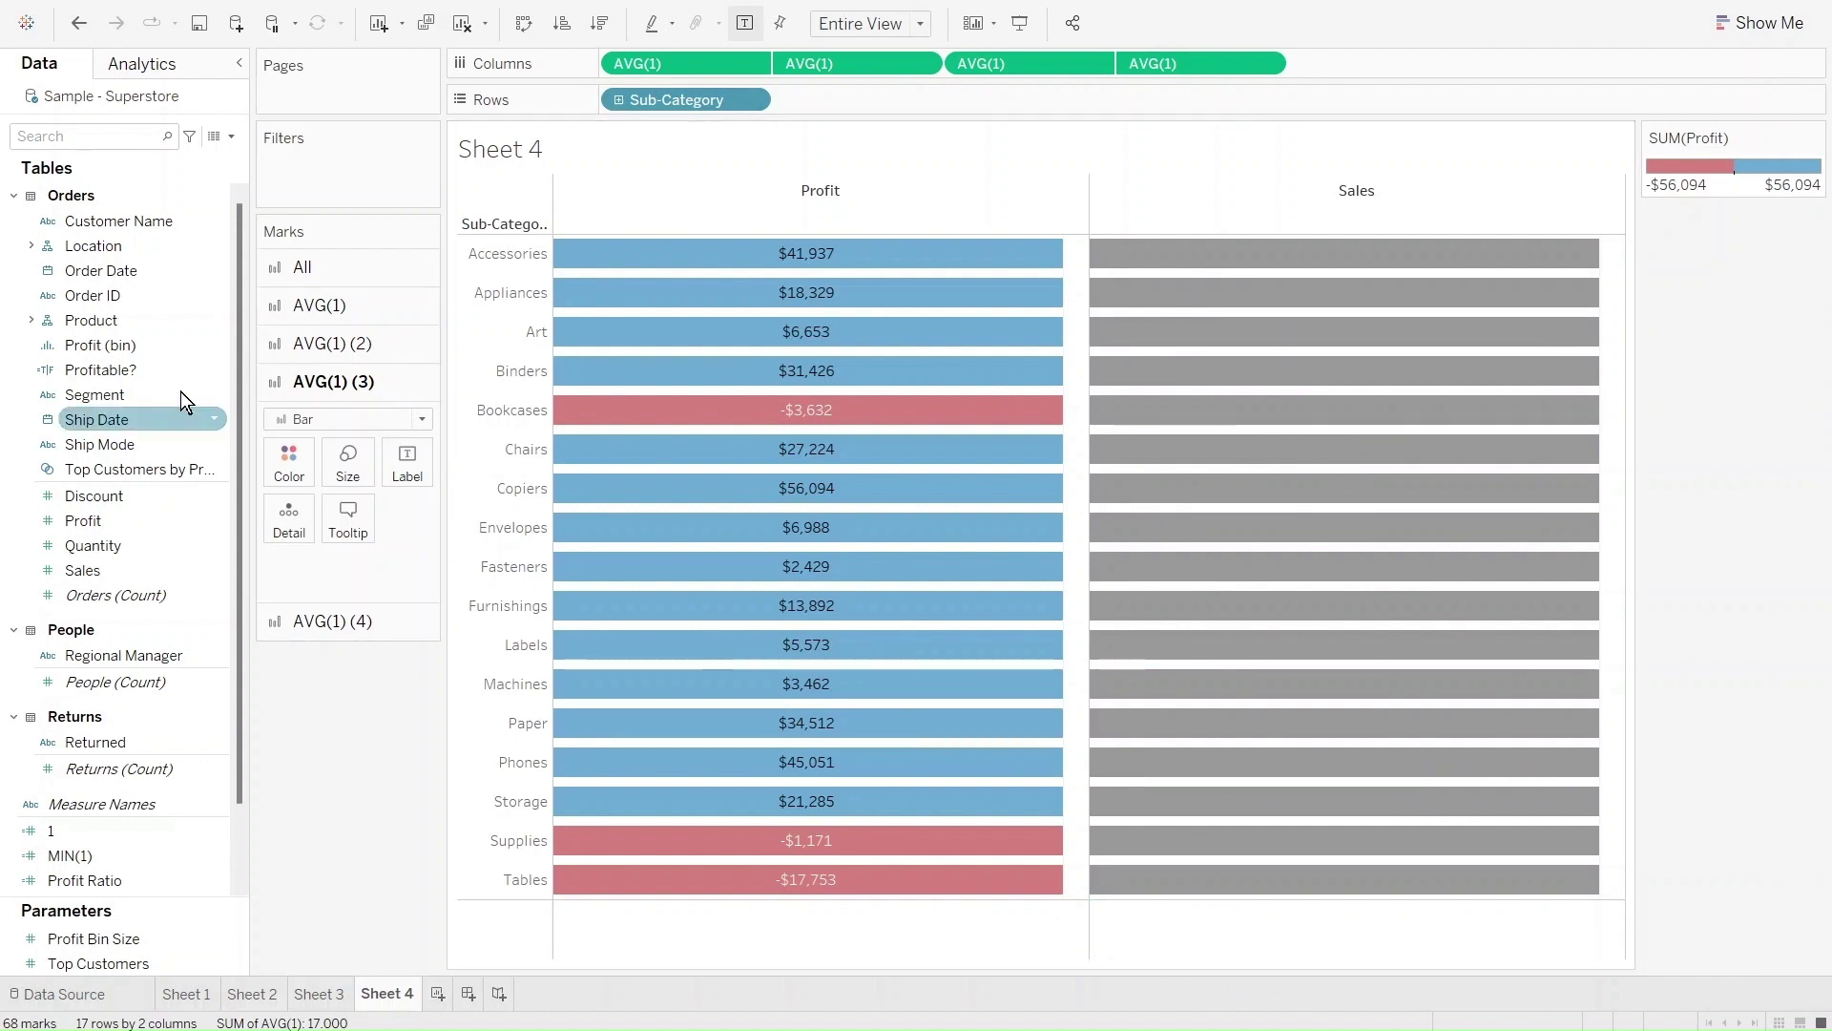
Step: Change the mark type of the third and fourth AVG(1) to Circle
click(363, 619)
click(324, 457)
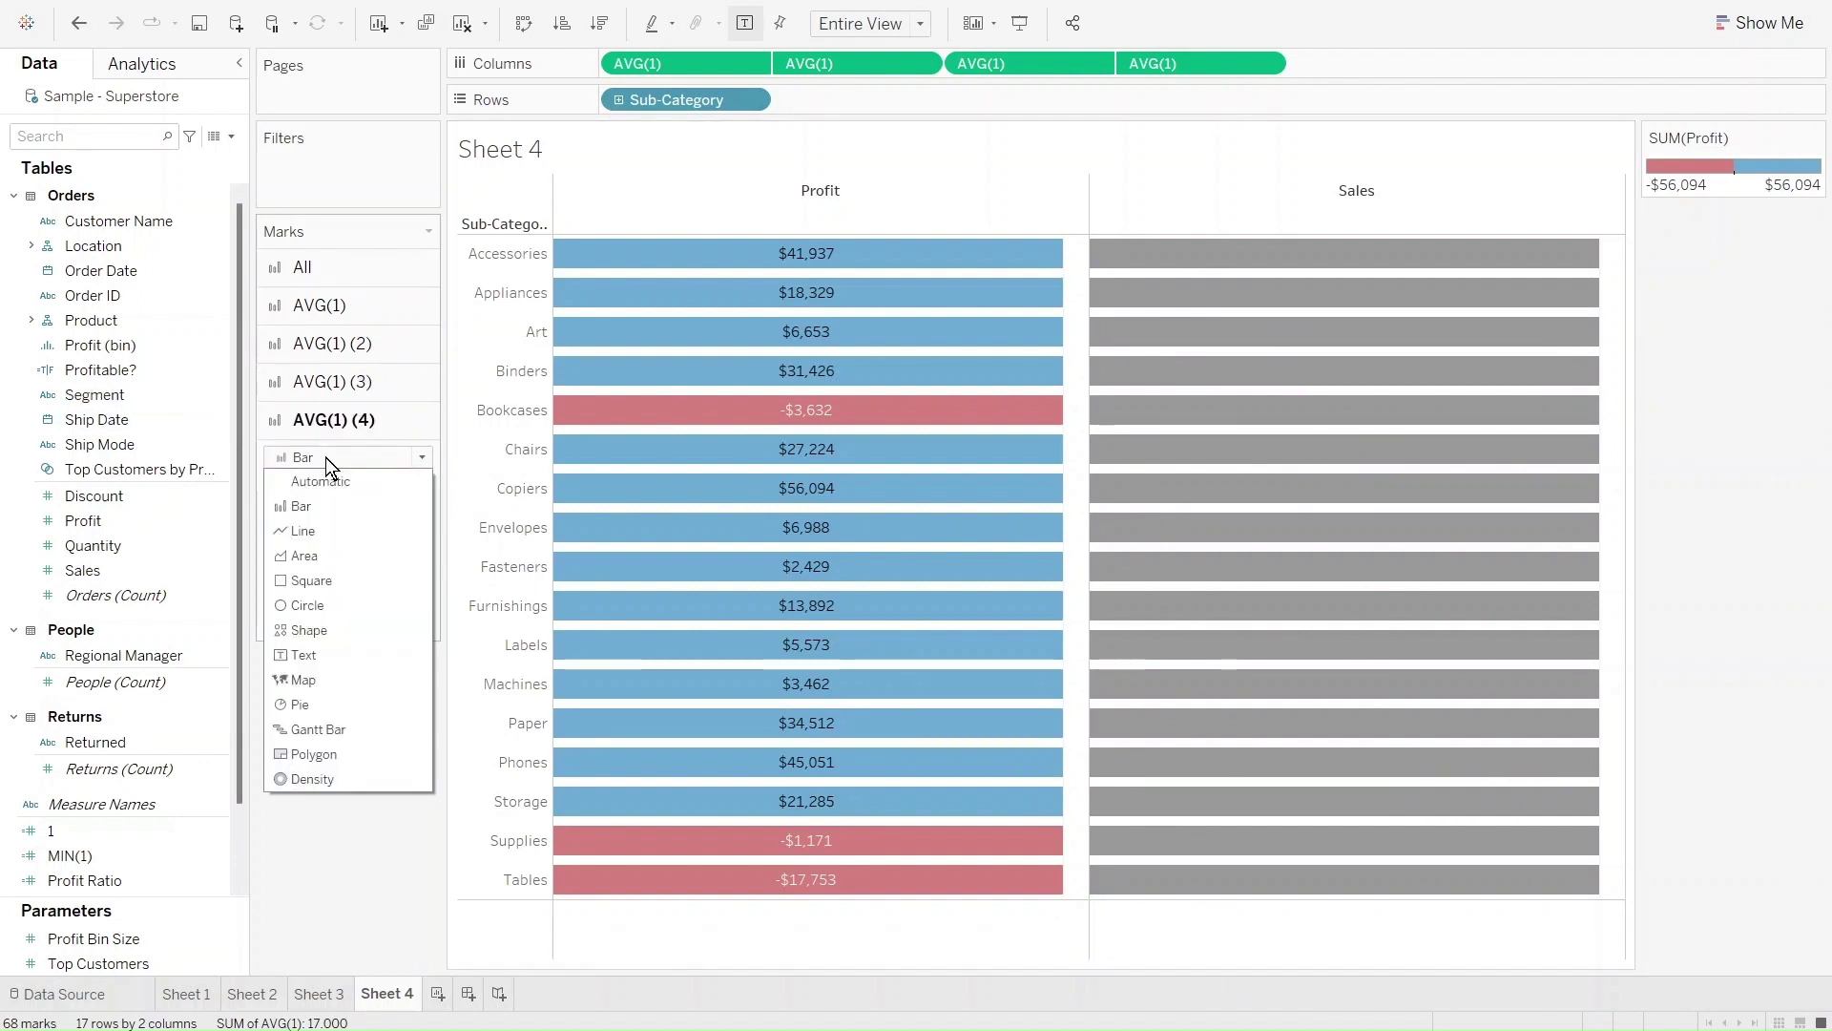
click(318, 604)
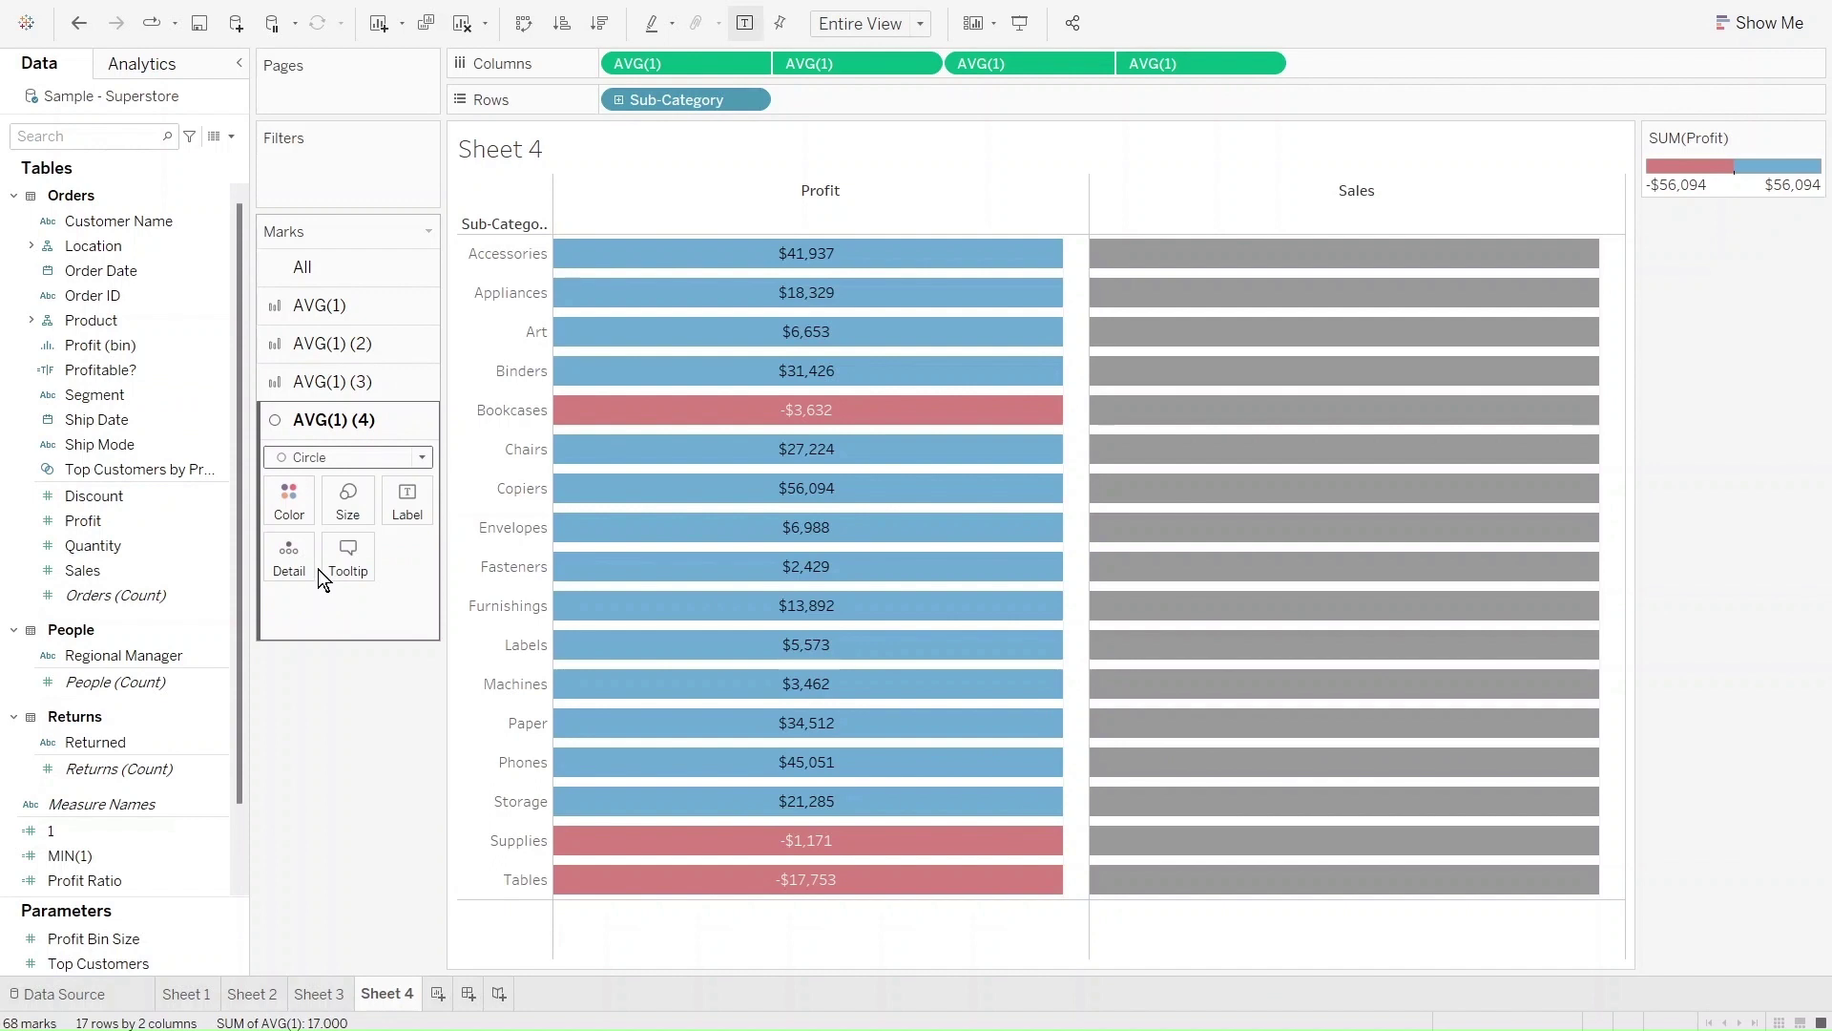
click(315, 381)
click(322, 420)
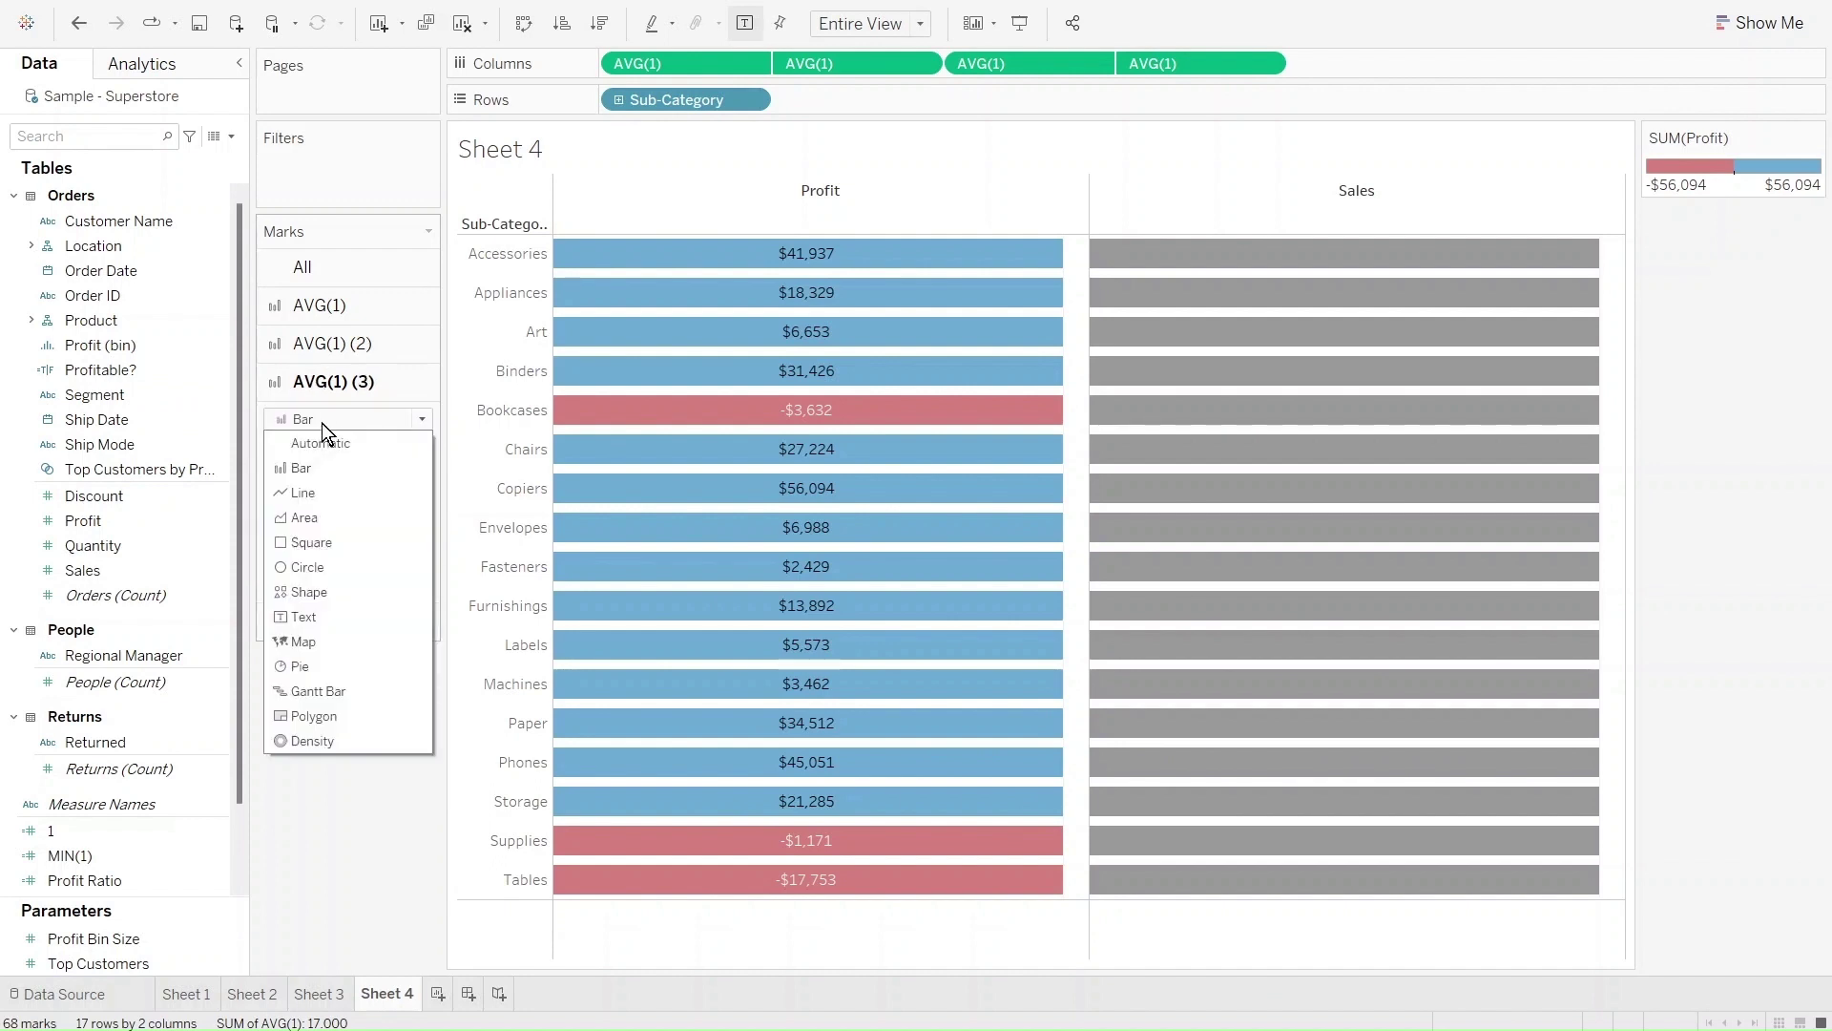
click(325, 561)
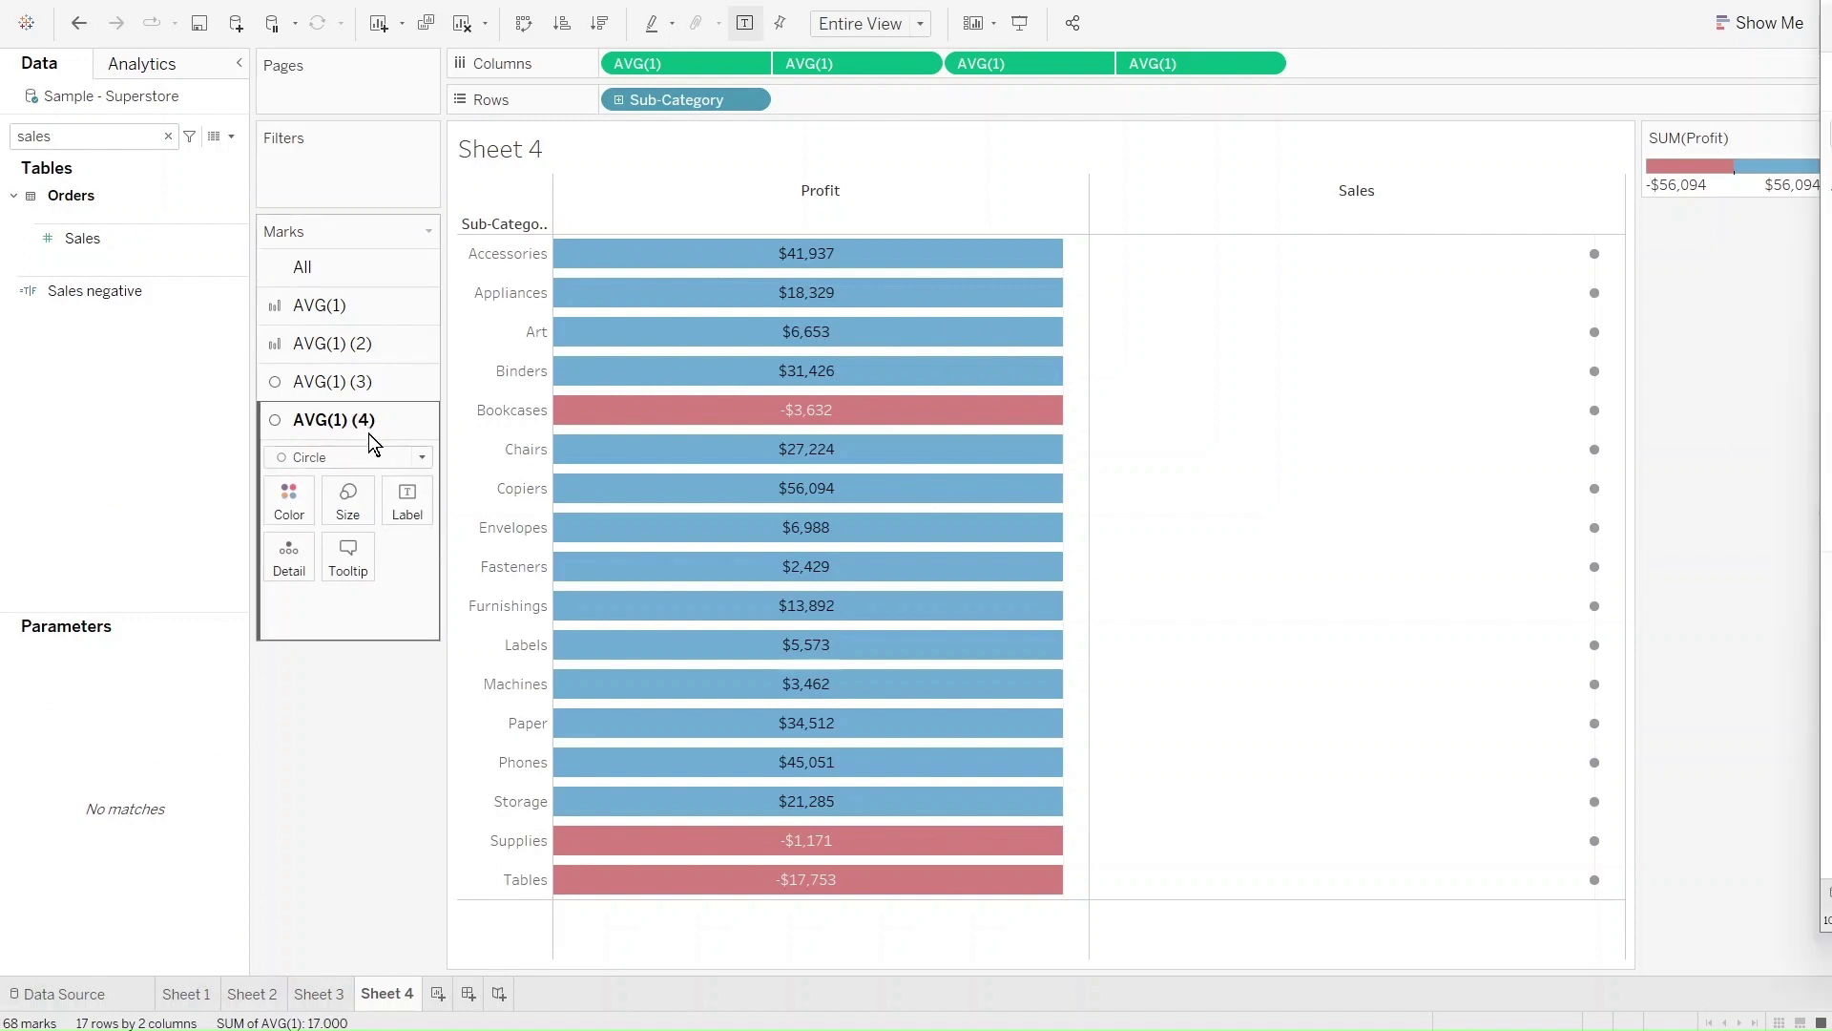
Step: Color the fourth AVG(1) circles by Sales and add Sales as their label
mouse_move(100, 237)
mouse_down()
mouse_move(328, 391)
mouse_move(294, 508)
mouse_up()
drag(82, 238, 399, 496)
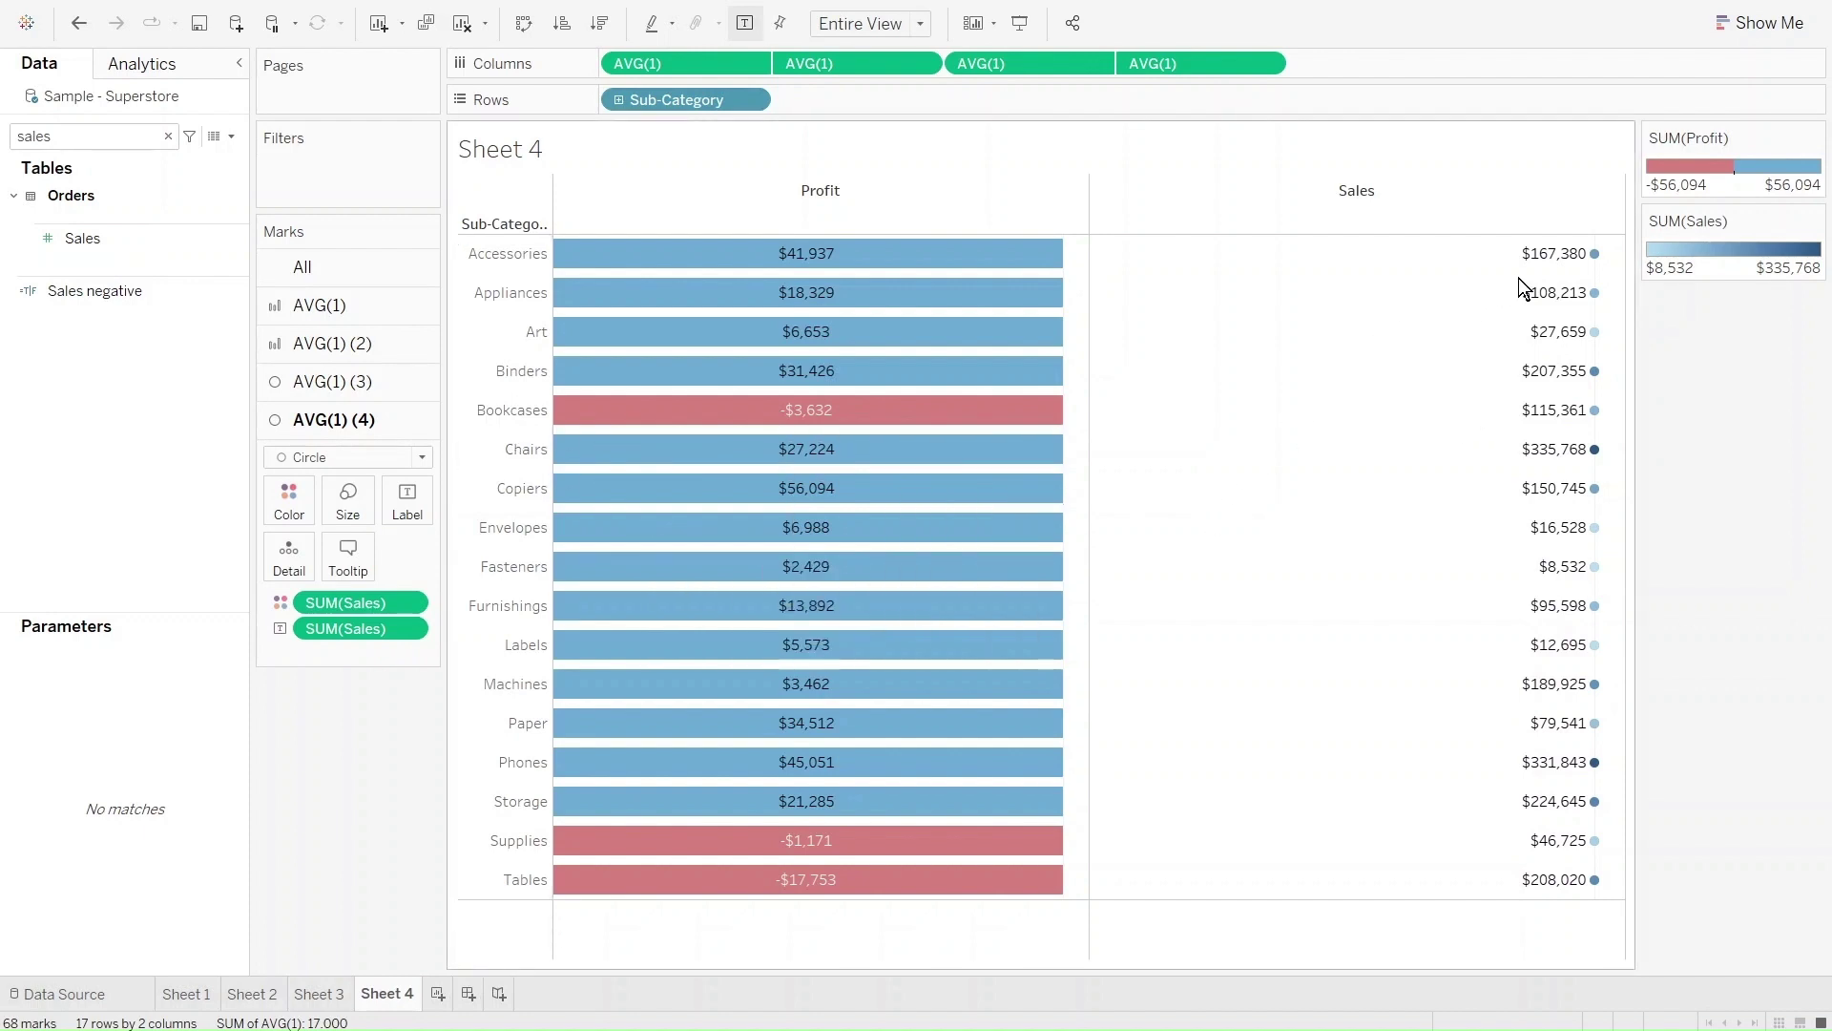
Step: Change the third AVG(1) on Columns to AVG([1])+1 and enlarge the Sales-colored circles of the last AVG(1)
double_click(1032, 59)
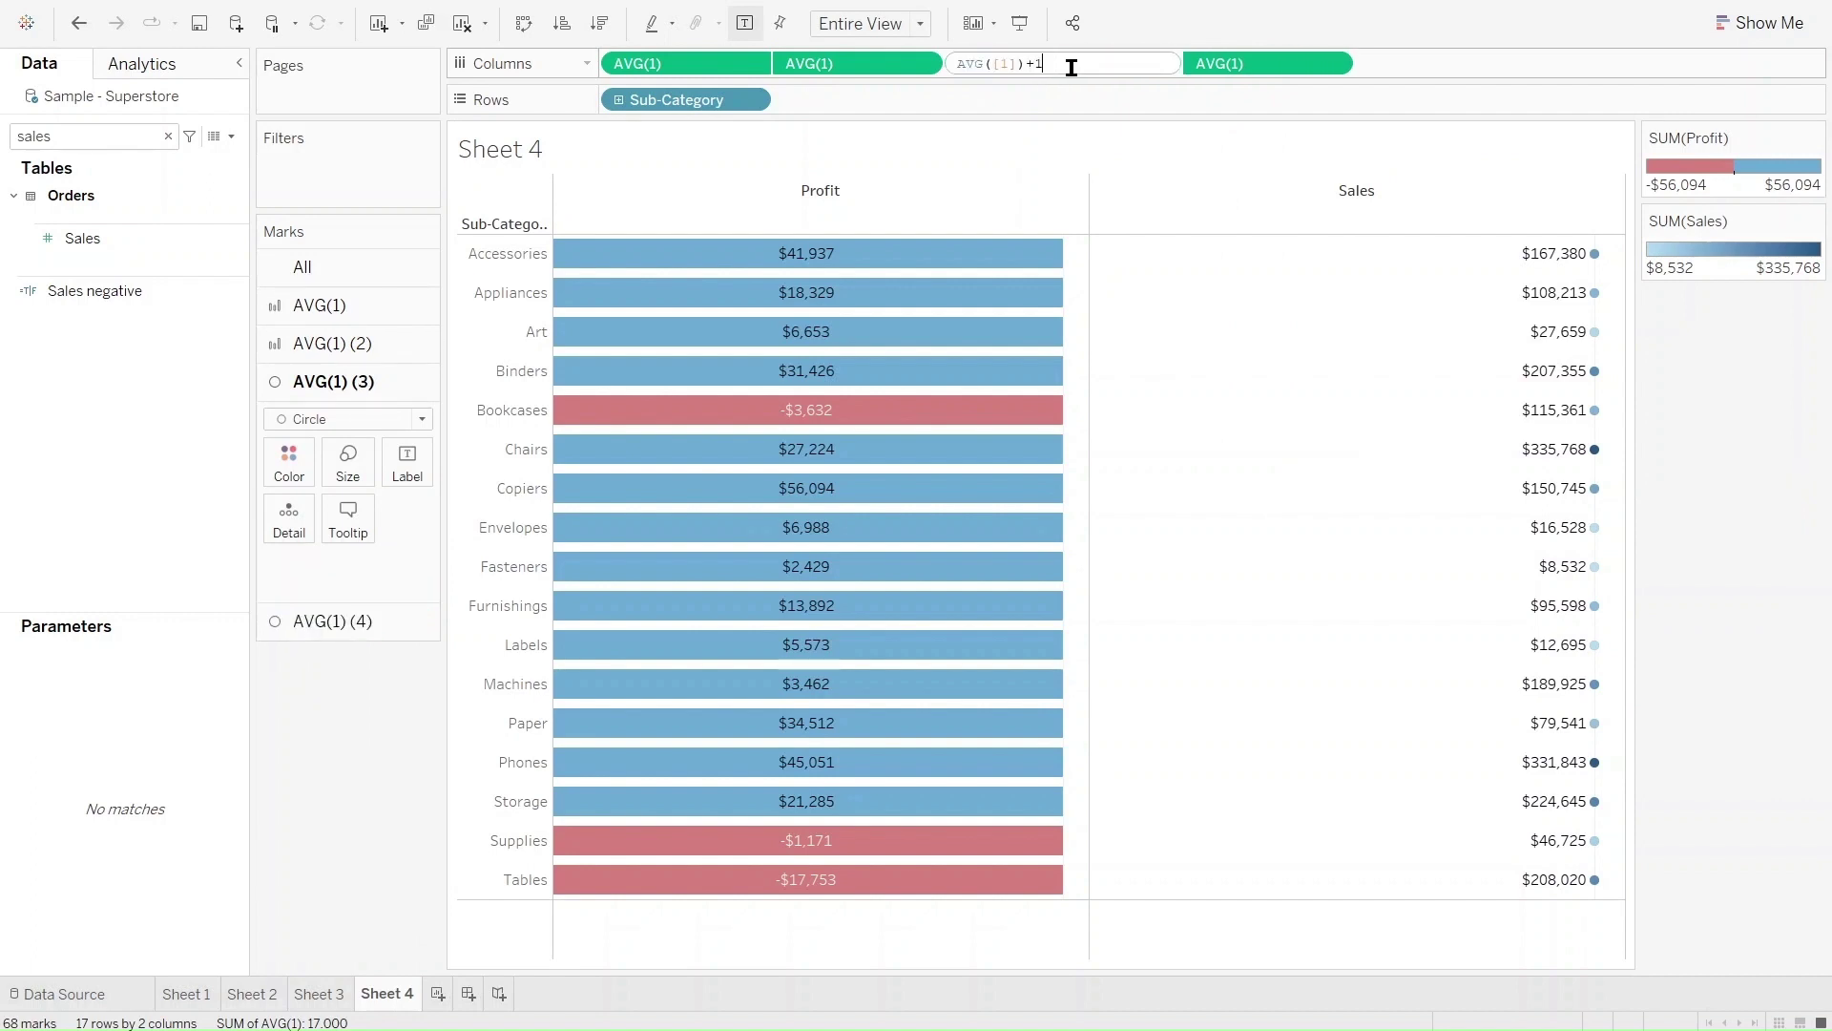
key(Return)
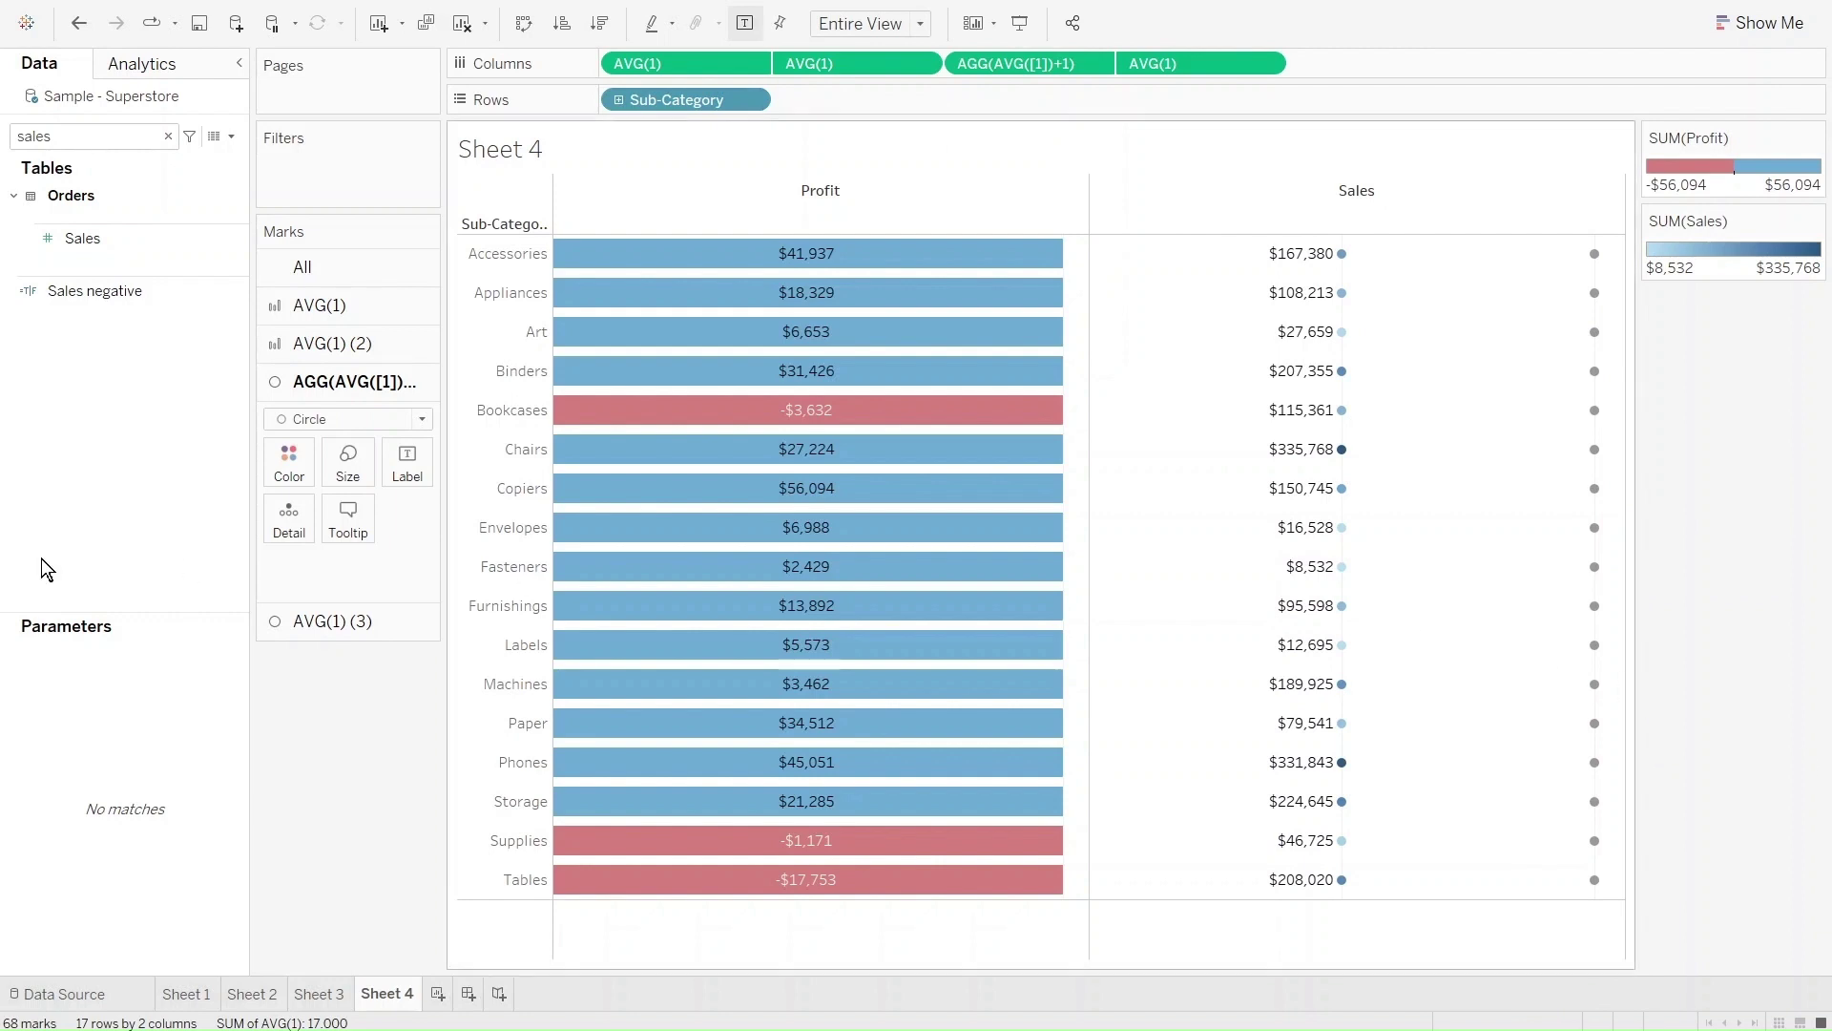
click(364, 630)
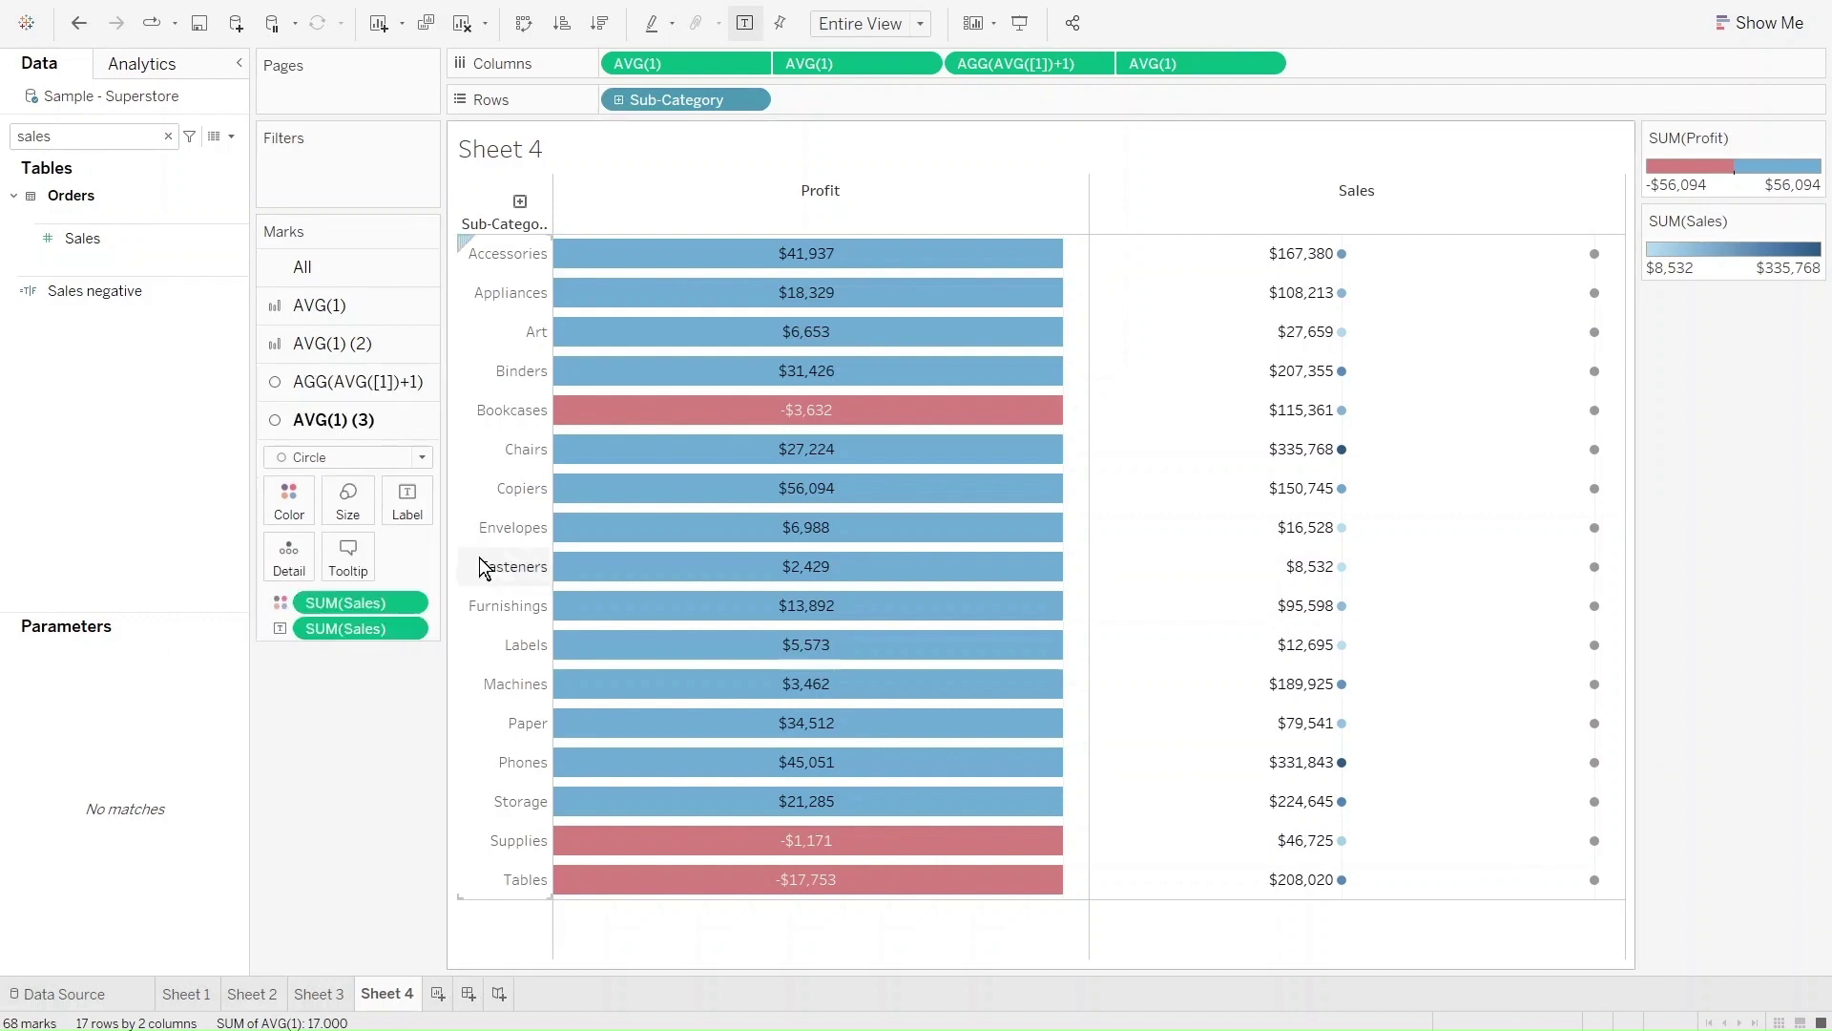
click(340, 496)
drag(405, 563, 429, 550)
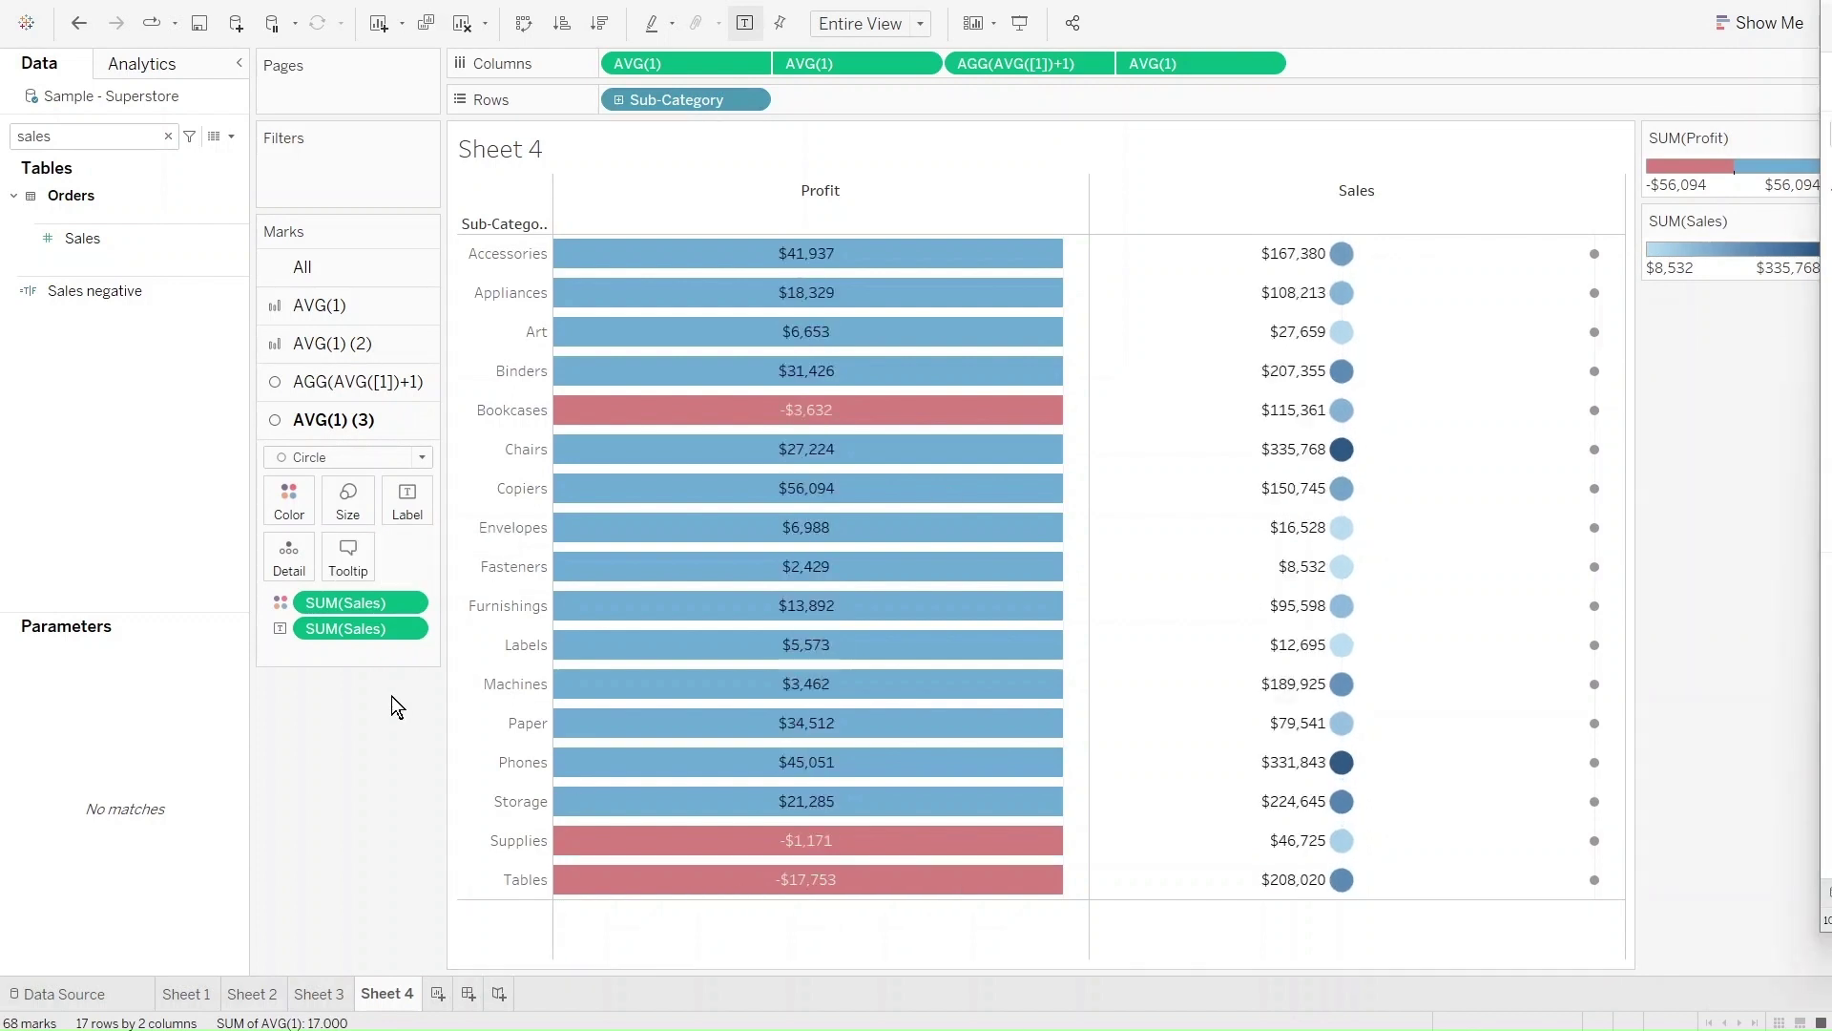
Step: Set the Sales circle colors to the CB_Blues palette with stepped color in 3 steps
click(289, 498)
click(353, 573)
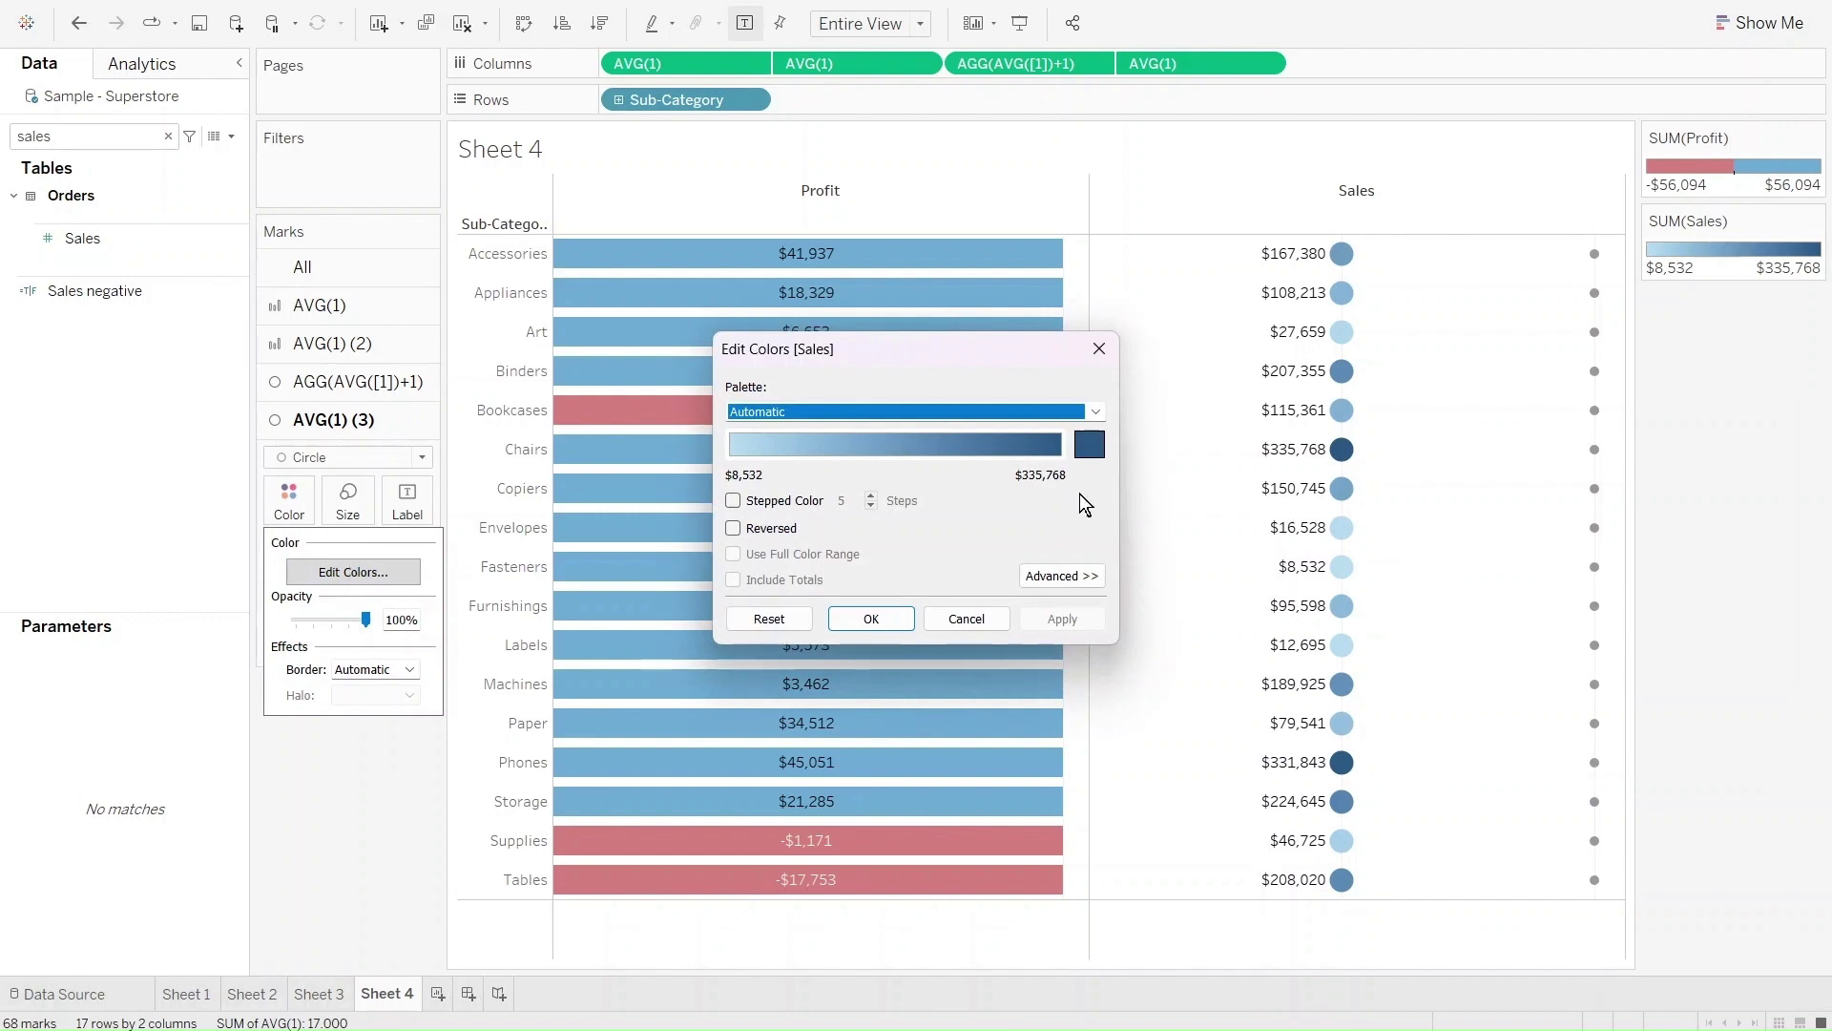
click(970, 411)
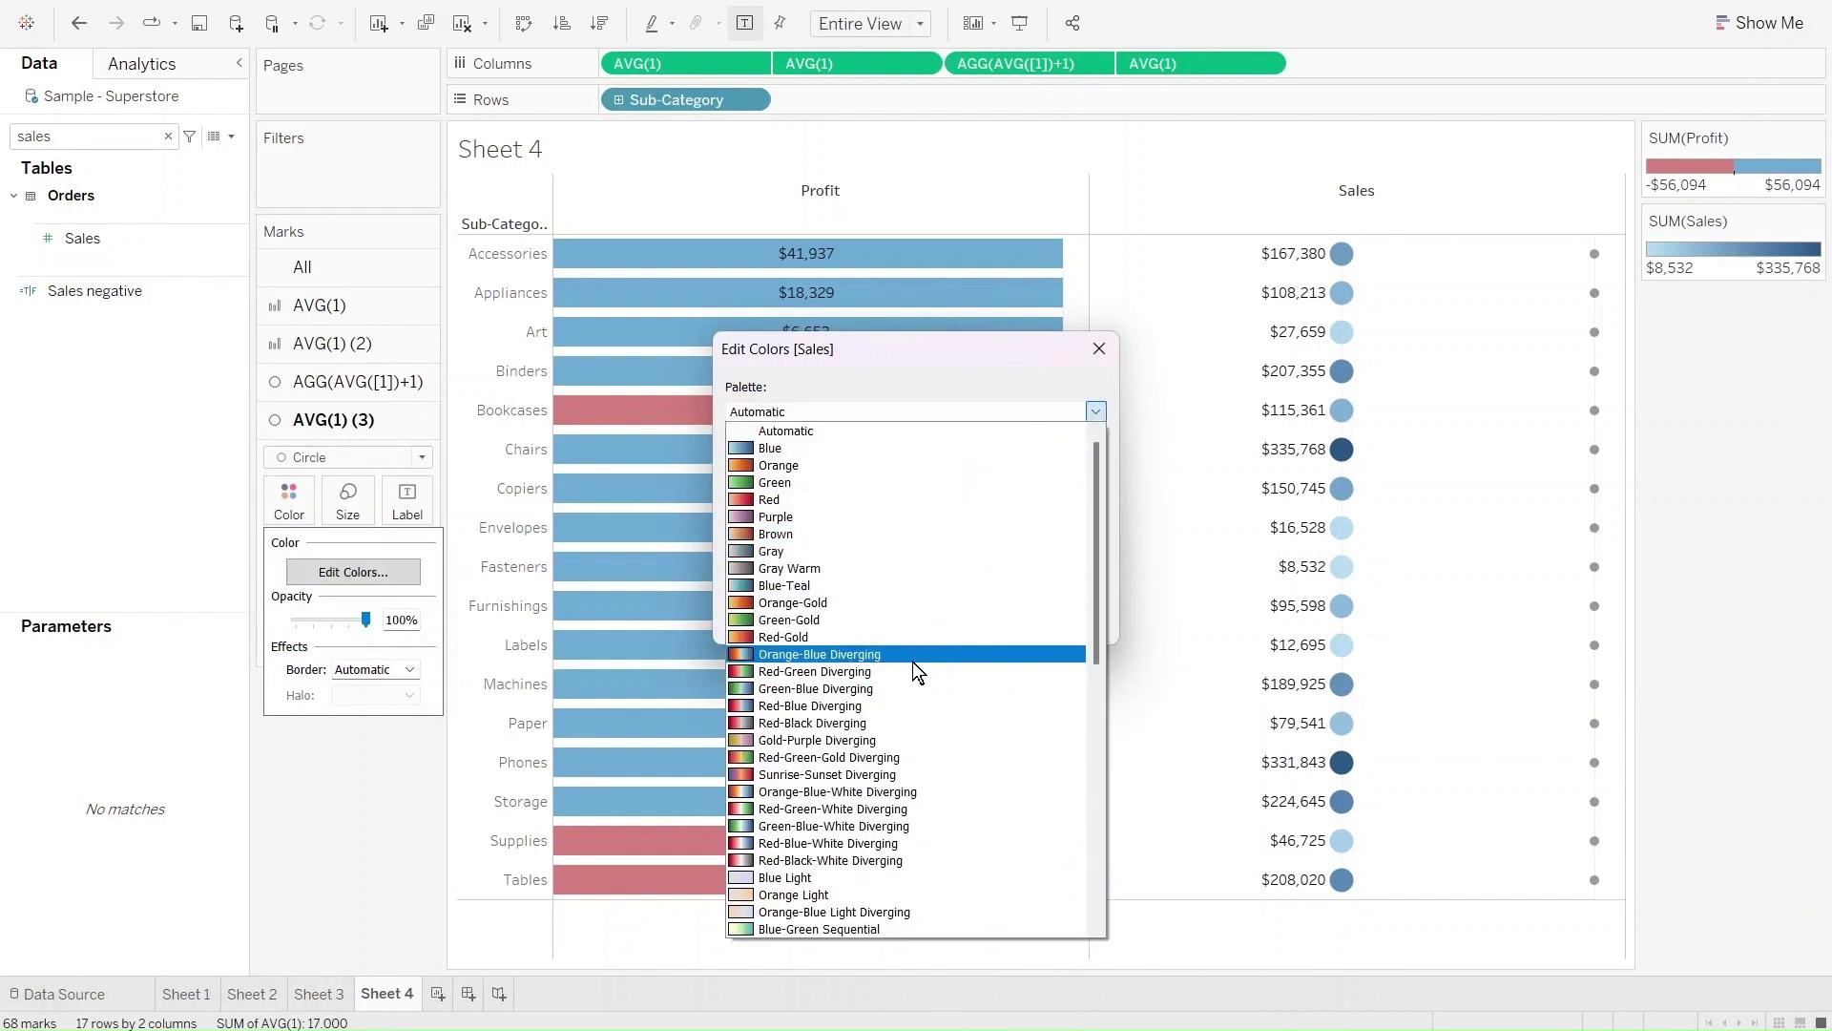
scroll(912, 725, down, 7)
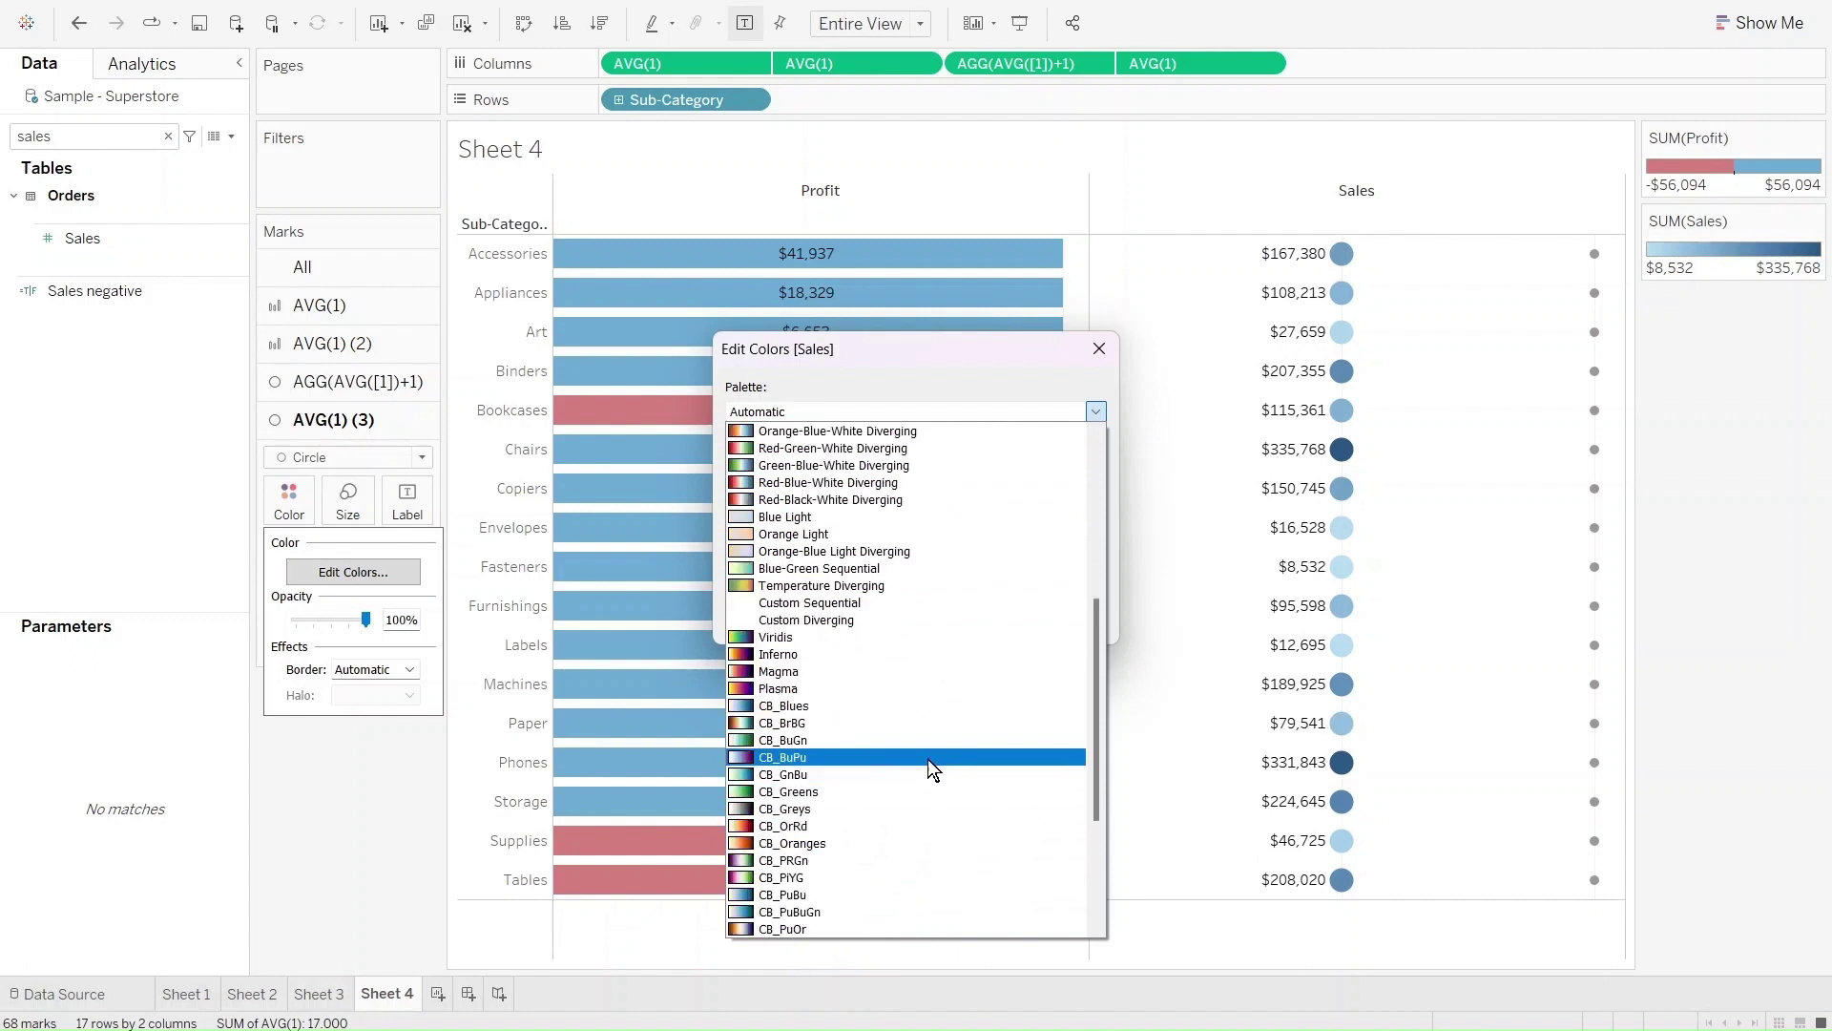
scroll(923, 758, down, 2)
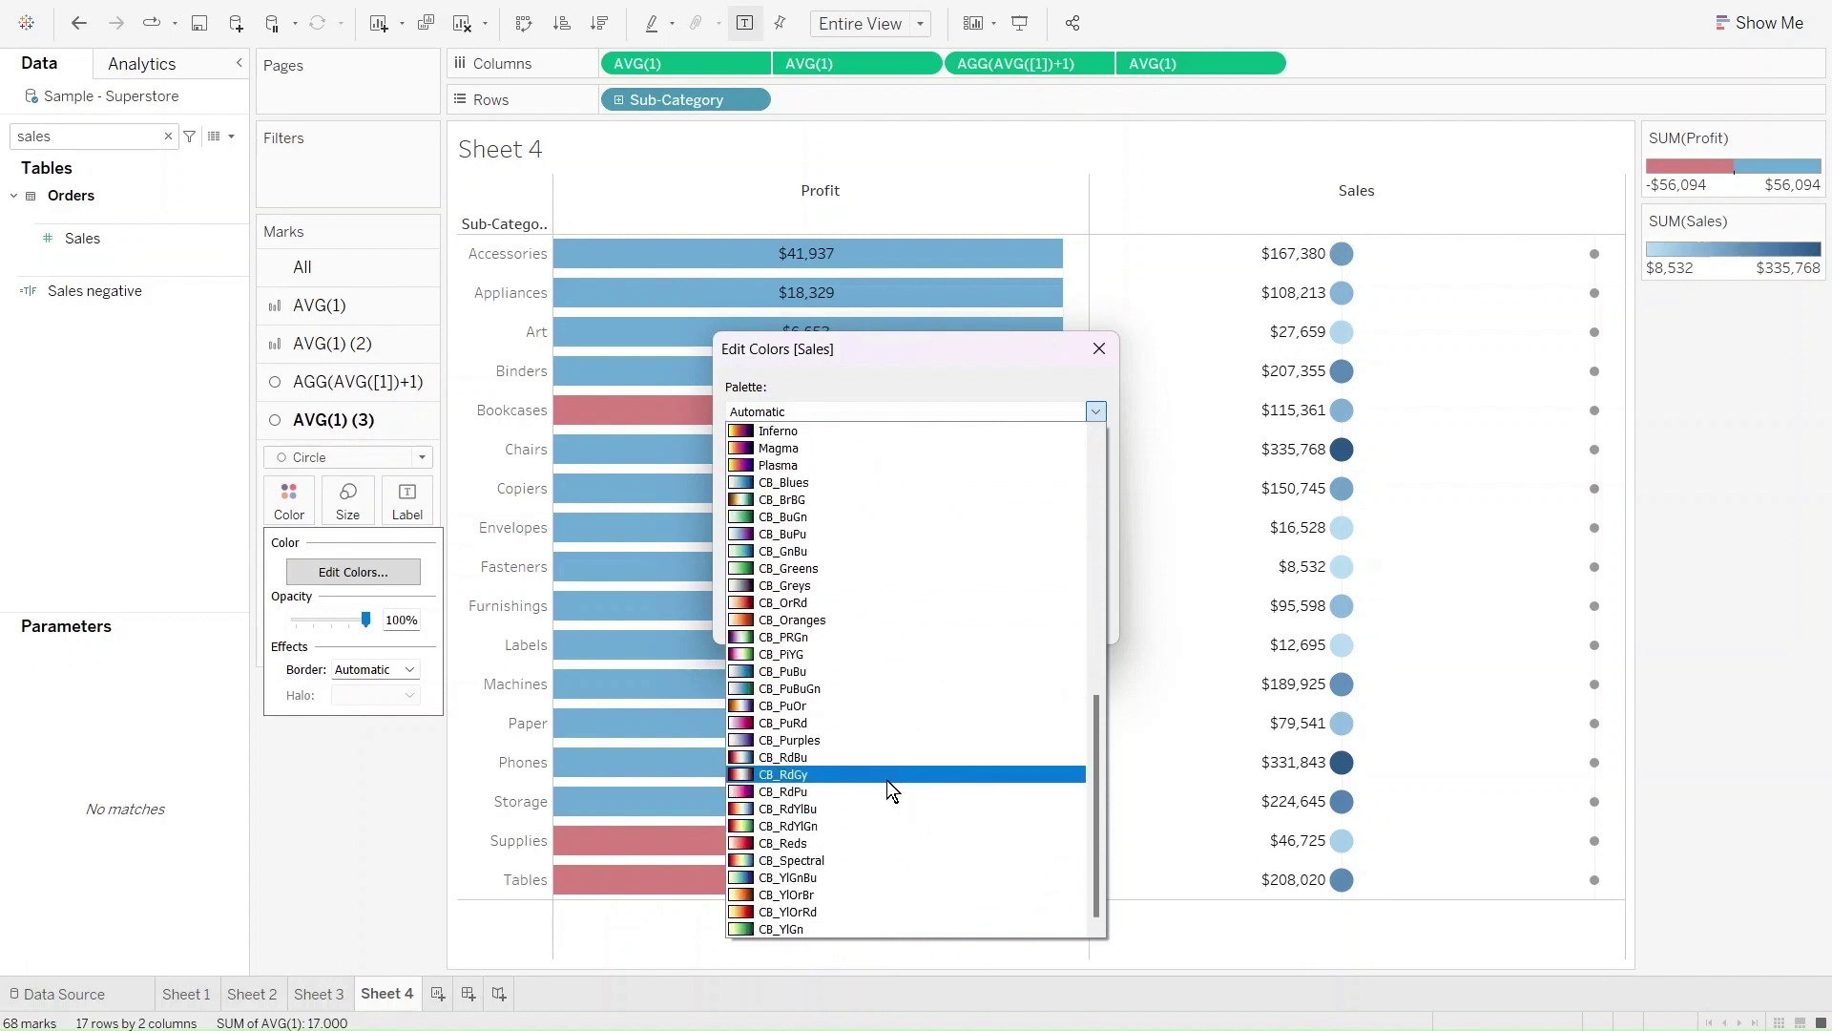
click(822, 481)
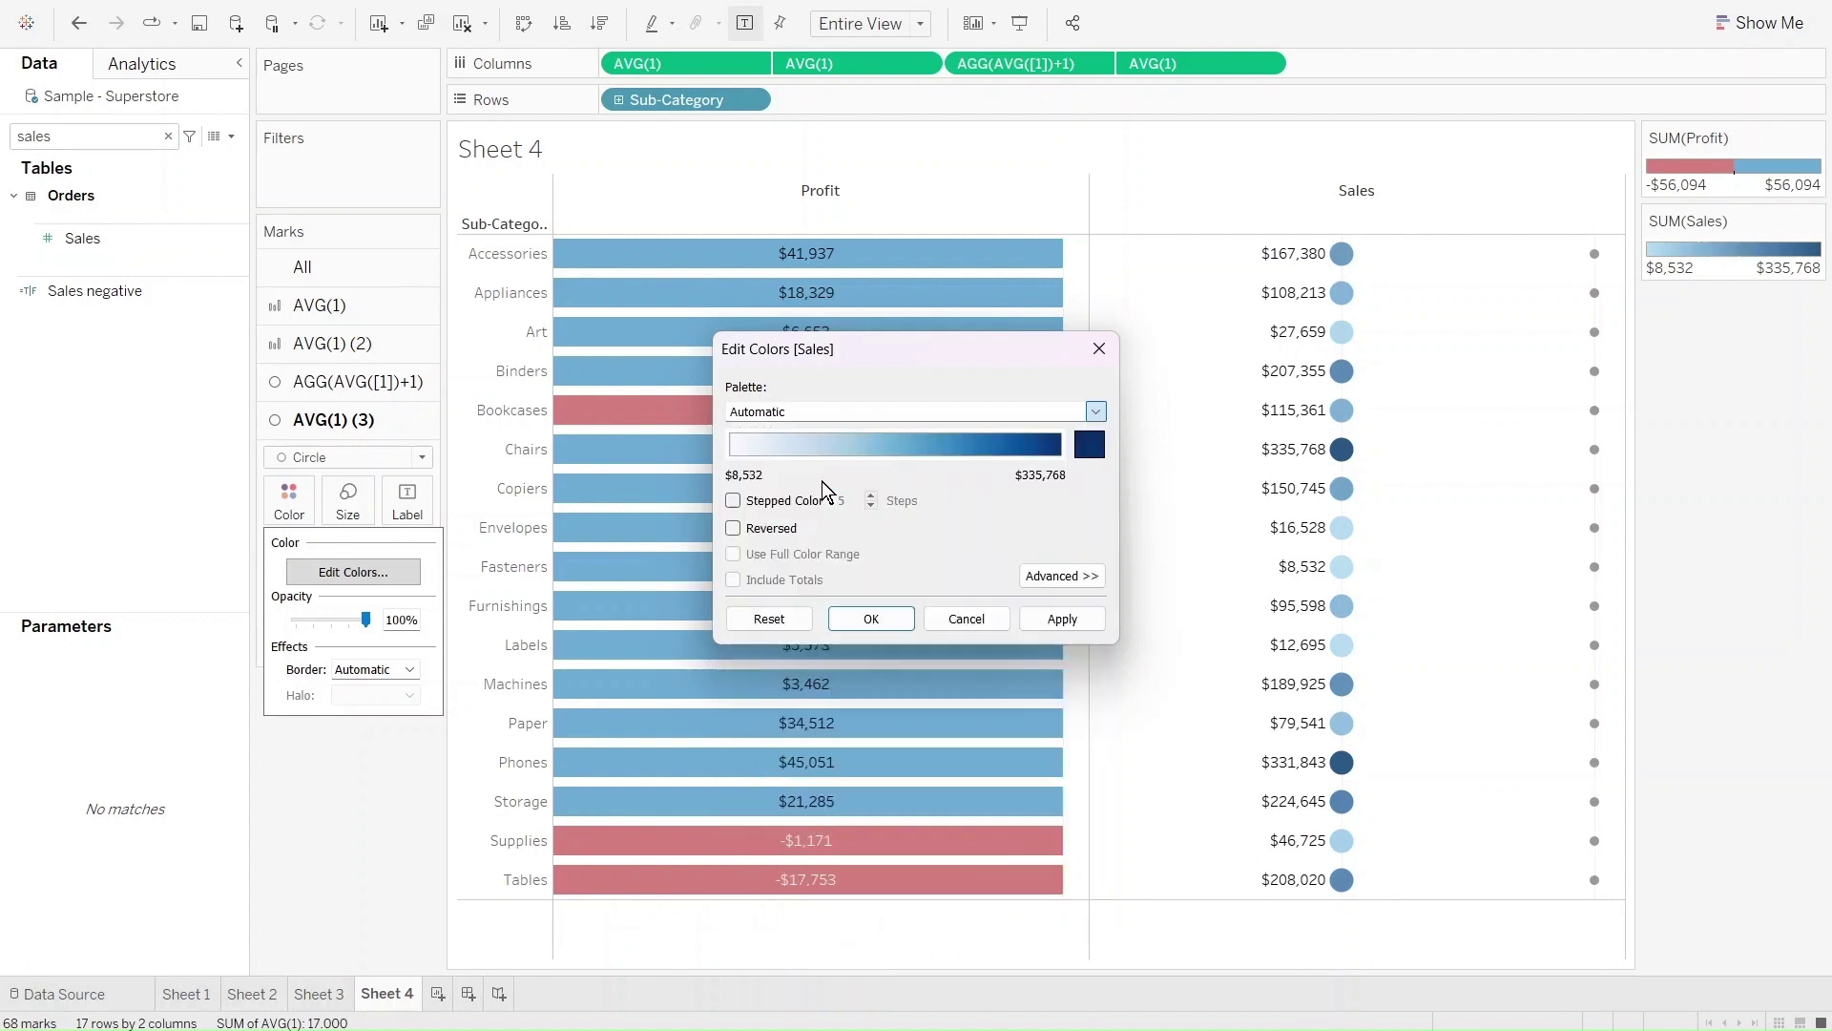
click(771, 513)
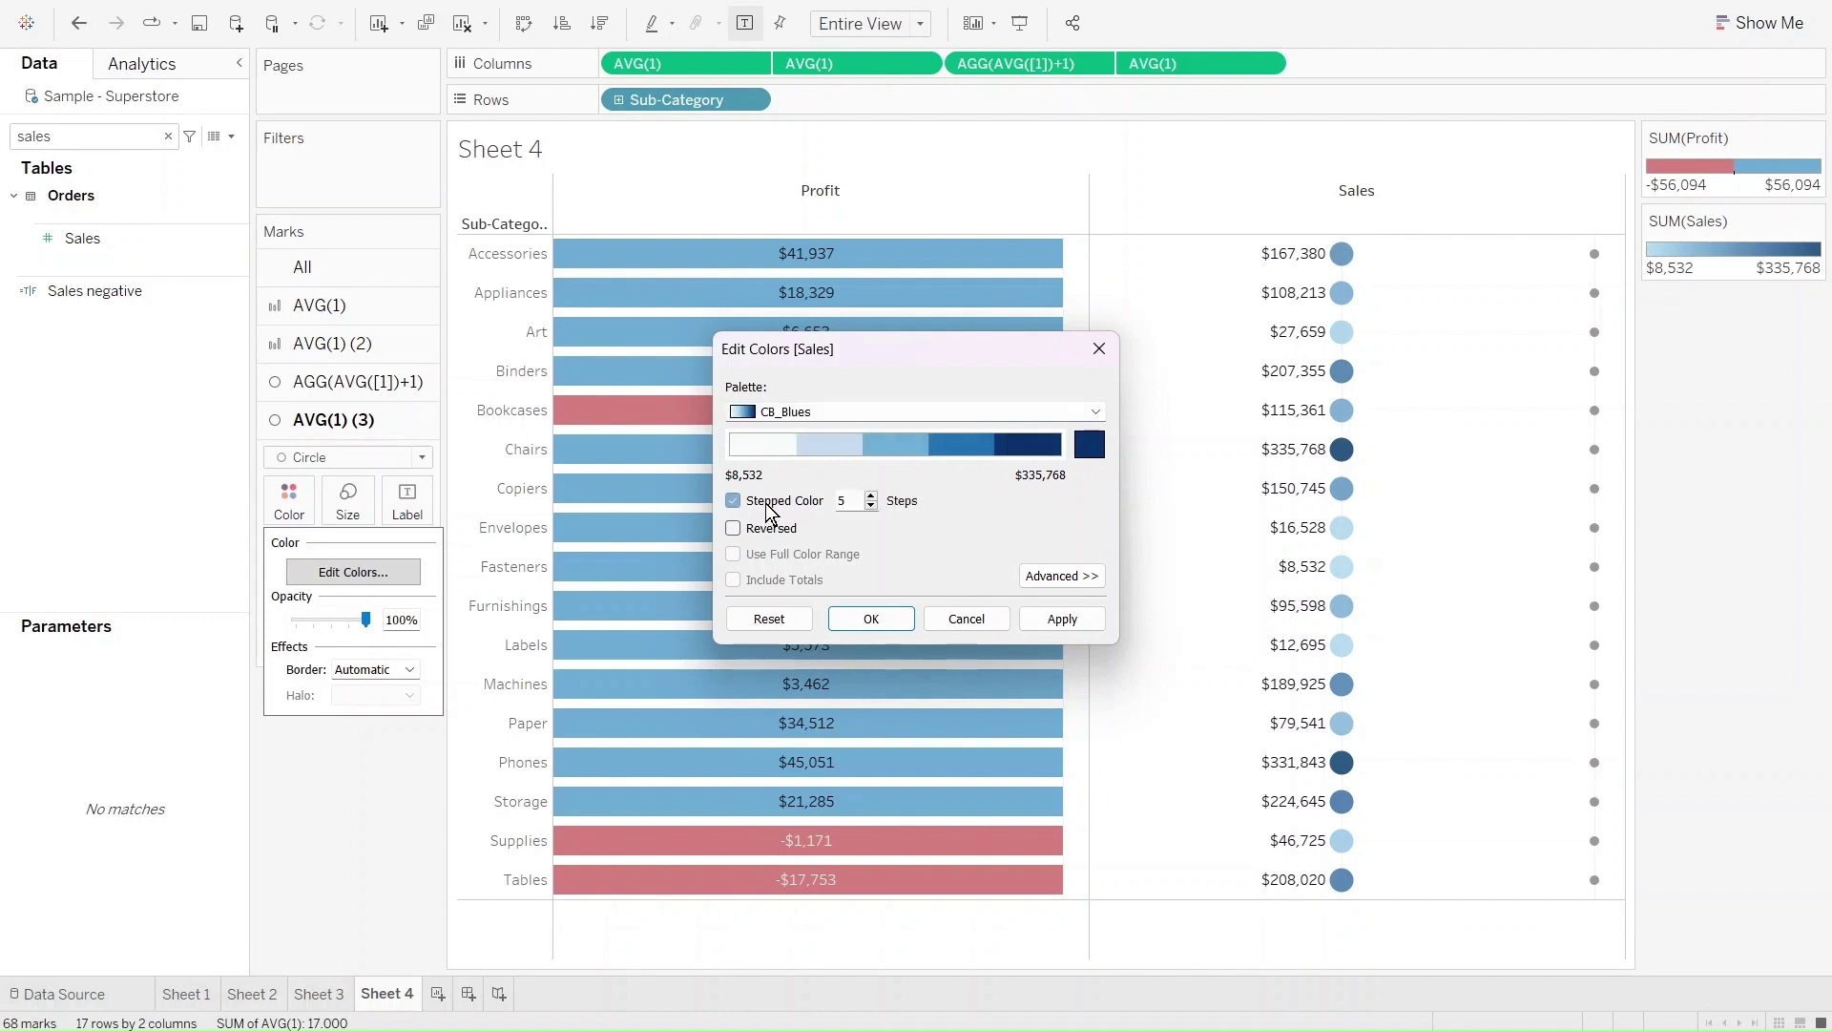
click(871, 505)
click(872, 505)
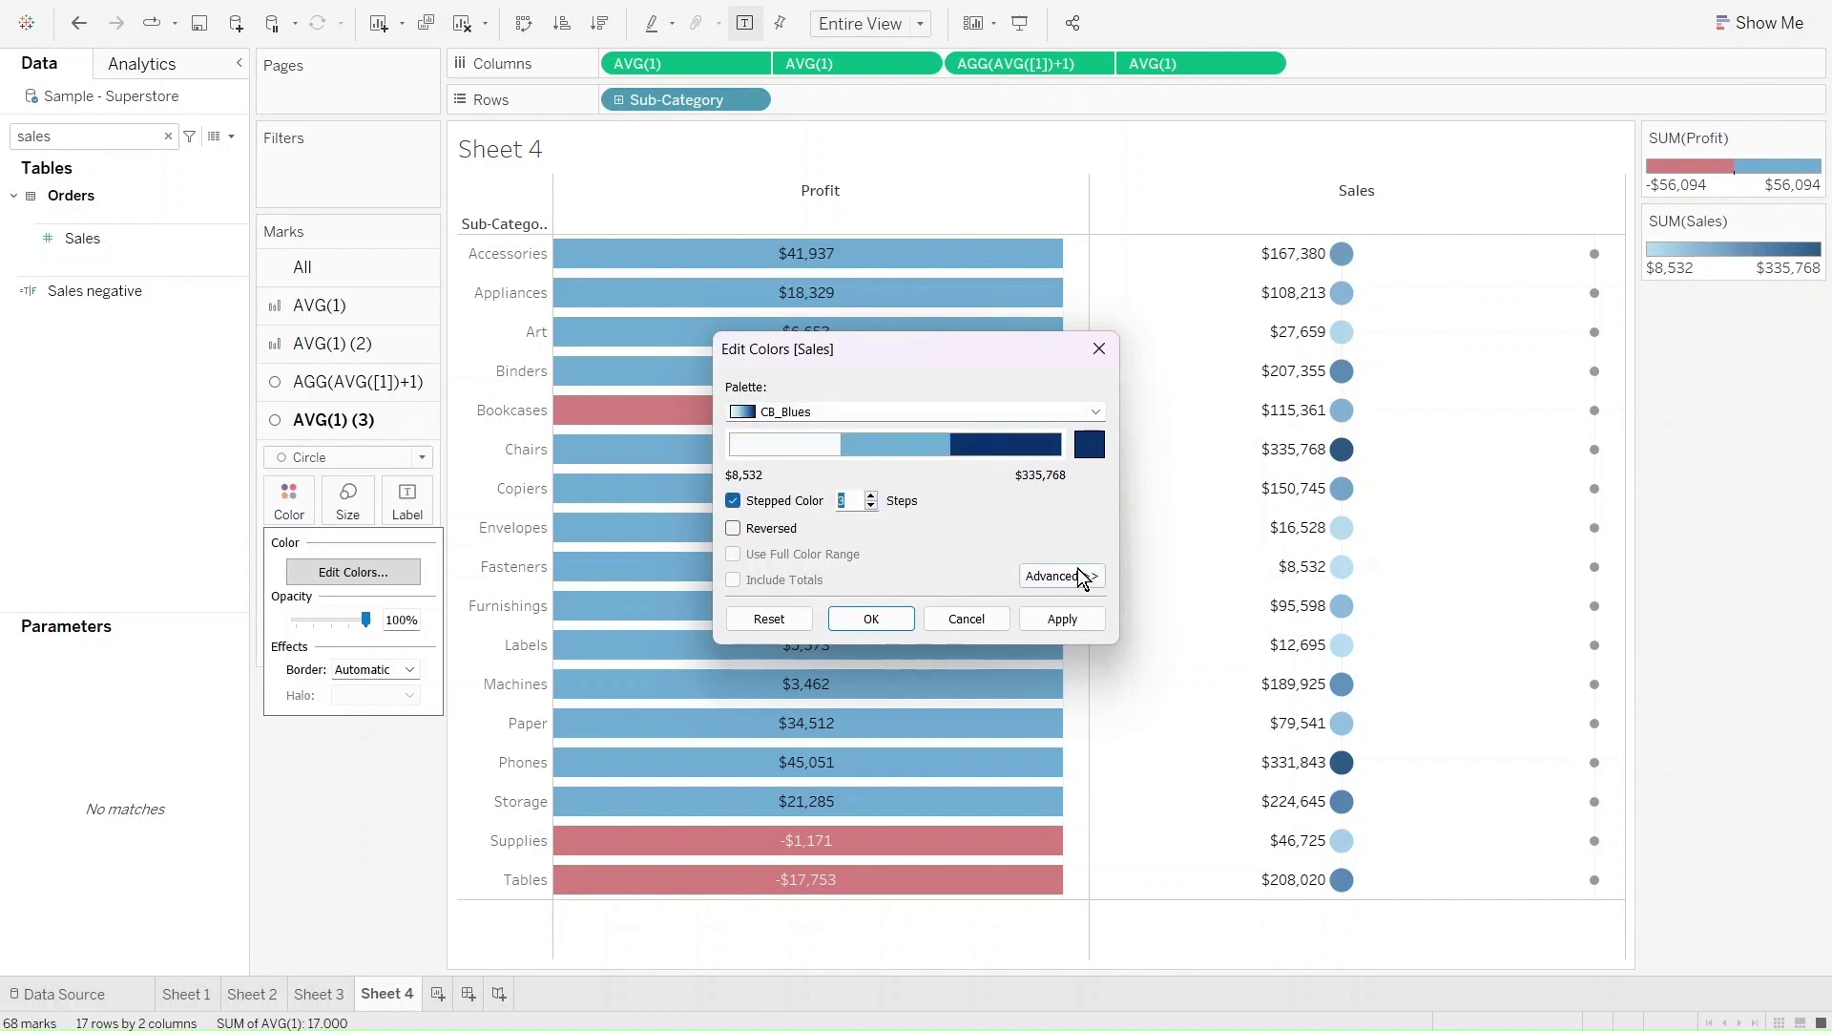
click(1068, 620)
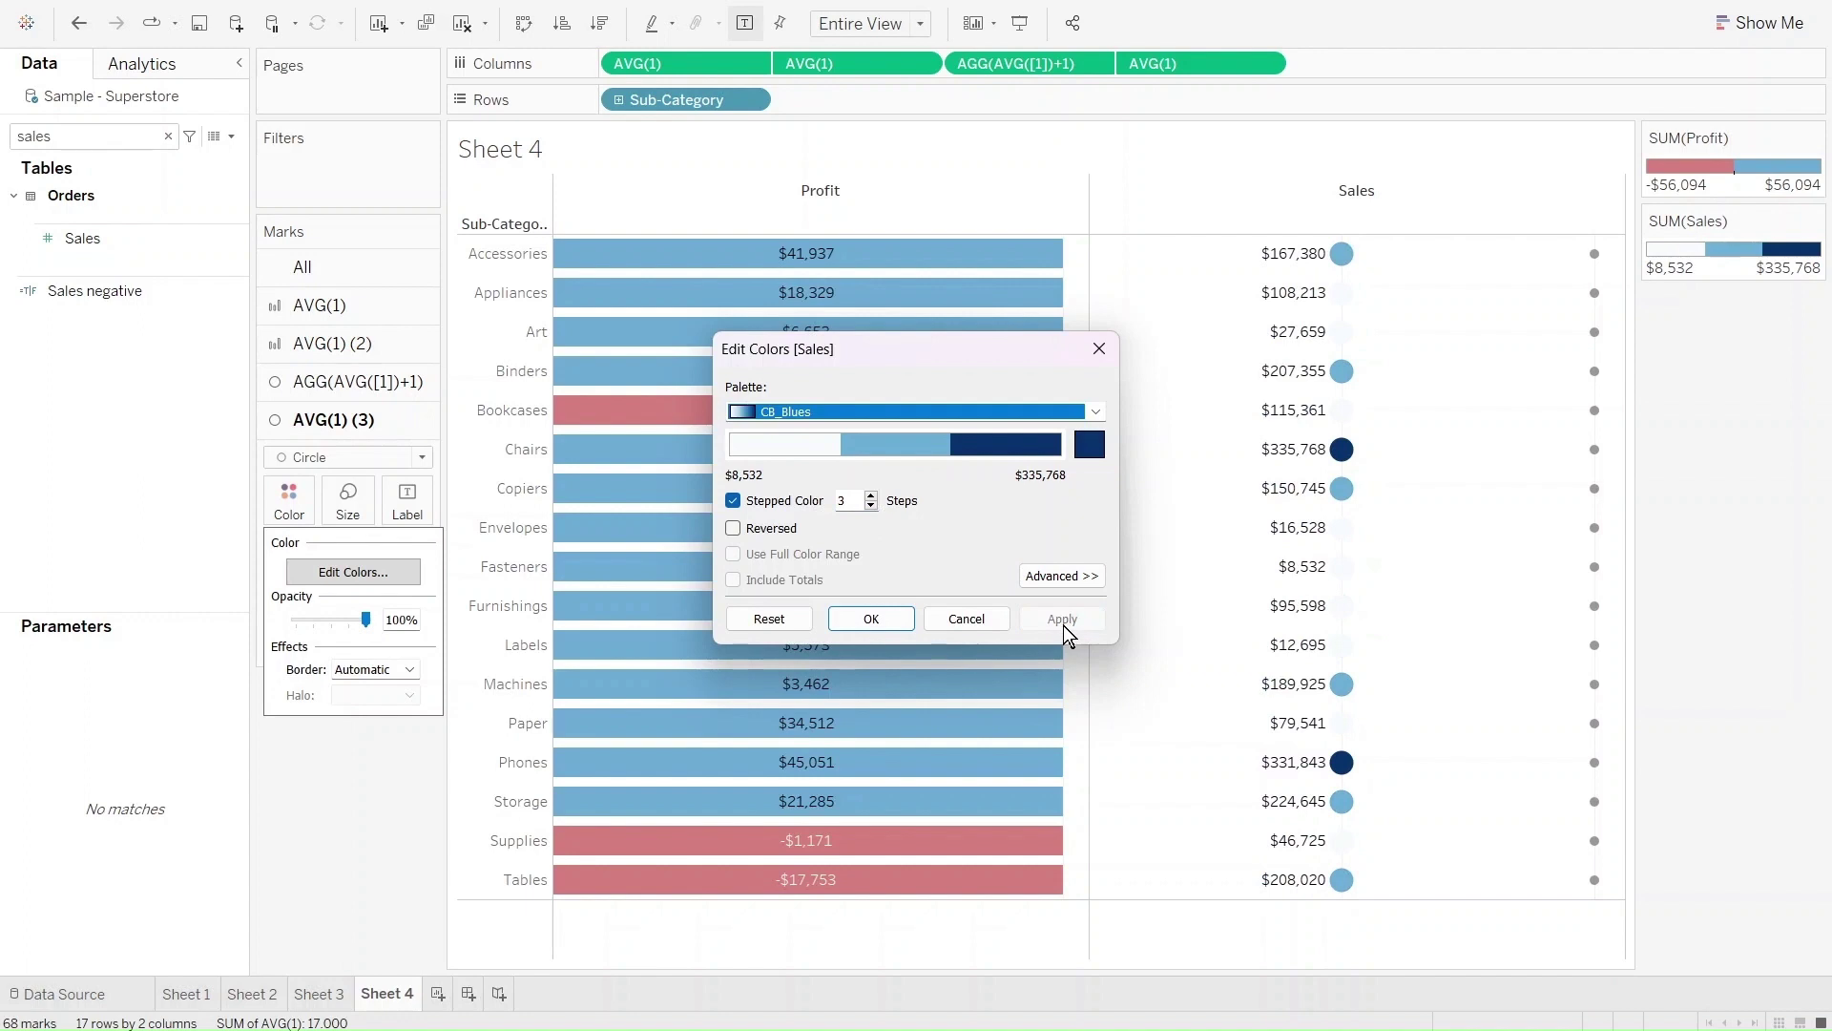
click(1099, 350)
Step: Give the Sales circles a black border
click(288, 498)
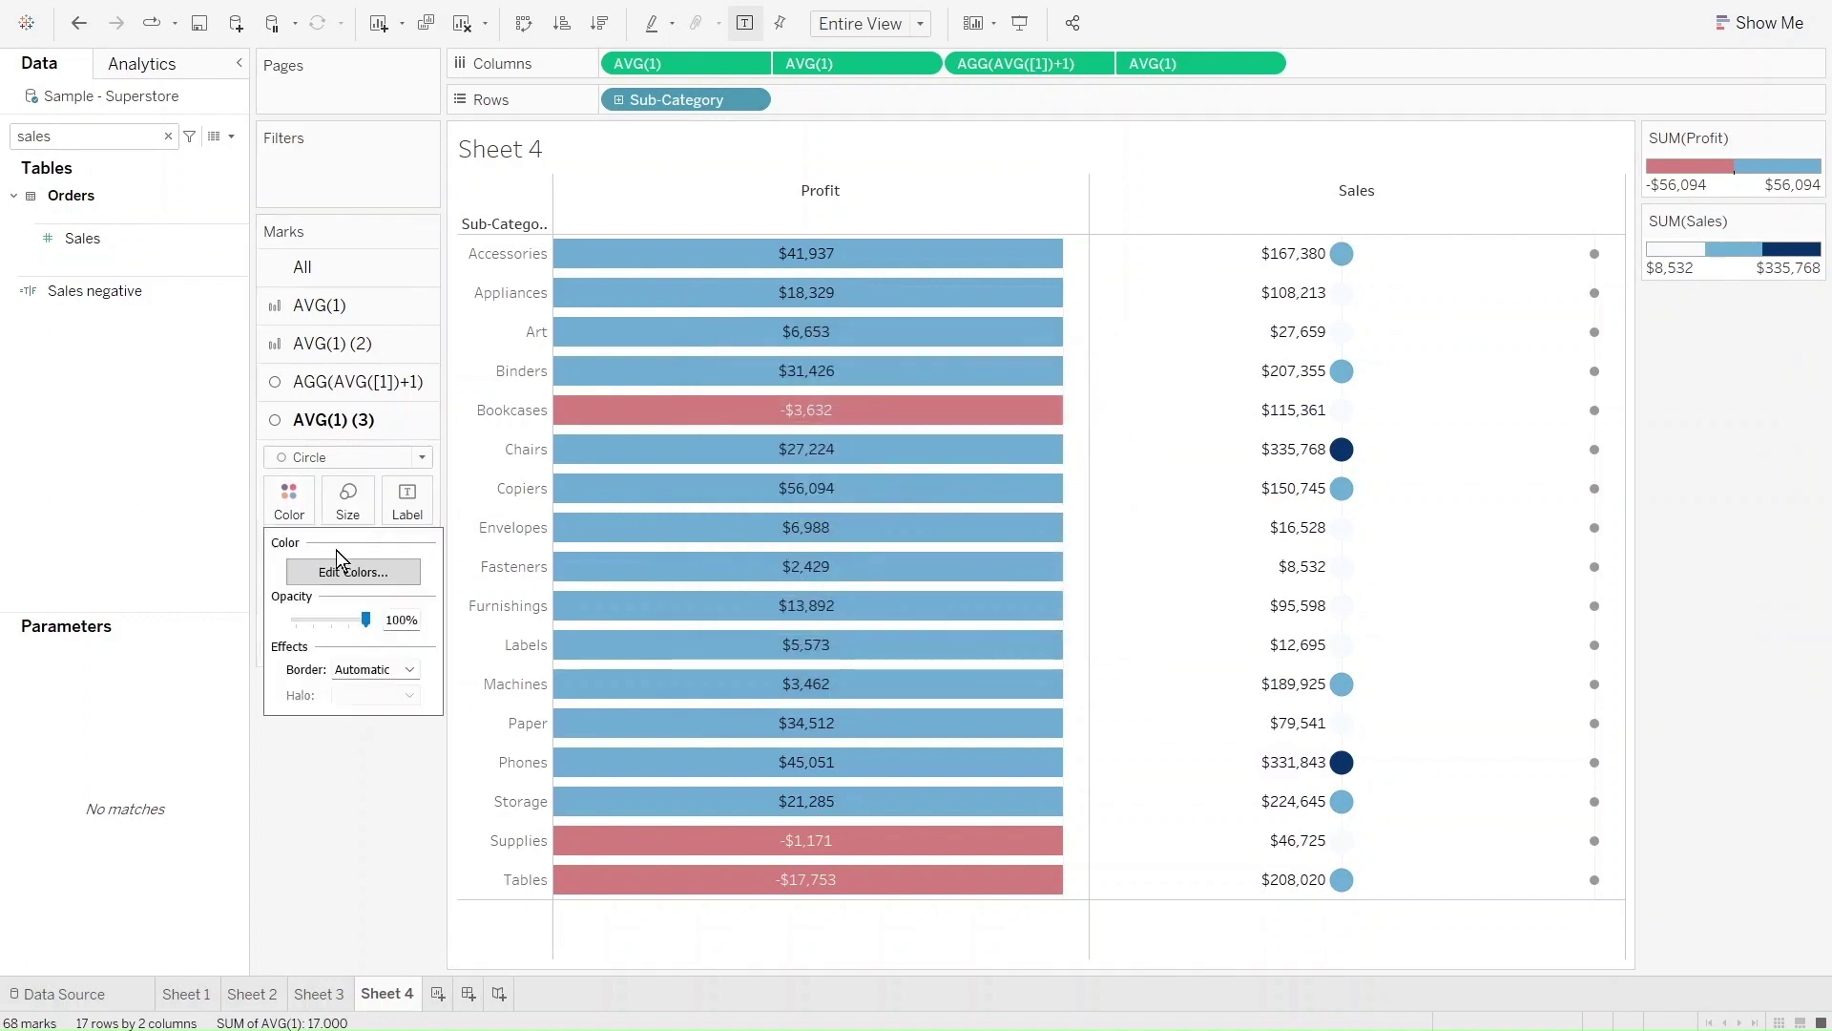
click(350, 671)
click(347, 751)
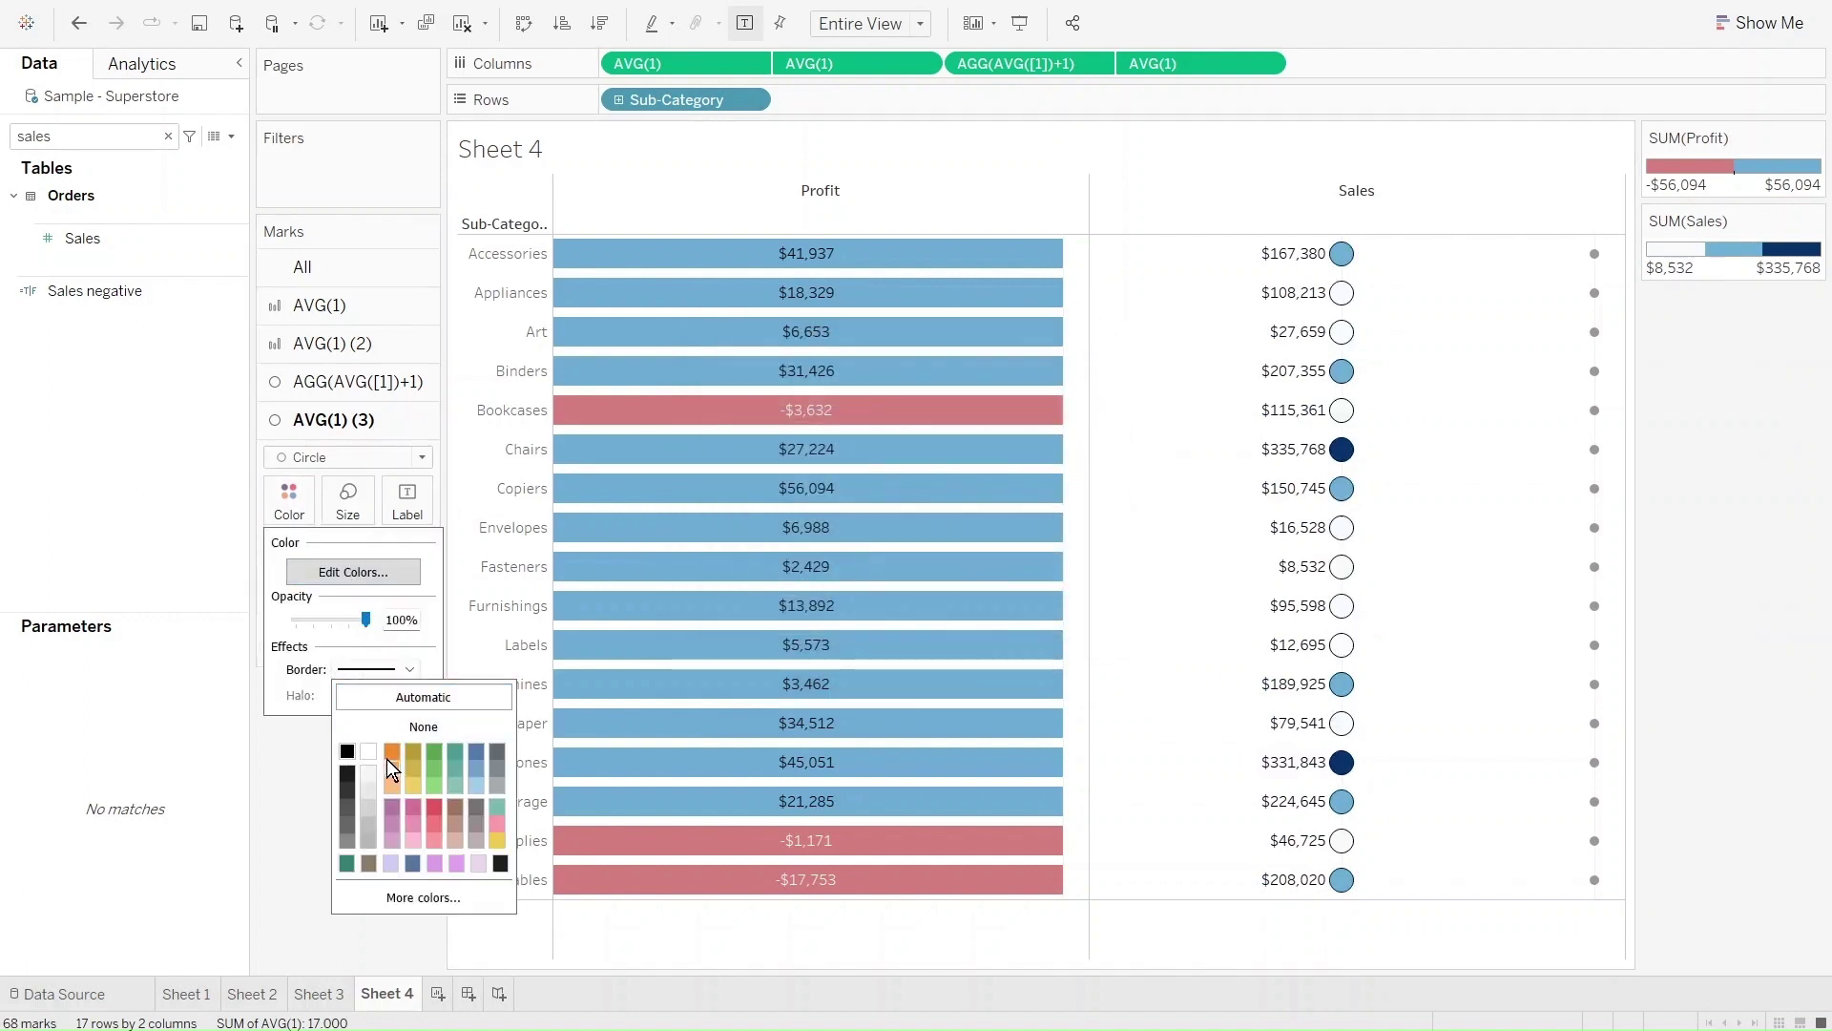
click(287, 849)
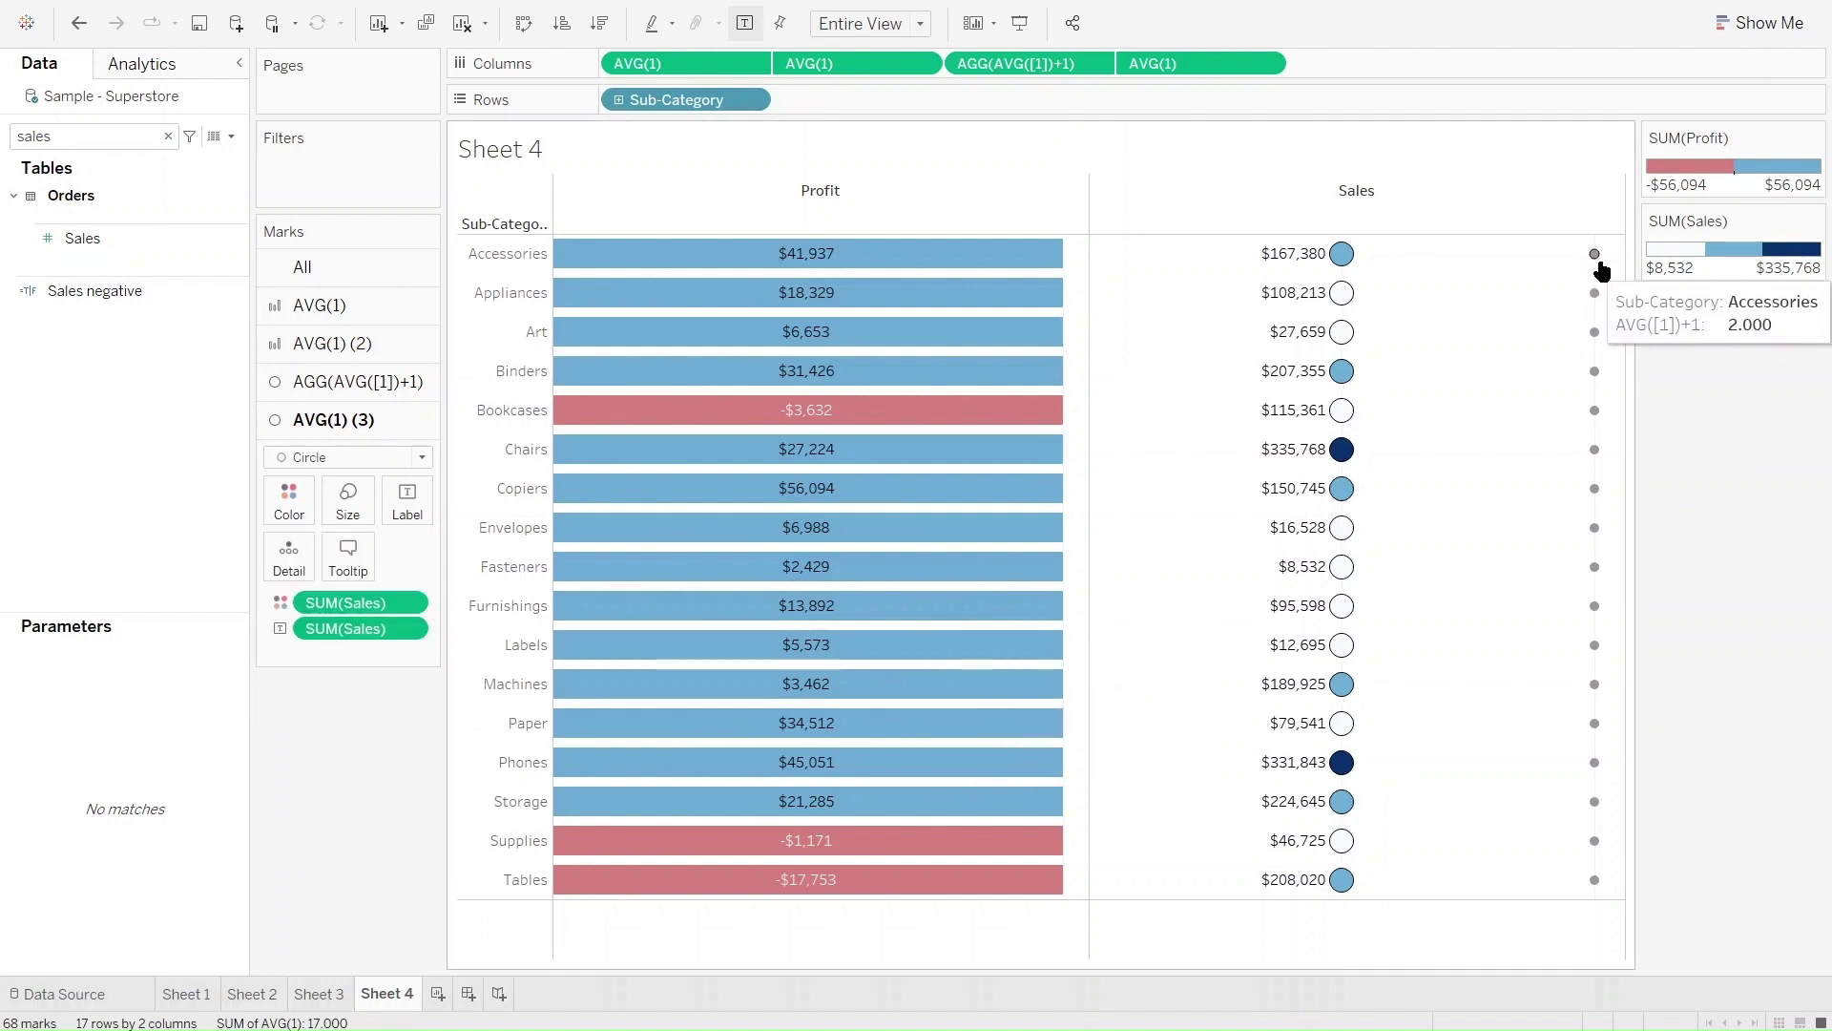
Step: Shrink the unlabeled AVG([1])+1 circles in the Sales column to the smallest size
click(363, 381)
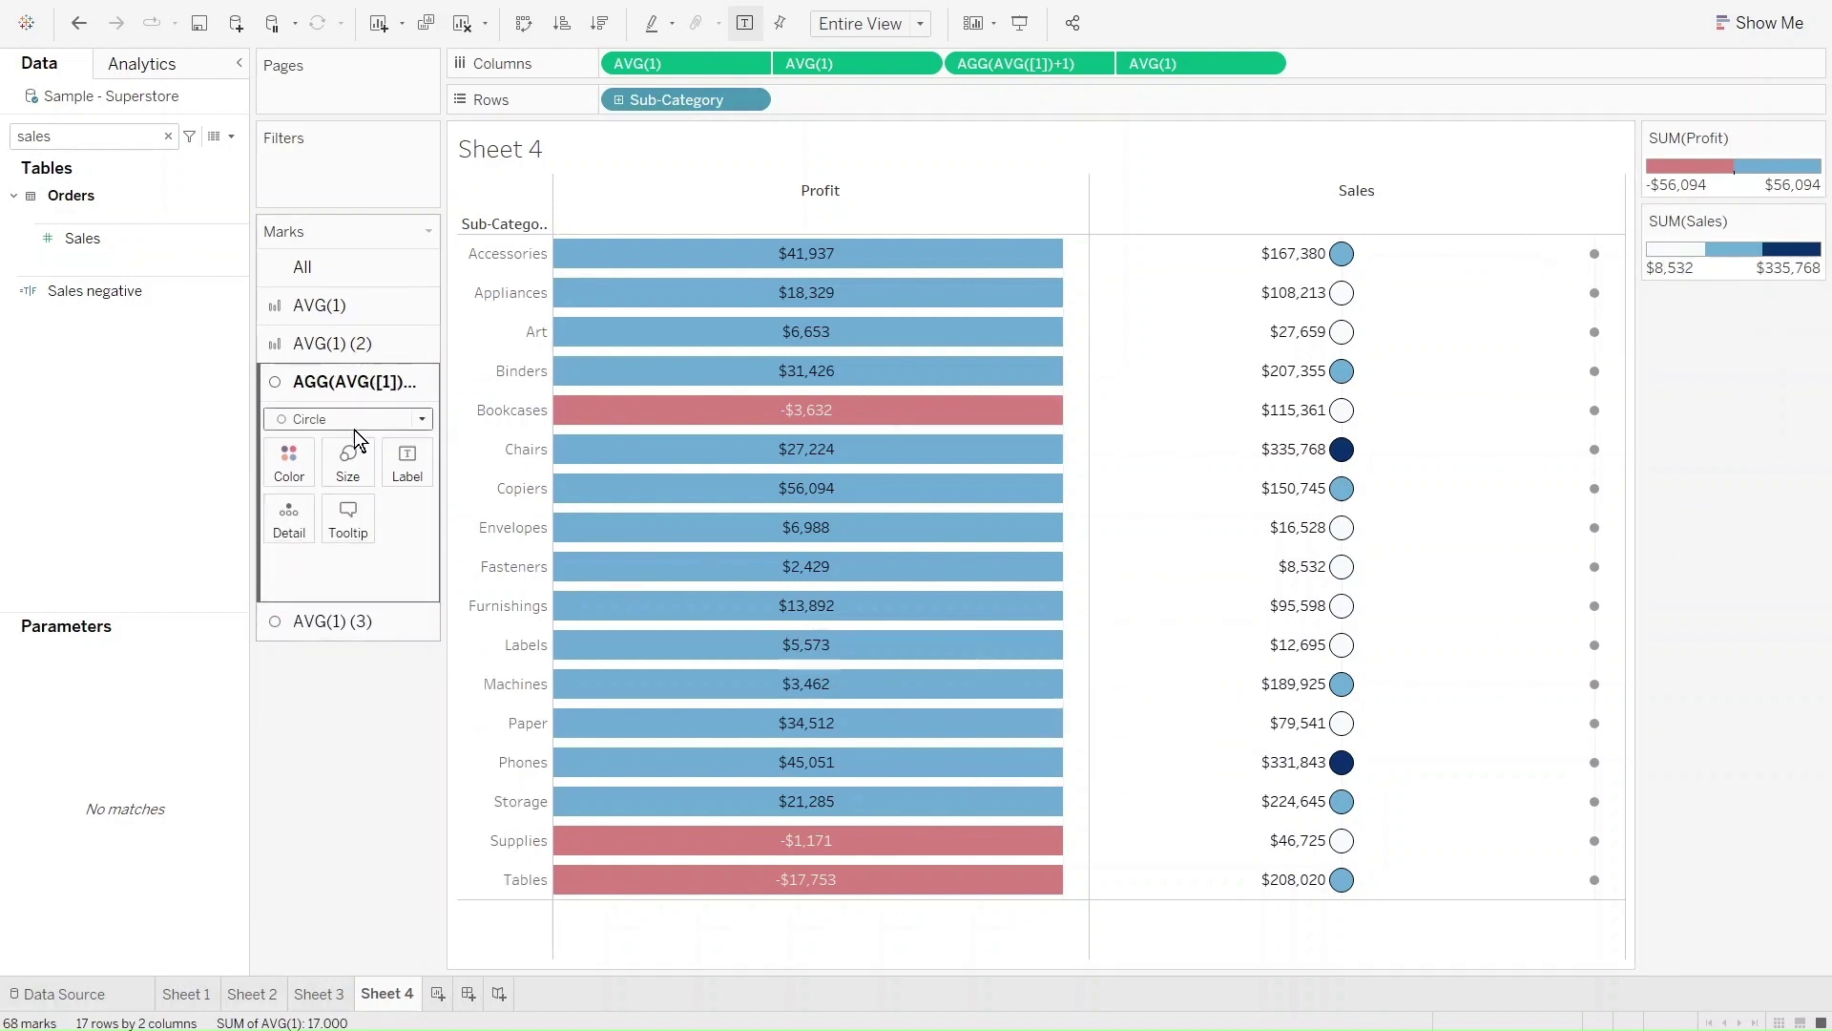
click(347, 458)
click(384, 519)
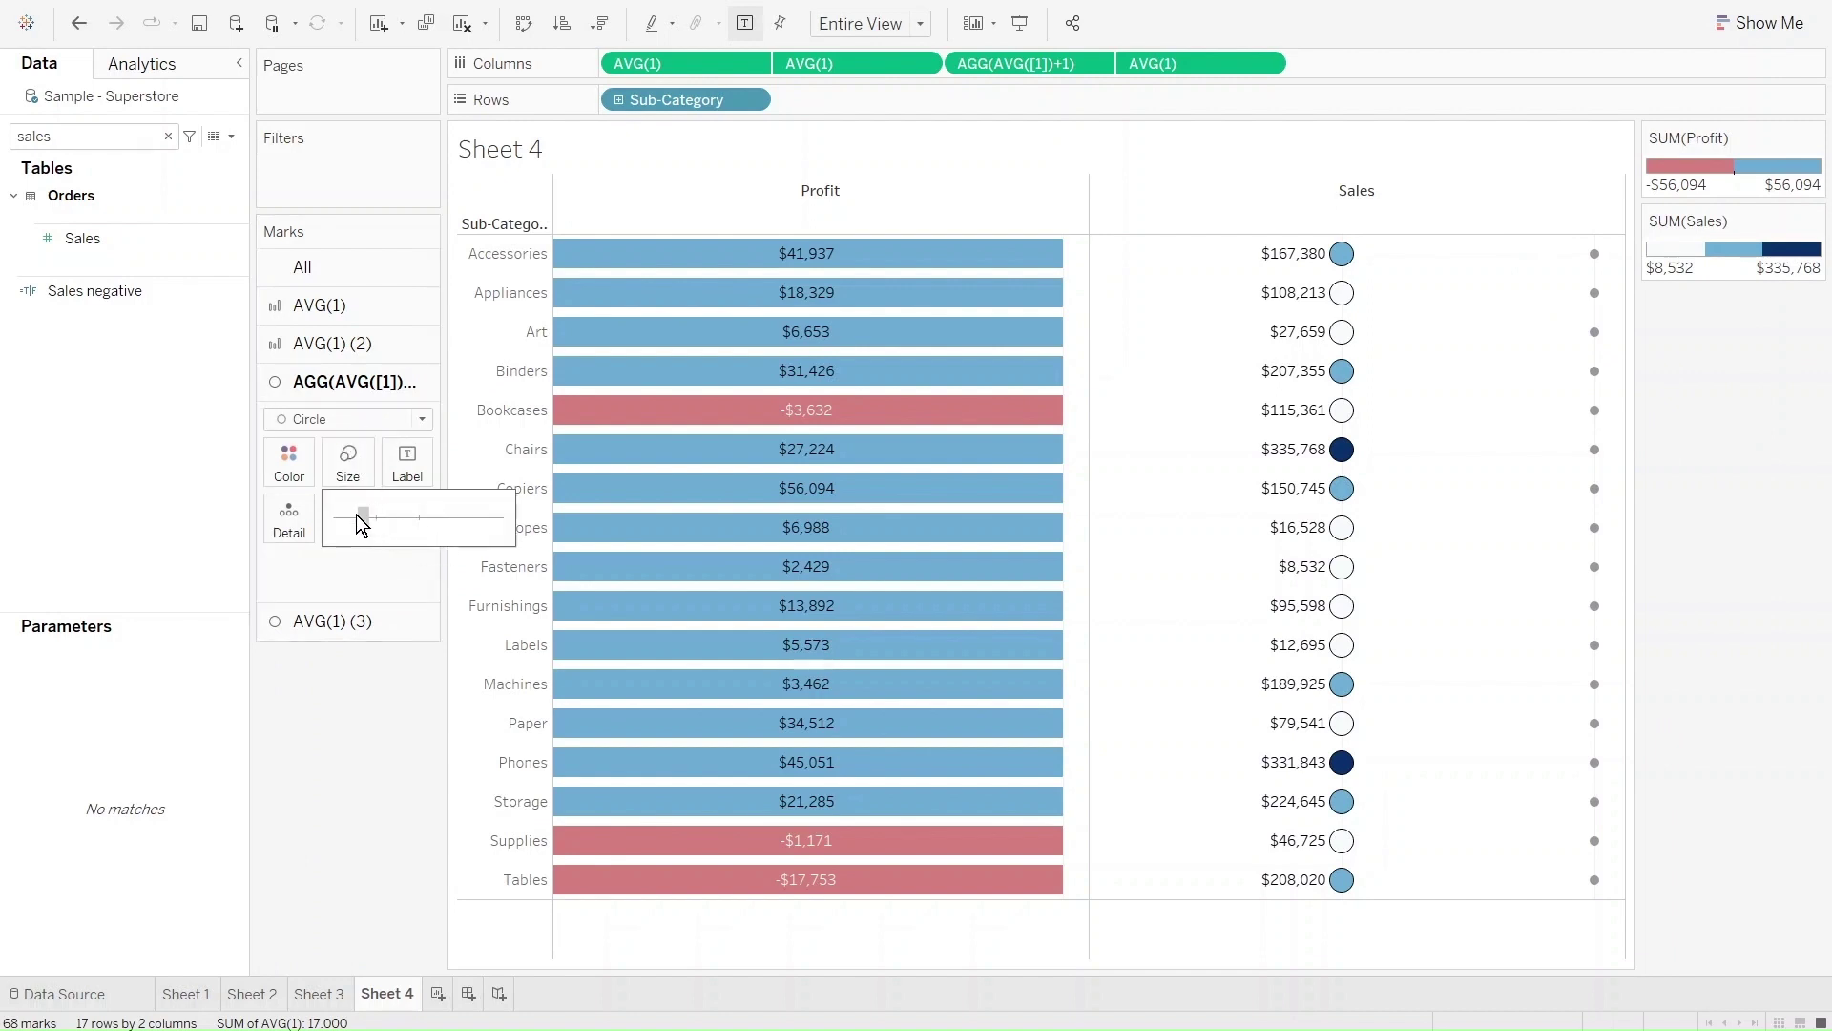
drag(328, 518, 330, 518)
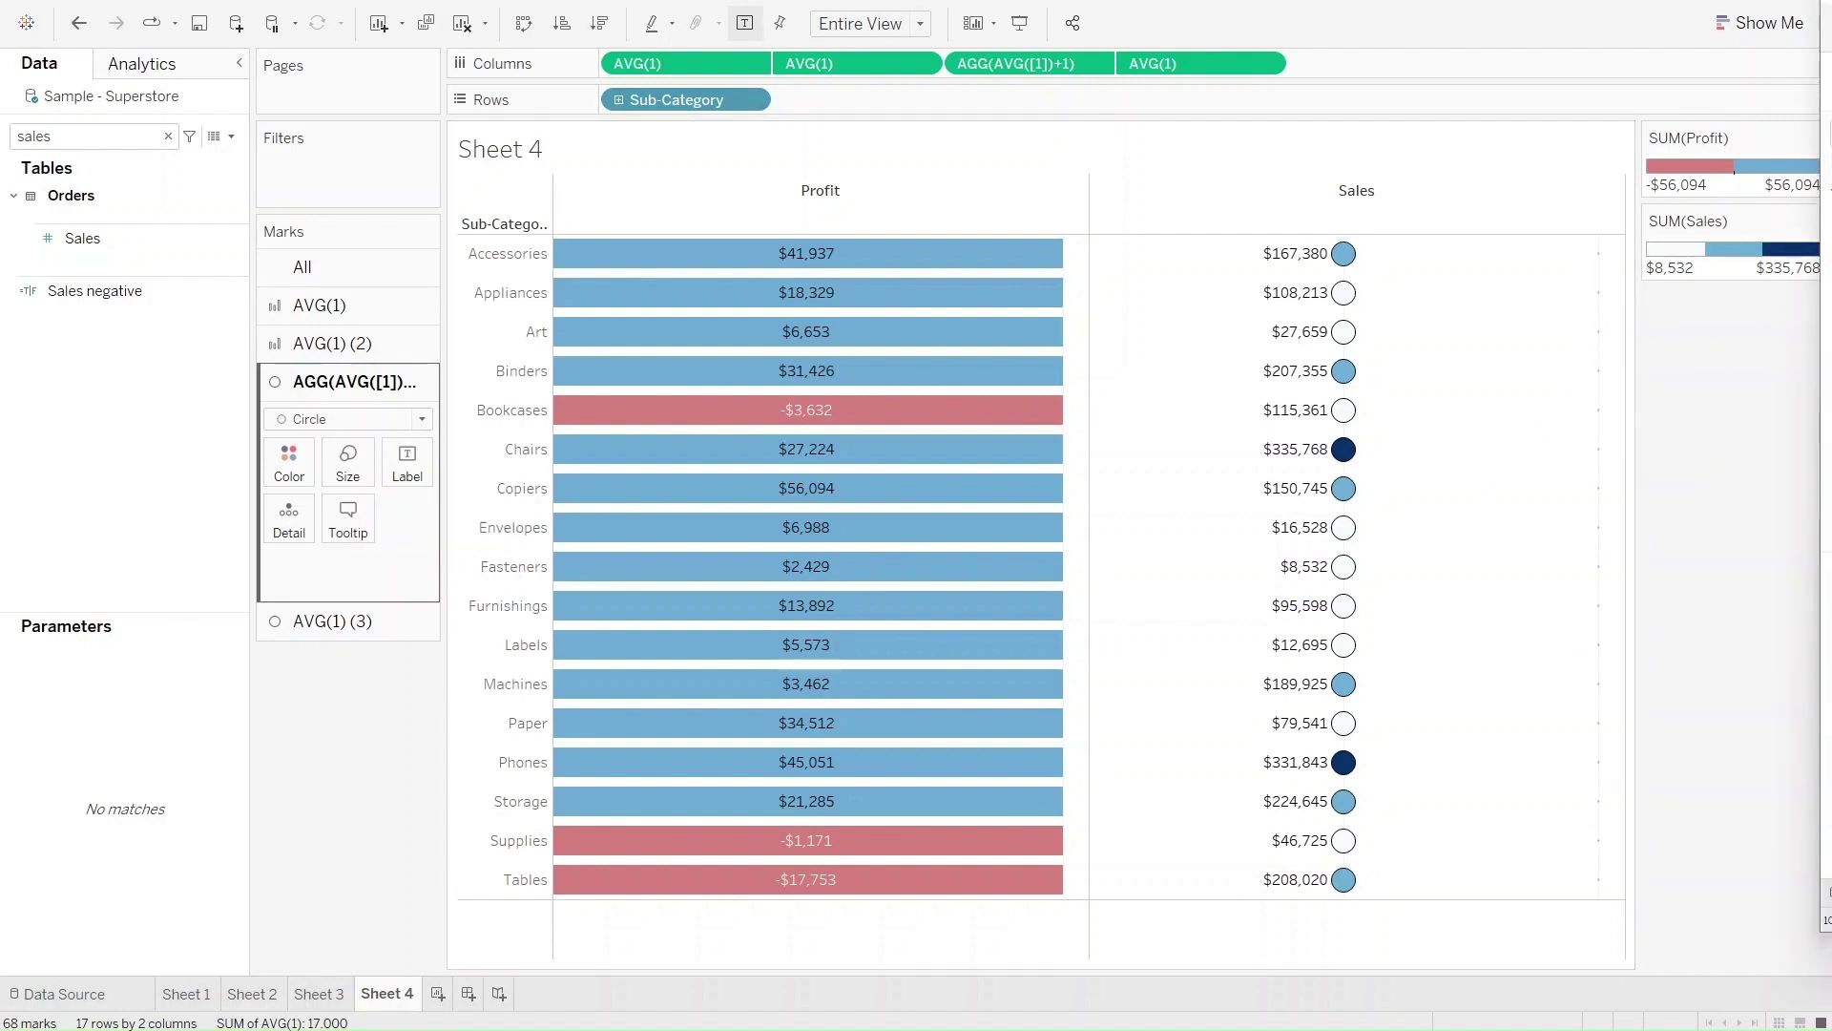
Step: Find the field 1 and add it twice to the end of Columns, aggregated as AVG(1) both times
double_click(127, 143)
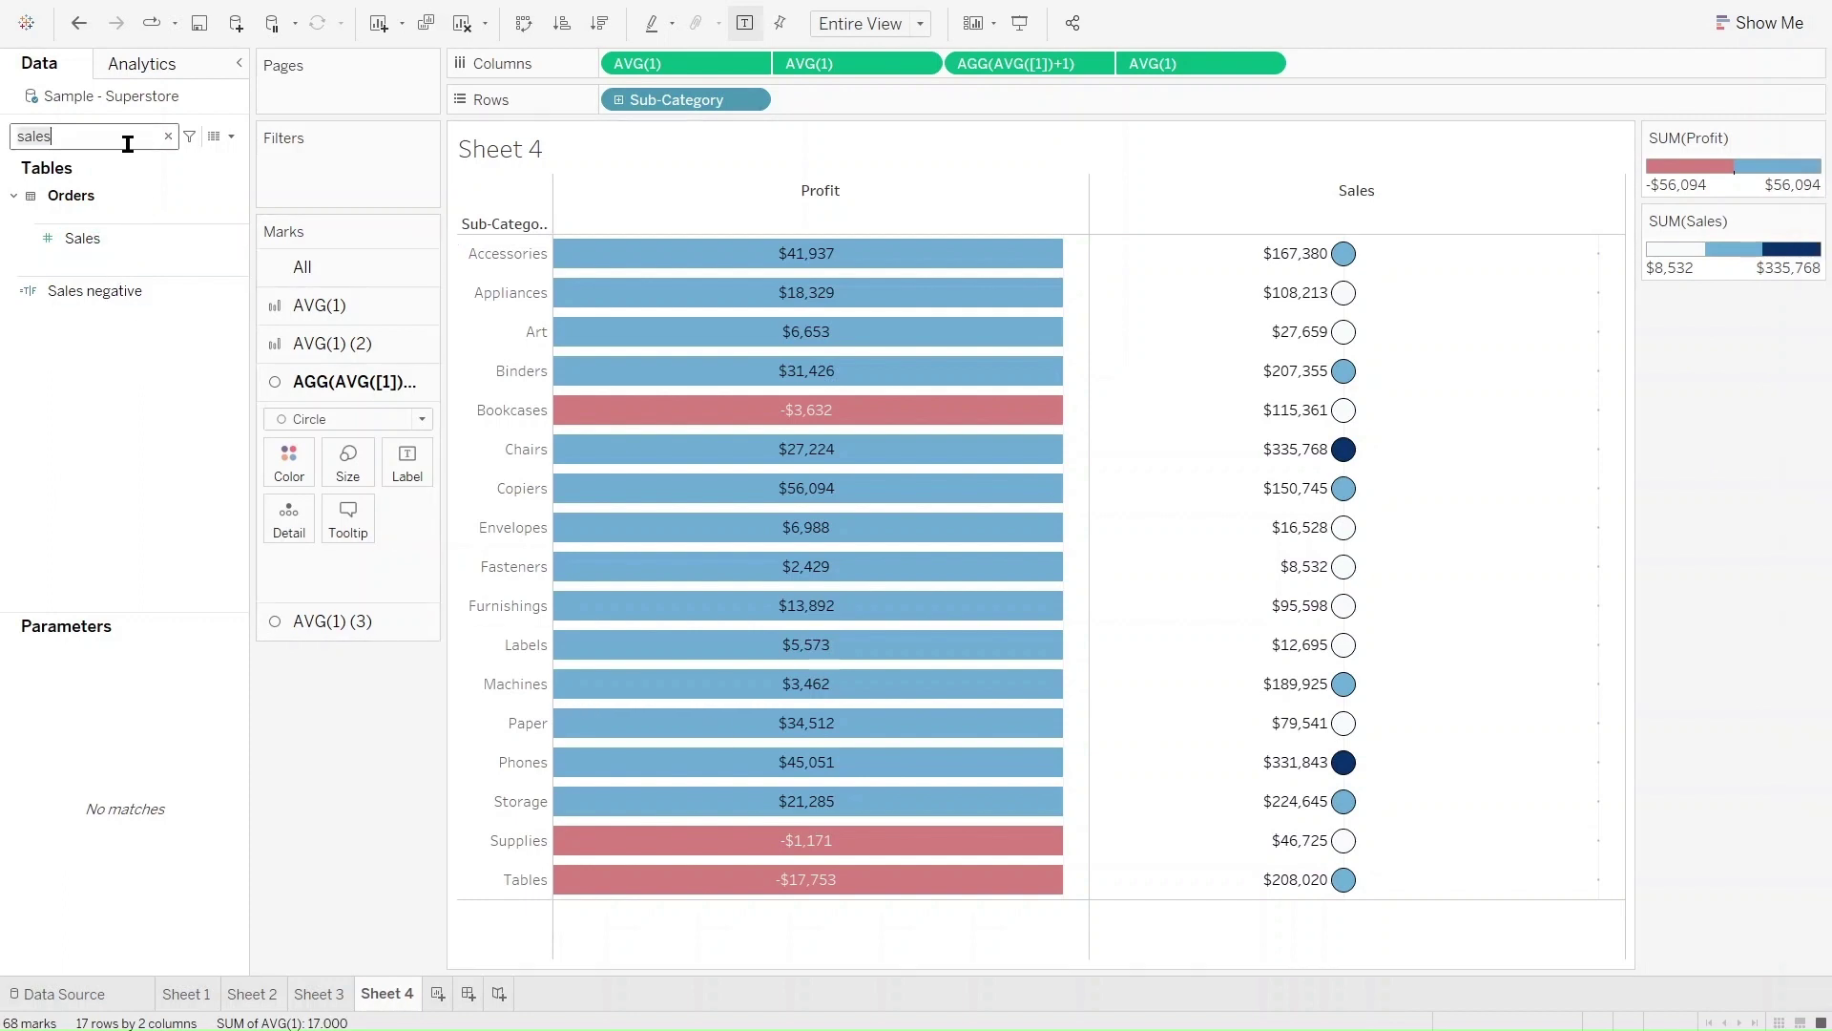
key(BackSpace)
text(1)
drag(53, 213, 1415, 61)
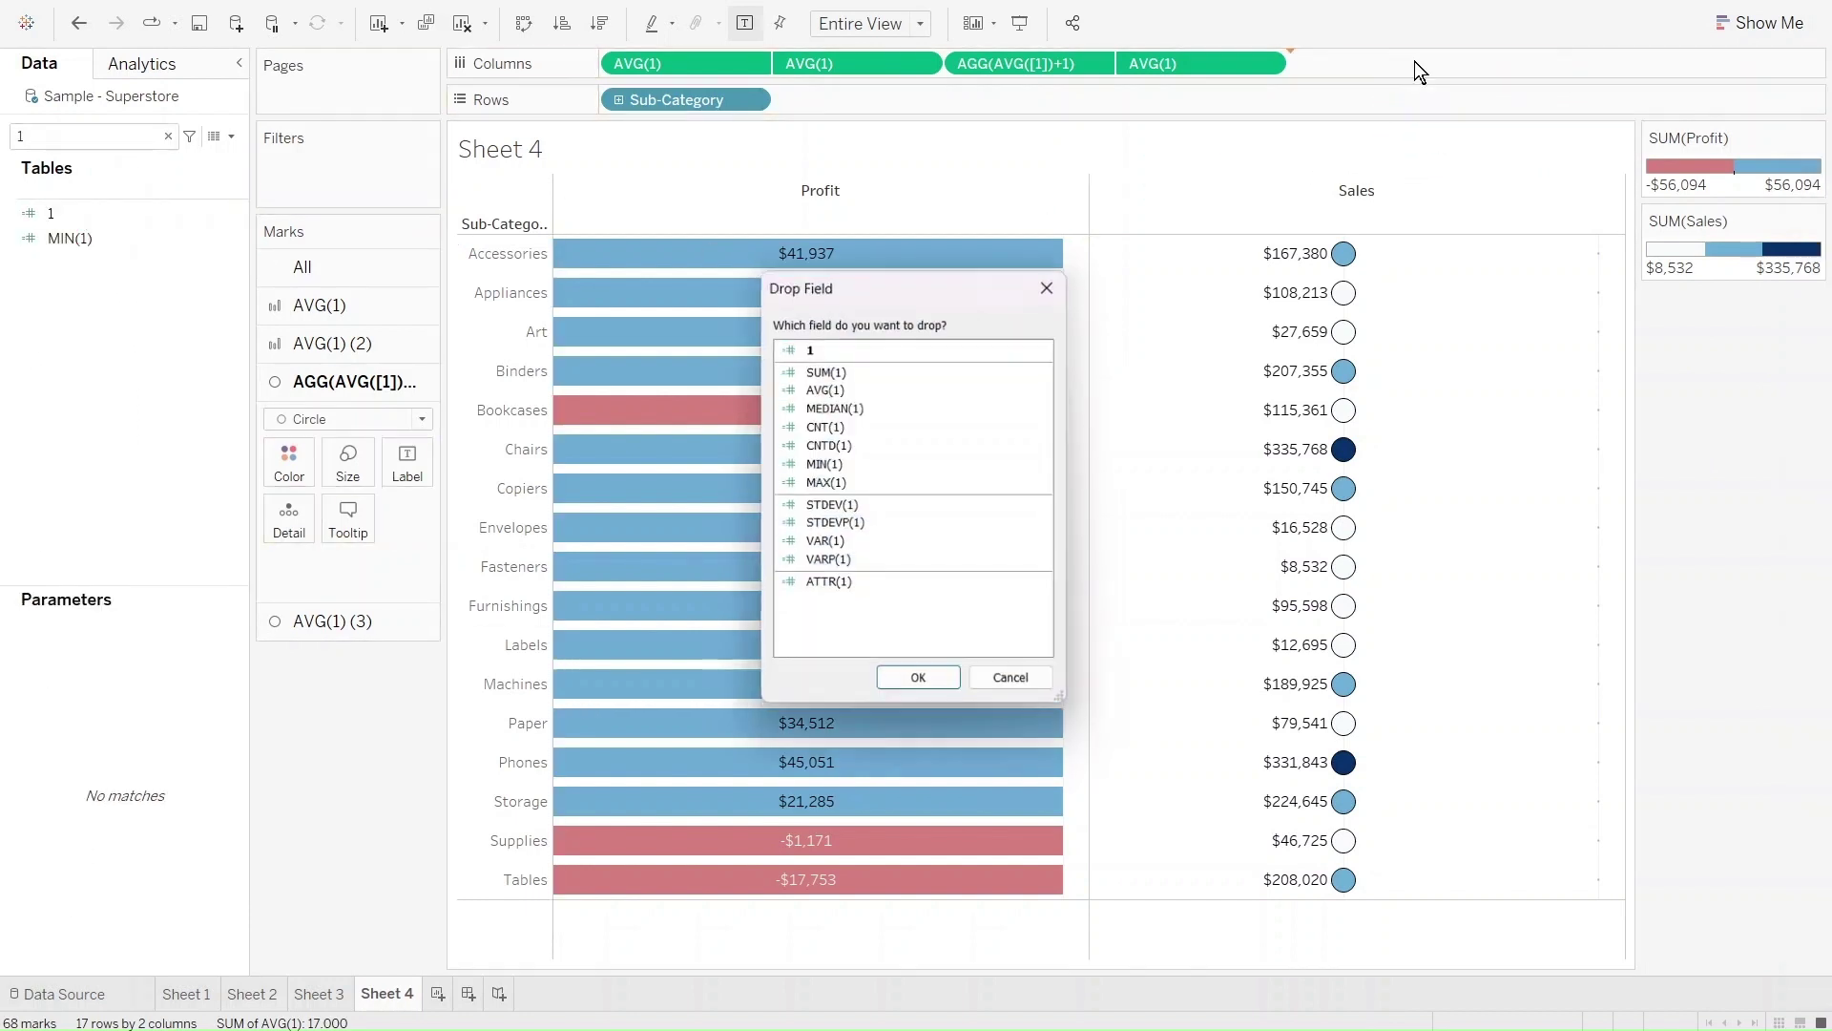
click(851, 387)
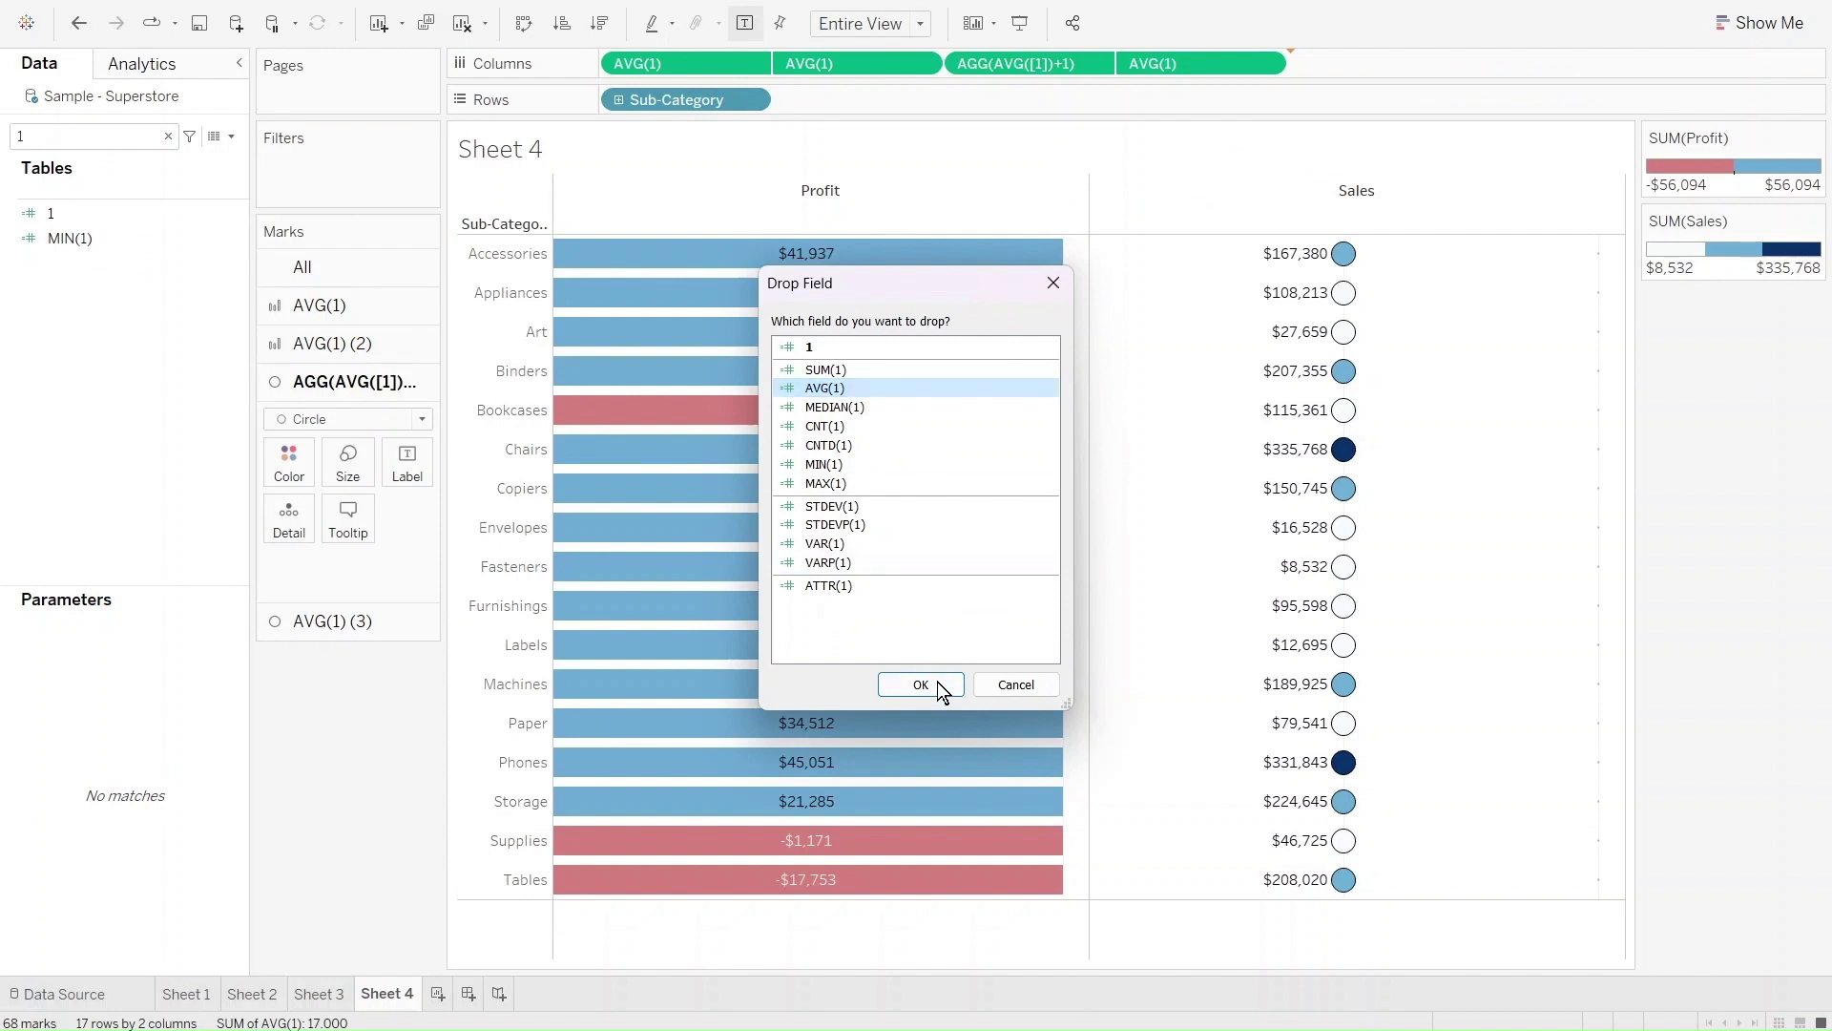
click(930, 684)
drag(129, 214, 1609, 77)
click(876, 397)
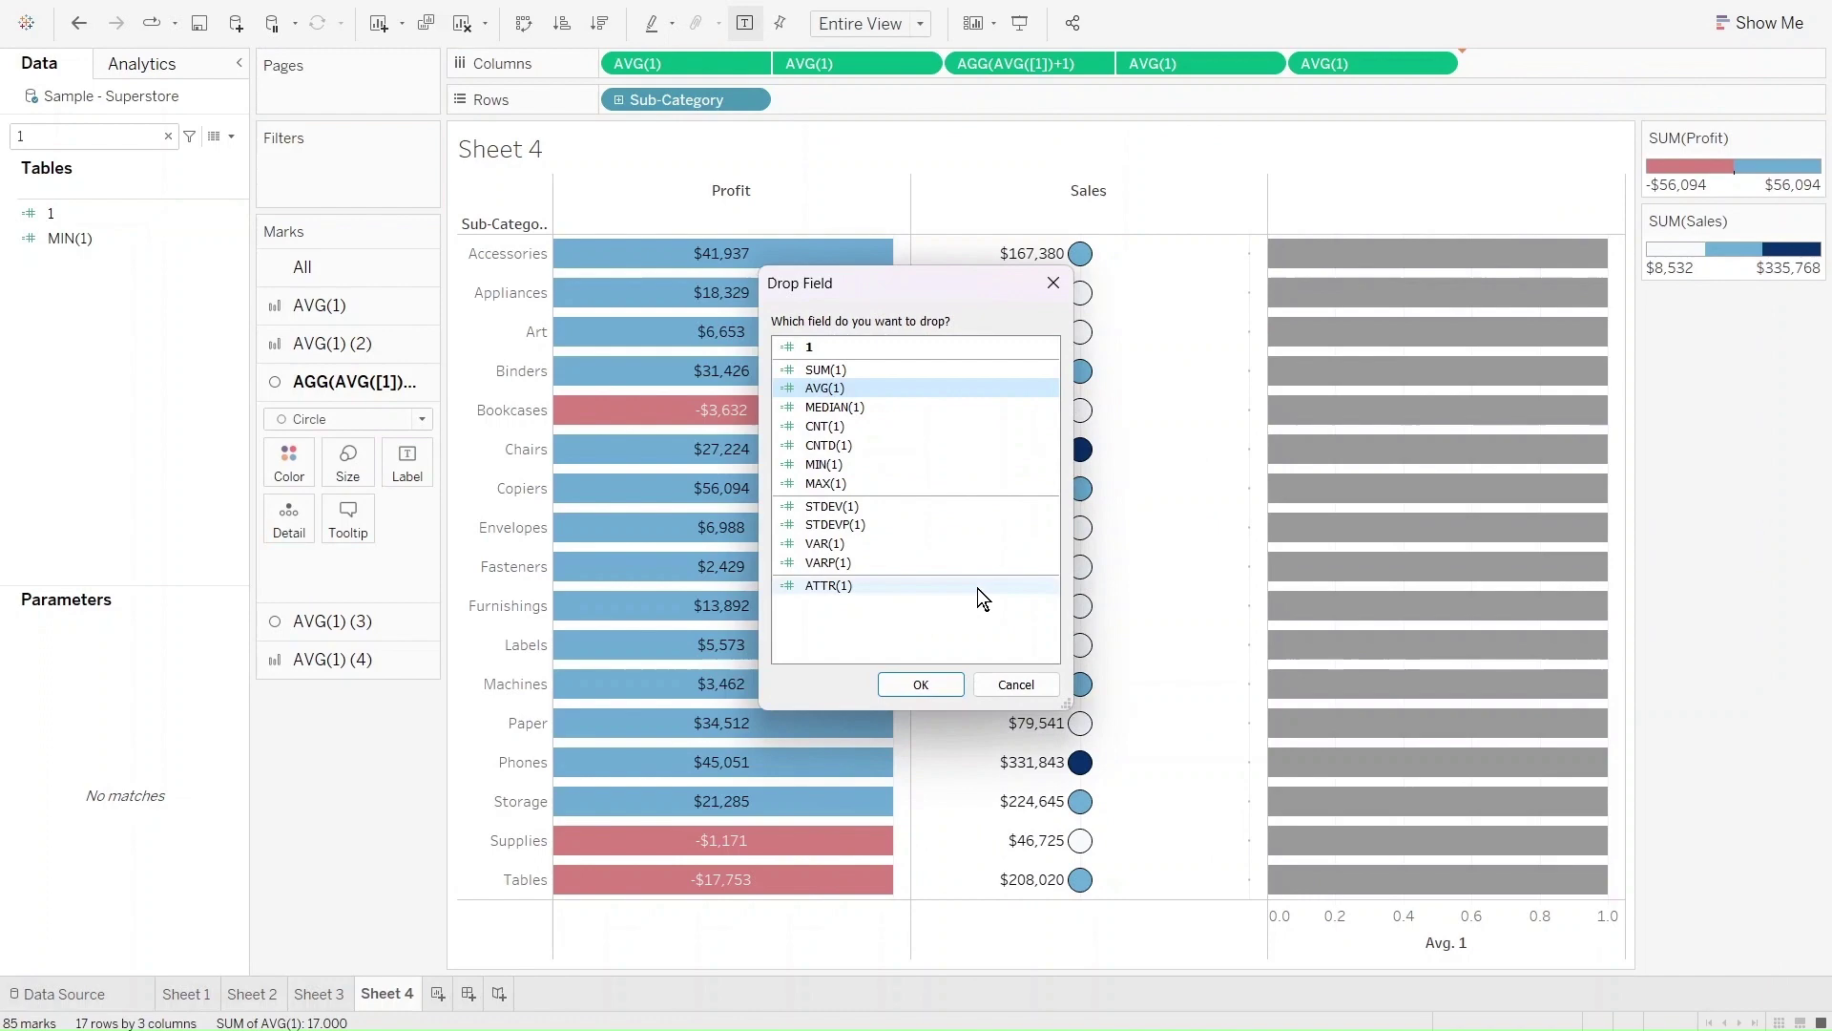
click(921, 684)
Step: Search the fields for "prof", then color the last AVG(1) bars by Profit Ratio and add Profit Ratio as their label
click(88, 126)
key(BackSpace)
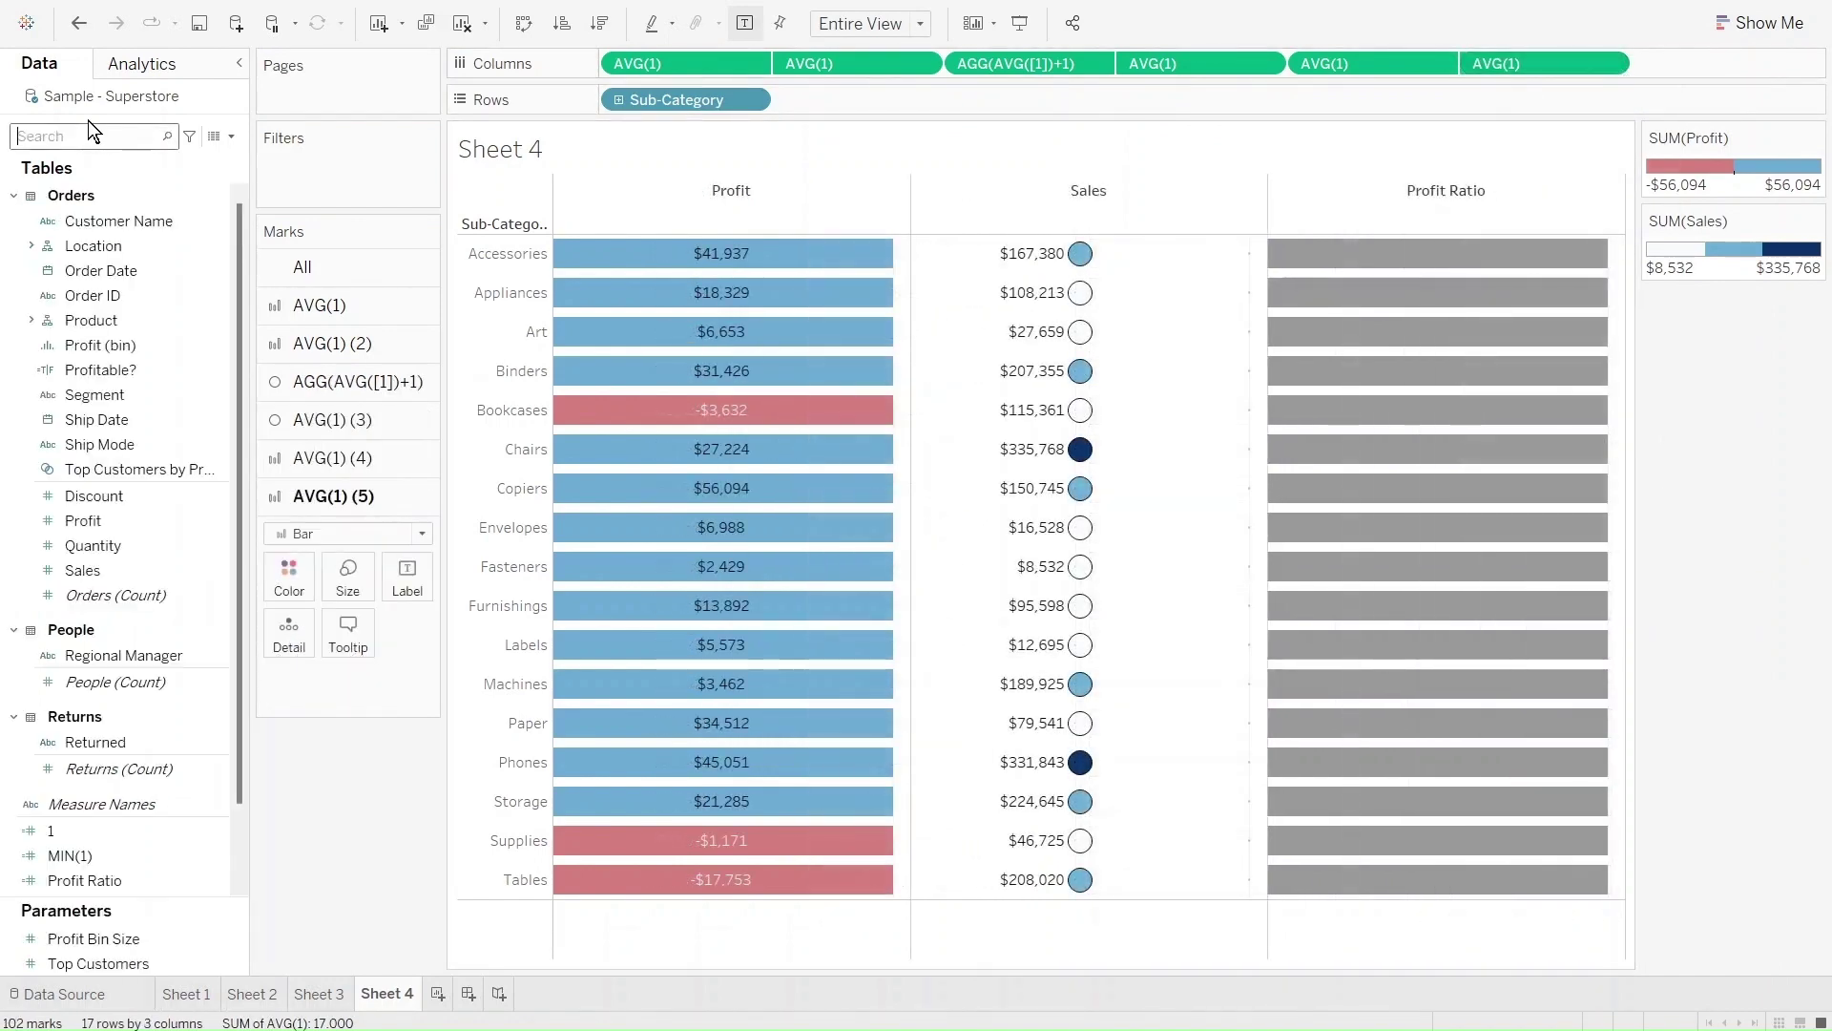
text(prof)
drag(95, 351, 410, 582)
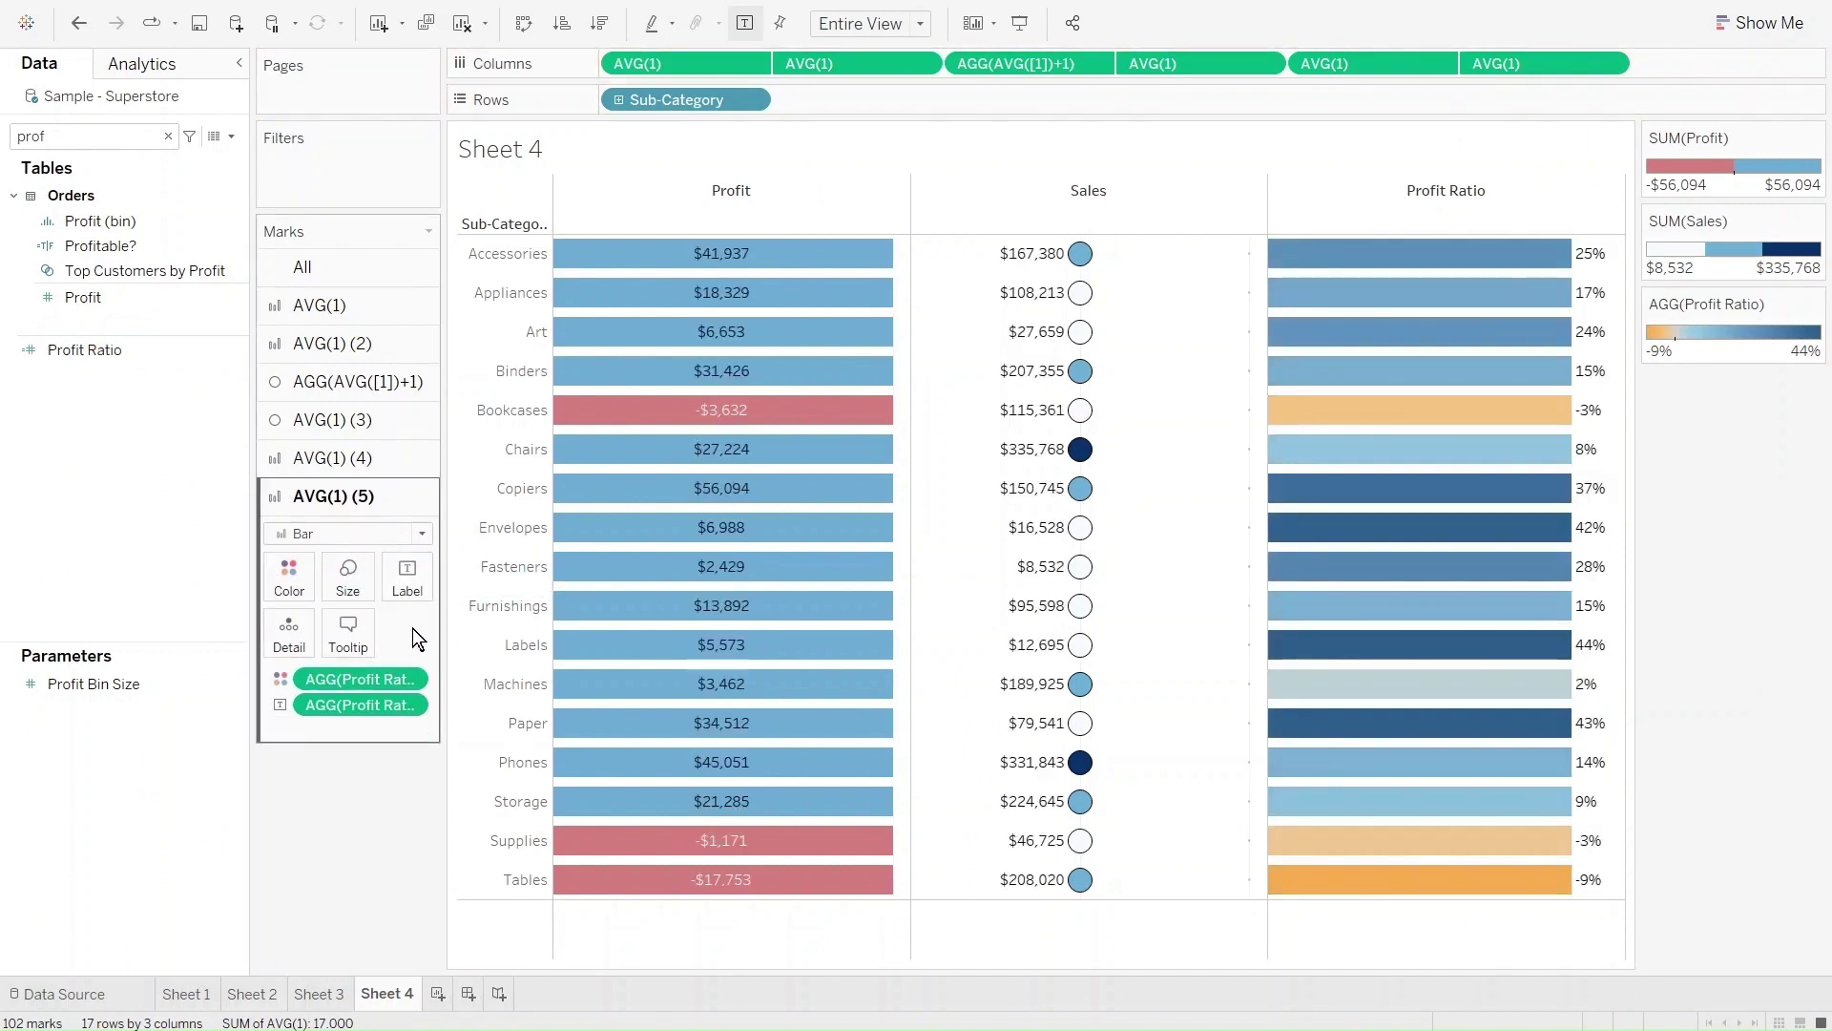
Step: Set the Profit Ratio colors to a Custom Diverging palette with 2 steps, using soft red and light blue like the Profit bars
click(294, 582)
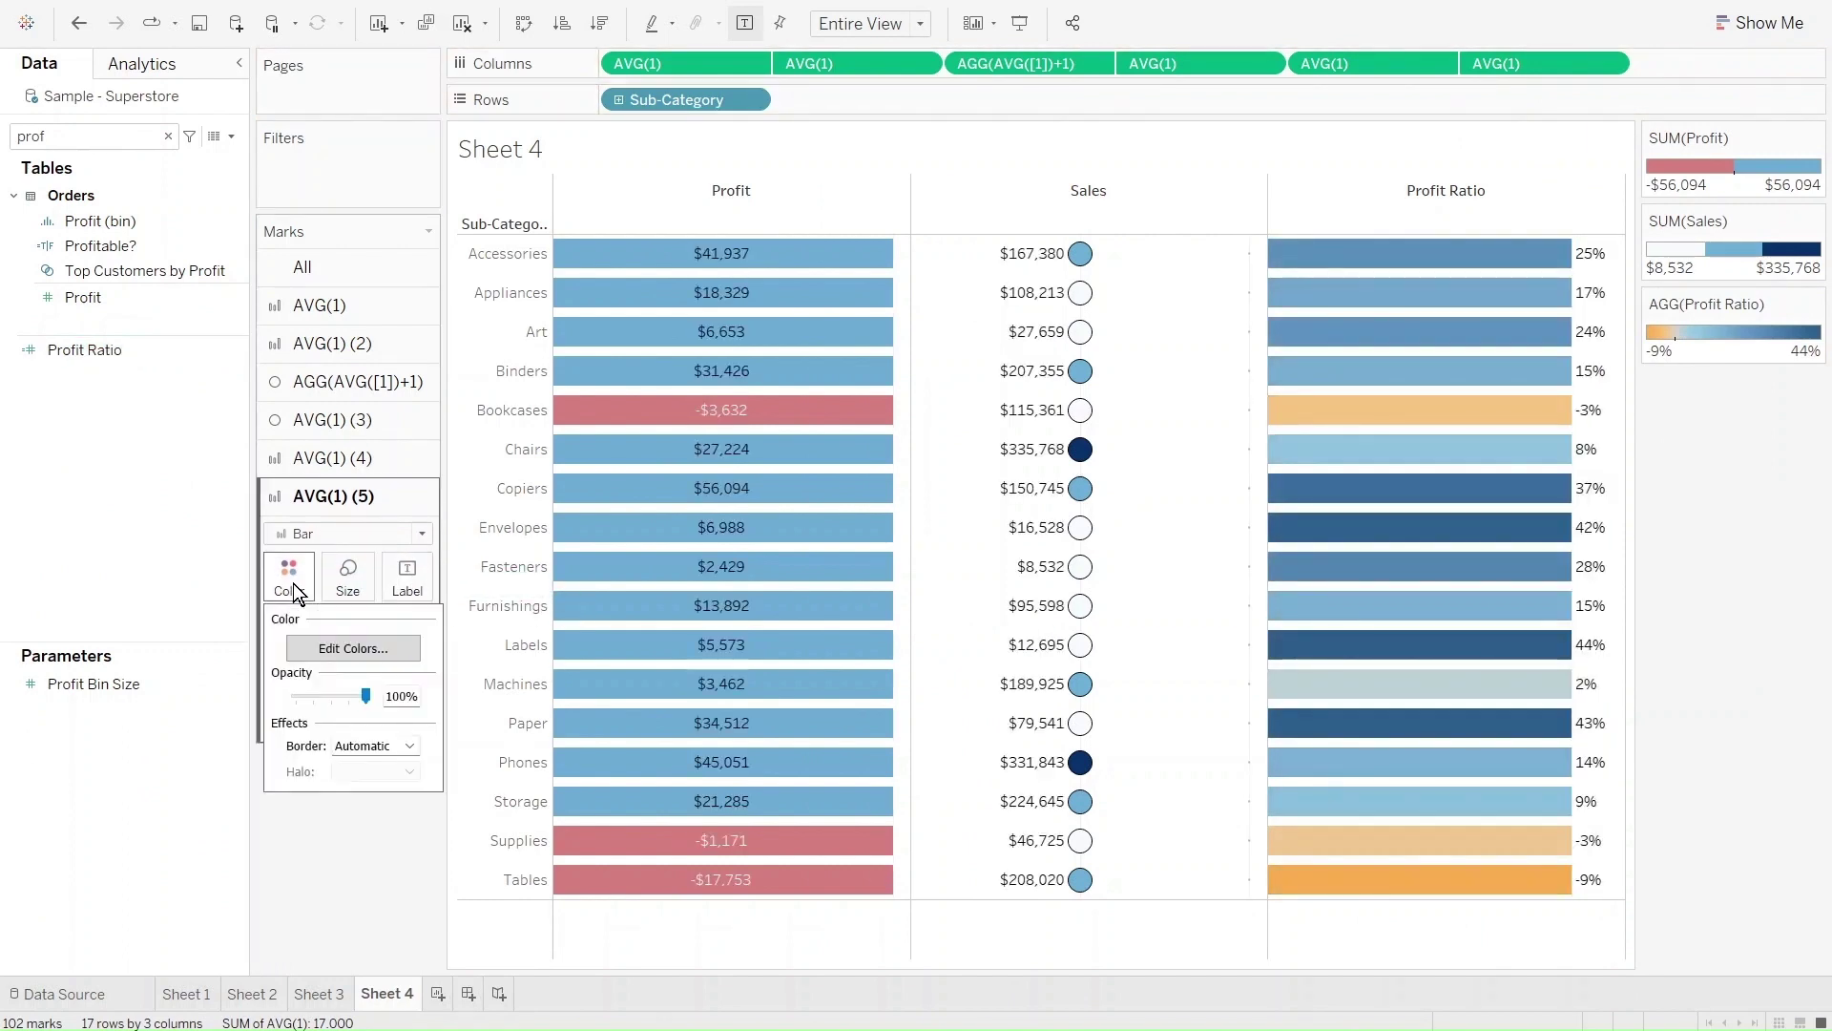
click(352, 648)
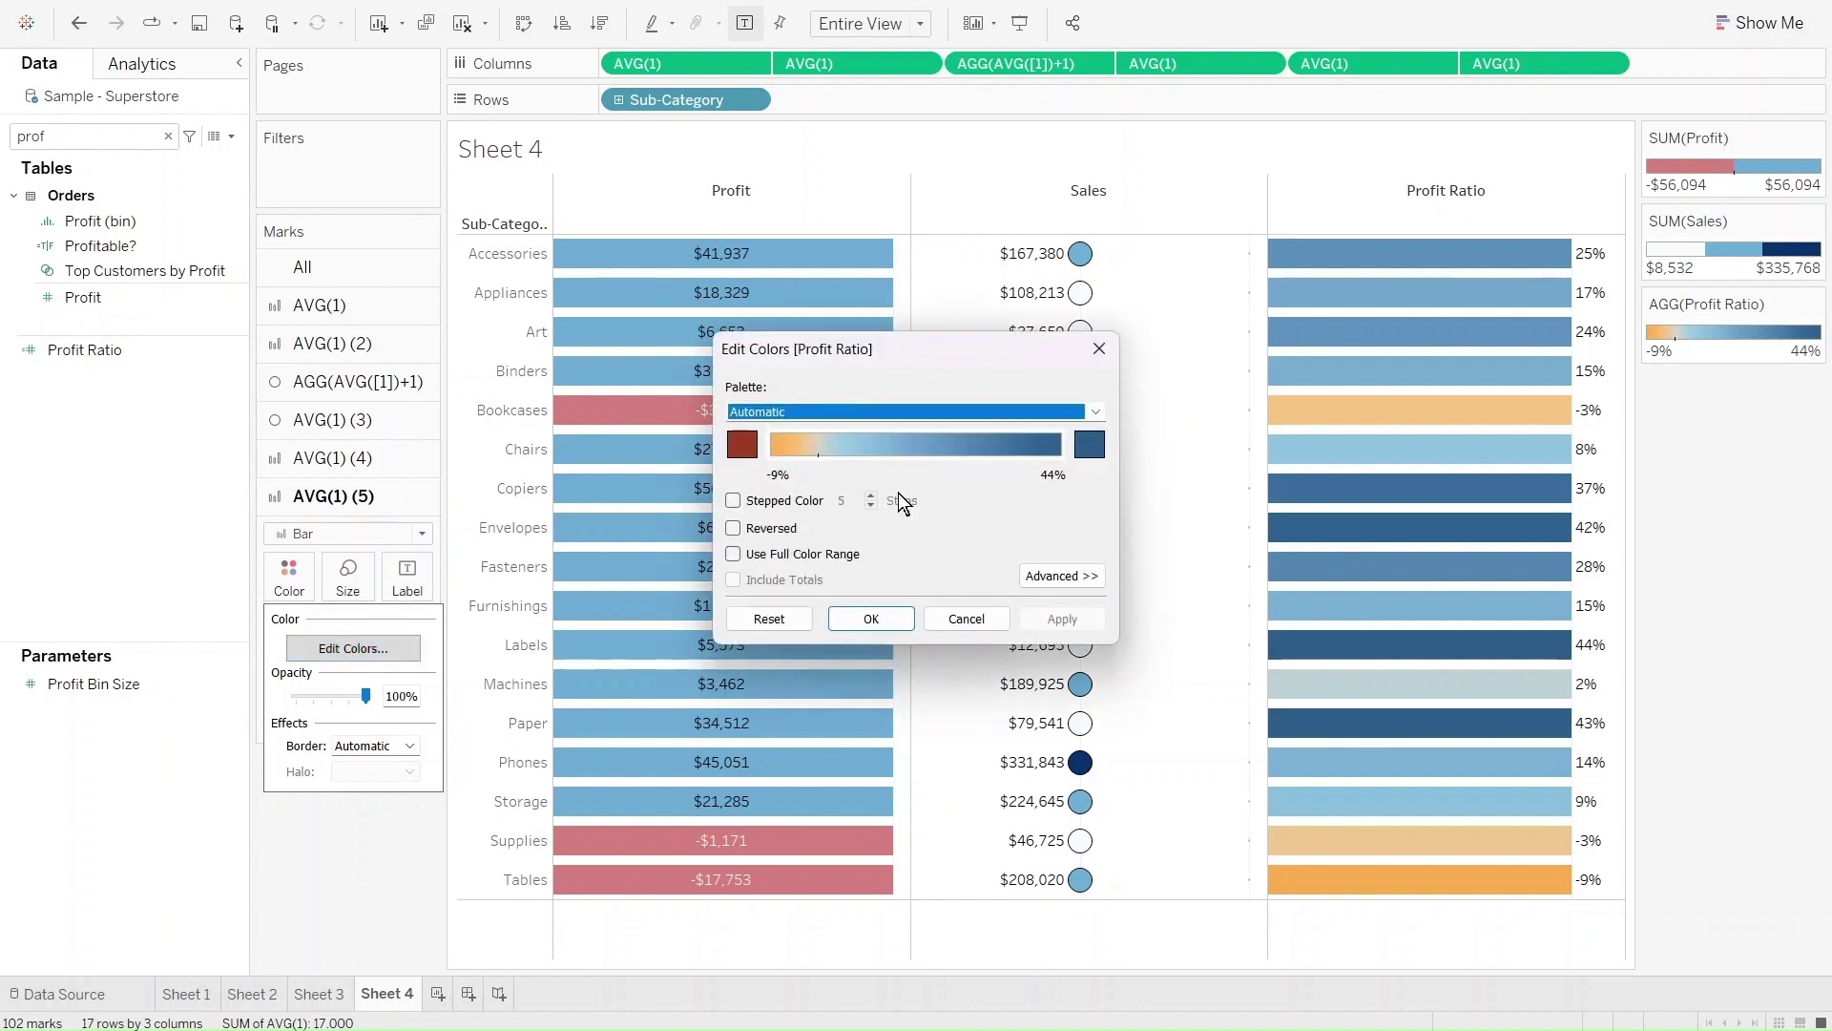
click(1094, 411)
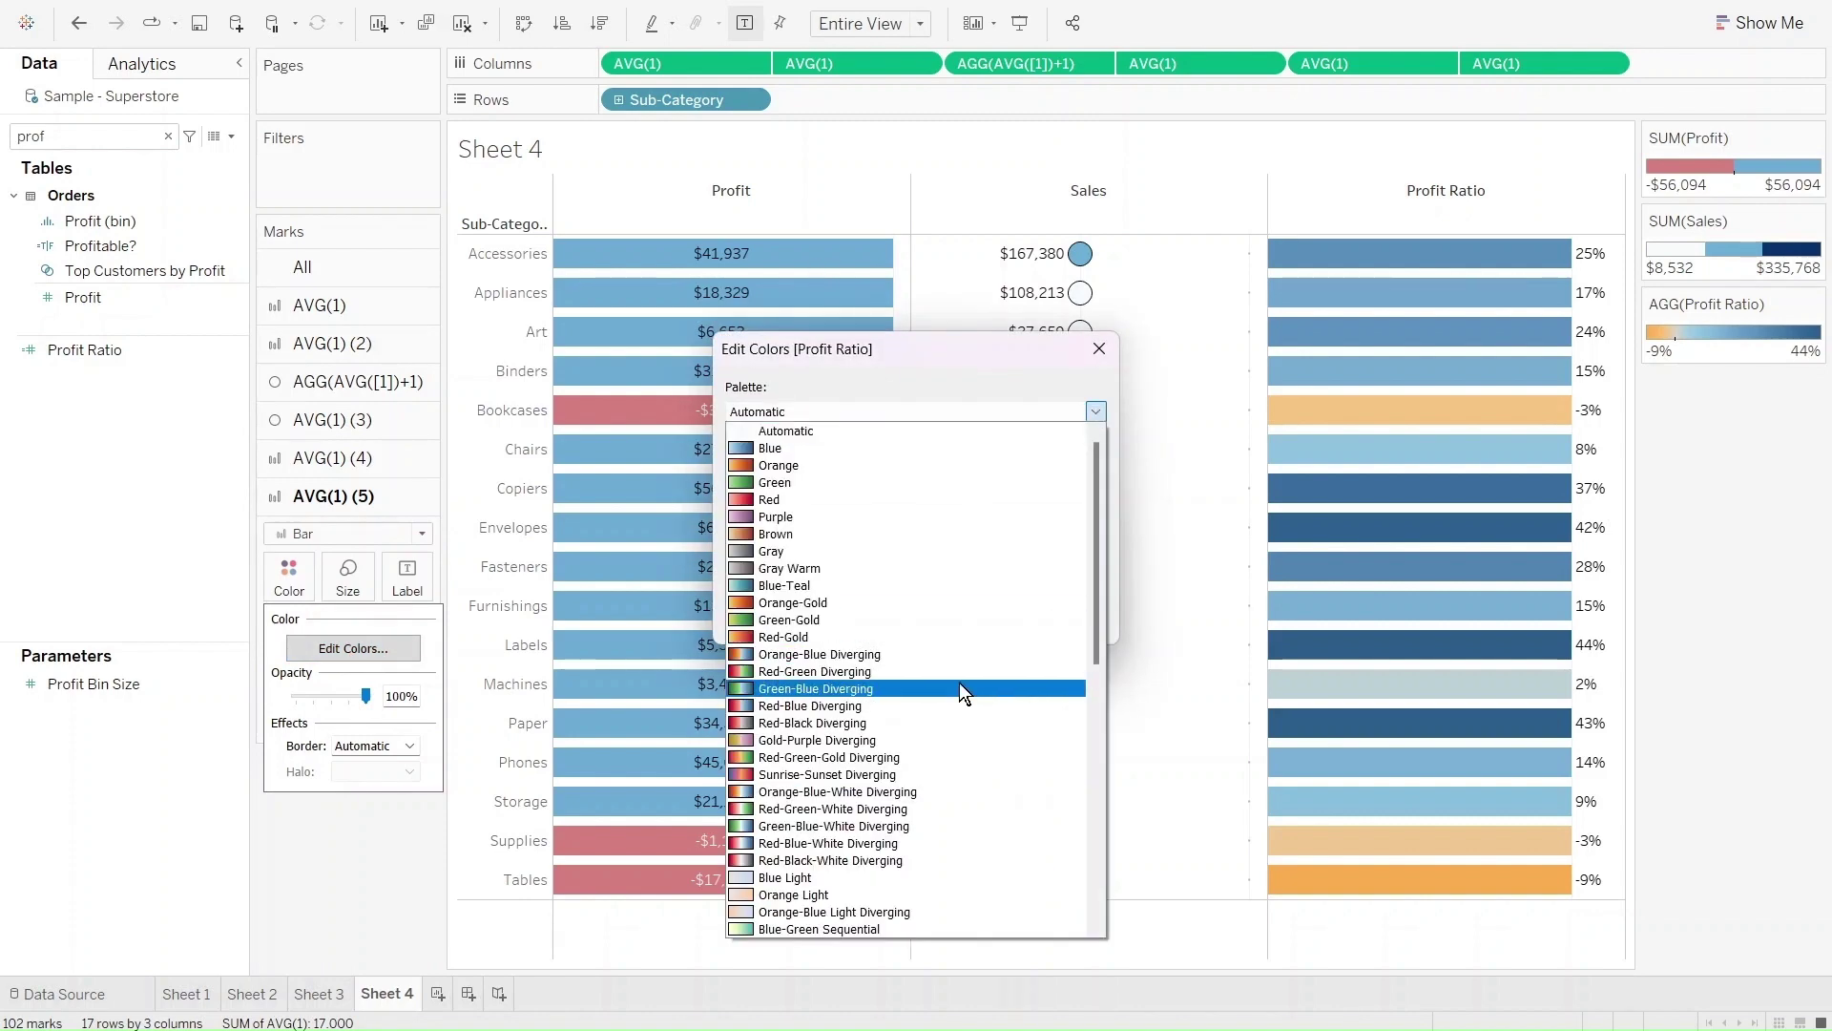
scroll(878, 682, down, 7)
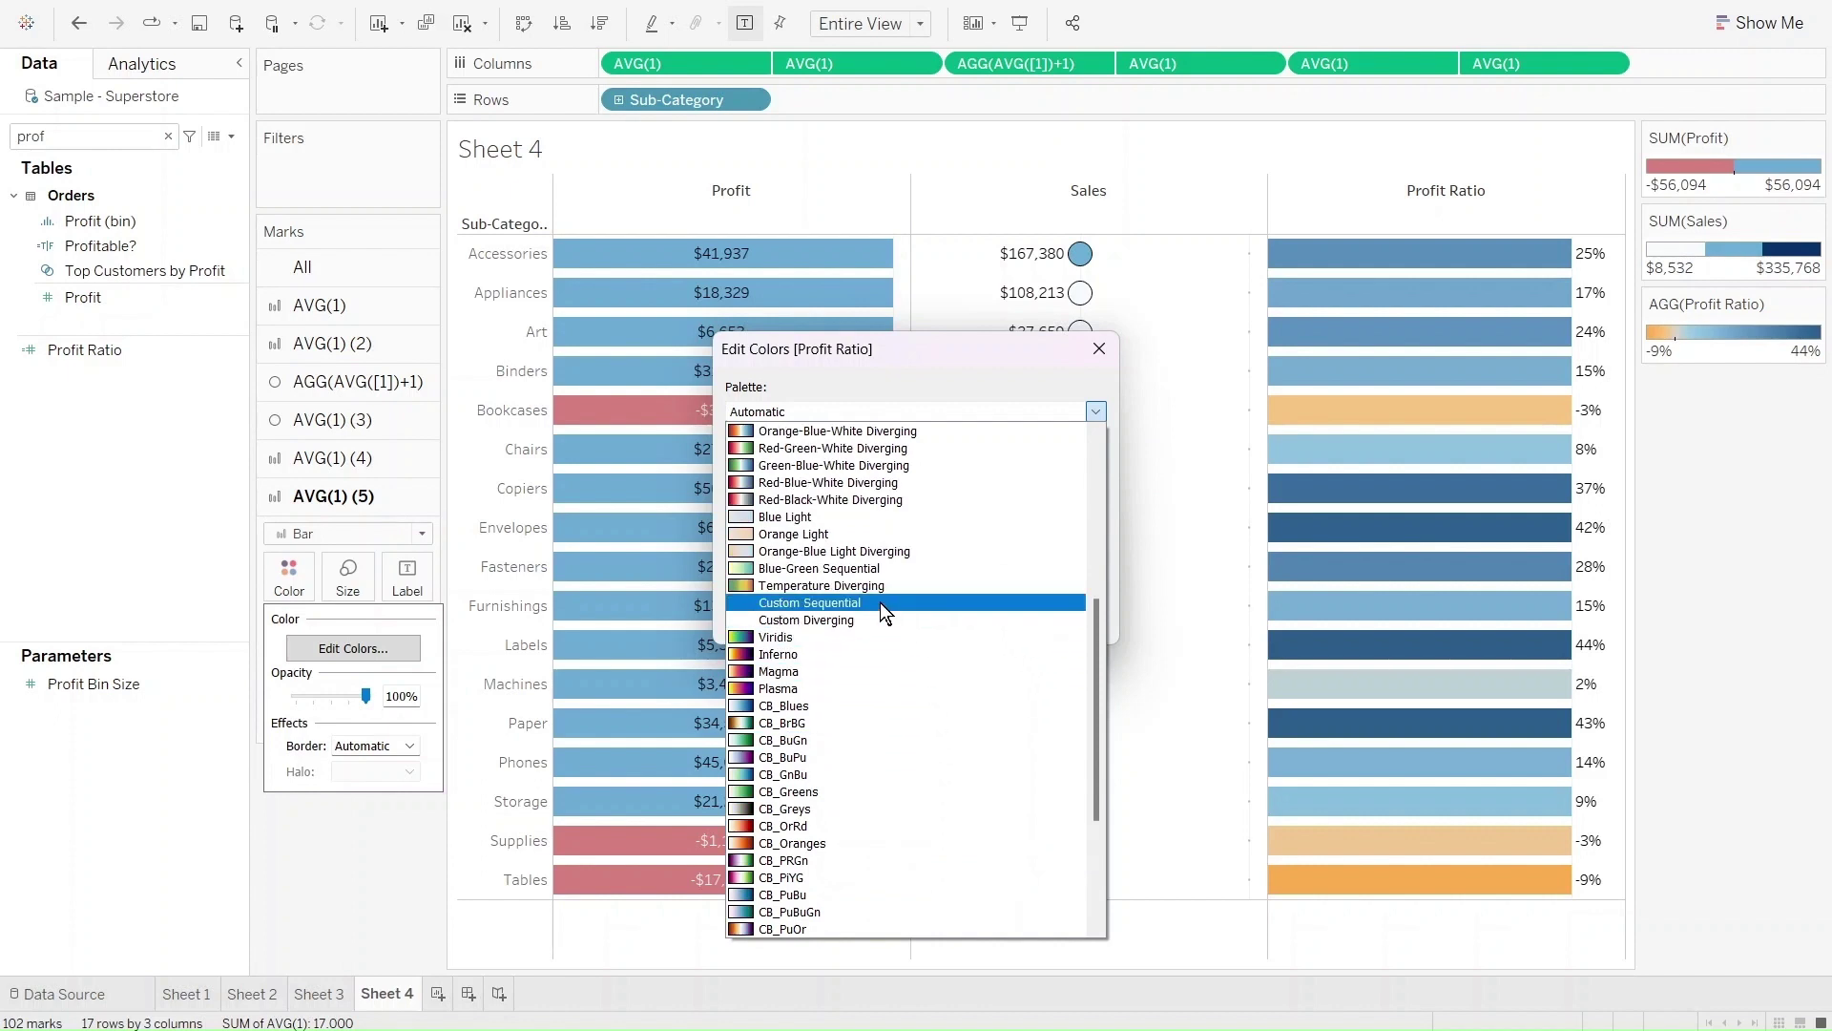
click(857, 618)
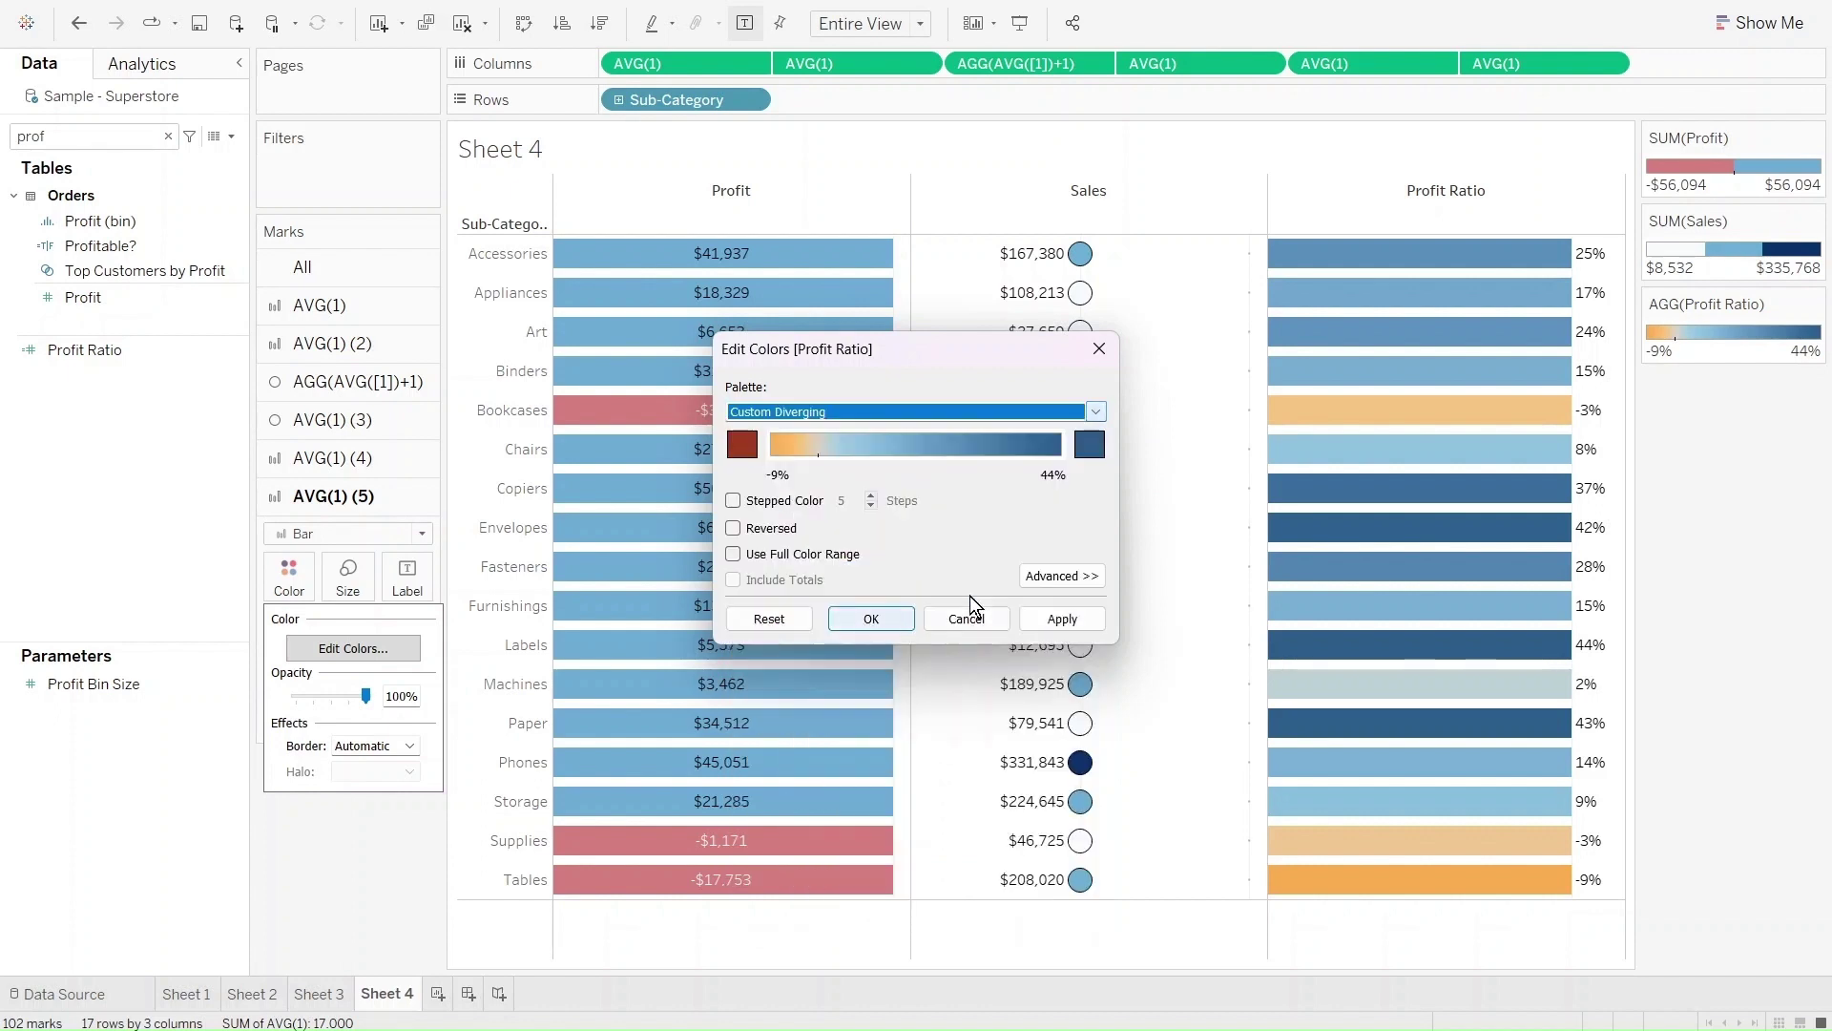
click(804, 498)
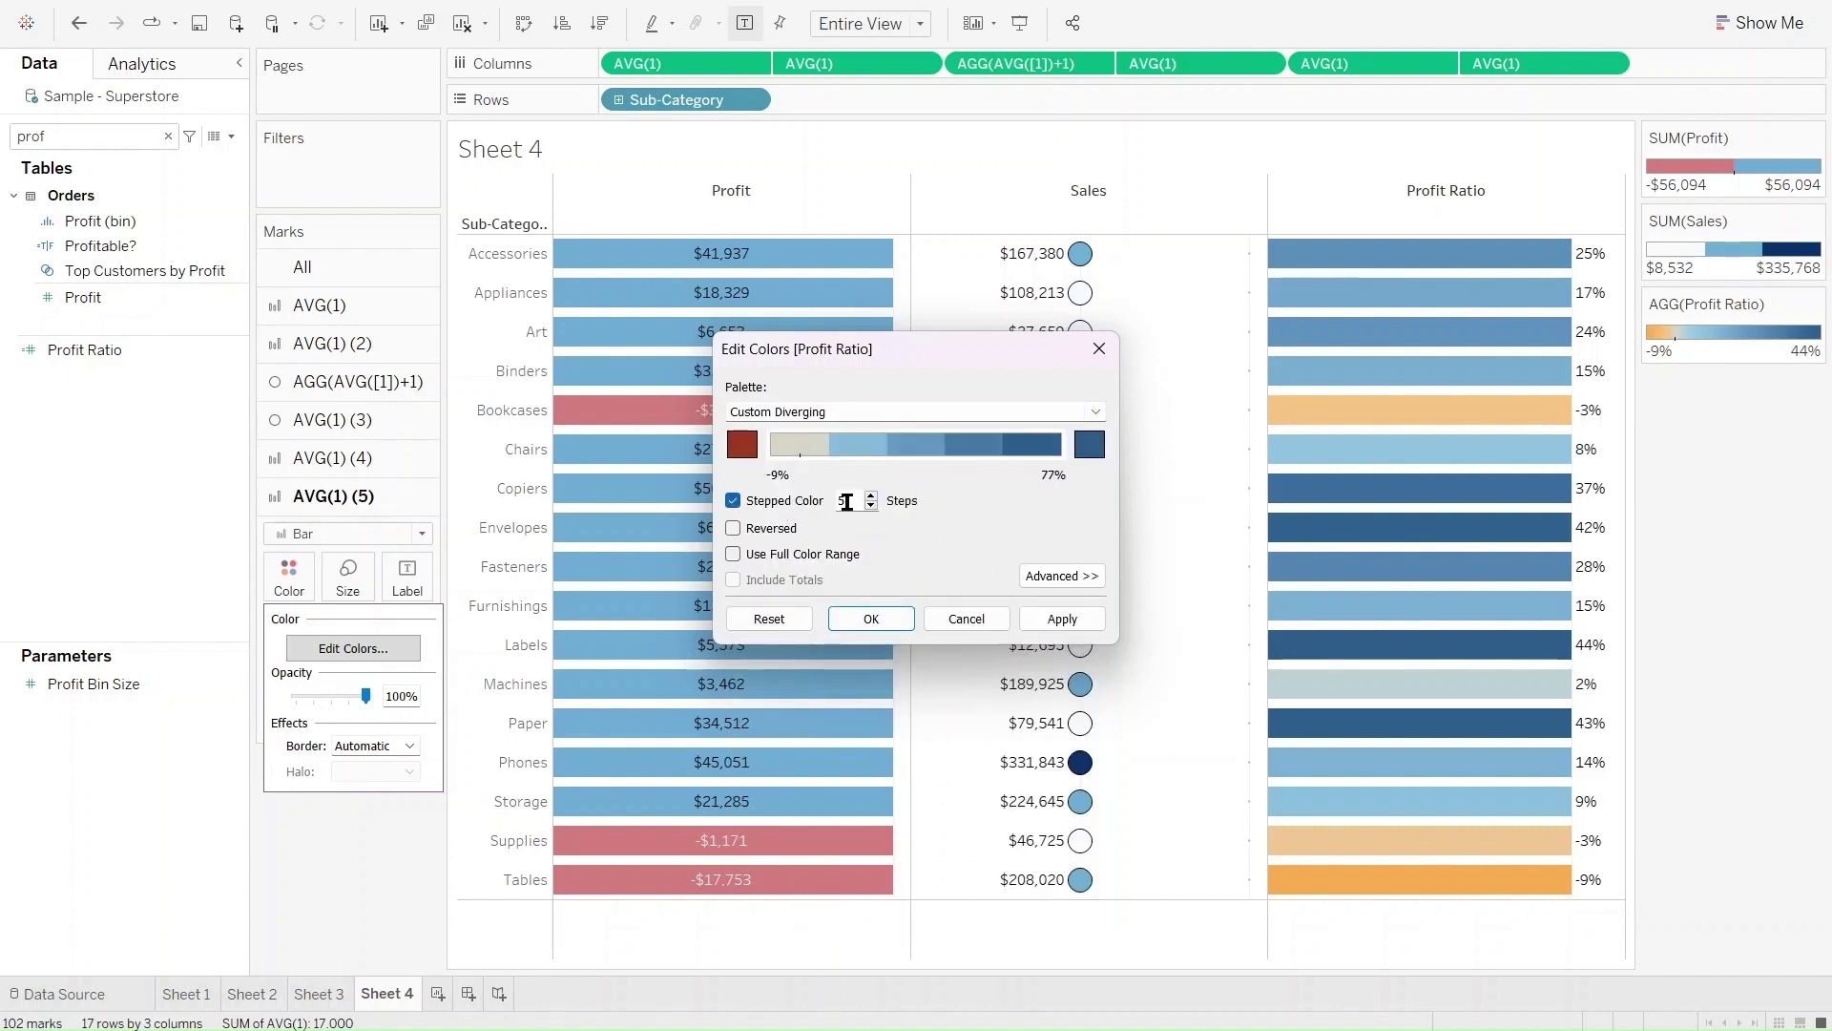
text(2)
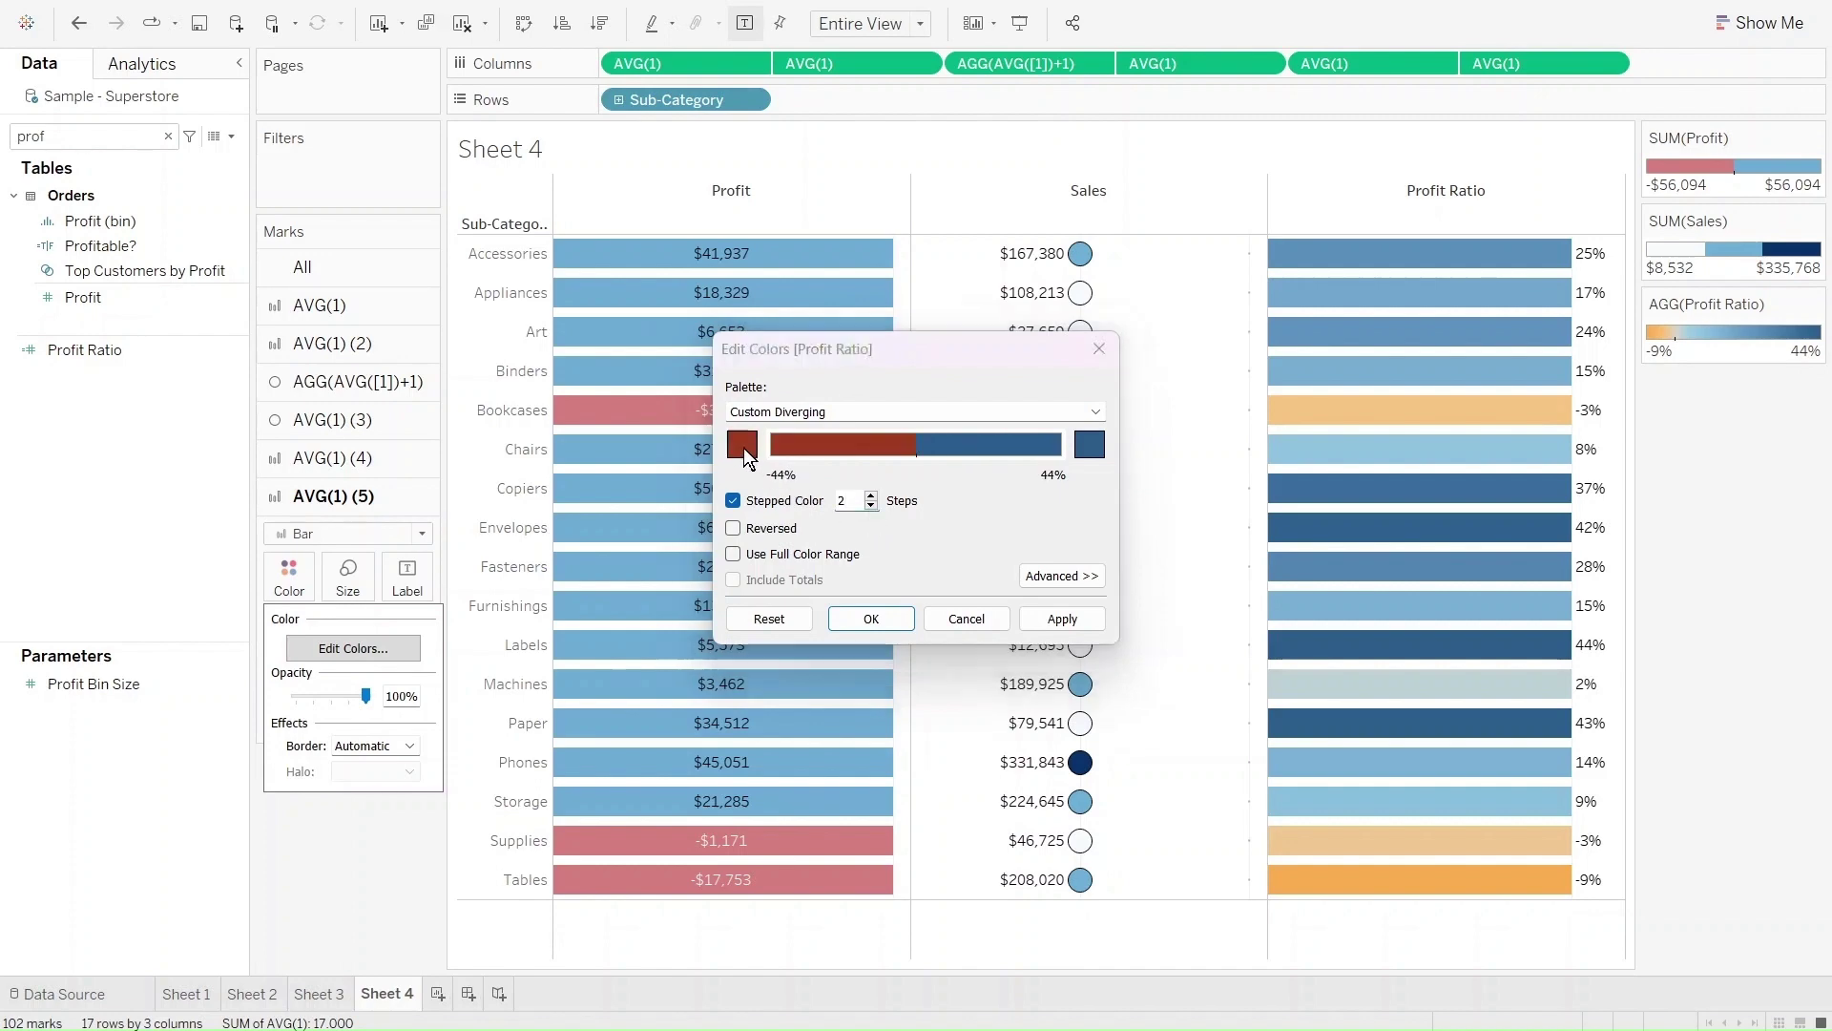
key(Return)
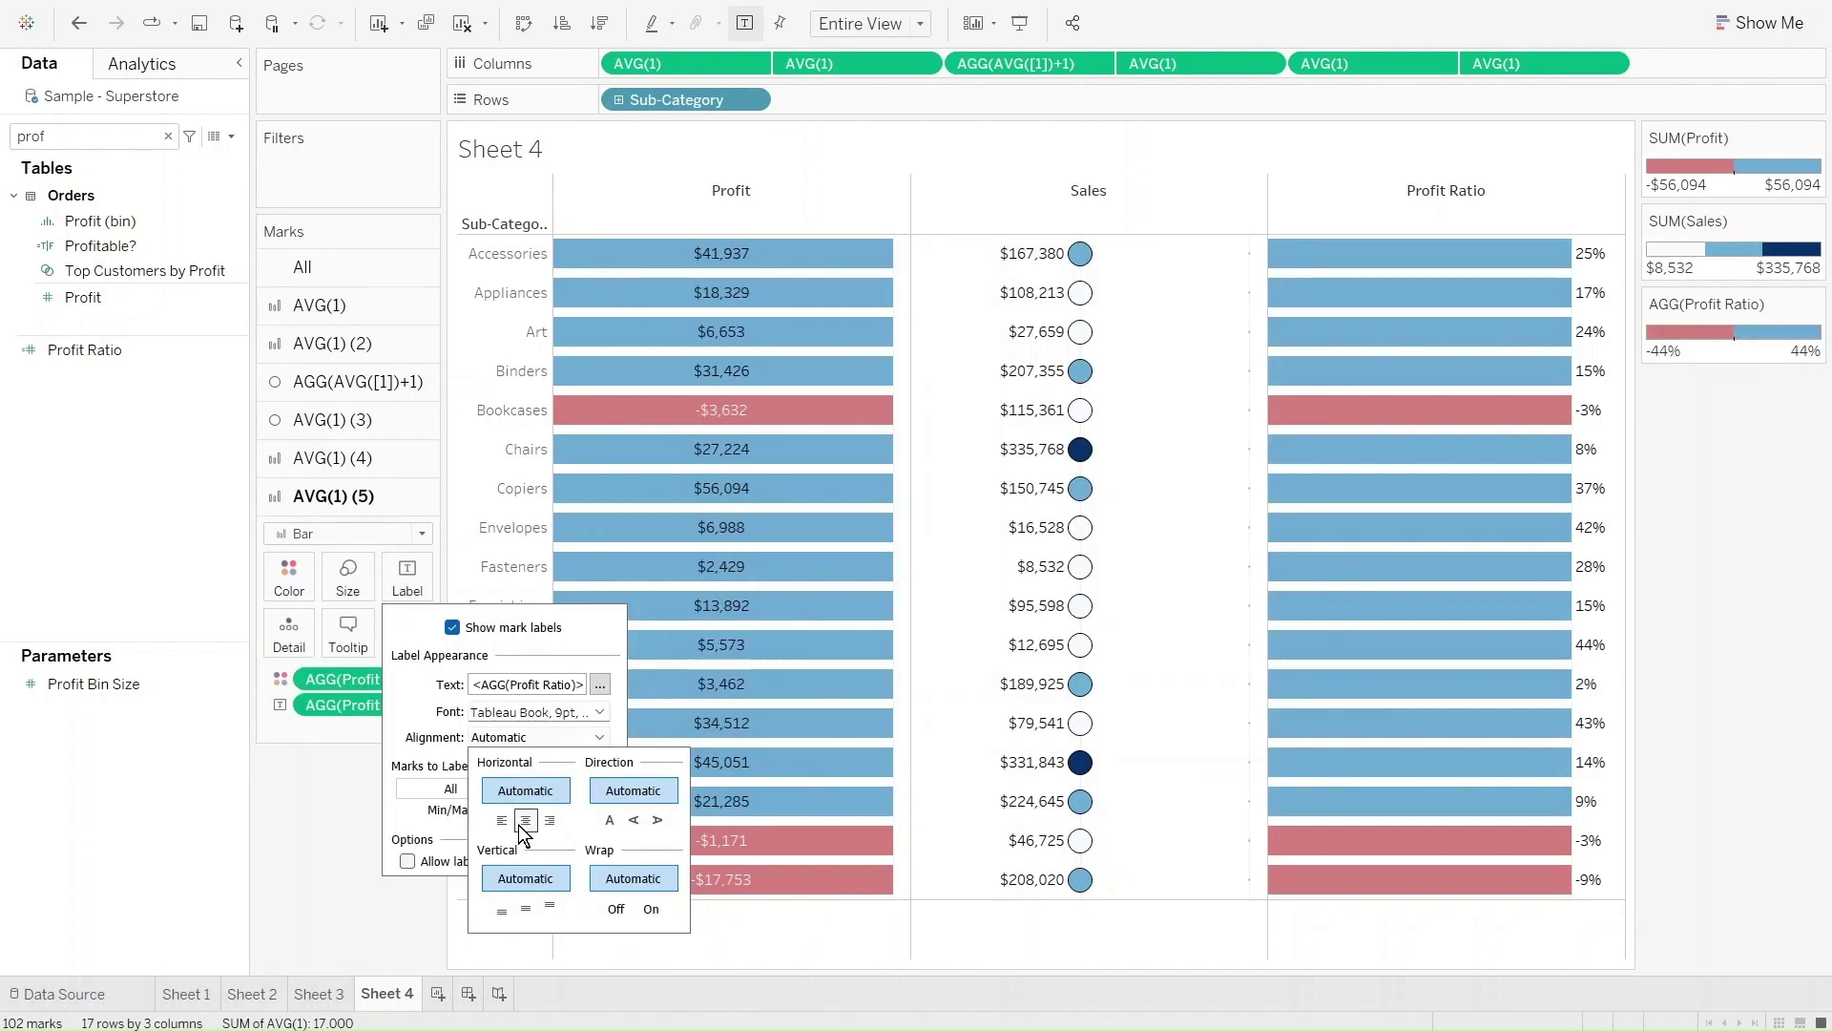
Step: Center the Profit Ratio labels horizontally in their bars
click(525, 820)
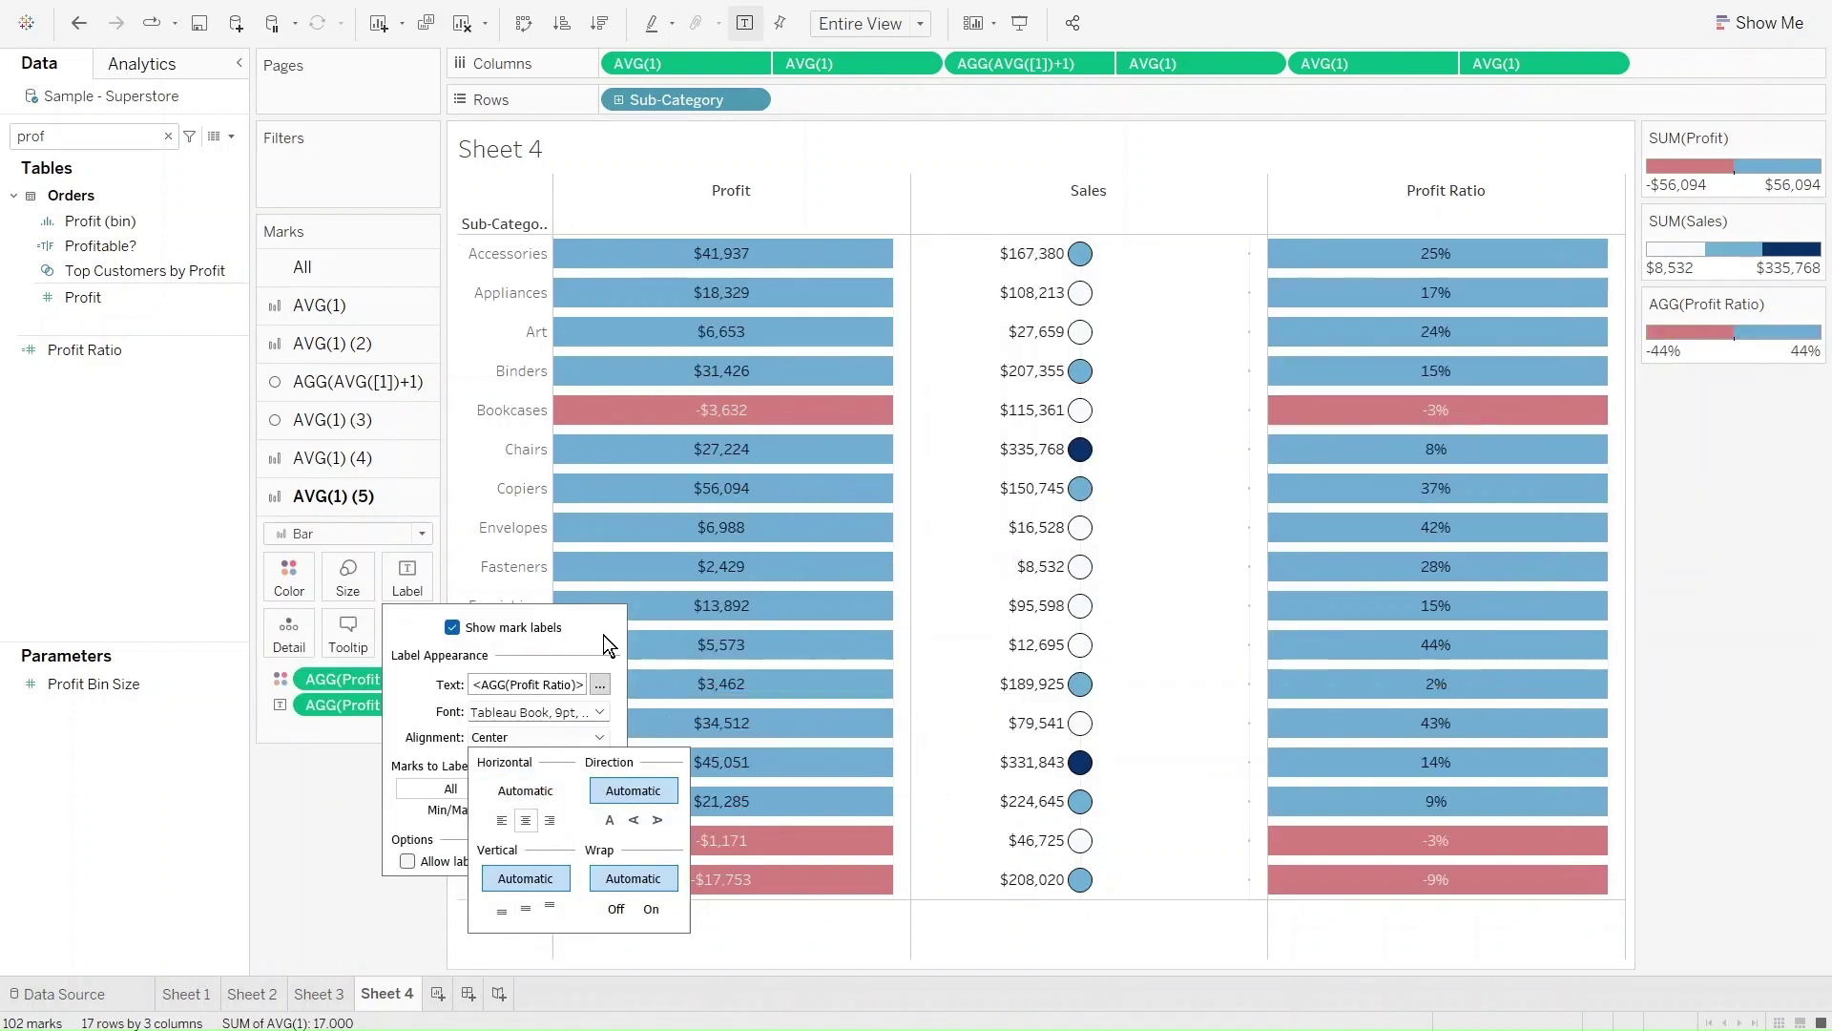
click(284, 847)
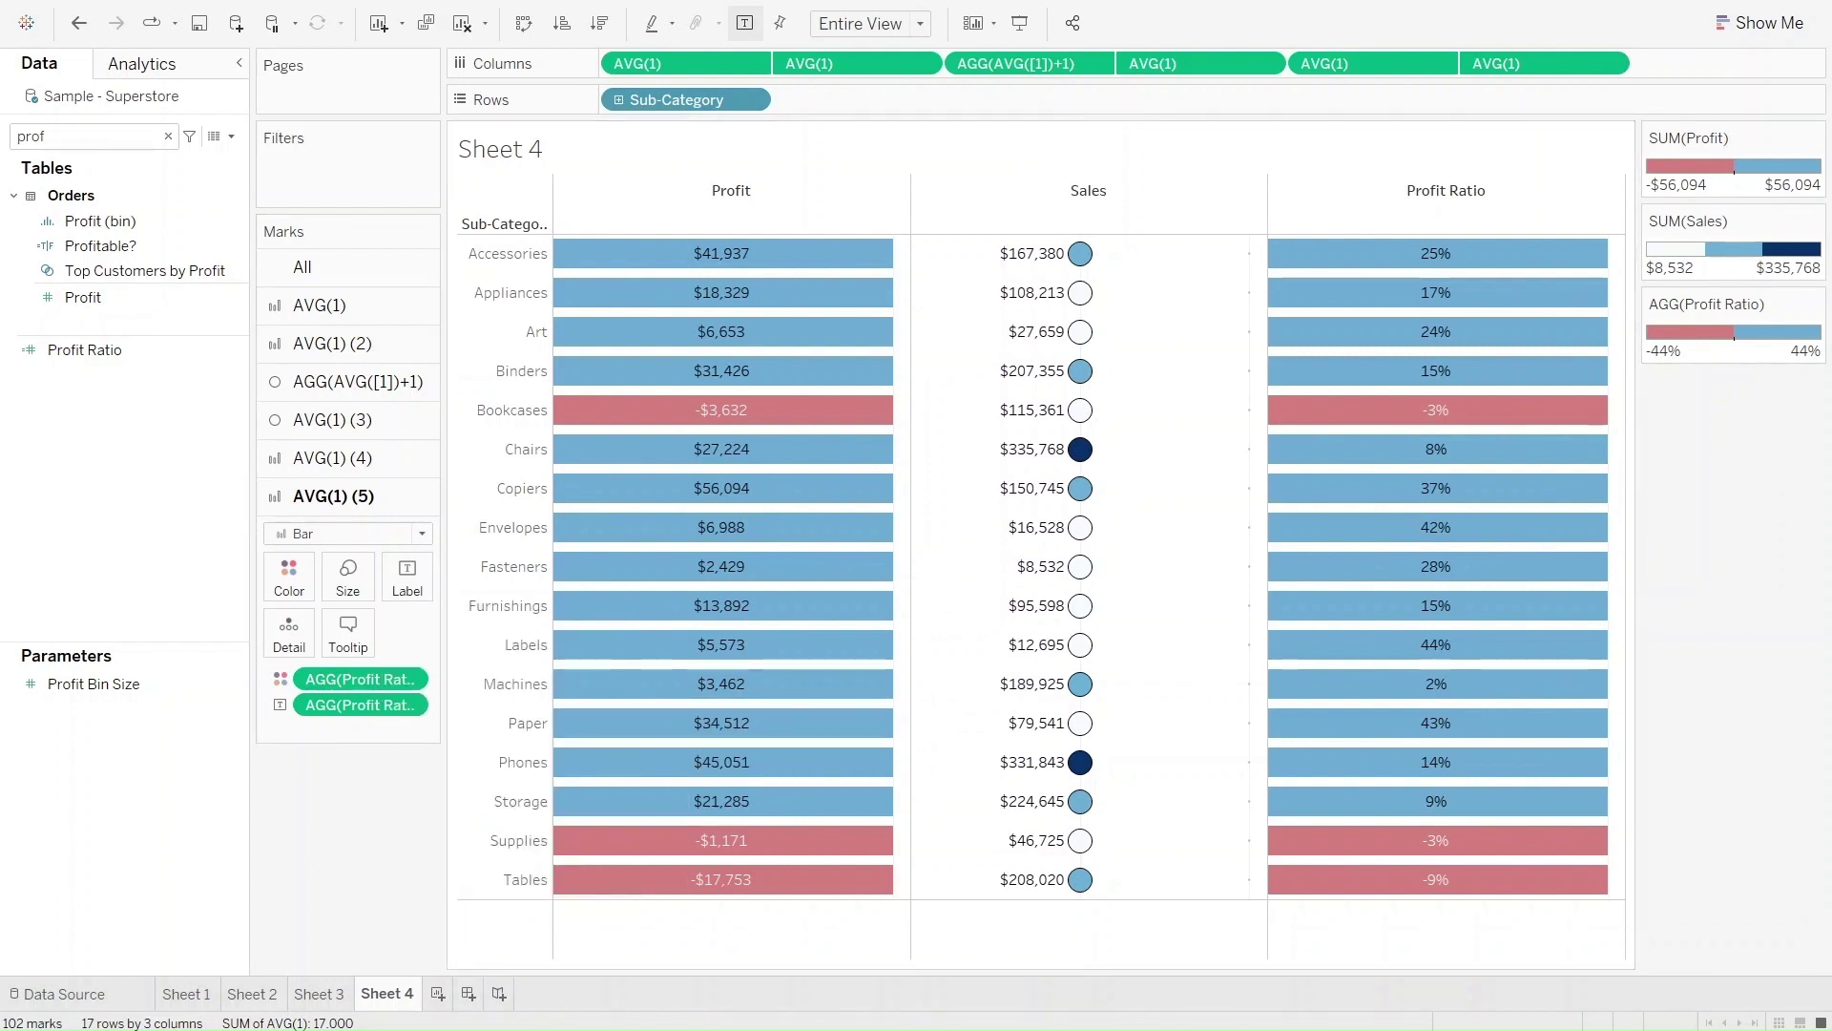
mouse_move(823, 564)
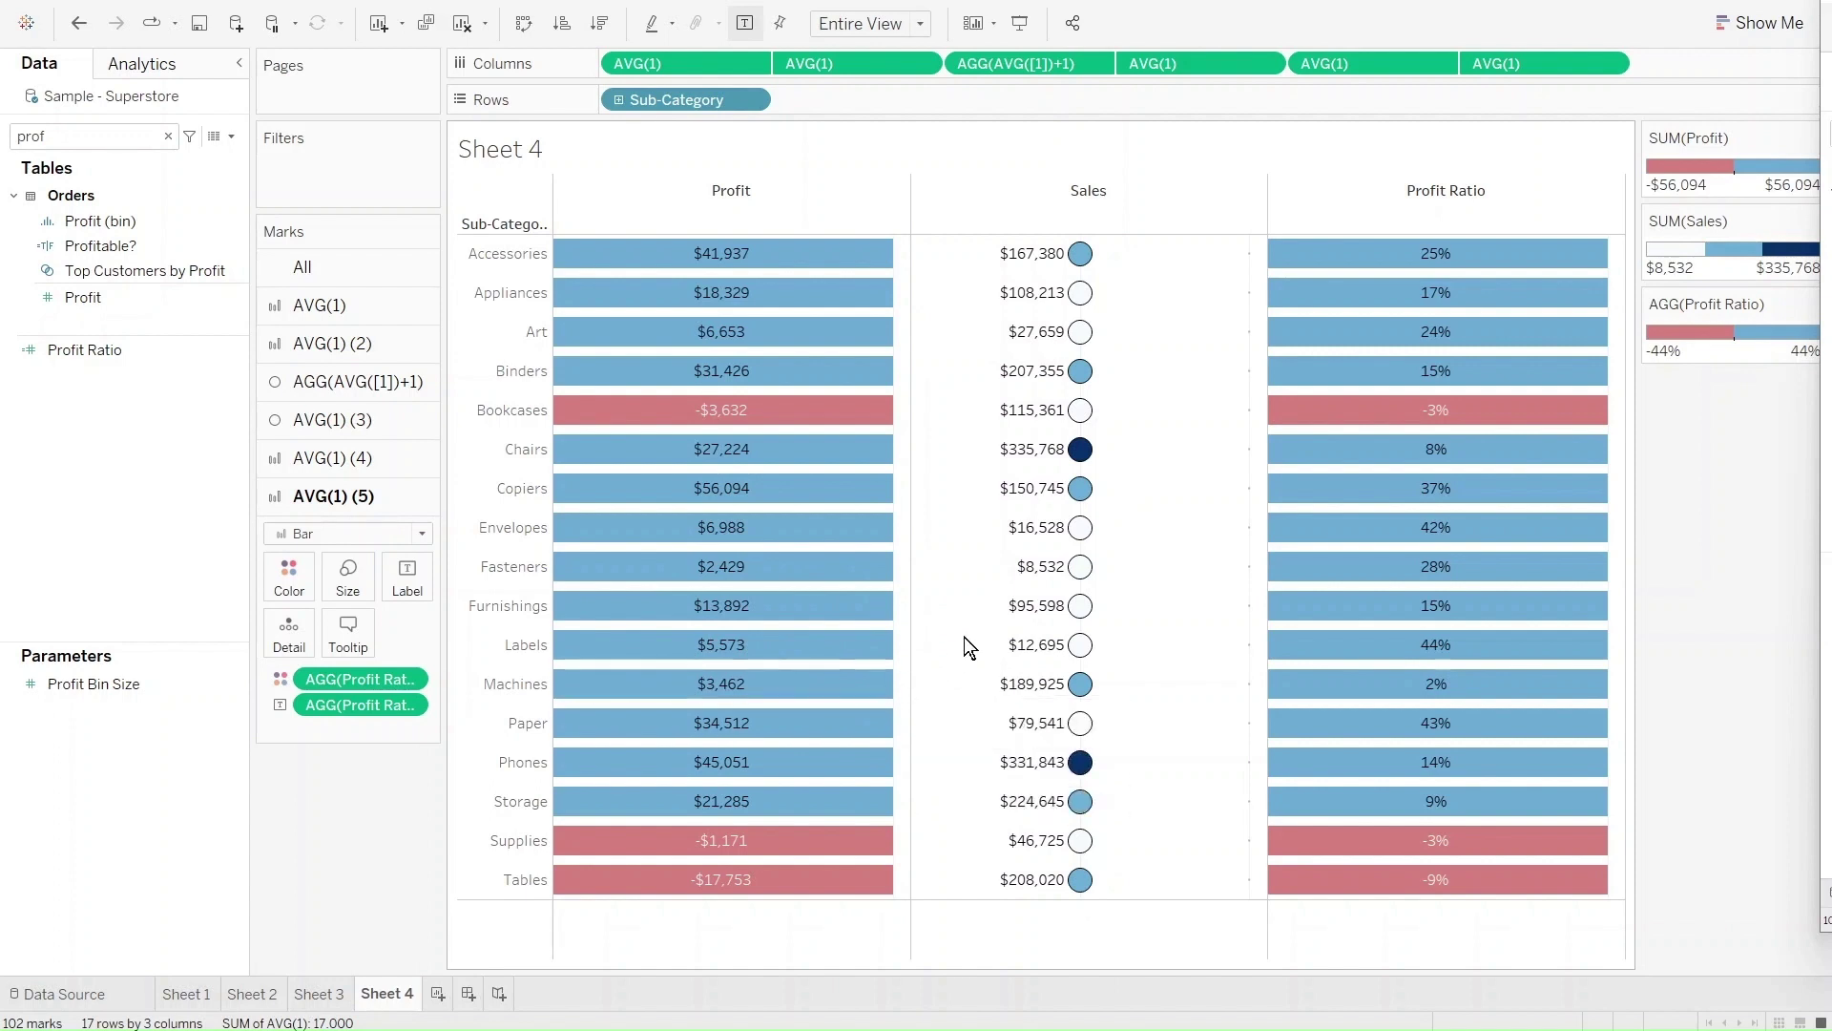
Step: Remove the Avg. 1 line from the tooltip of the Profit Ratio bars
click(353, 630)
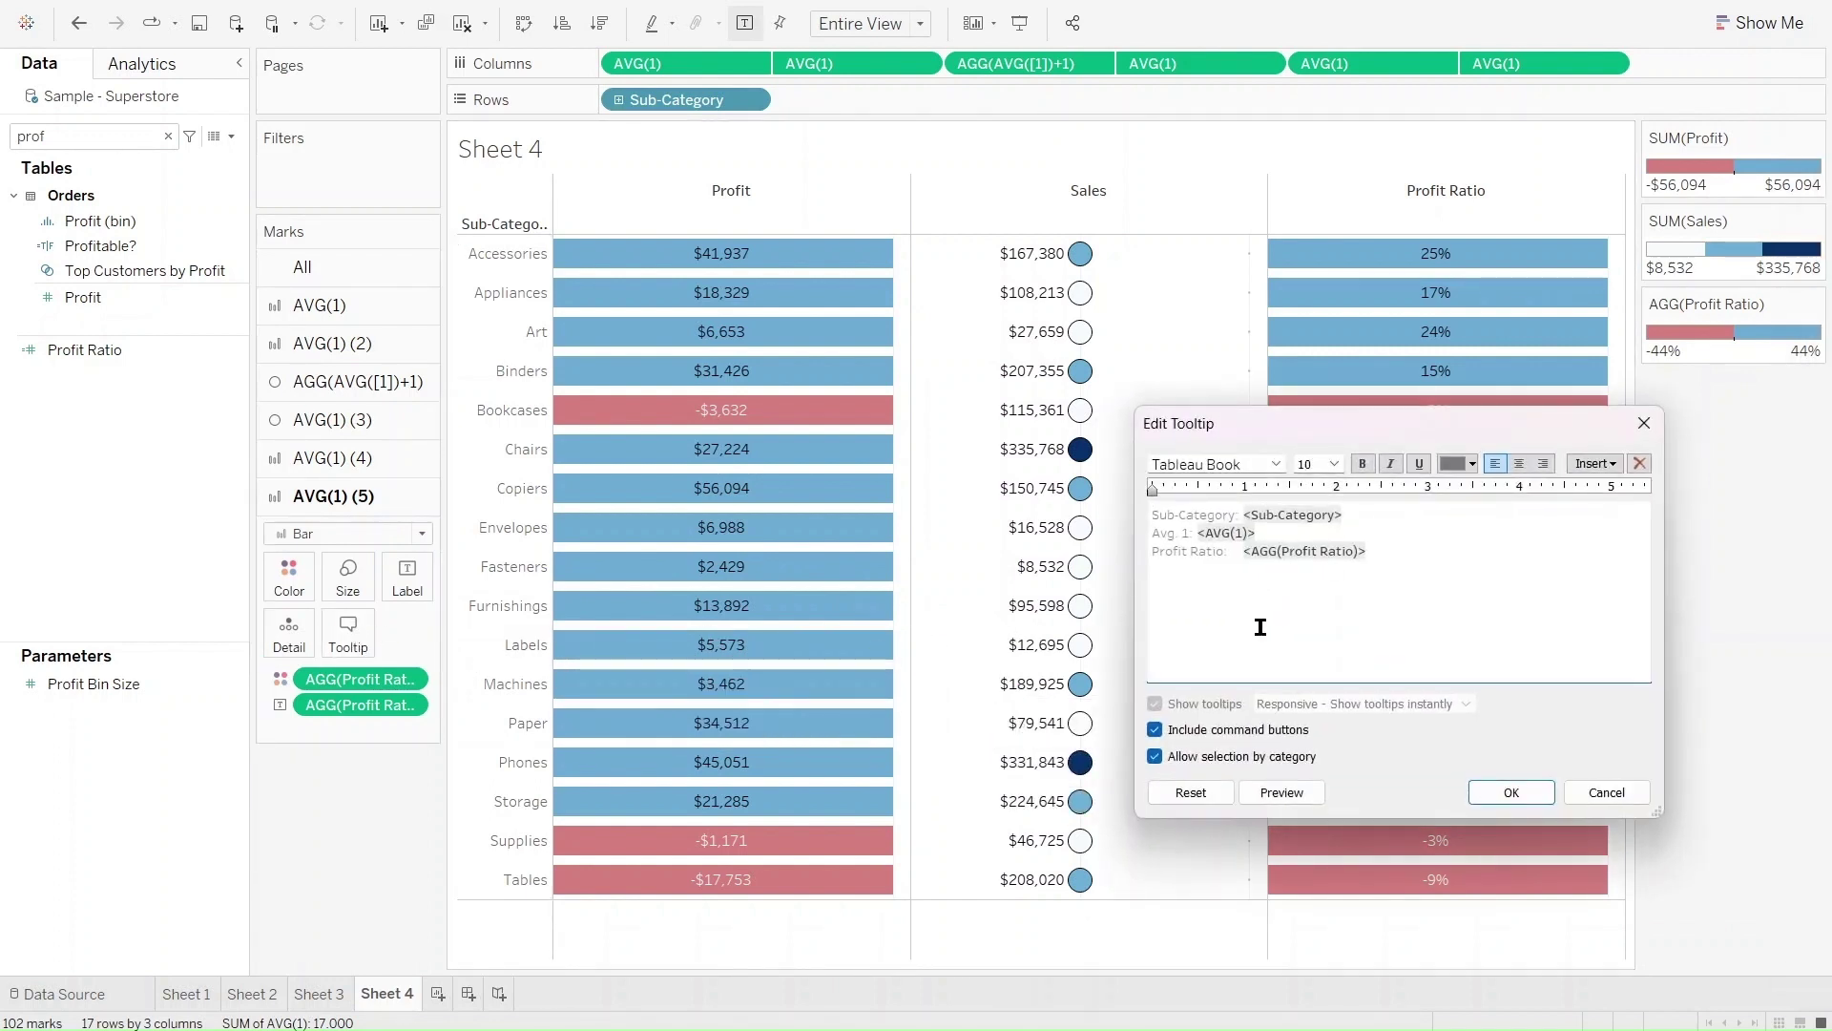
drag(1386, 557, 1151, 552)
drag(1258, 533, 1145, 530)
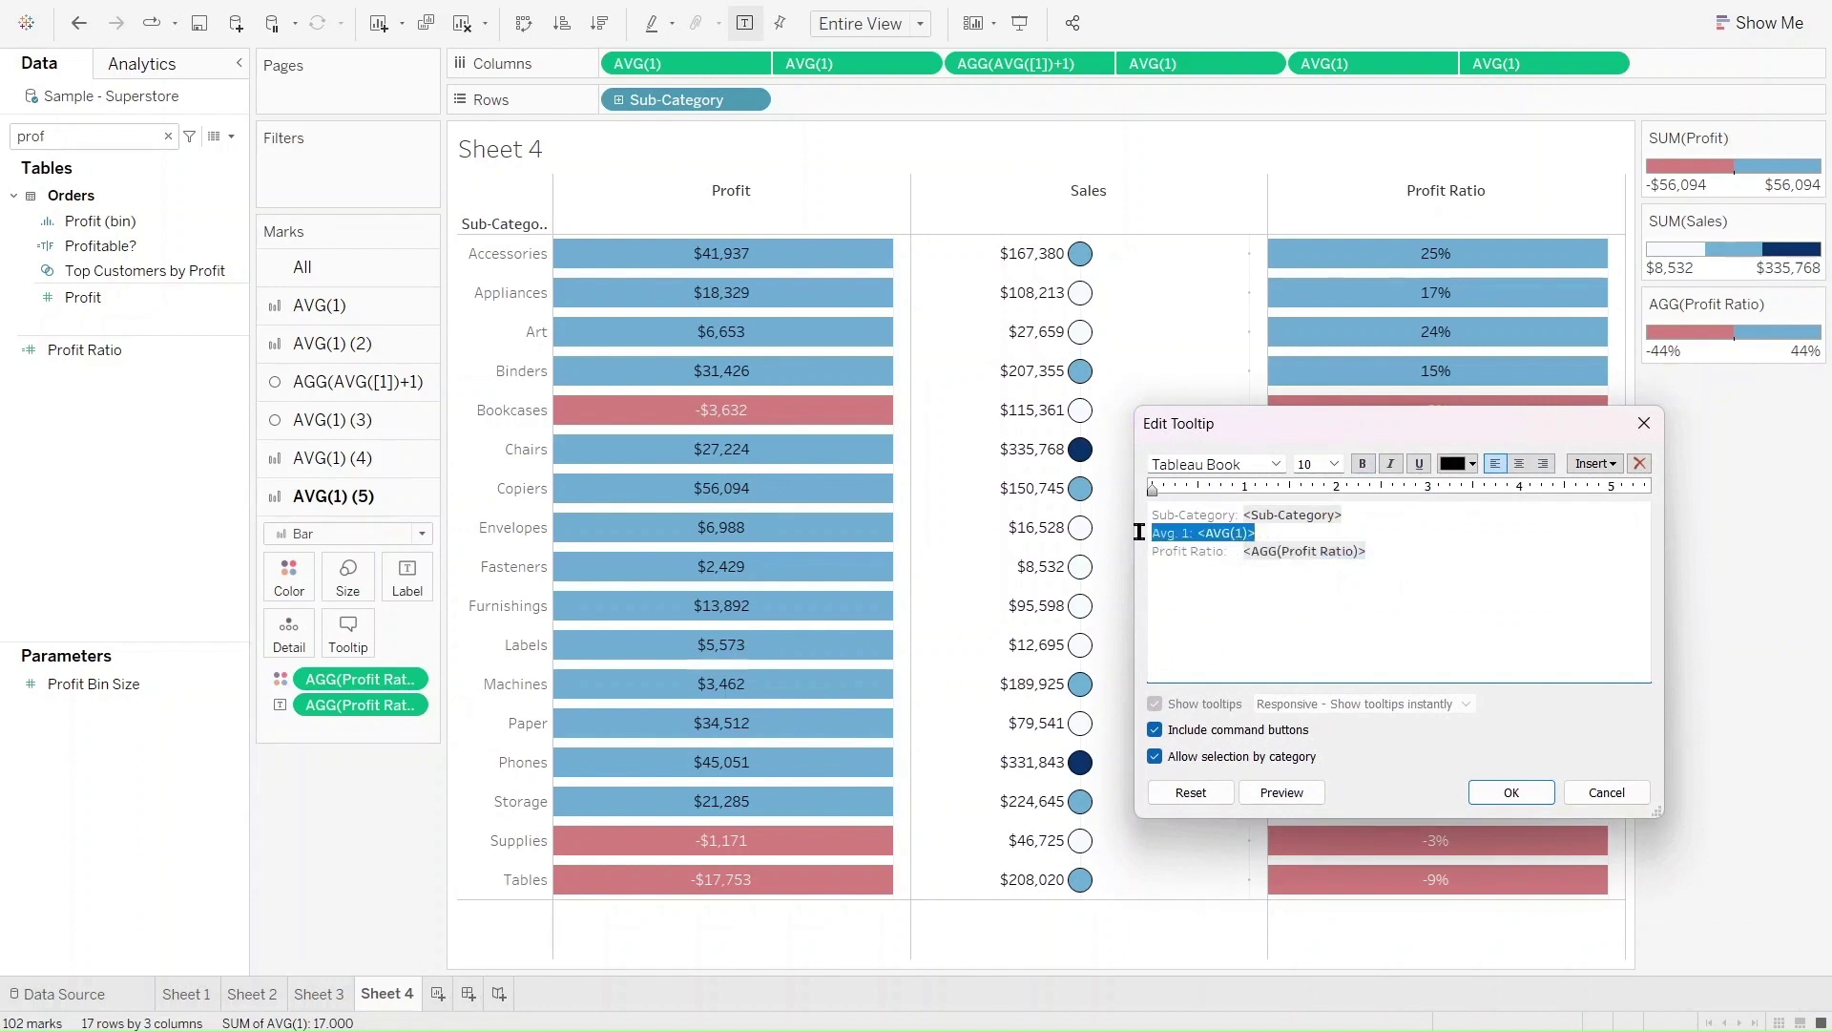
key(BackSpace)
click(1512, 792)
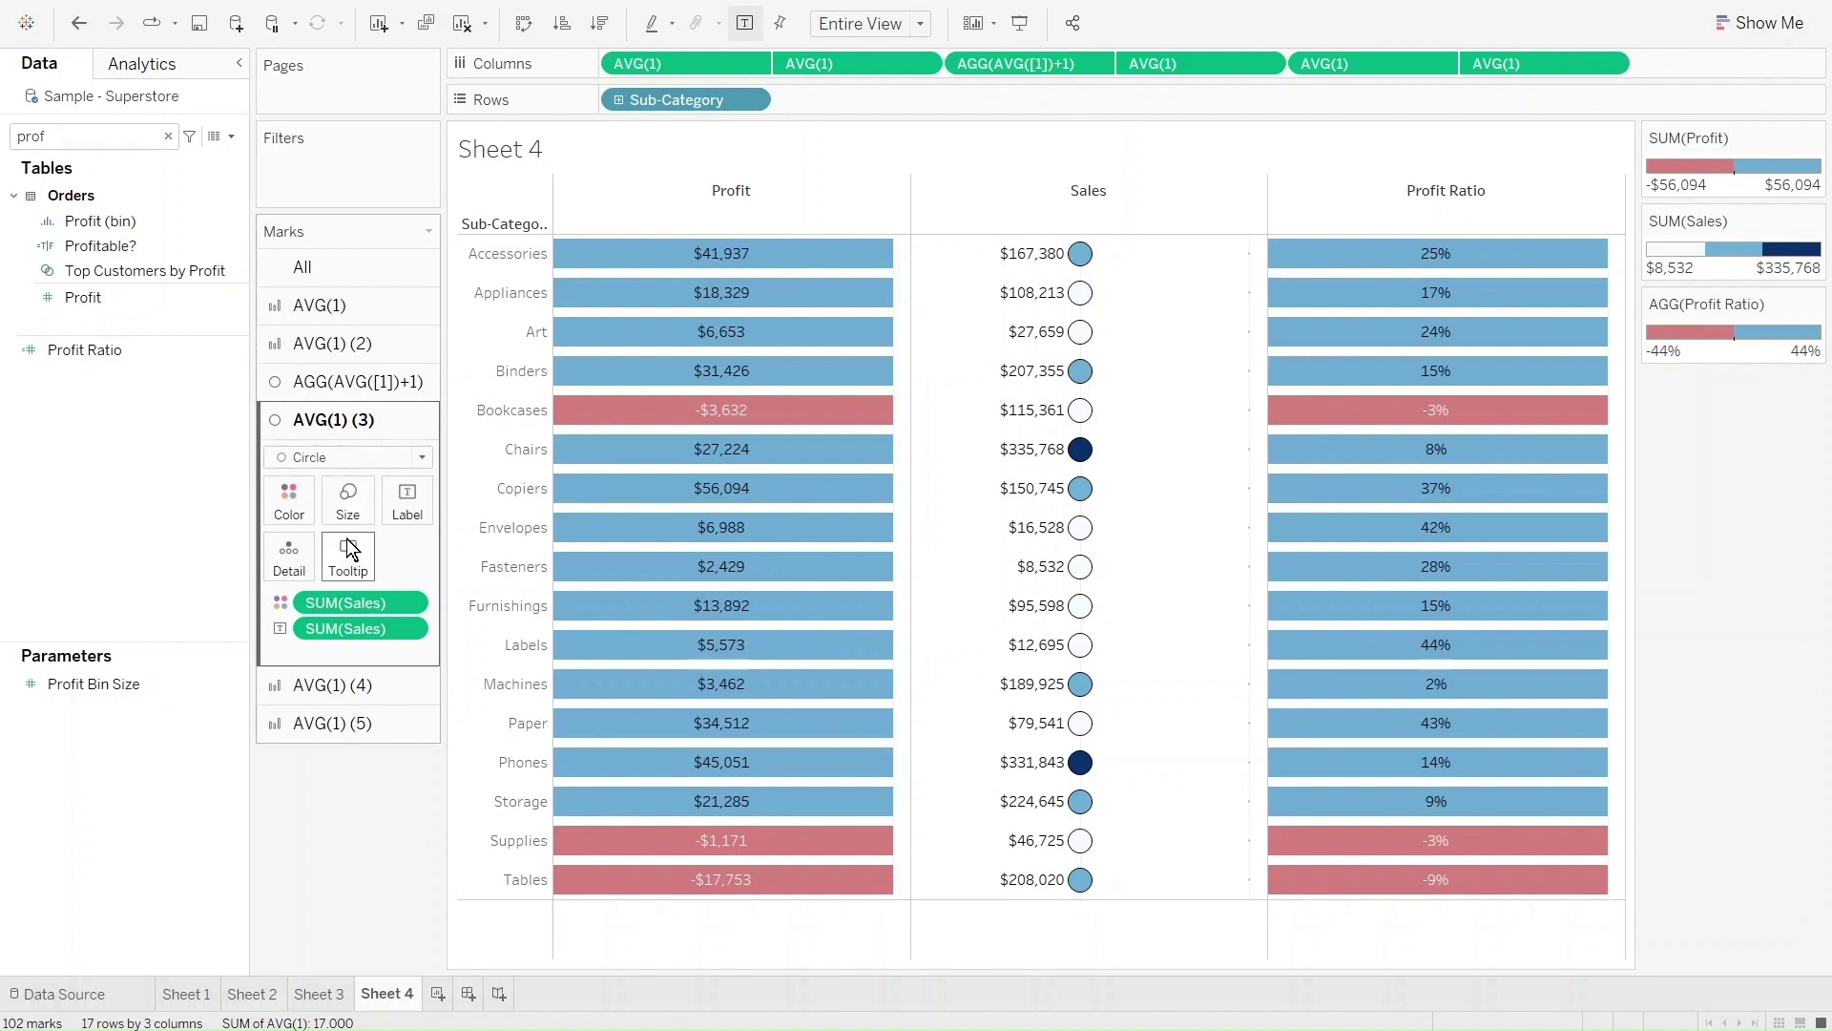
Step: Remove the Avg. 1 line from the tooltip of the Sales circles and open the Profit bars' marks settings
click(346, 549)
drag(1259, 533, 1055, 534)
key(BackSpace)
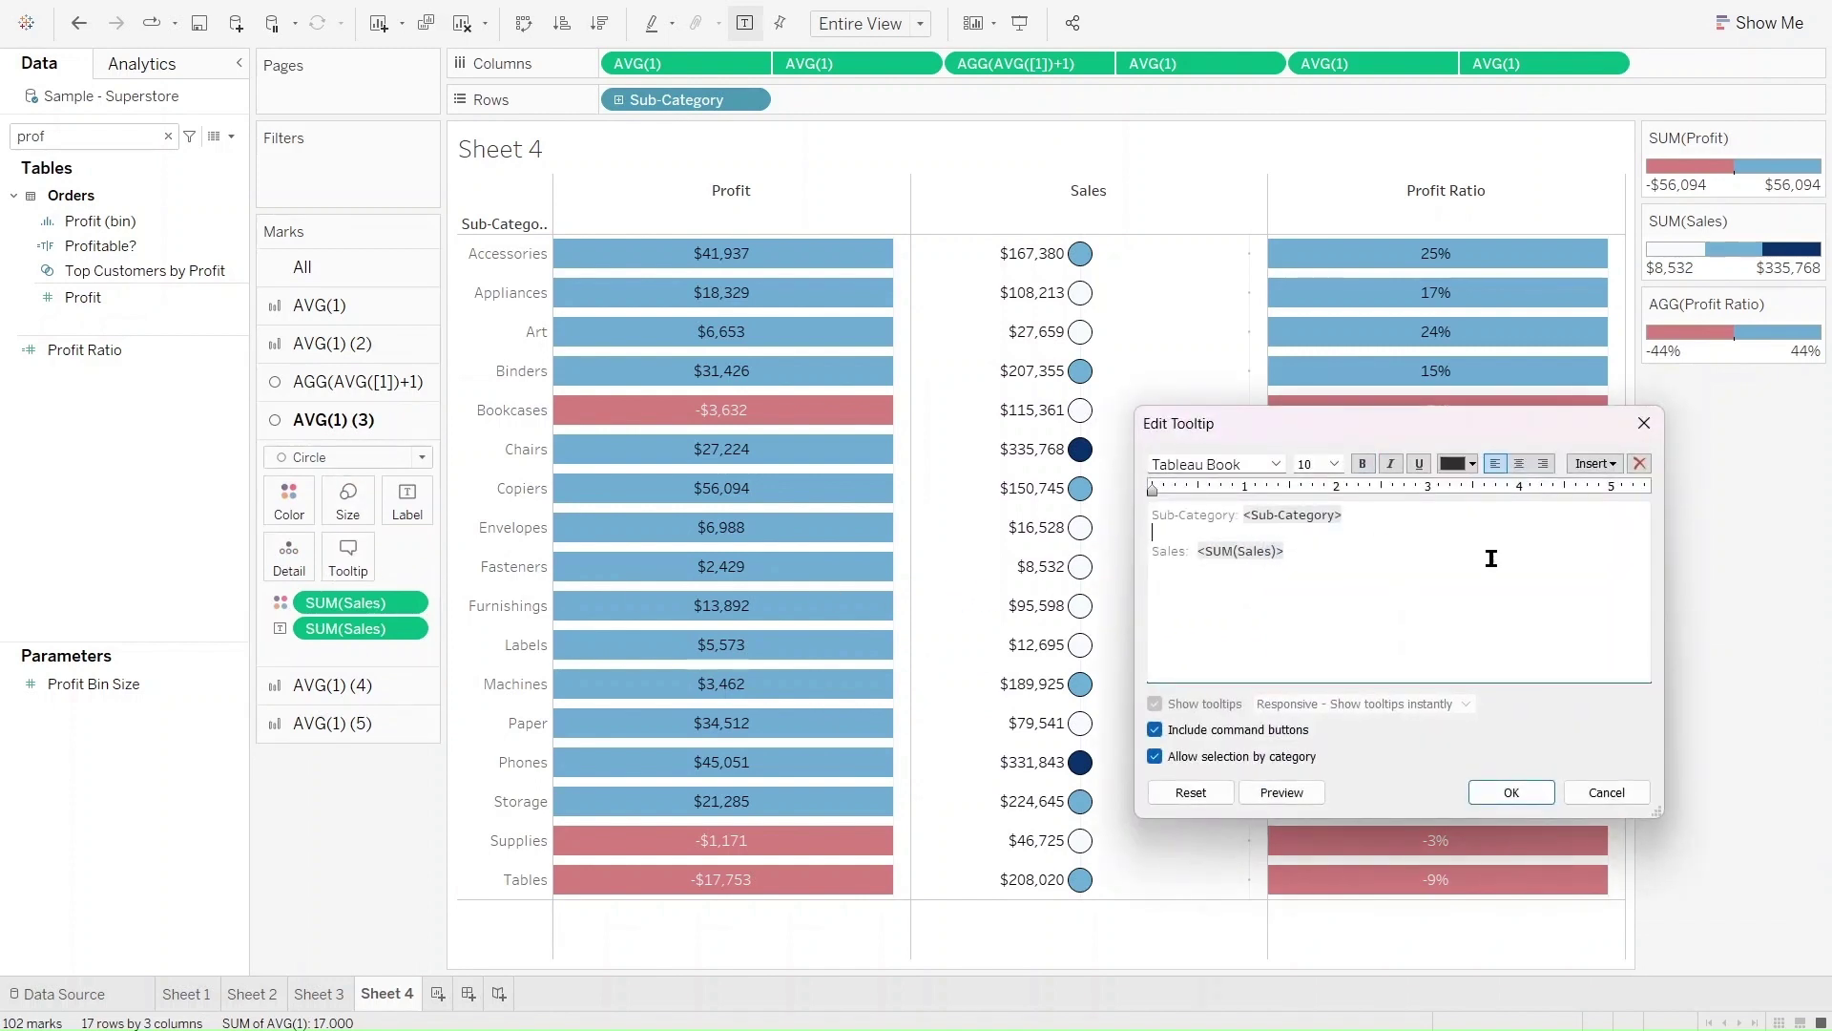
click(1512, 792)
click(363, 307)
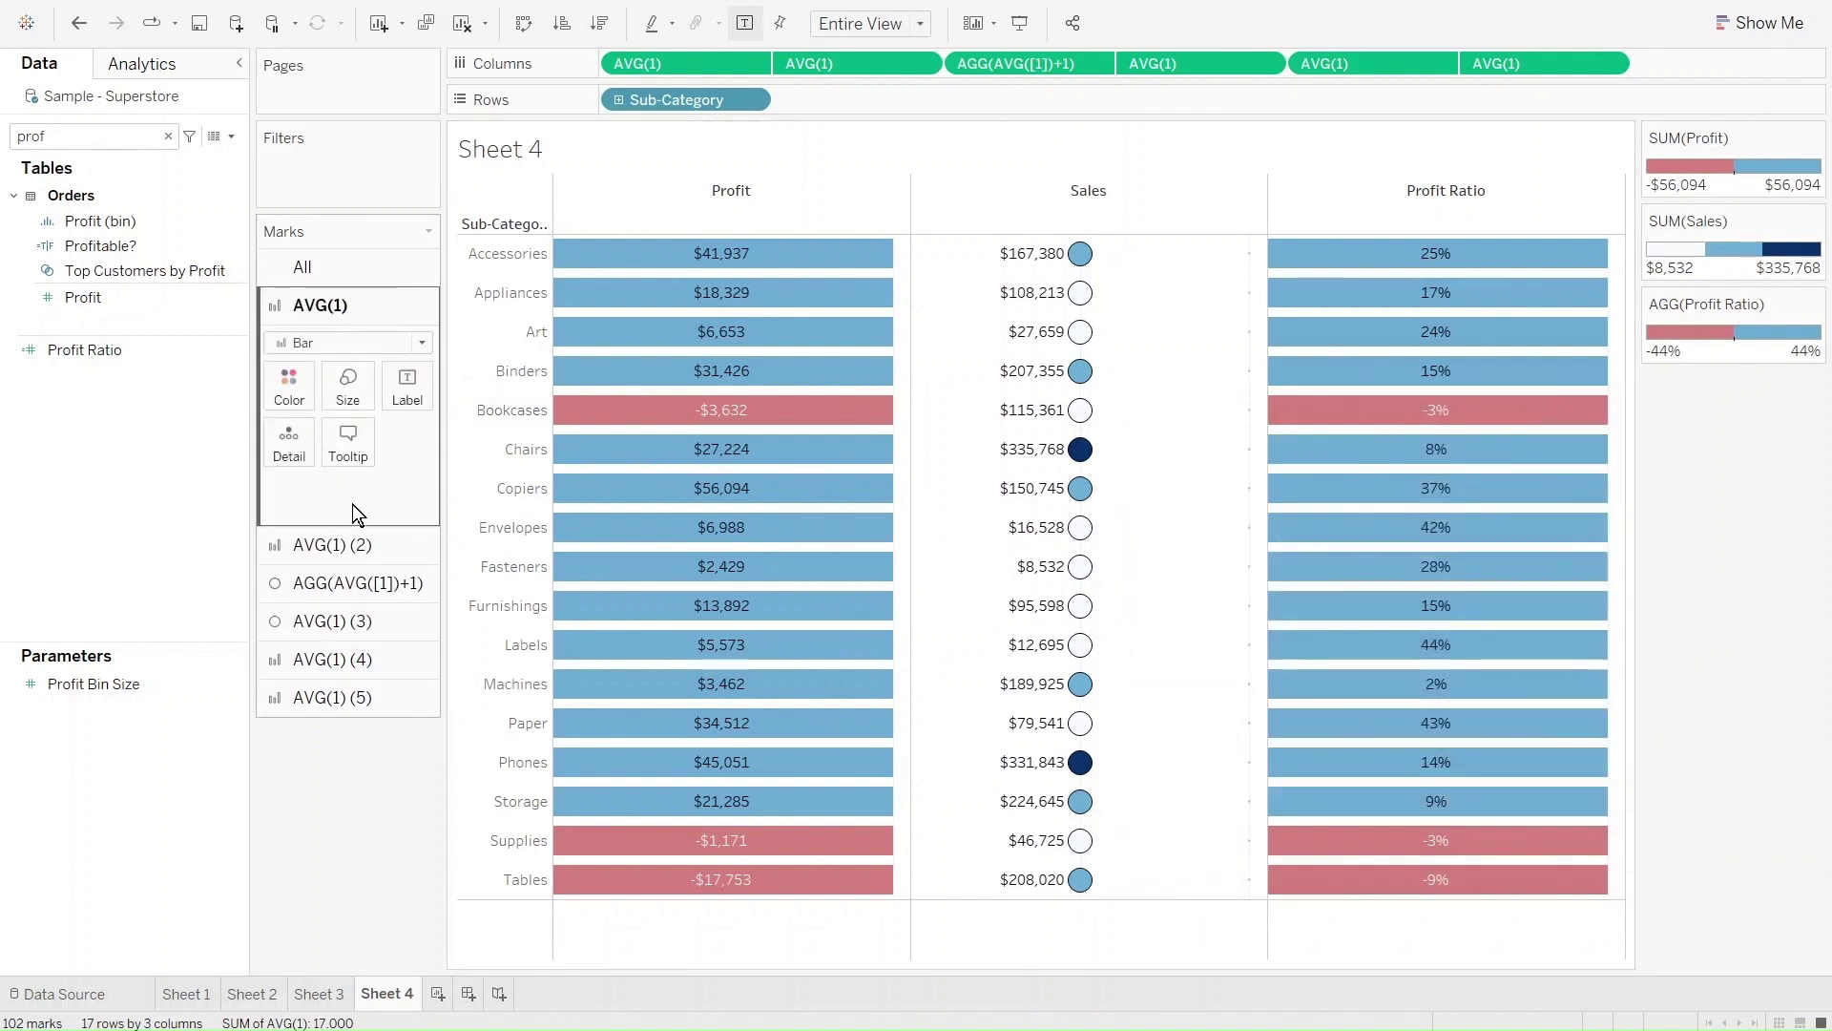
click(335, 544)
Step: Search the fields for "order" and show a filter on the year of Order Date
double_click(93, 131)
text(or)
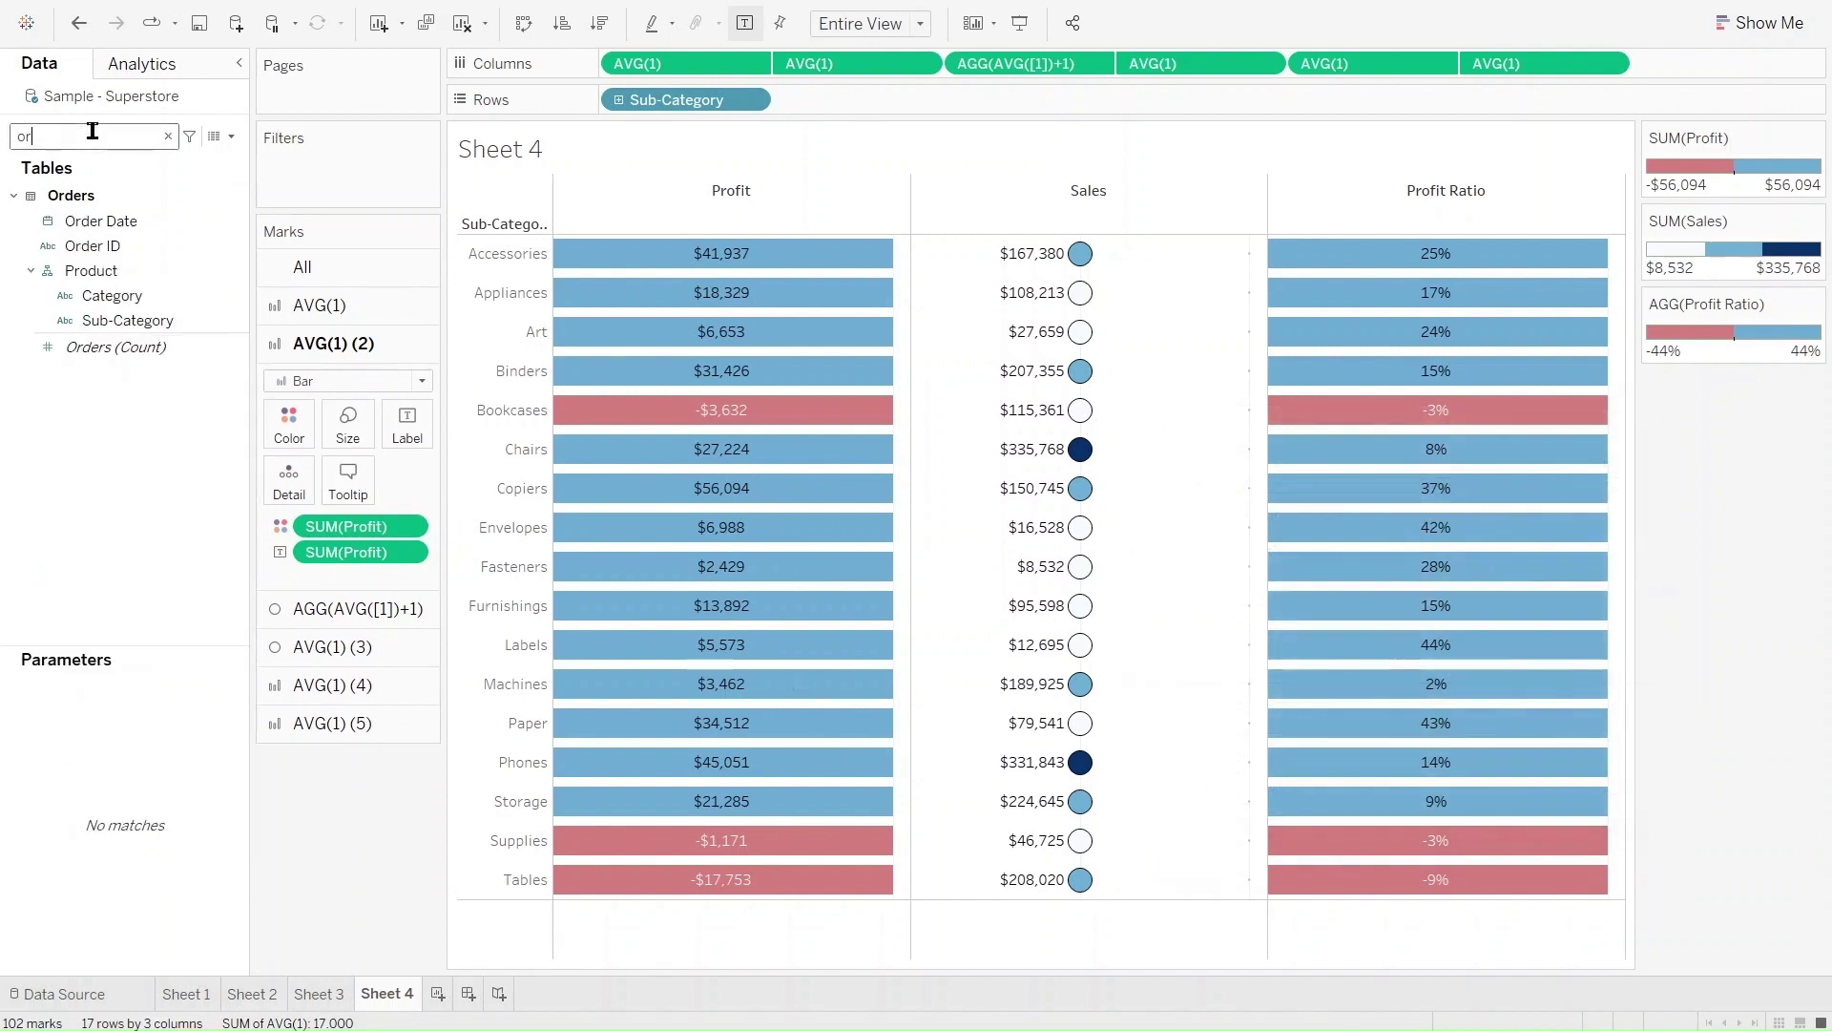
text(der)
click(122, 221)
click(235, 222)
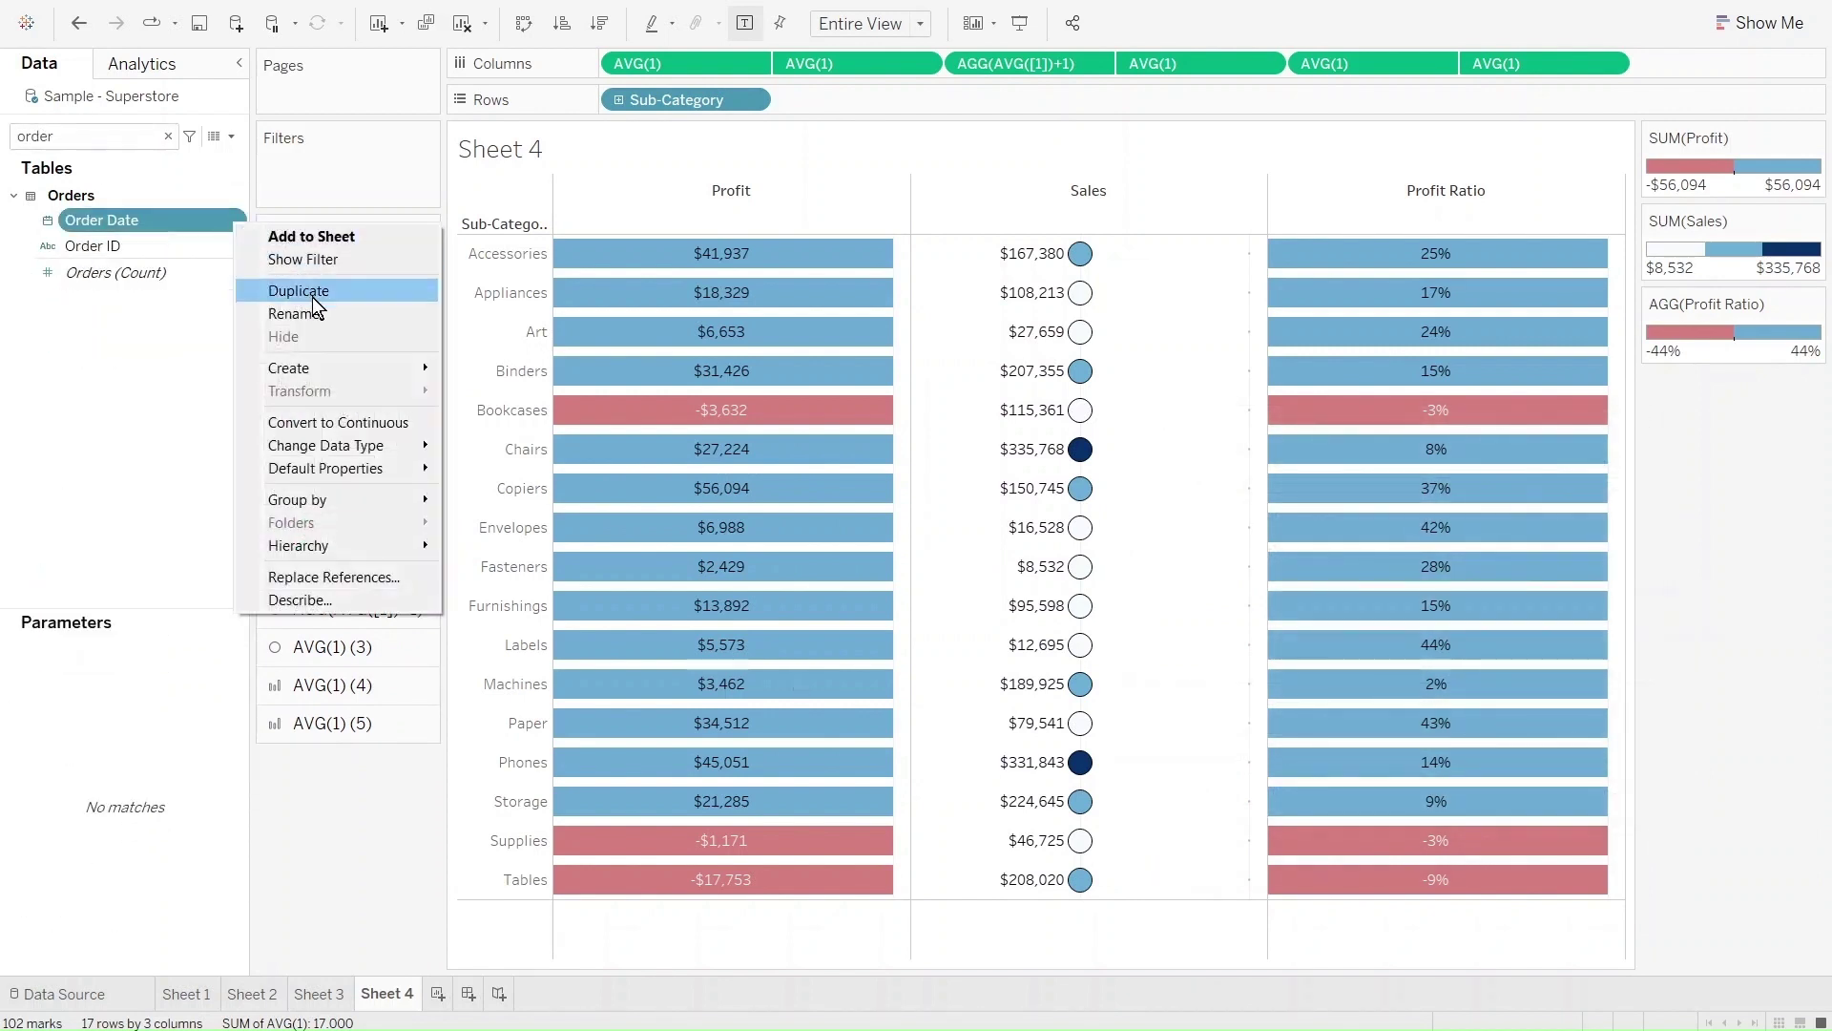
click(609, 309)
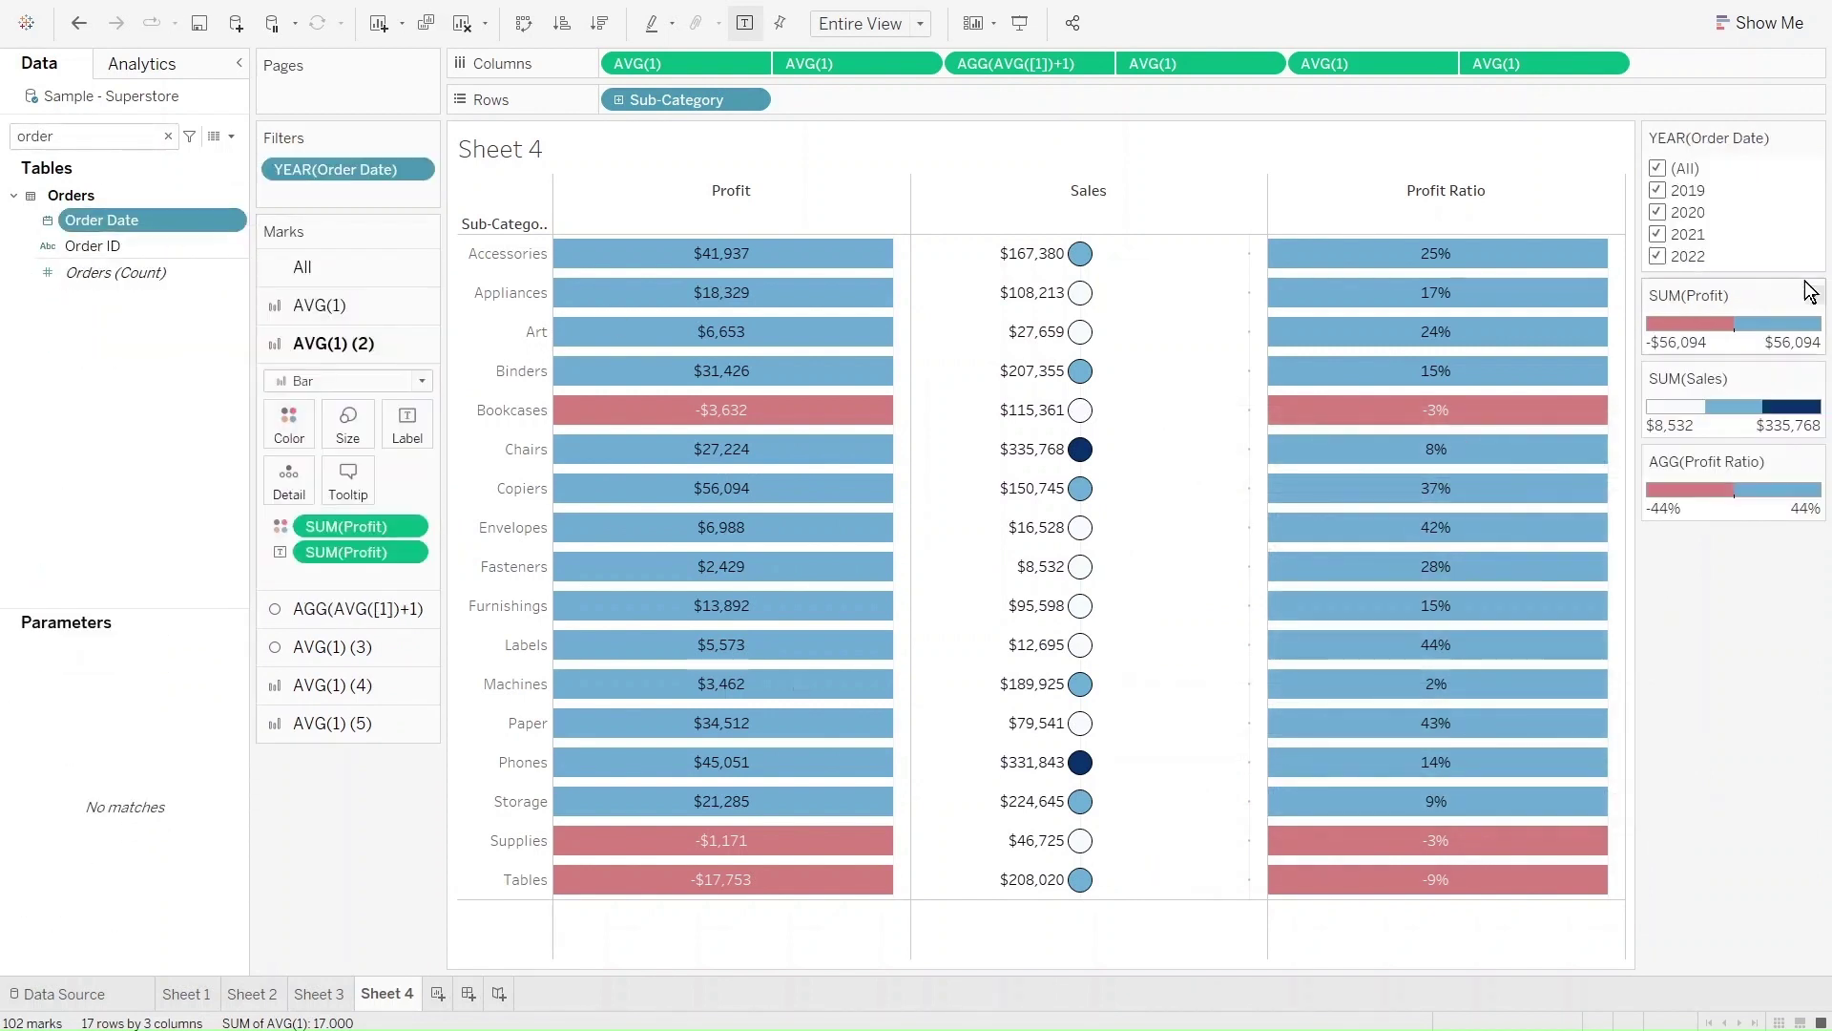
Step: Exclude 2019, 2020 and 2021 in the Order Date year filter, leaving only 2022 selected
click(1657, 189)
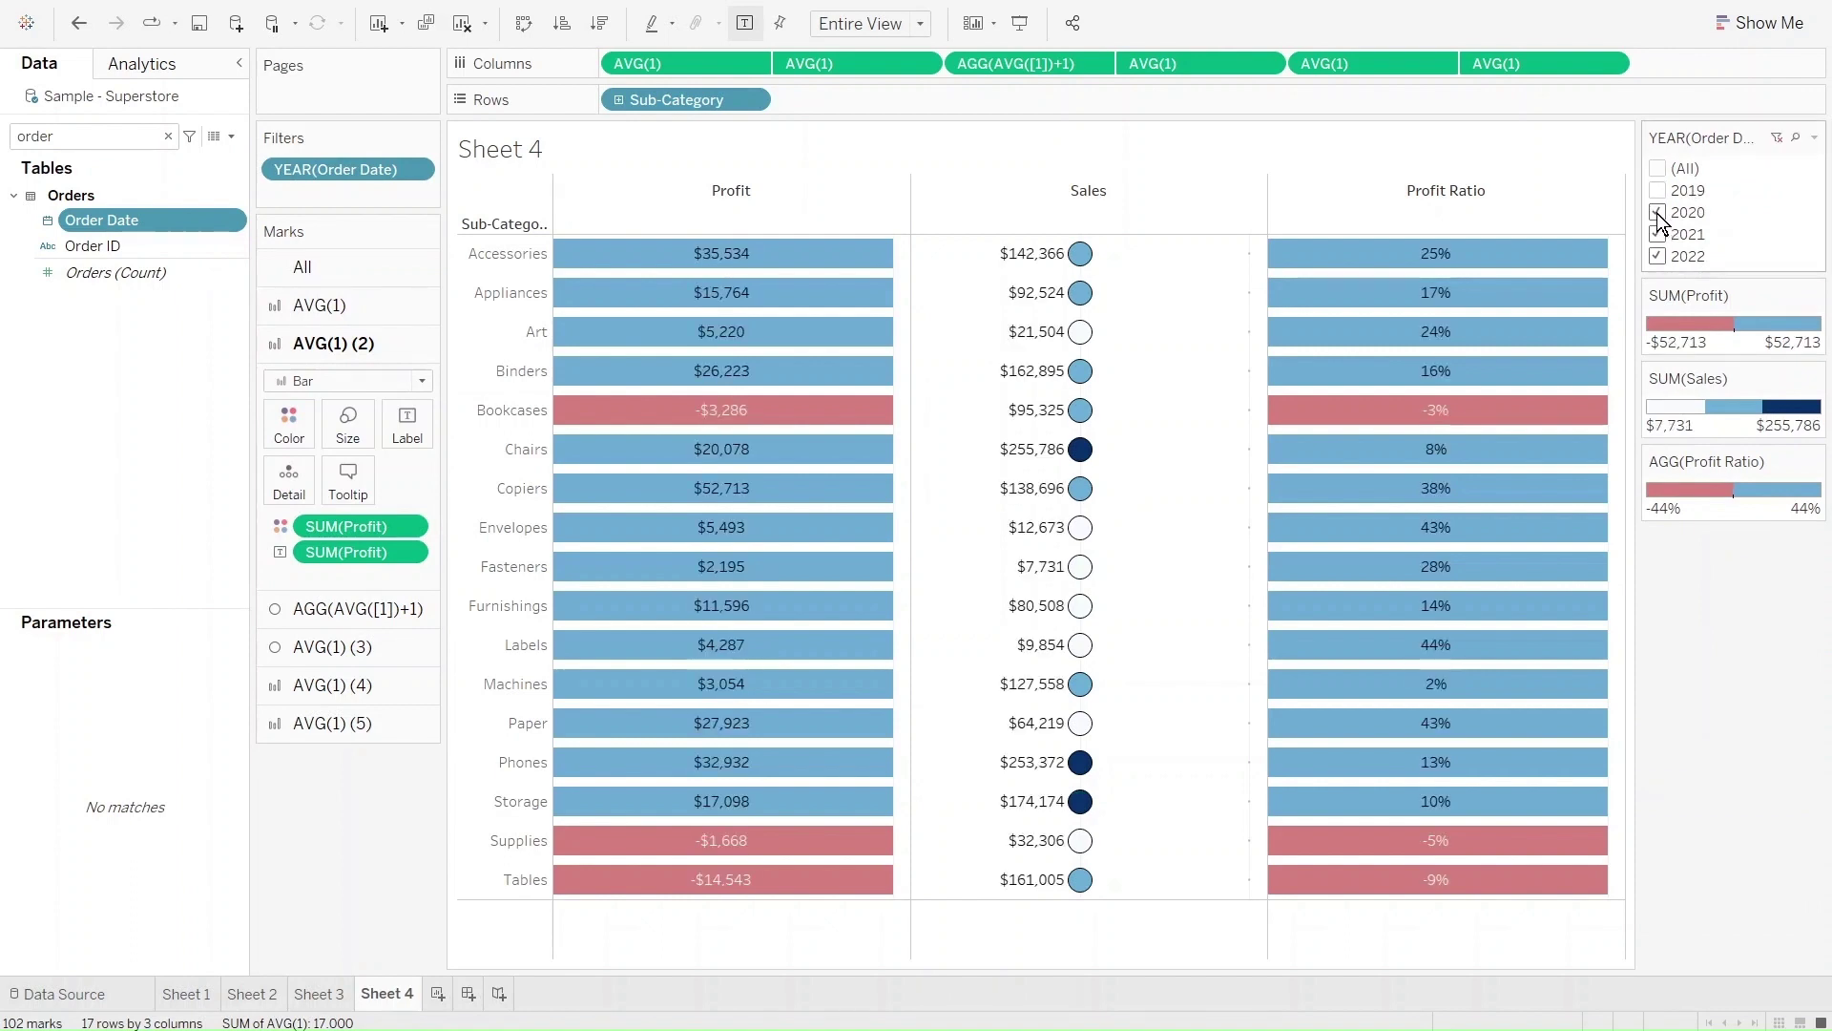
click(1657, 213)
click(1655, 236)
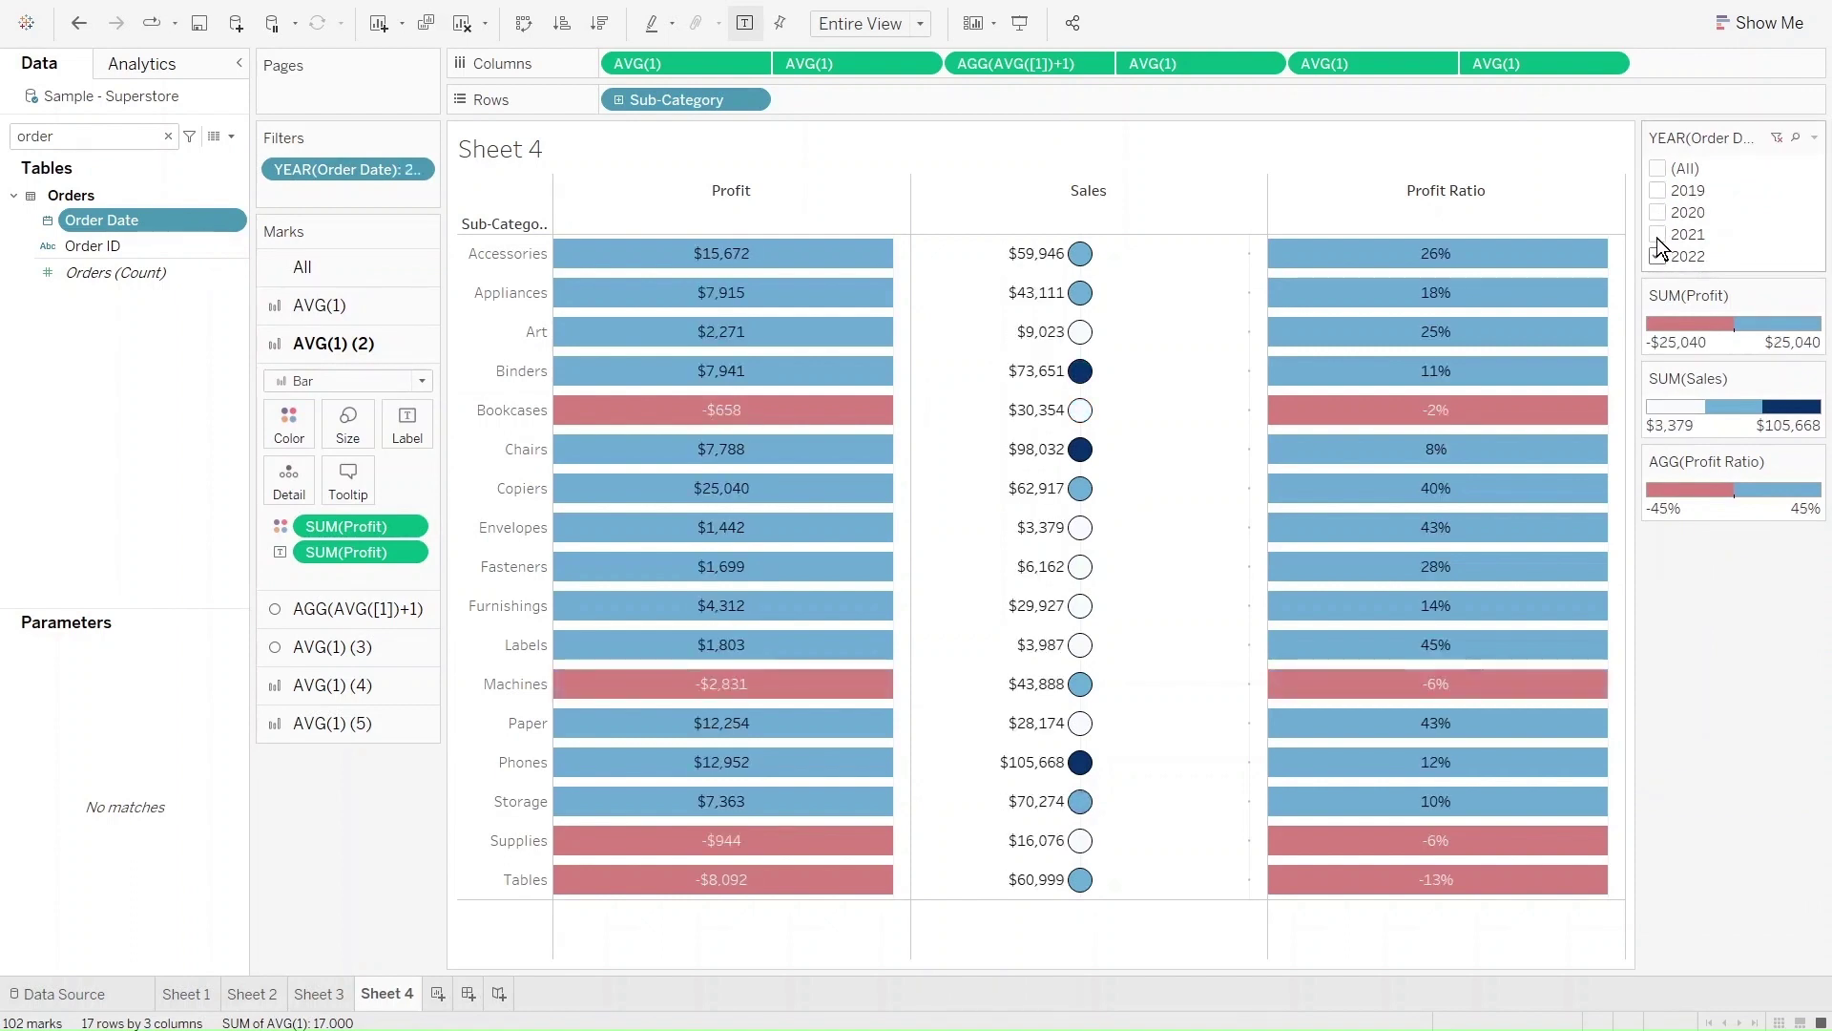